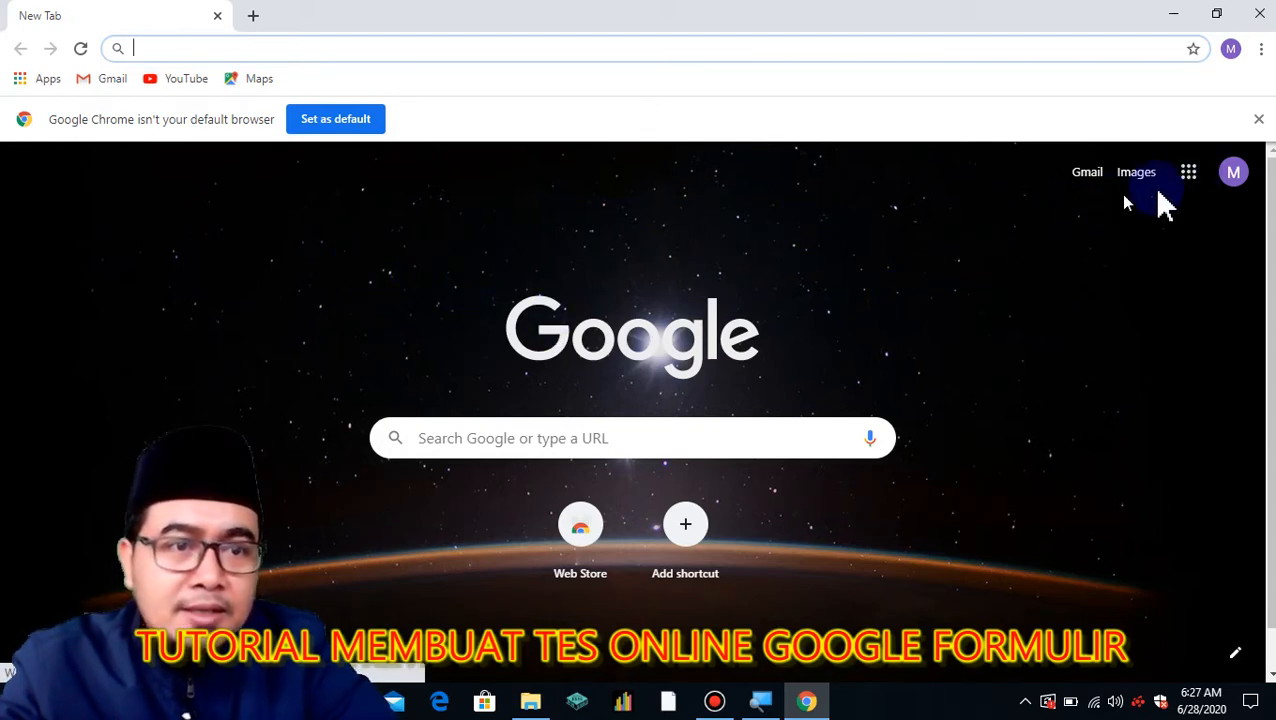
Go to Google Drive's Drive Saya page through the Google apps grid.
{"action": "left_click", "coordinate": [1192, 186]}
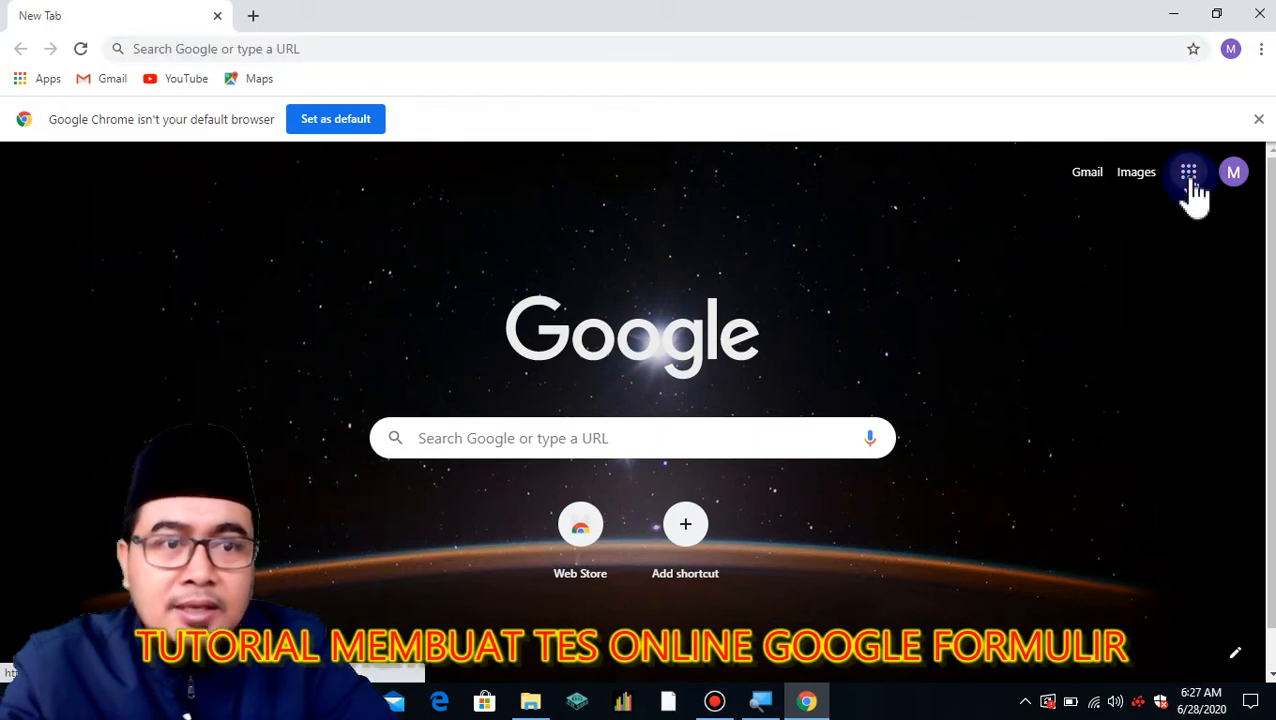
{"action": "left_click", "coordinate": [1210, 438]}
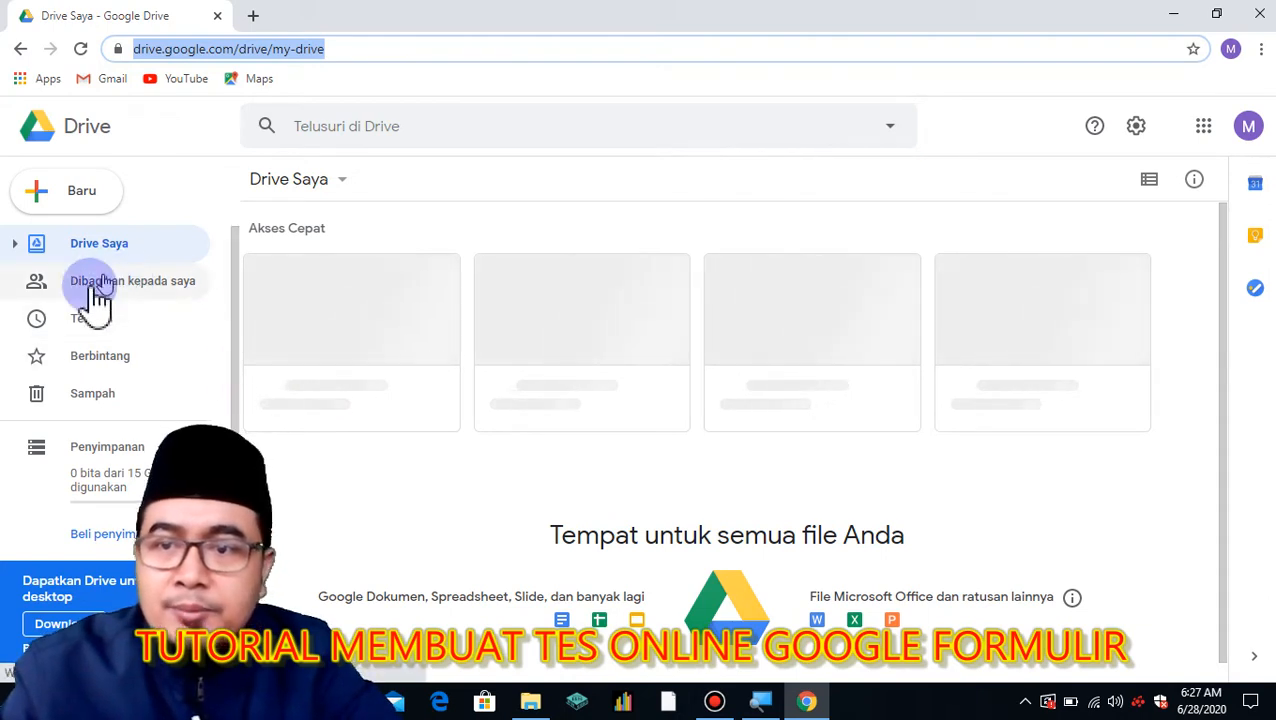
Create a blank form via Baru > Lainnya > Google Formulir > Formulir kosong.
{"action": "left_click", "coordinate": [338, 190]}
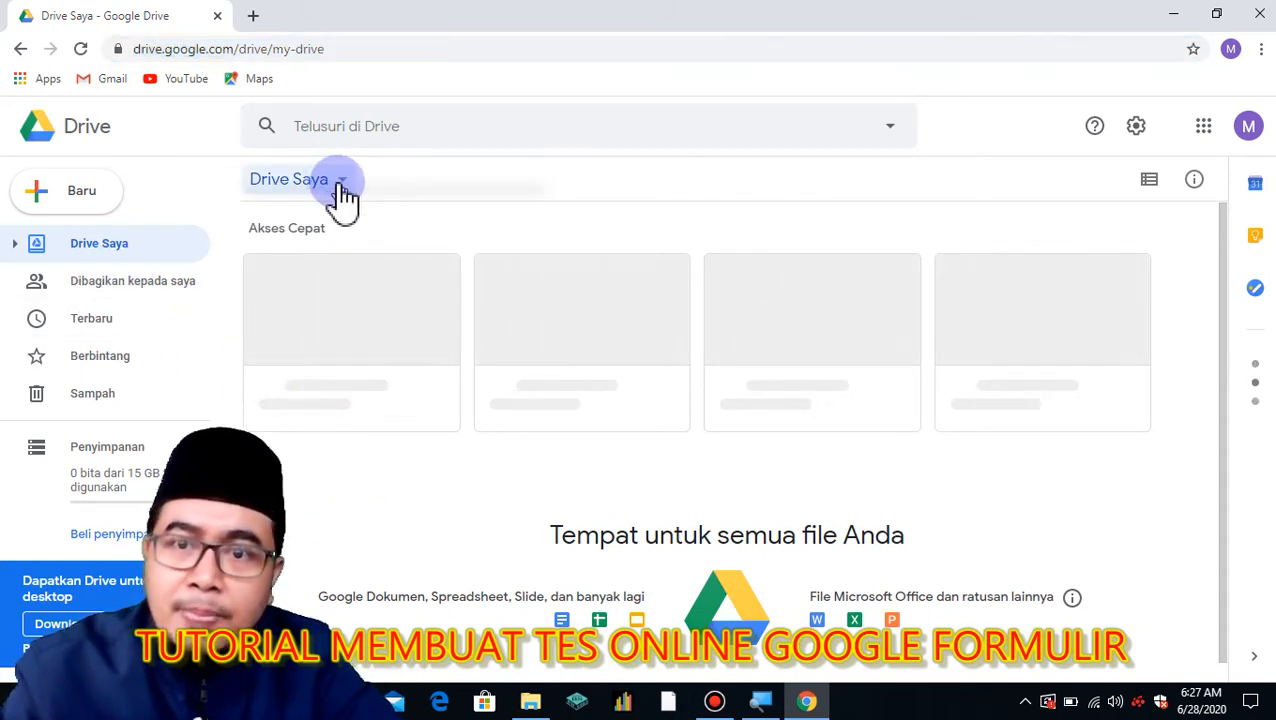
{"action": "left_click", "coordinate": [341, 186]}
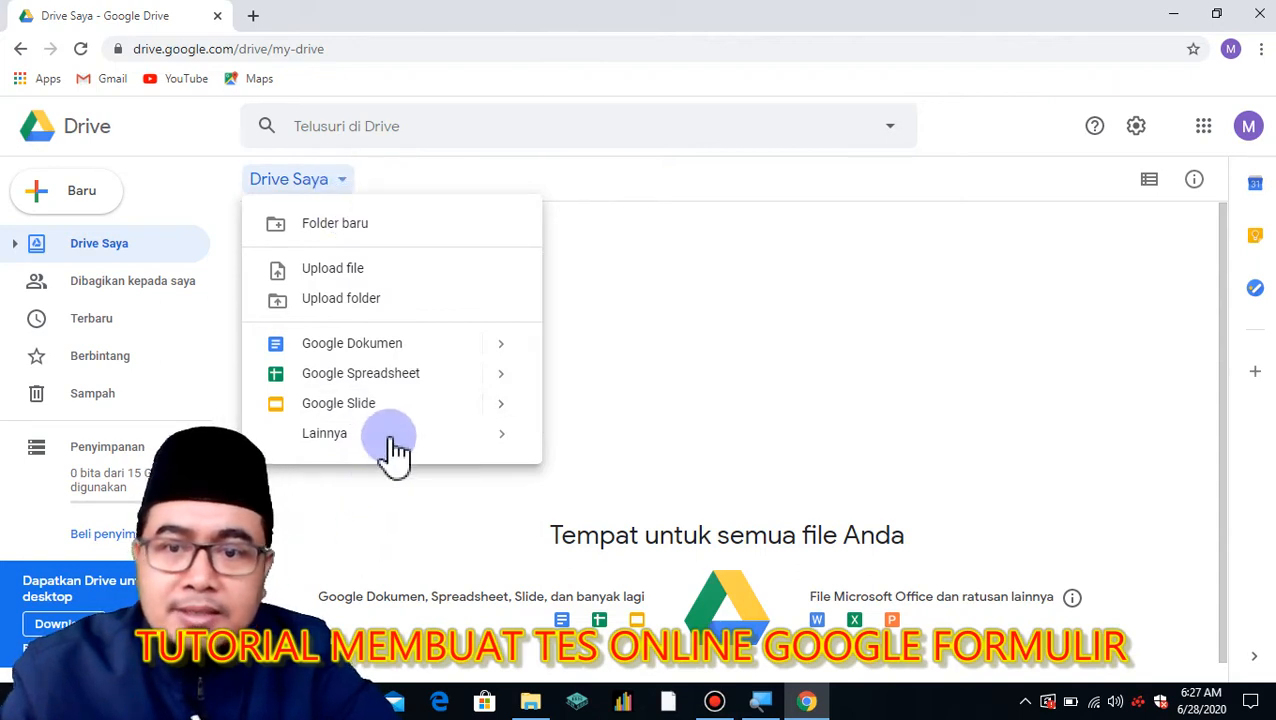
{"action": "mouse_move", "coordinate": [400, 440]}
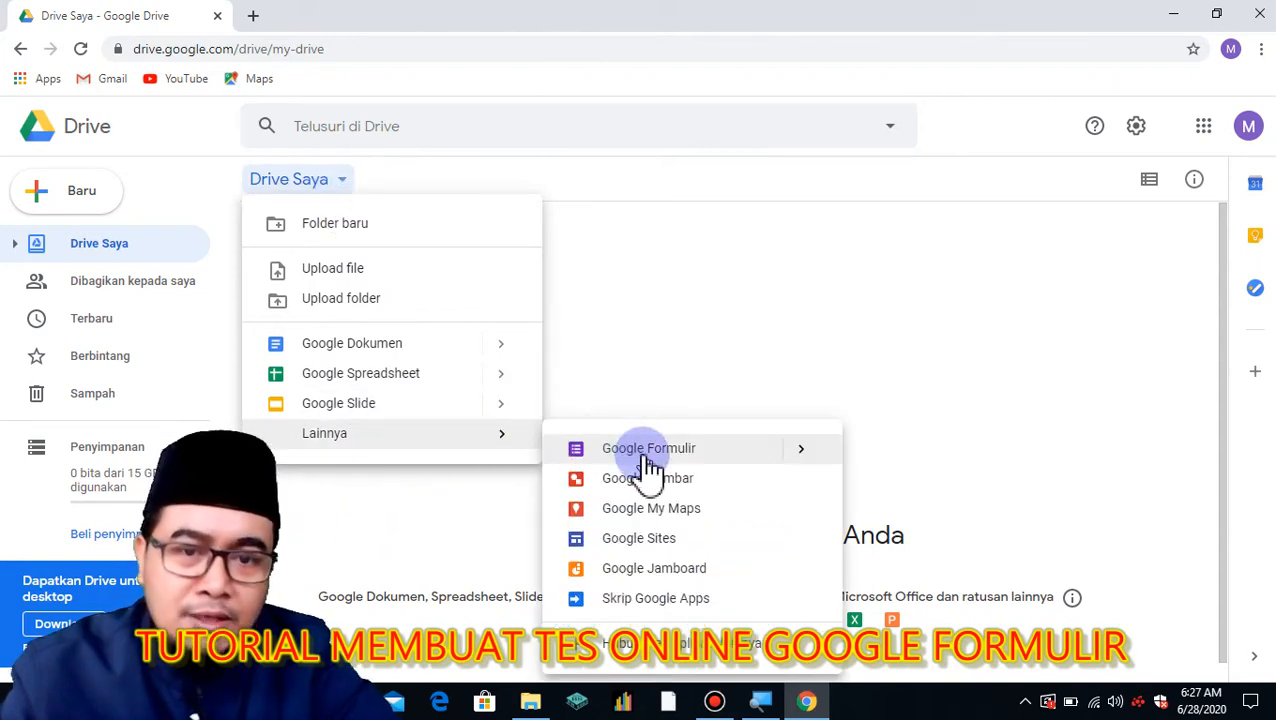
{"action": "mouse_move", "coordinate": [806, 462]}
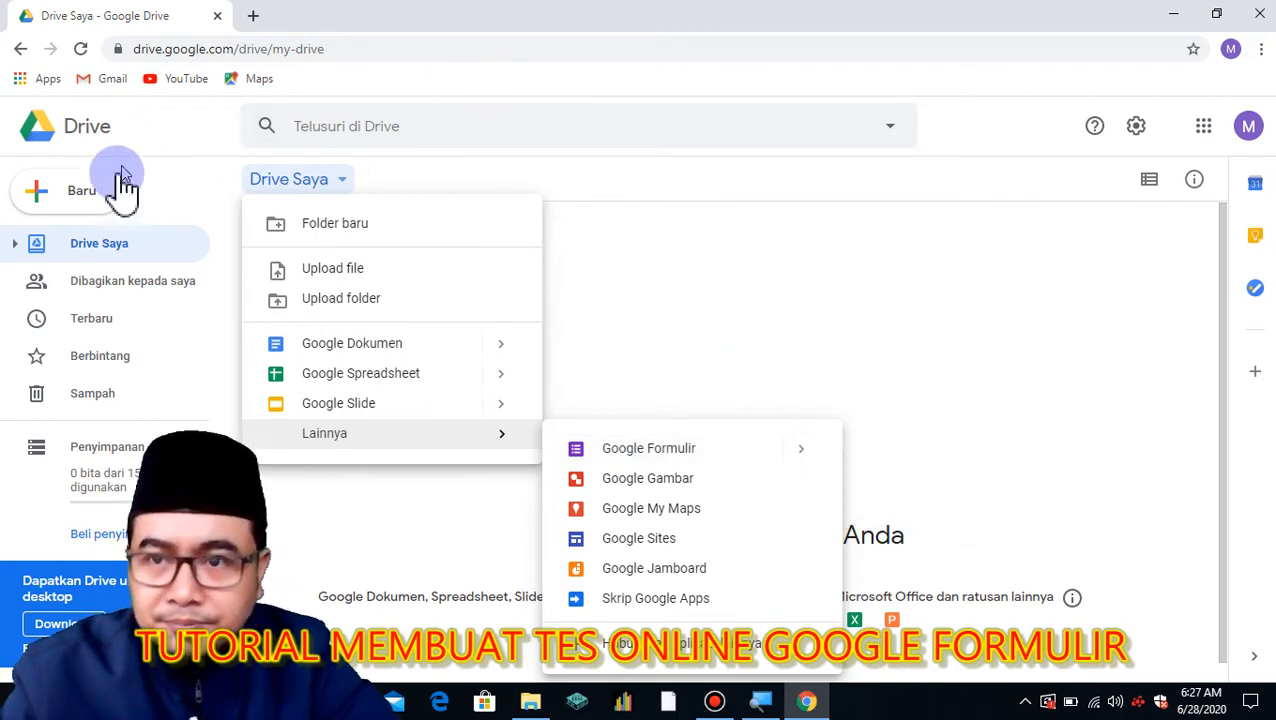
{"action": "left_click", "coordinate": [77, 200]}
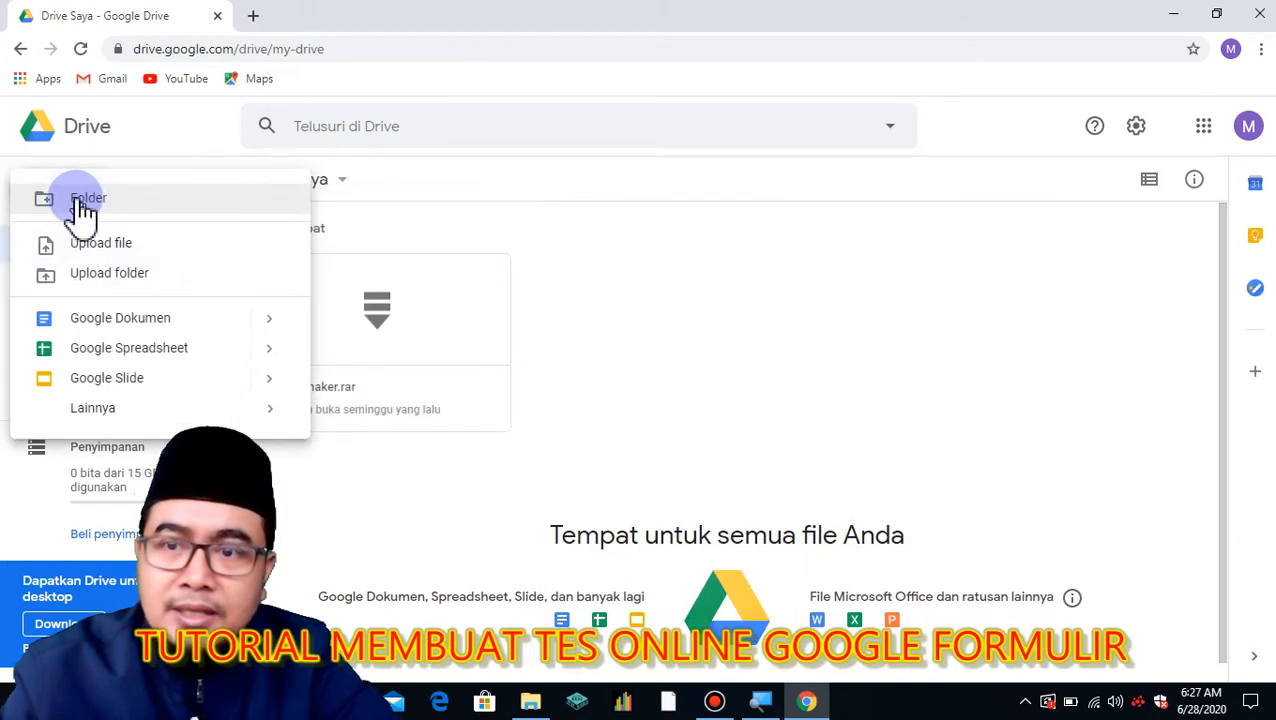
{"action": "mouse_move", "coordinate": [165, 421]}
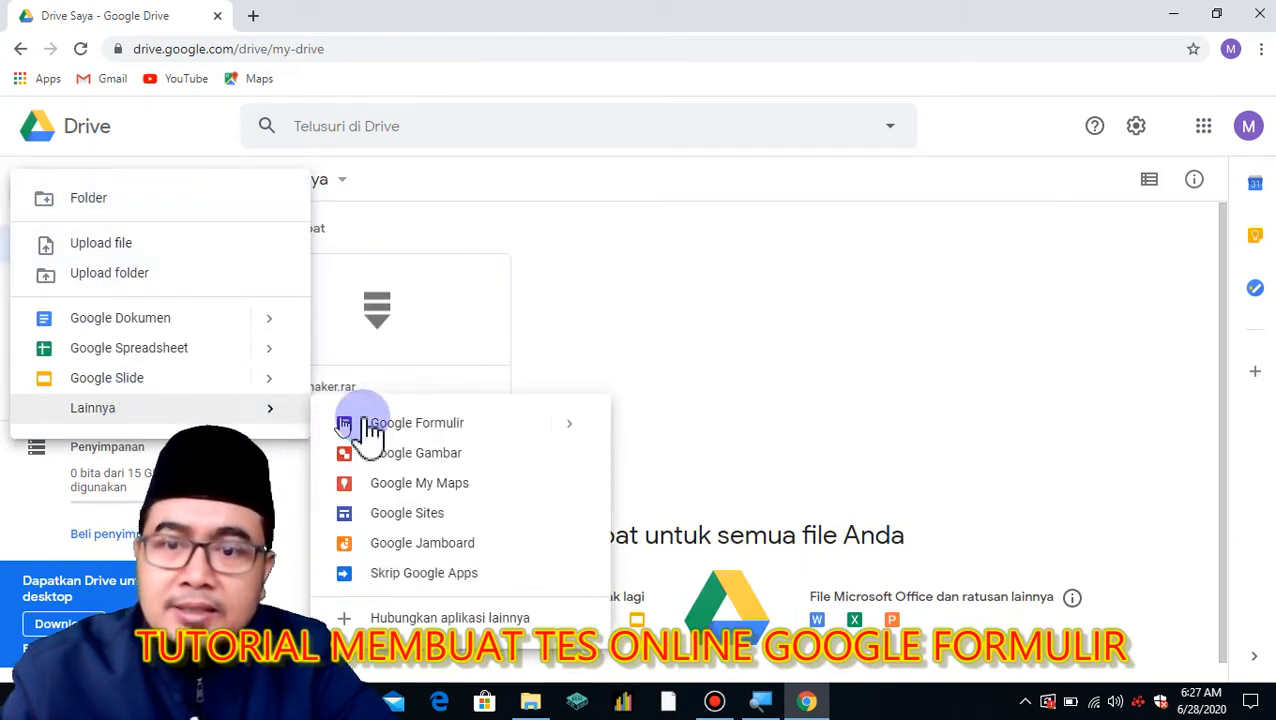
{"action": "mouse_move", "coordinate": [587, 436]}
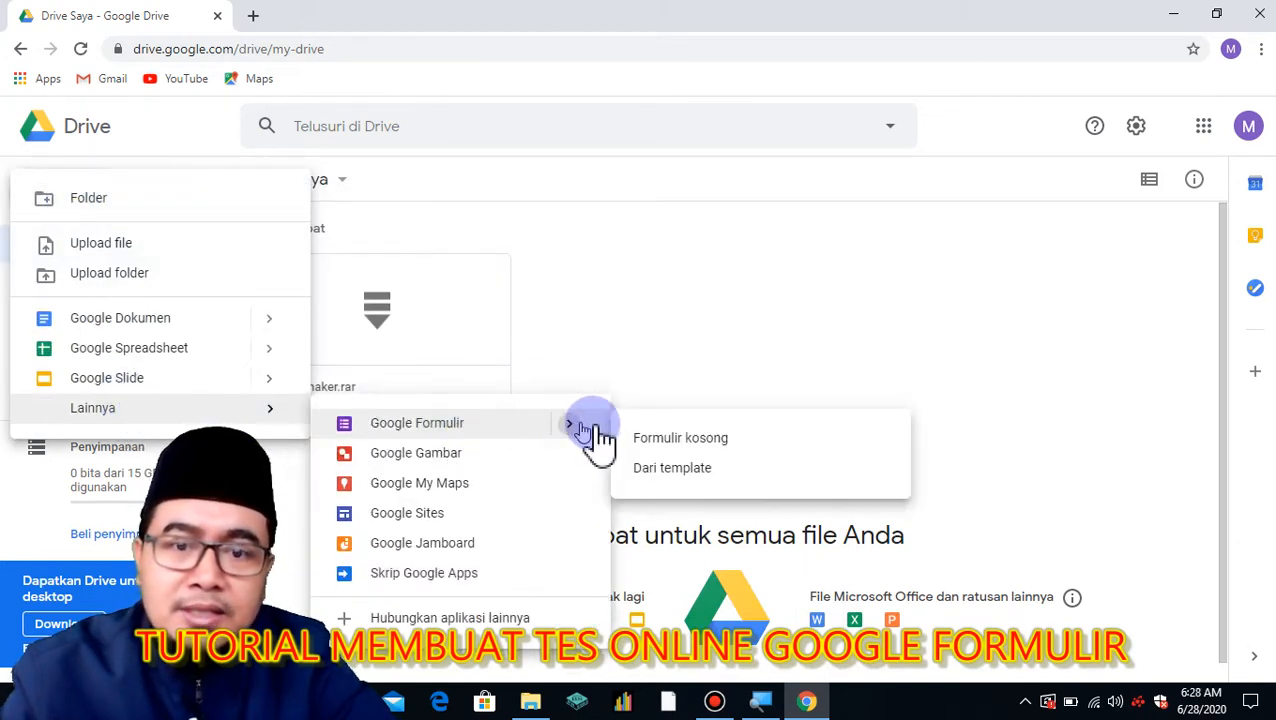
{"action": "left_click", "coordinate": [652, 442]}
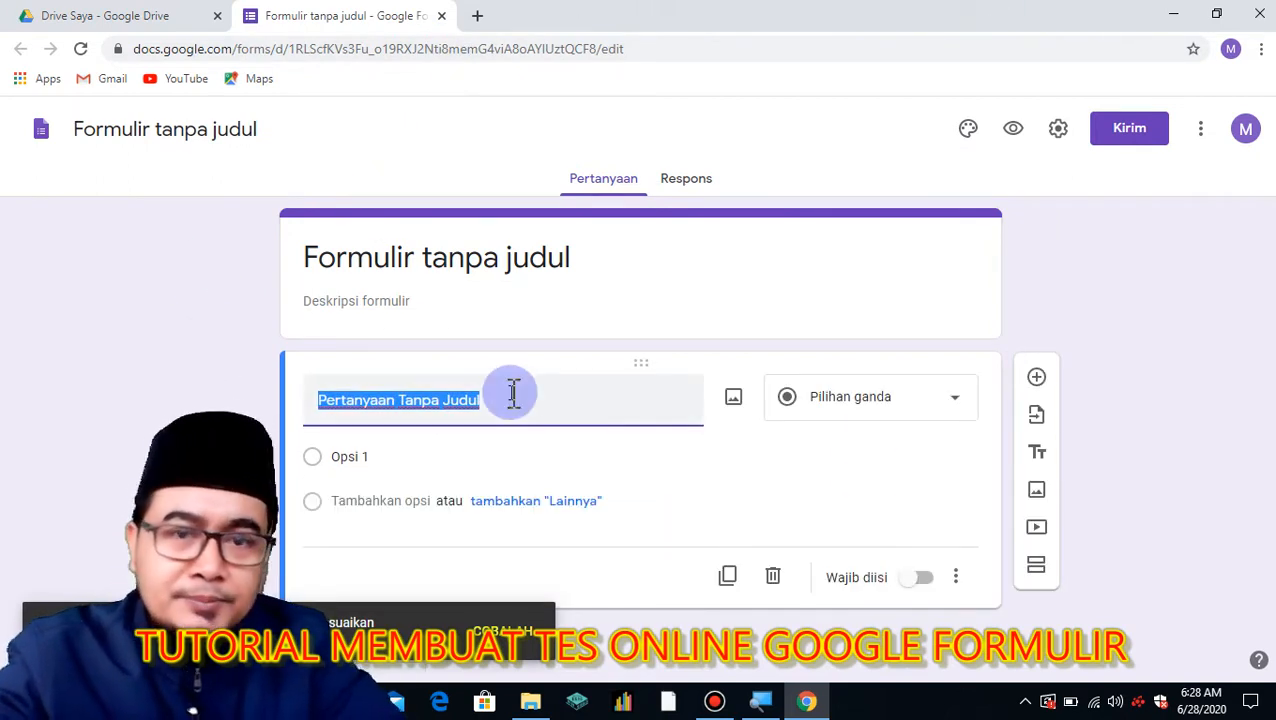
Title the form and its file 'PENILAIAN HARIAN KE-1 KD 3.1 KELAS IV SMT II'.
{"action": "left_click", "coordinate": [574, 260]}
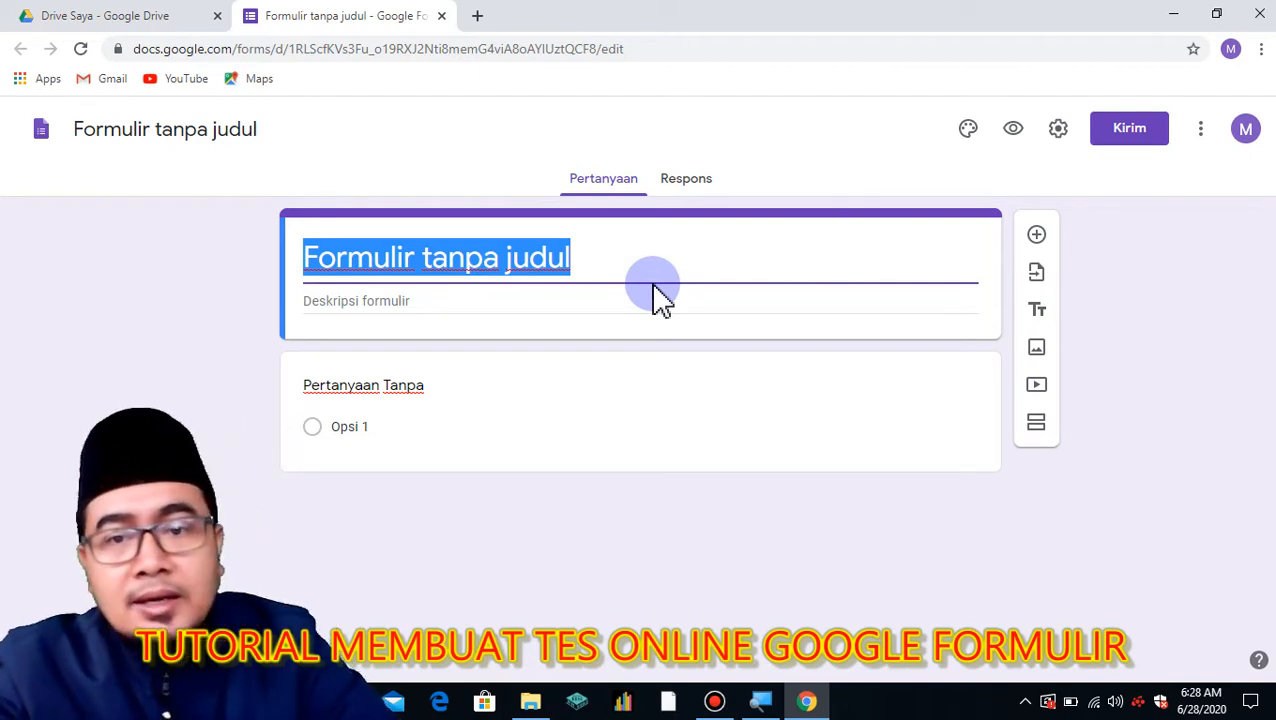
{"action": "type", "text": "PE"}
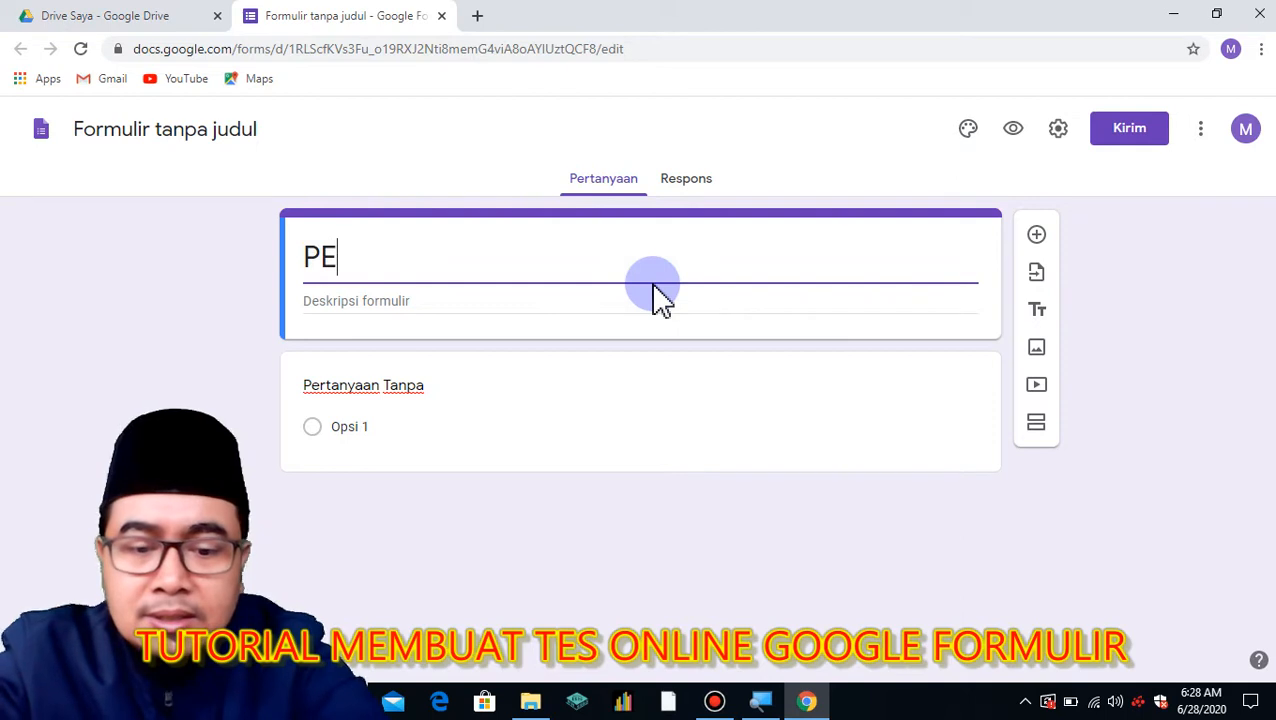
{"action": "type", "text": "NILAIAN HA"}
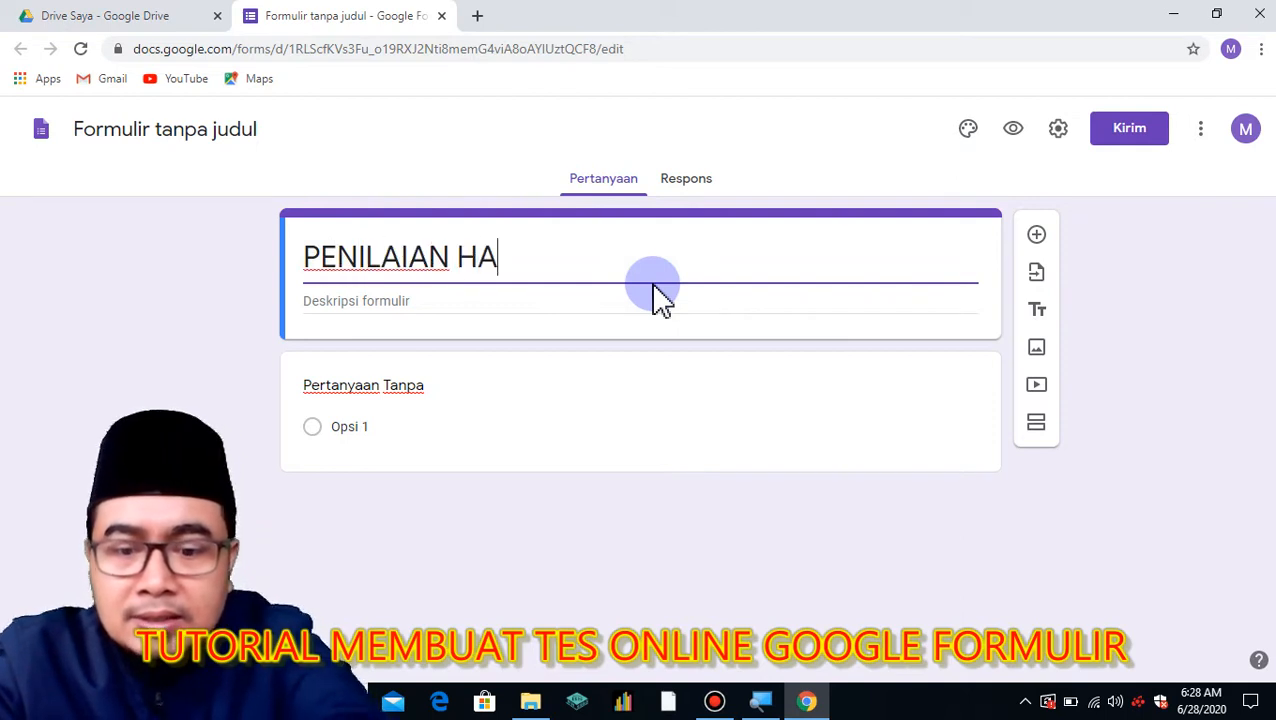
{"action": "type", "text": "RIAN KE-1 "}
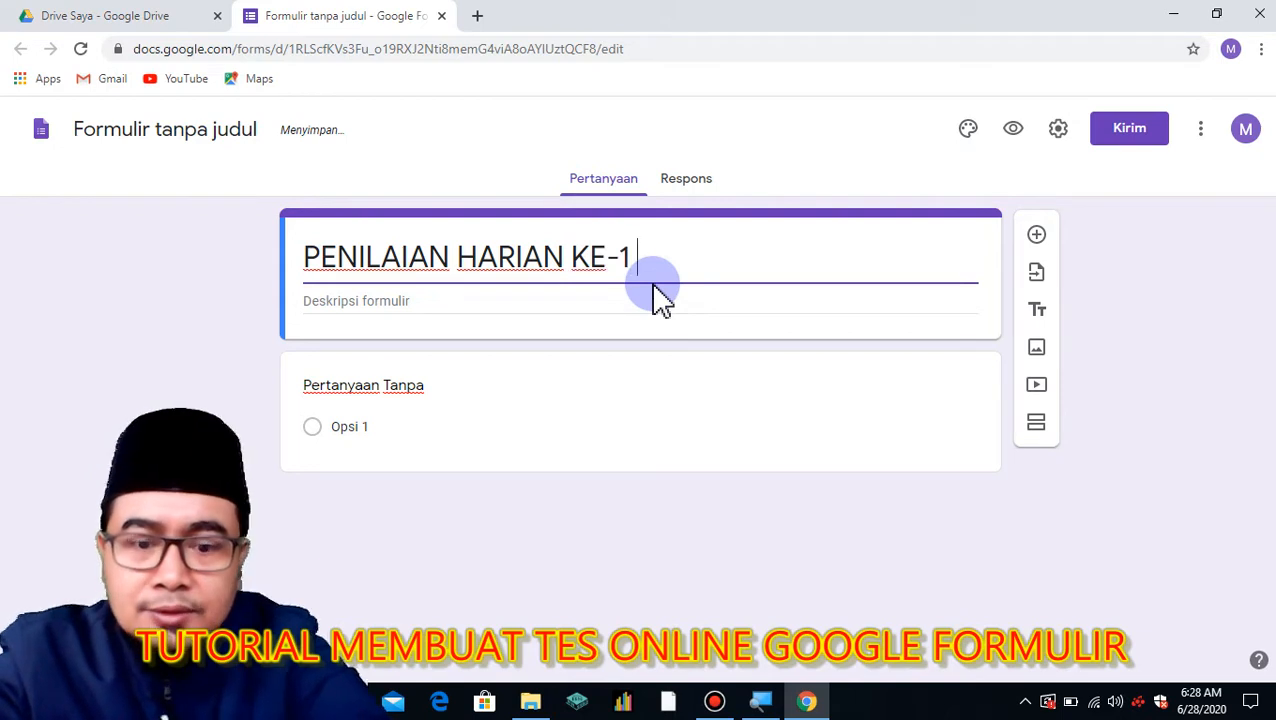
{"action": "type", "text": "KD 3.1"}
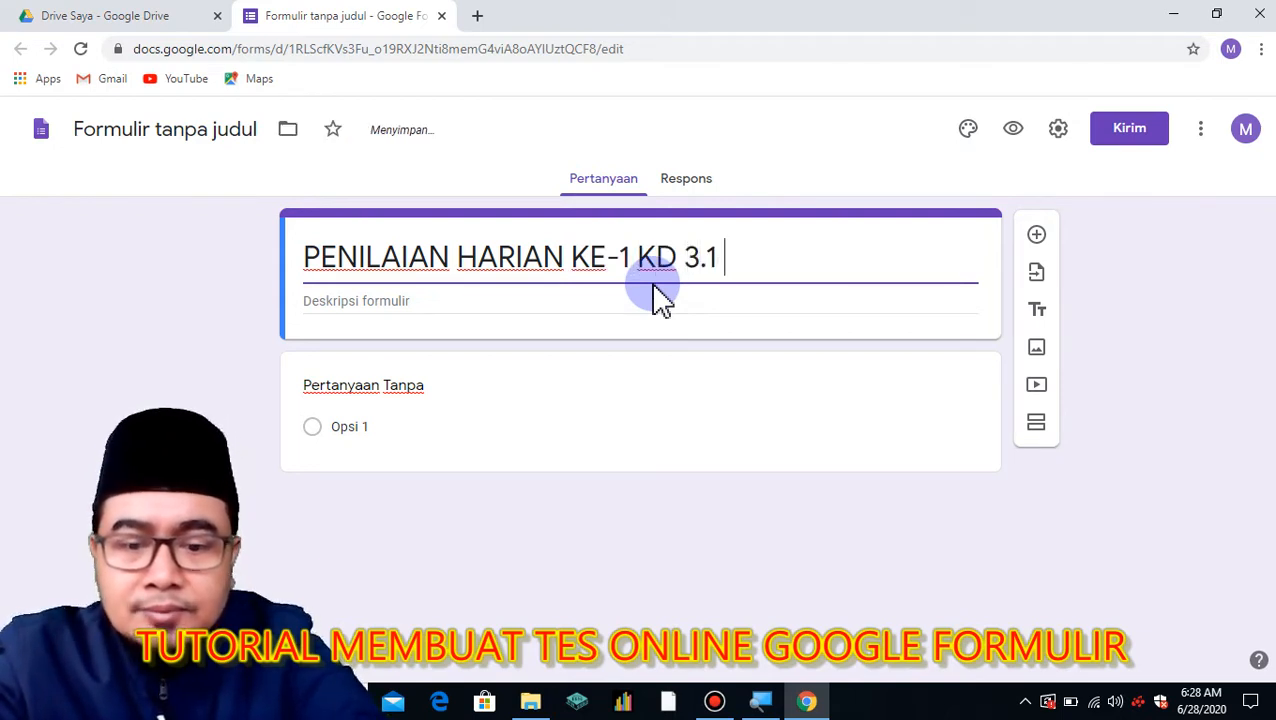
{"action": "type", "text": " KELAS IV "}
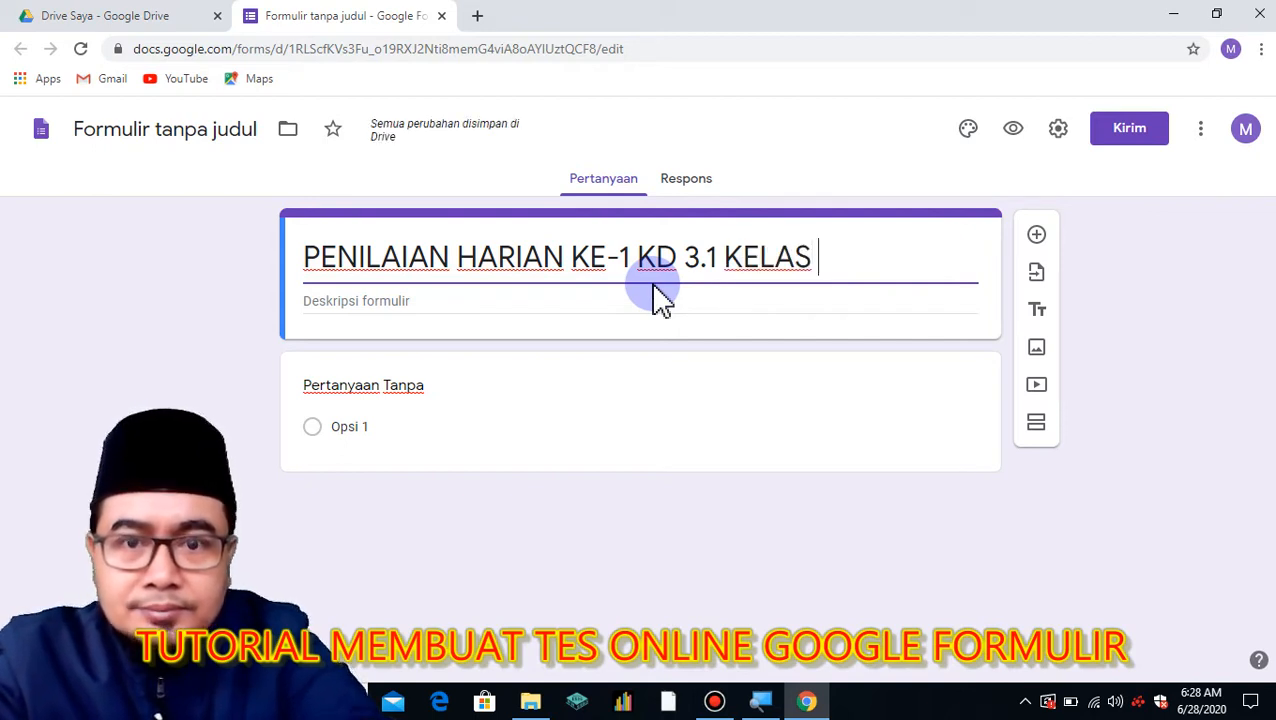
{"action": "type", "text": "SM"}
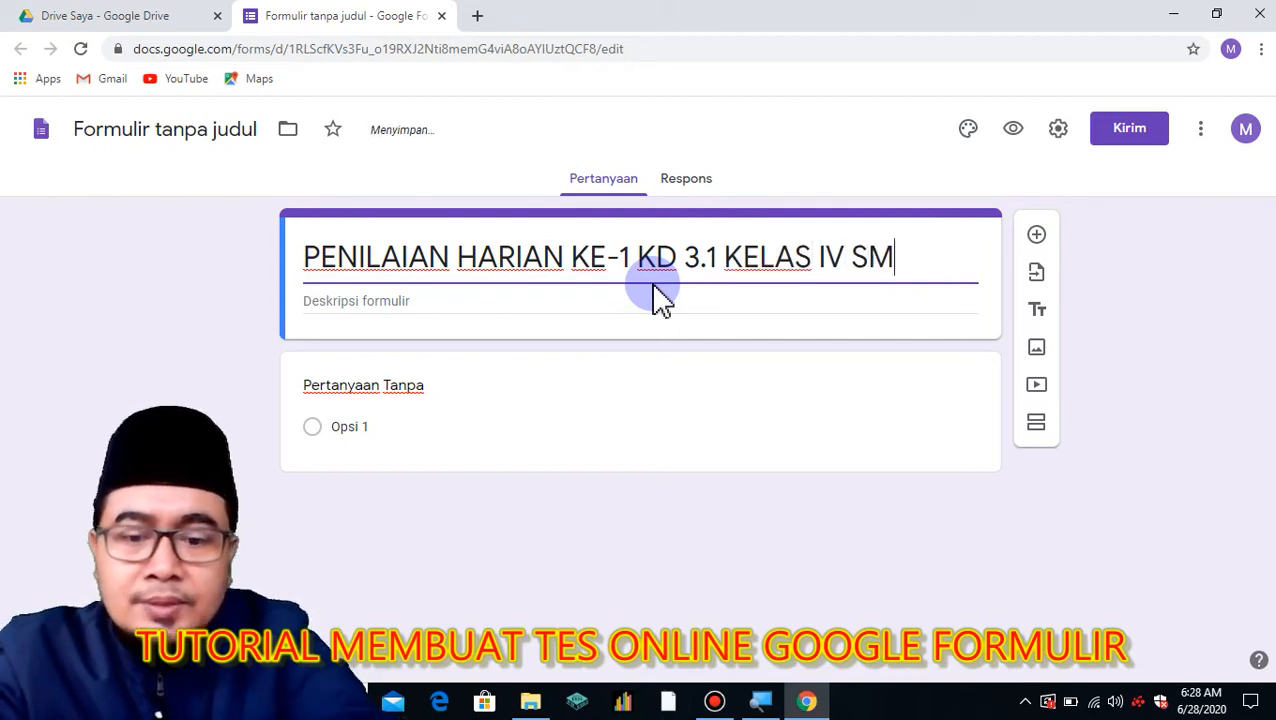
{"action": "type", "text": "T II"}
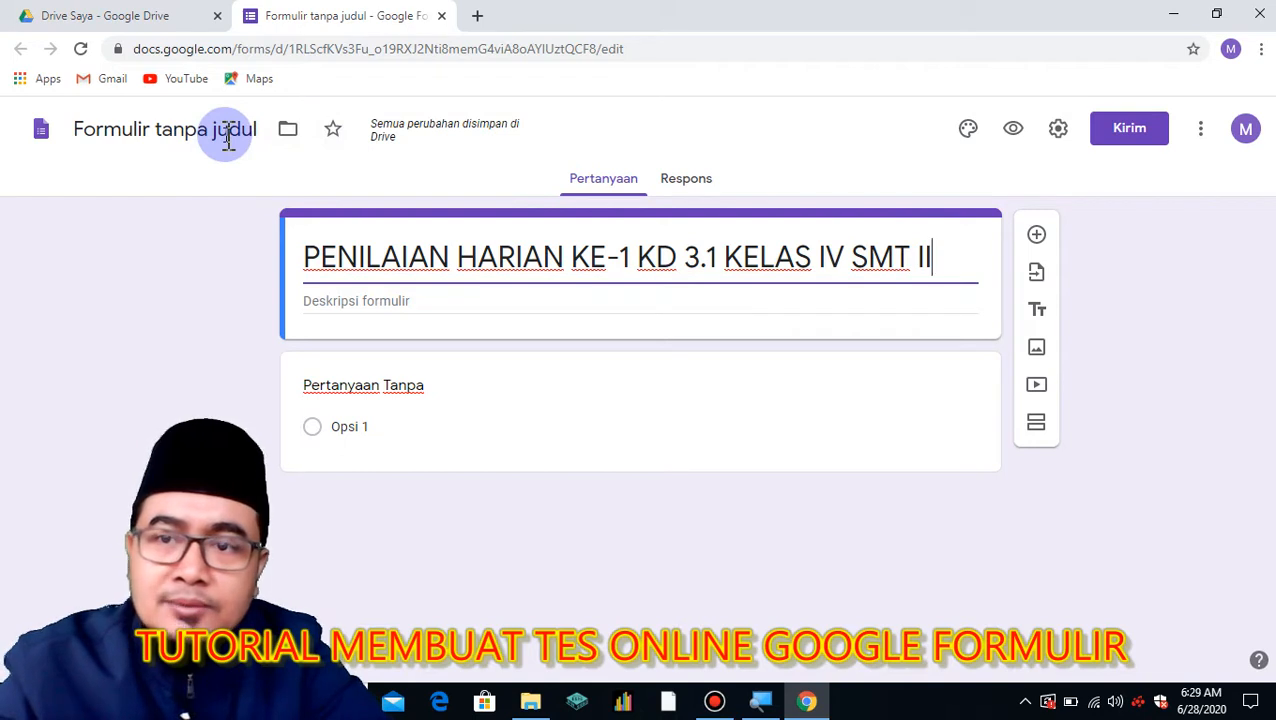
{"action": "left_click", "coordinate": [177, 137]}
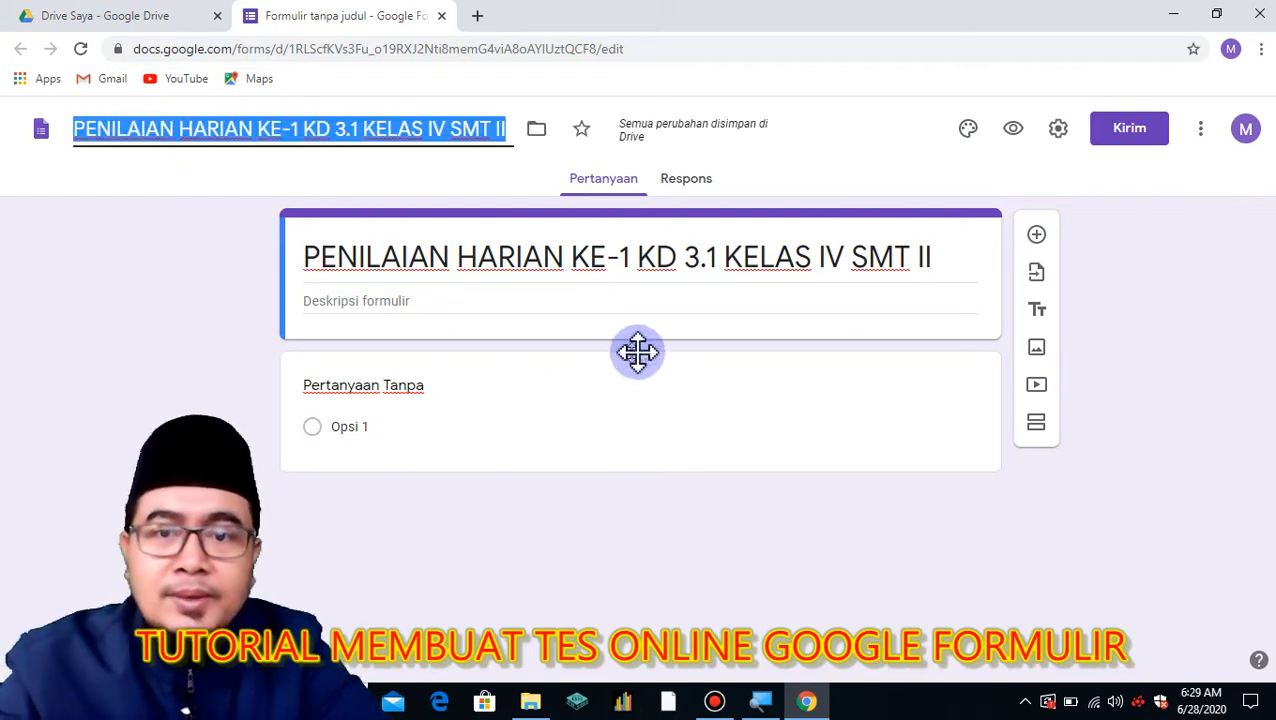
{"action": "left_click", "coordinate": [439, 303]}
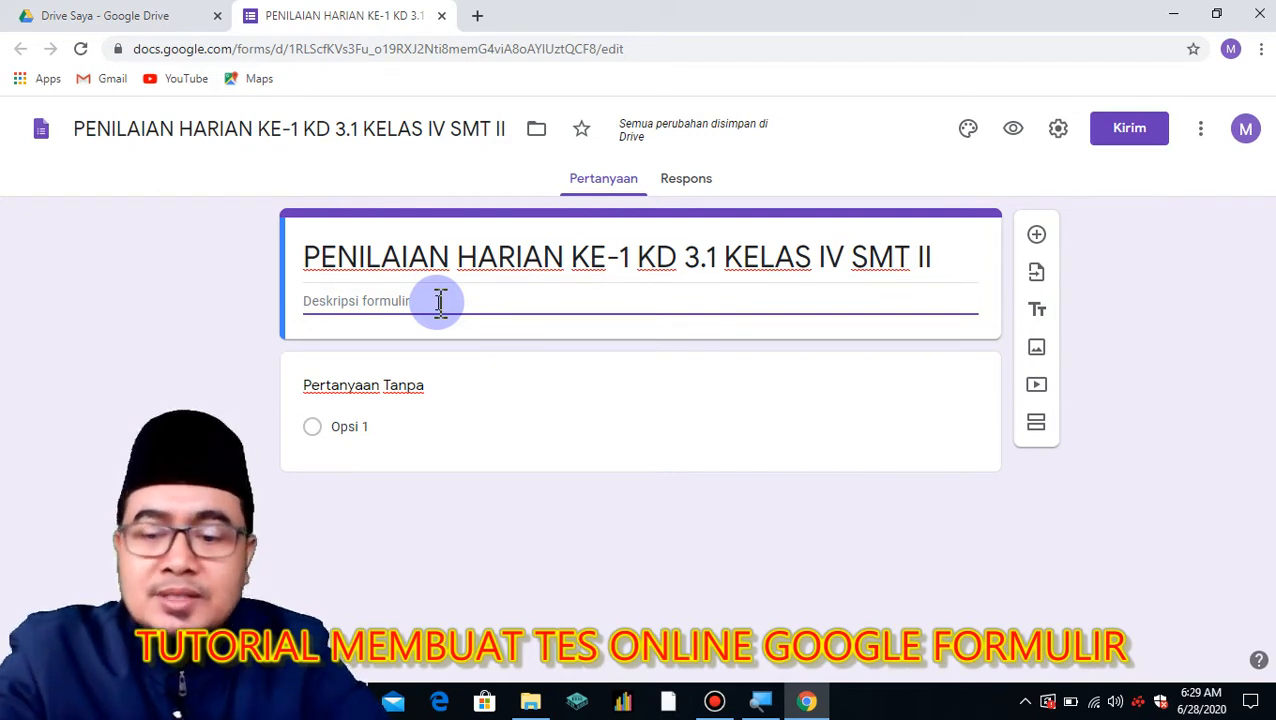
Write 'Assalamu'alaikum wr wb' and the Penilaian Harian Ke-1 KD 3.1 Surat Alfiil line in the description.
{"action": "type", "text": "A"}
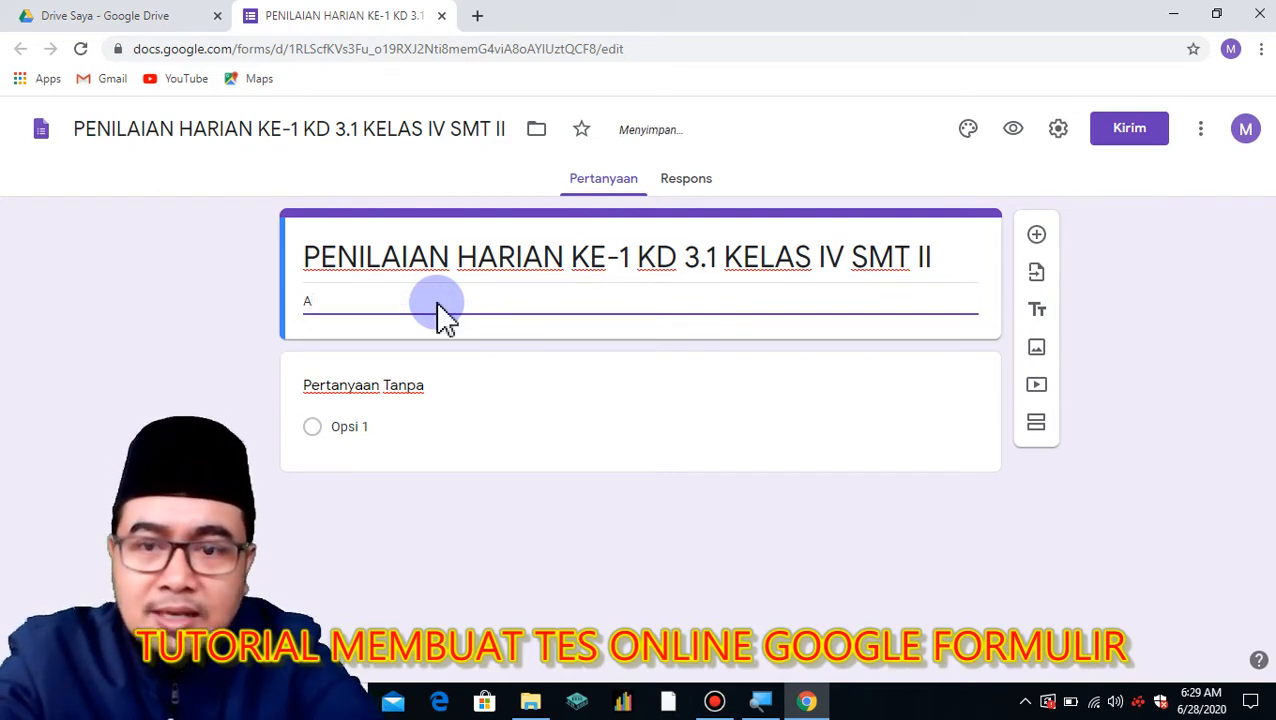
{"action": "type", "text": "ssalamu"}
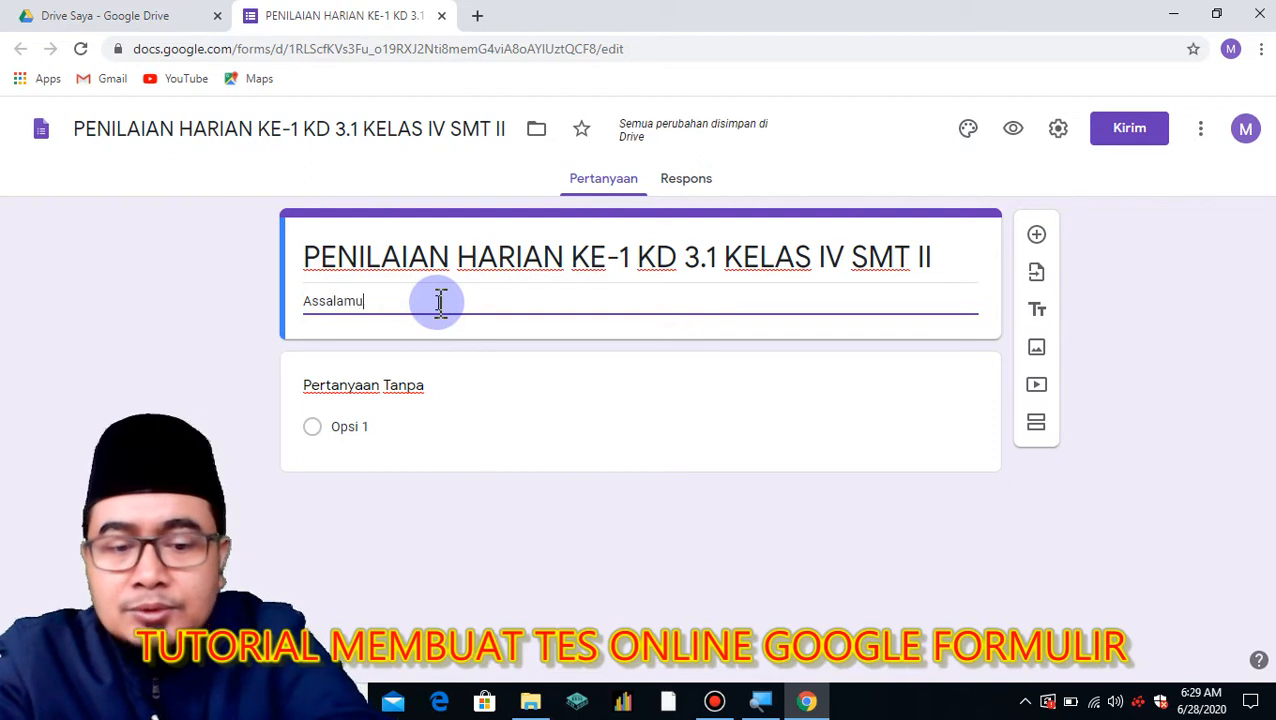
{"action": "type", "text": "'alaikum wr wb"}
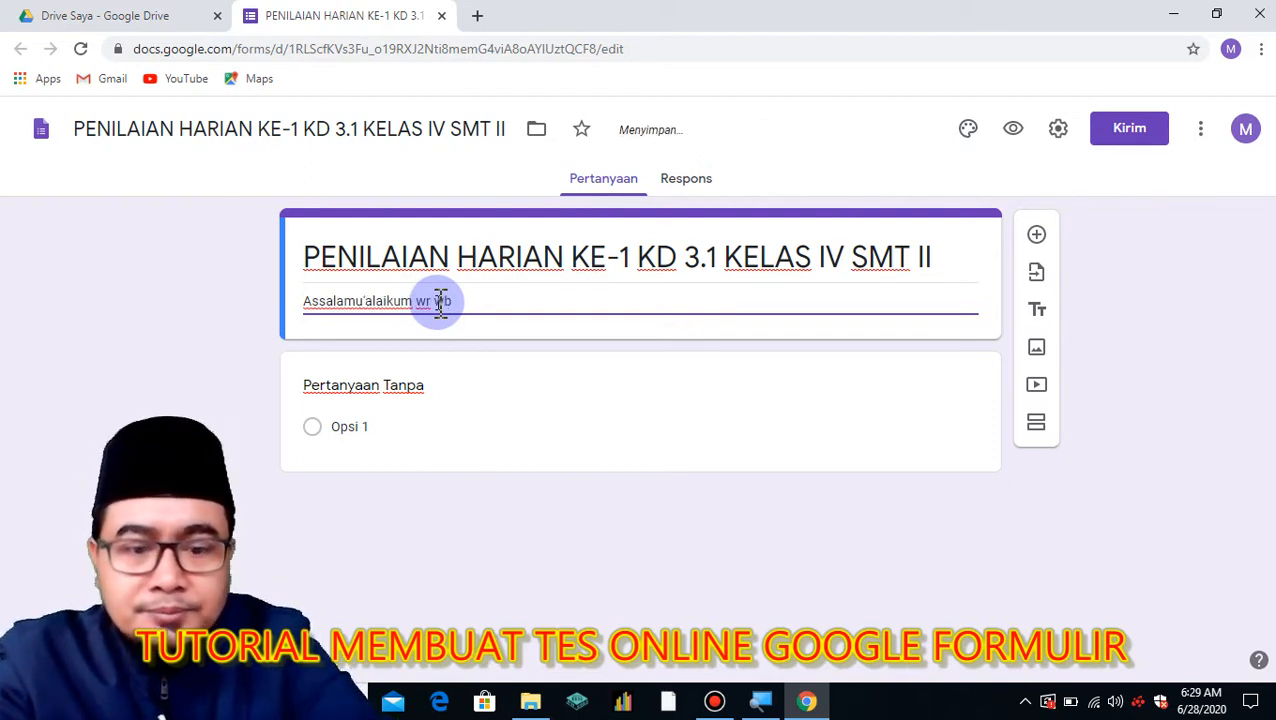
{"action": "key", "text": "Return"}
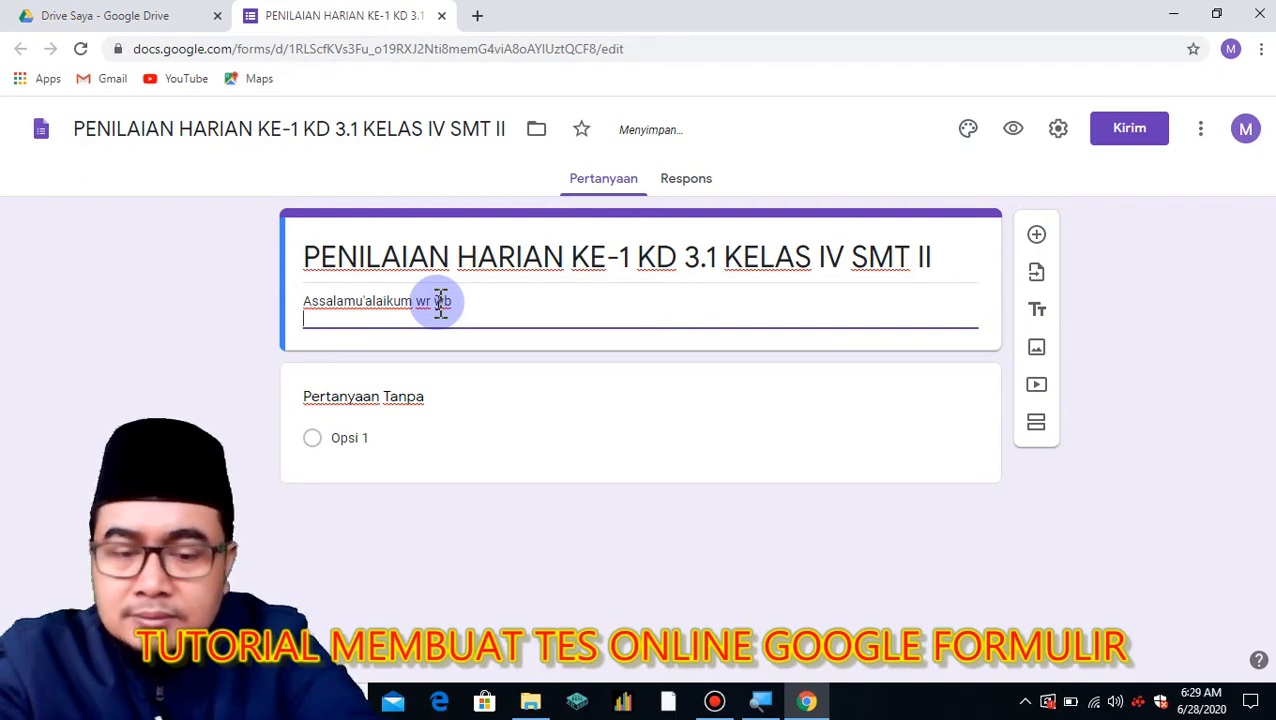
{"action": "type", "text": "Formulir"}
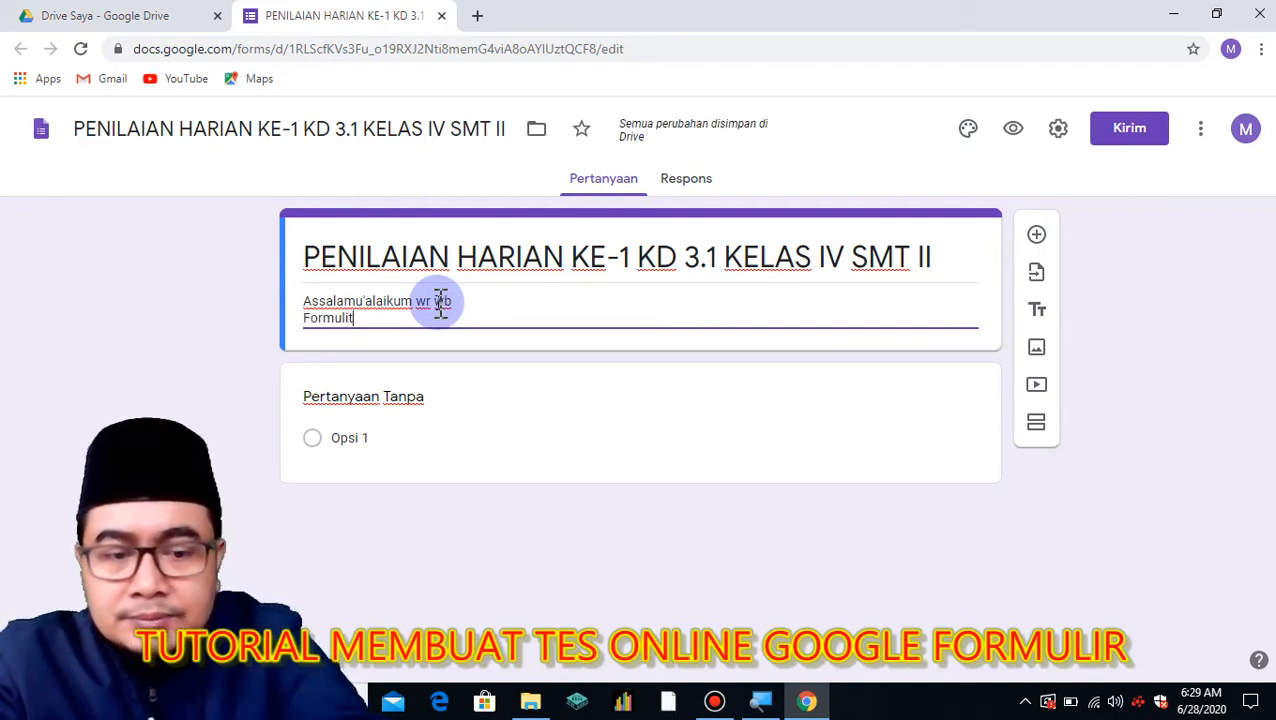
{"action": "type", "text": " ini adalah"}
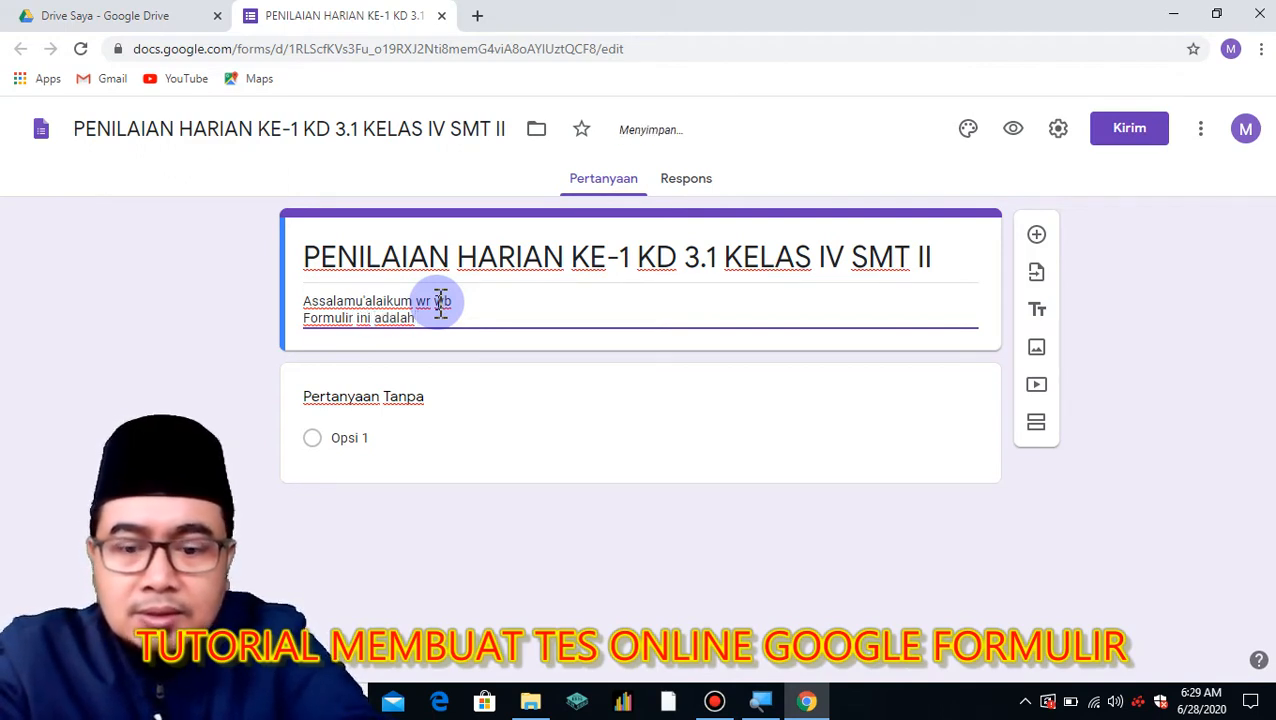
{"action": "type", "text": " Penilaian Harian Ke- 1 K"}
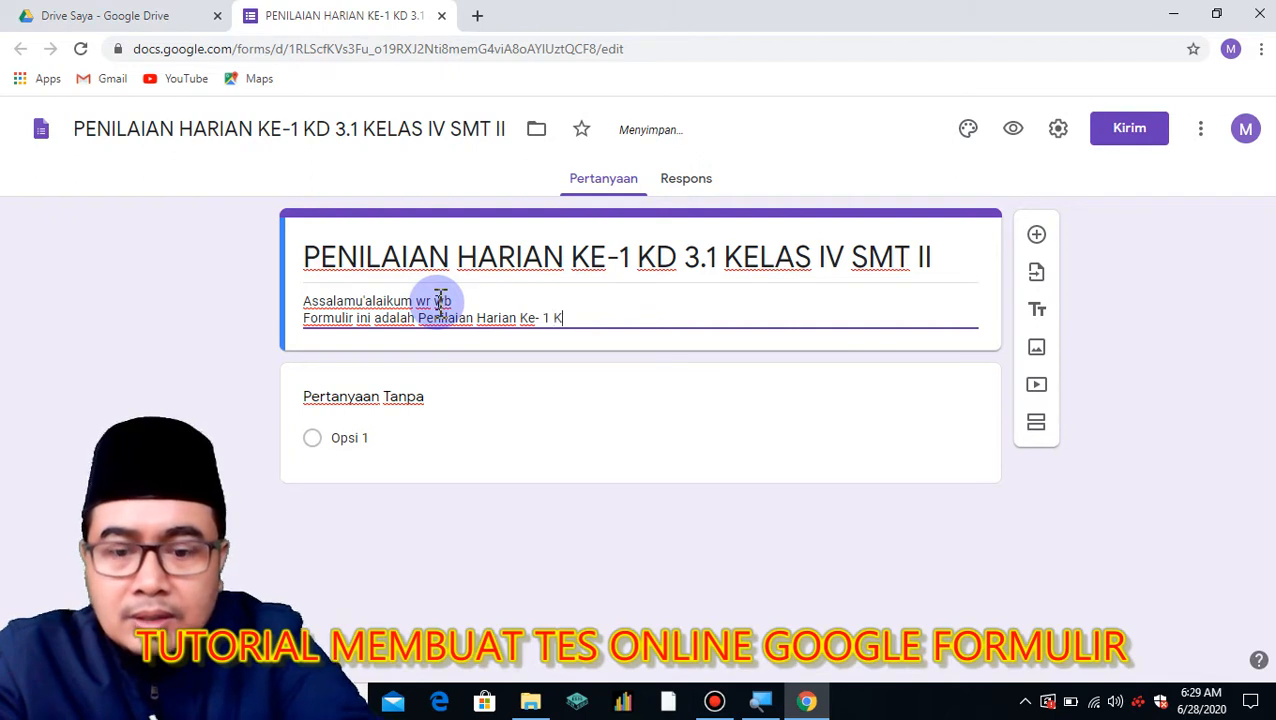
{"action": "type", "text": "D 3."}
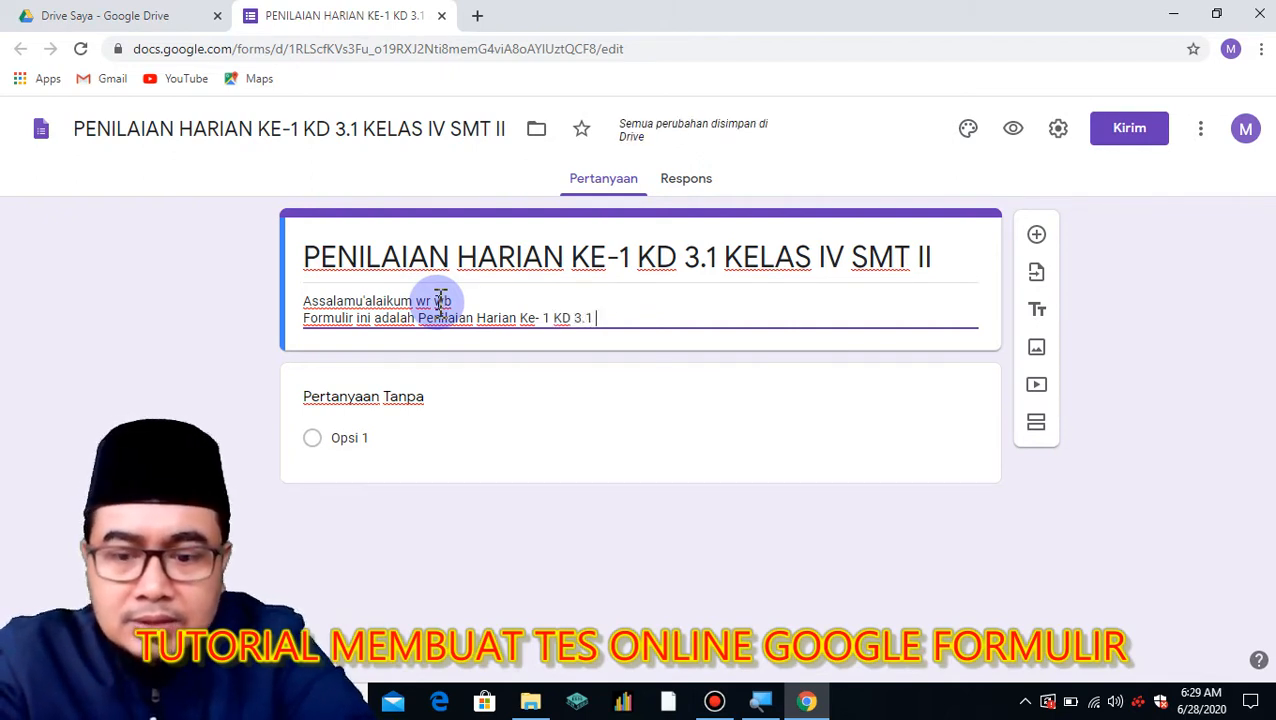
{"action": "type", "text": "1 Surat"}
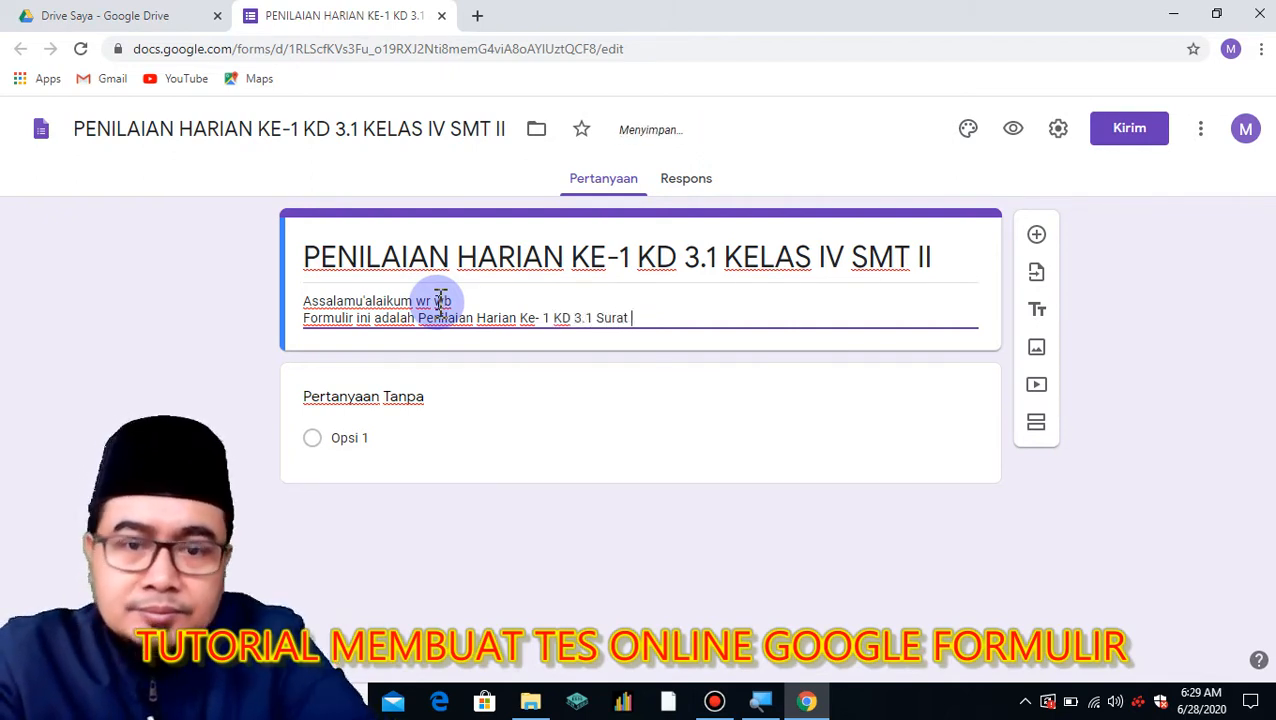
{"action": "type", "text": " Alfiil "}
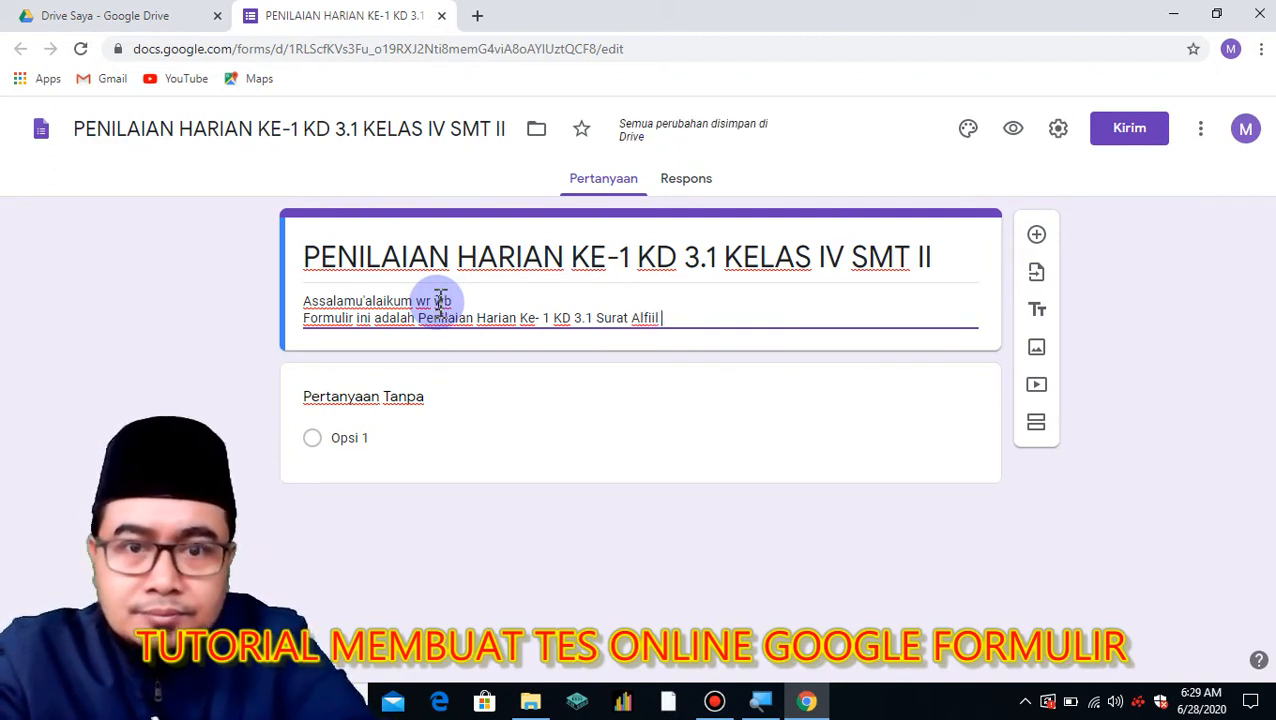
{"action": "type", "text": "Kelas IV Semester"}
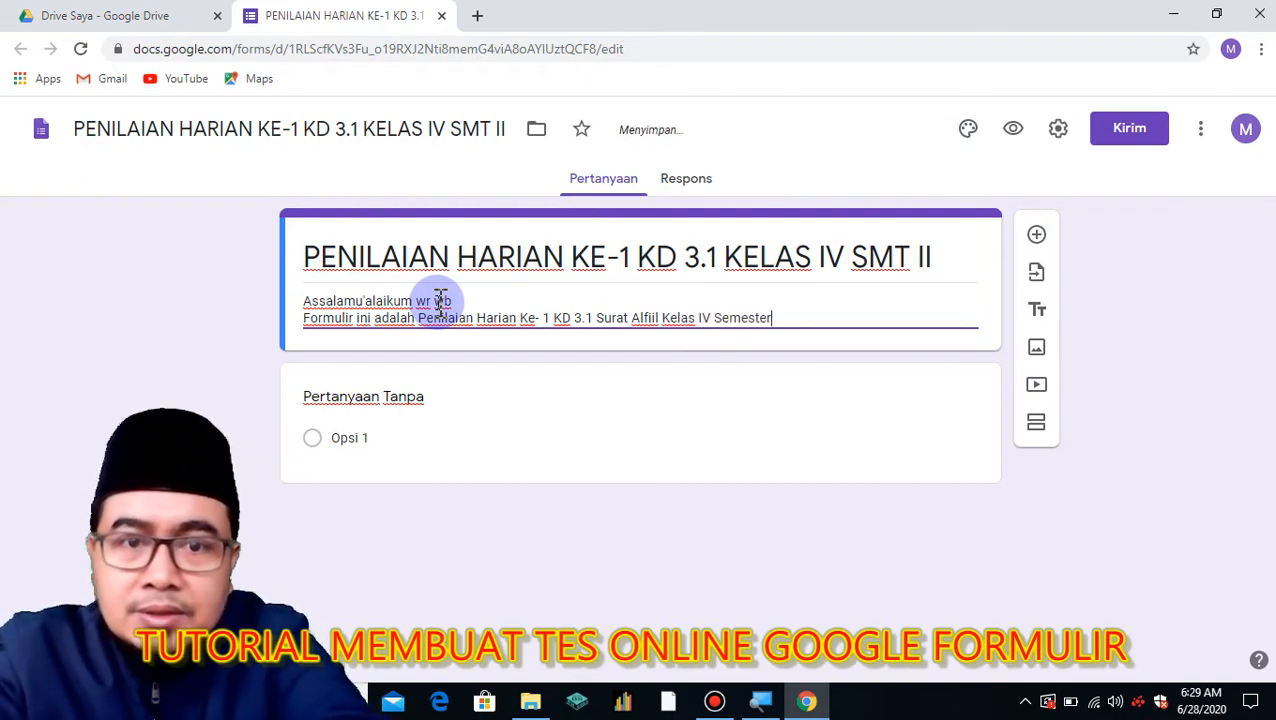
{"action": "type", "text": " II"}
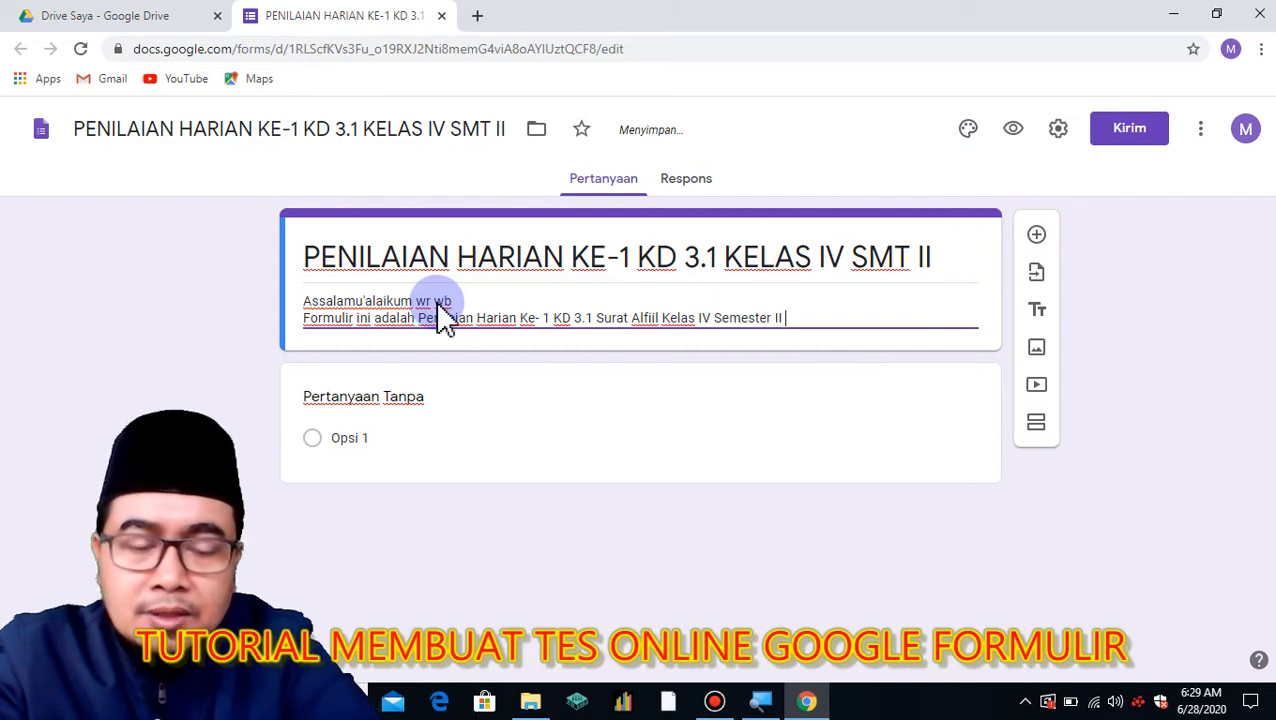
{"action": "key", "text": "Return"}
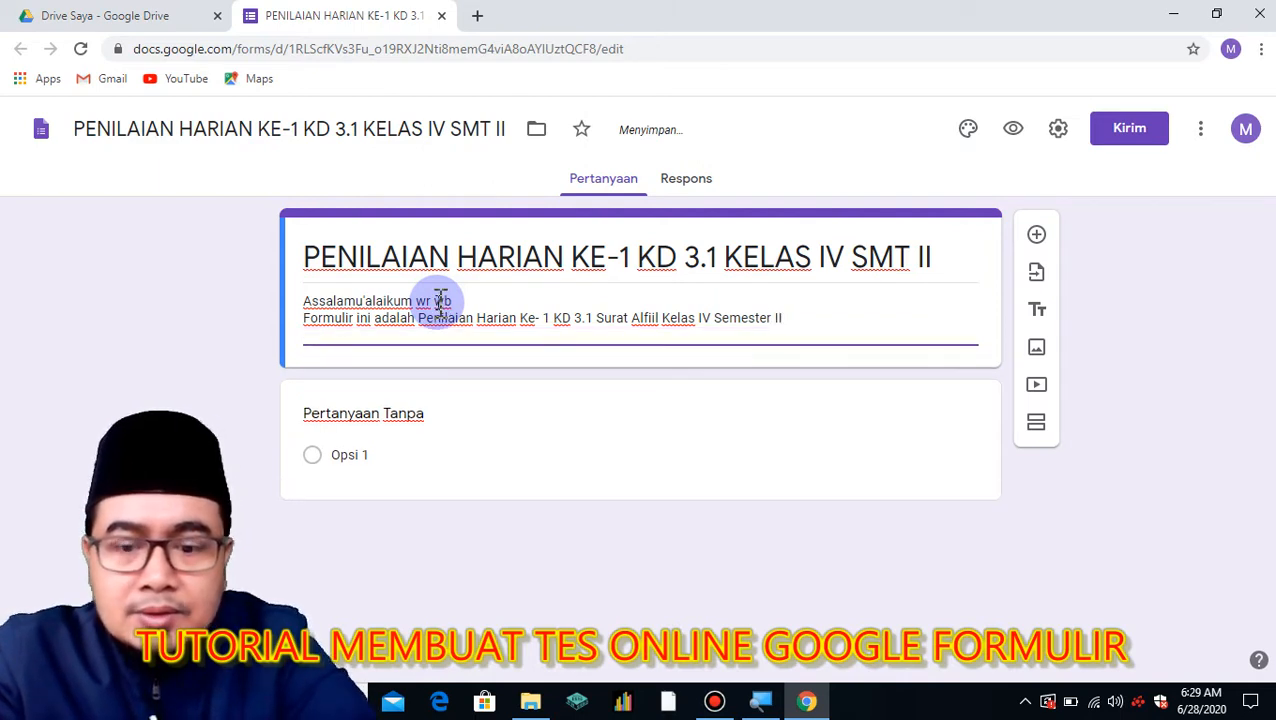
Add 'Silahkan kalian kerjakan dengan penuh semangat dan kejujuran' and start 'Isikan identitas kalian dengan benar!'.
{"action": "type", "text": "Silahkan kal"}
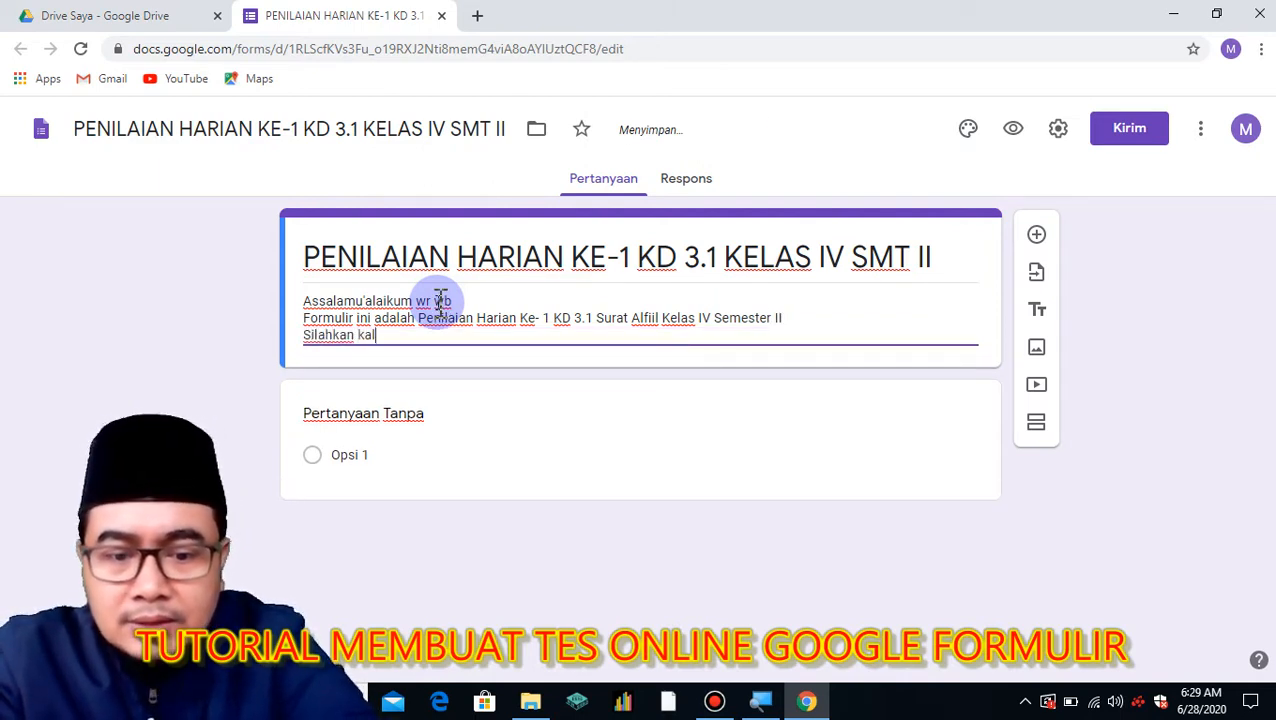
{"action": "type", "text": "ian kerjakan"}
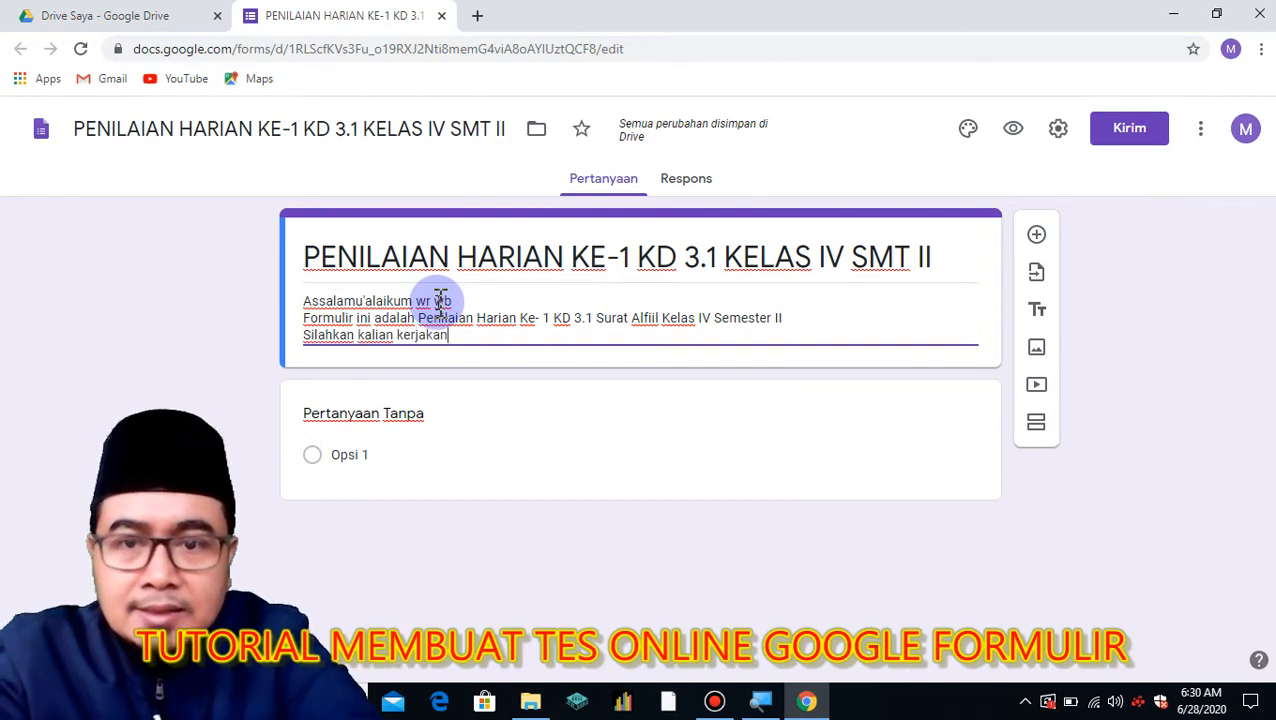
{"action": "type", "text": " dengan penuh semangata"}
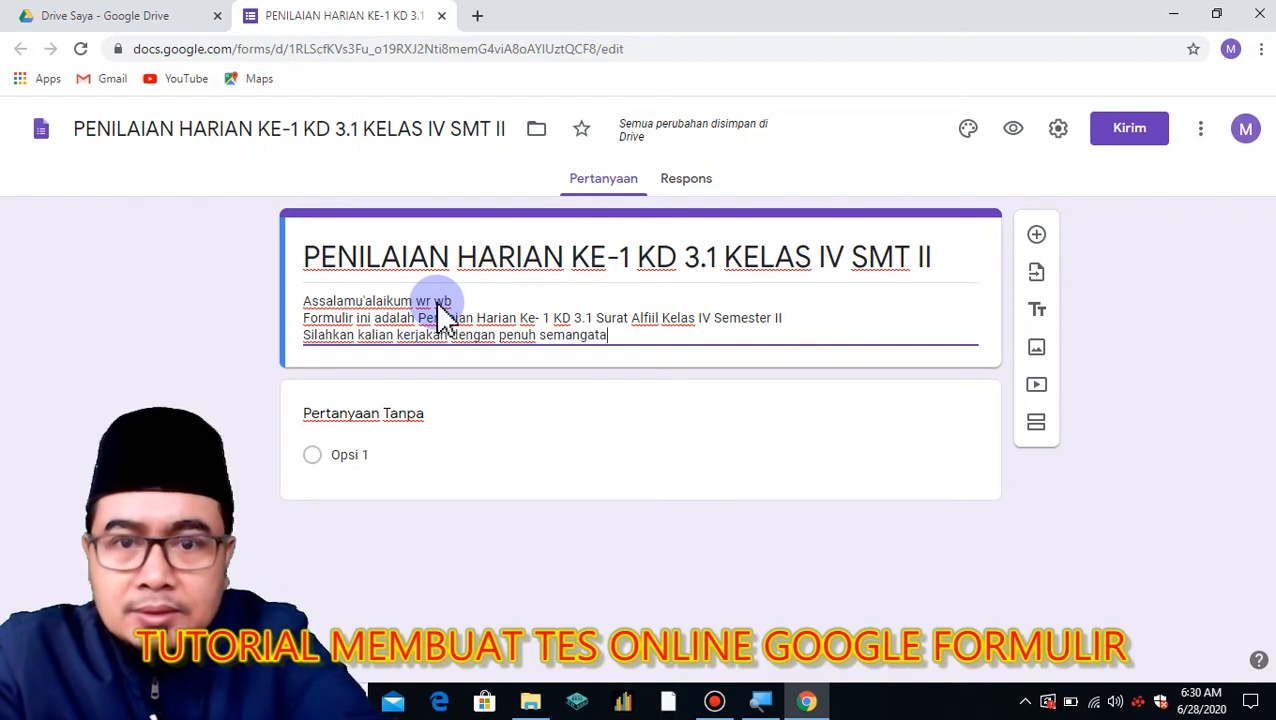
{"action": "key", "text": "BackSpace"}
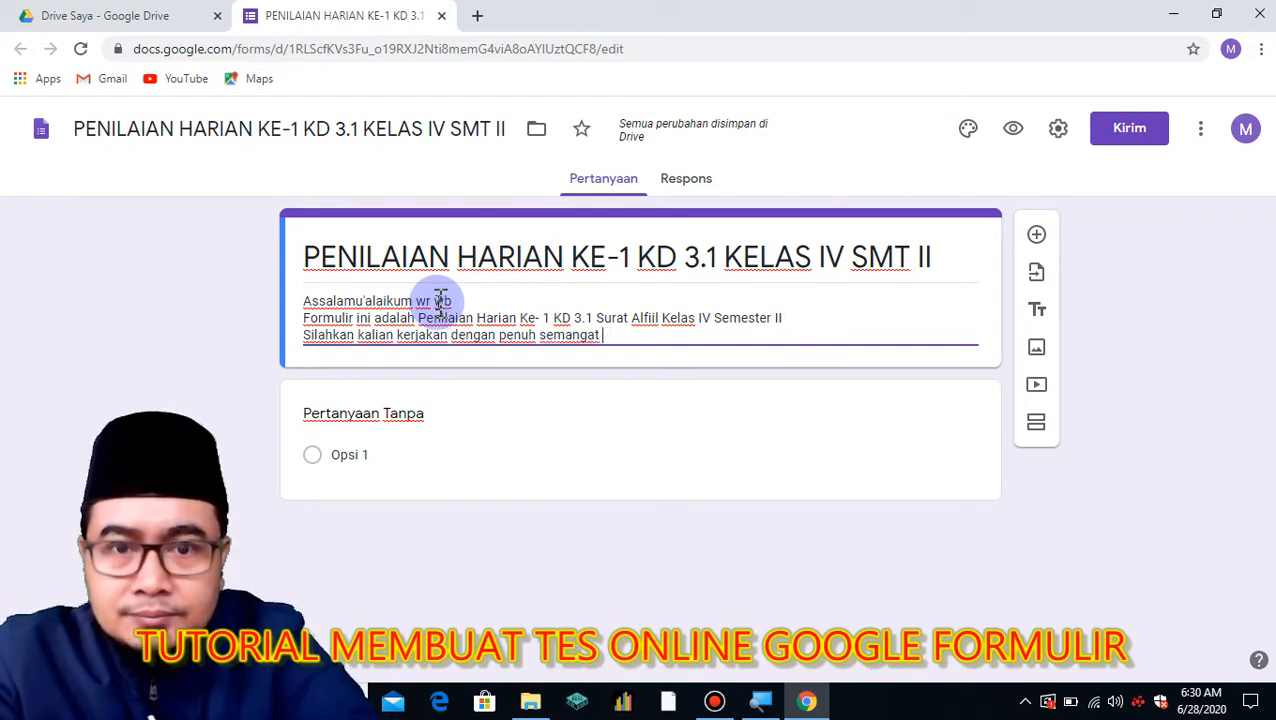
{"action": "type", "text": "dan kejujuran"}
{"action": "key", "text": "Return"}
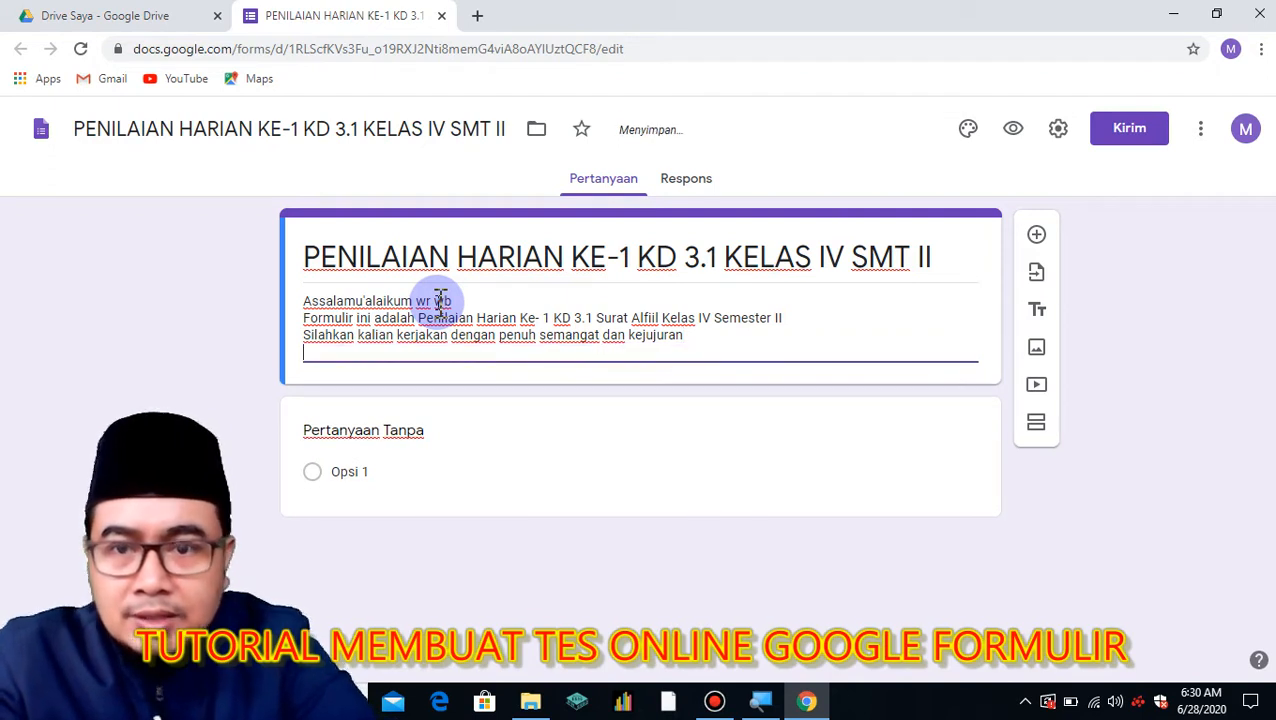
{"action": "key", "text": "Return"}
{"action": "type", "text": "Isi"}
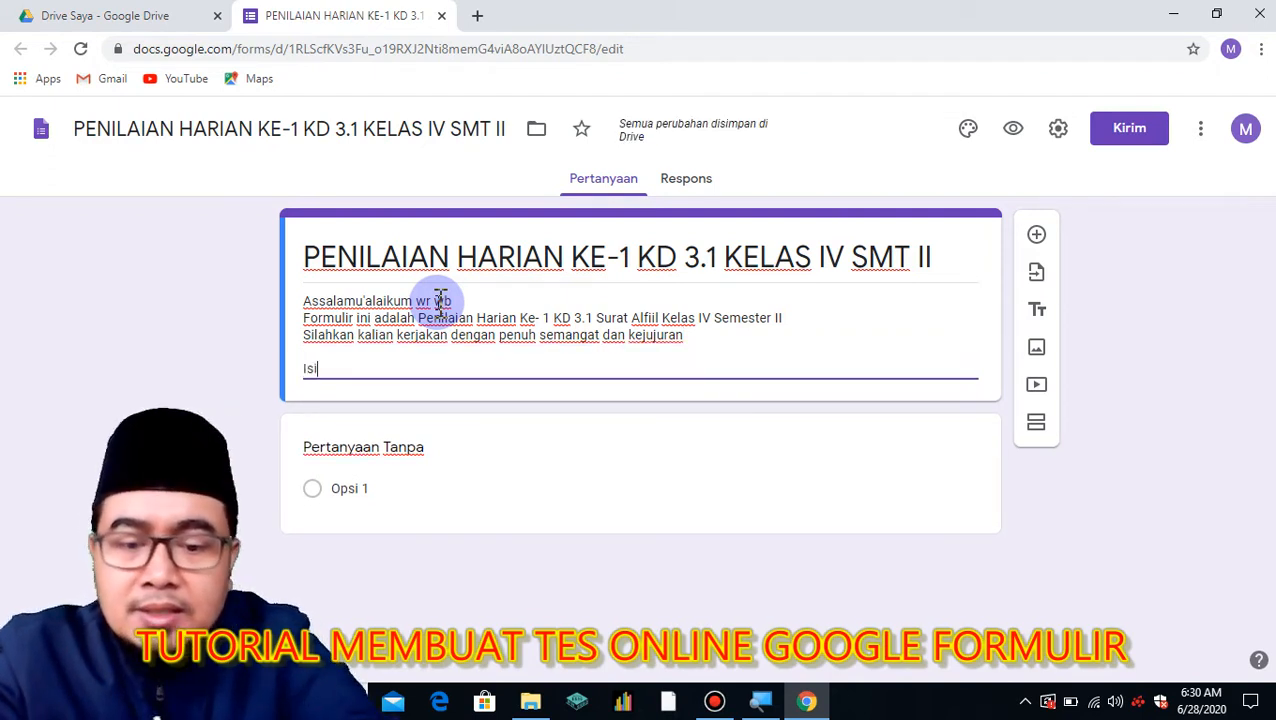
{"action": "type", "text": "kan identotas"}
{"action": "key", "text": "BackSpace"}
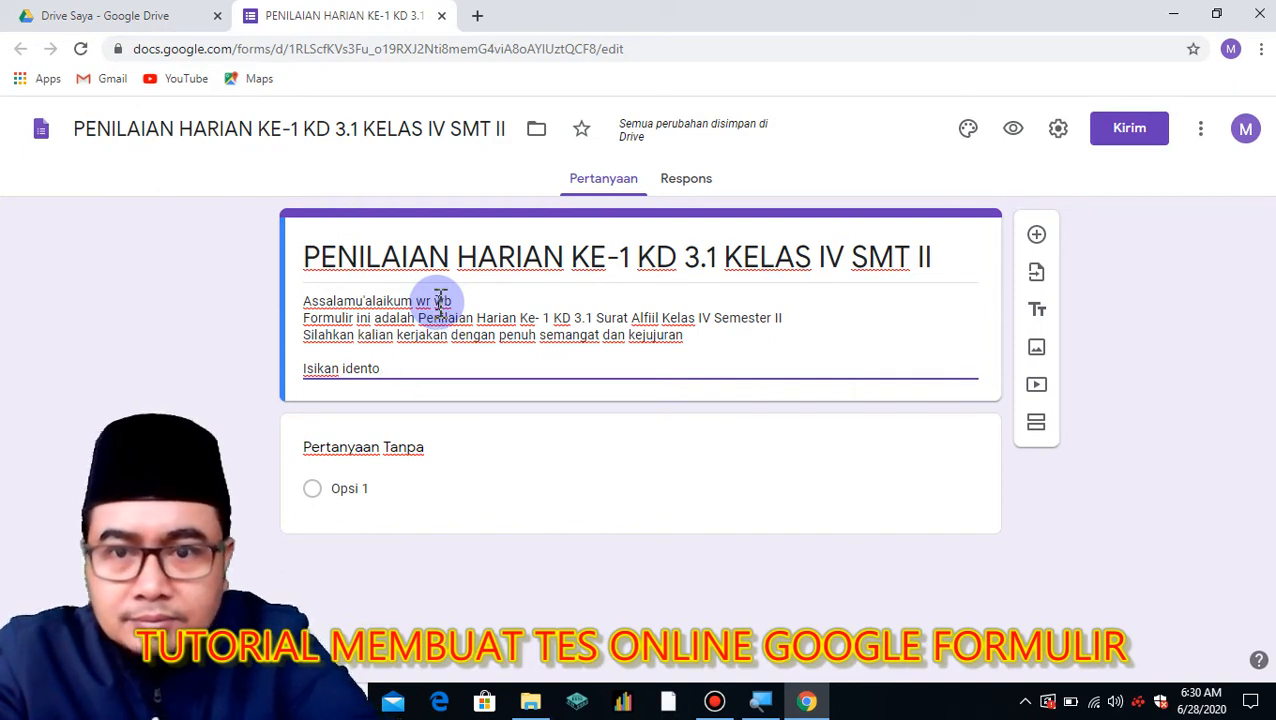
{"action": "type", "text": "itas k"}
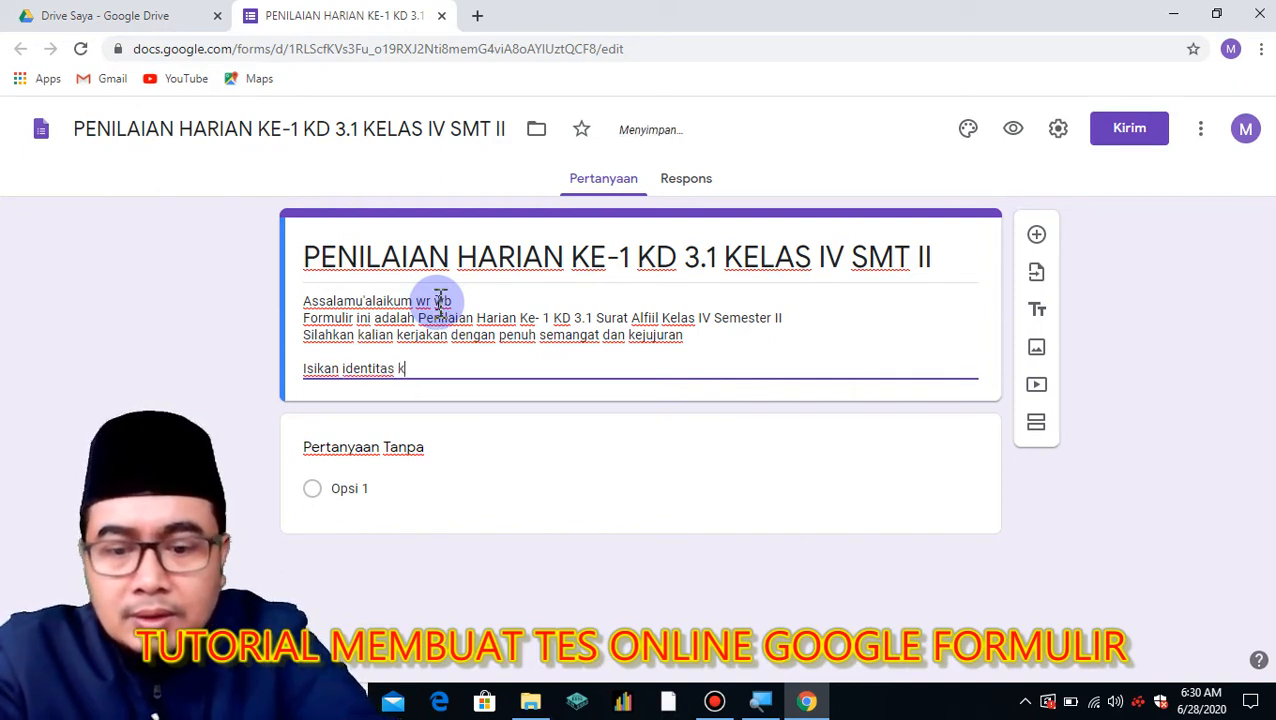
{"action": "type", "text": "alian dengan benar!"}
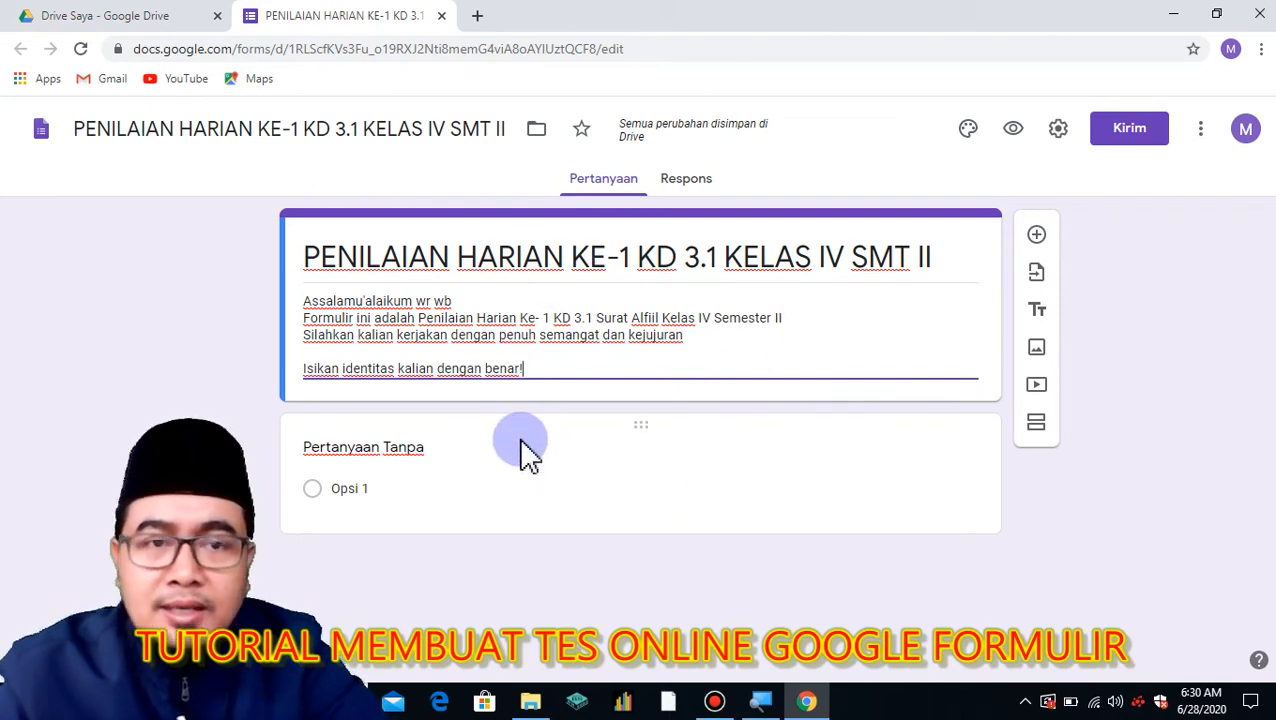
Apply the Indigo theme colour, a light indigo background and a playful font style.
{"action": "left_click", "coordinate": [970, 130]}
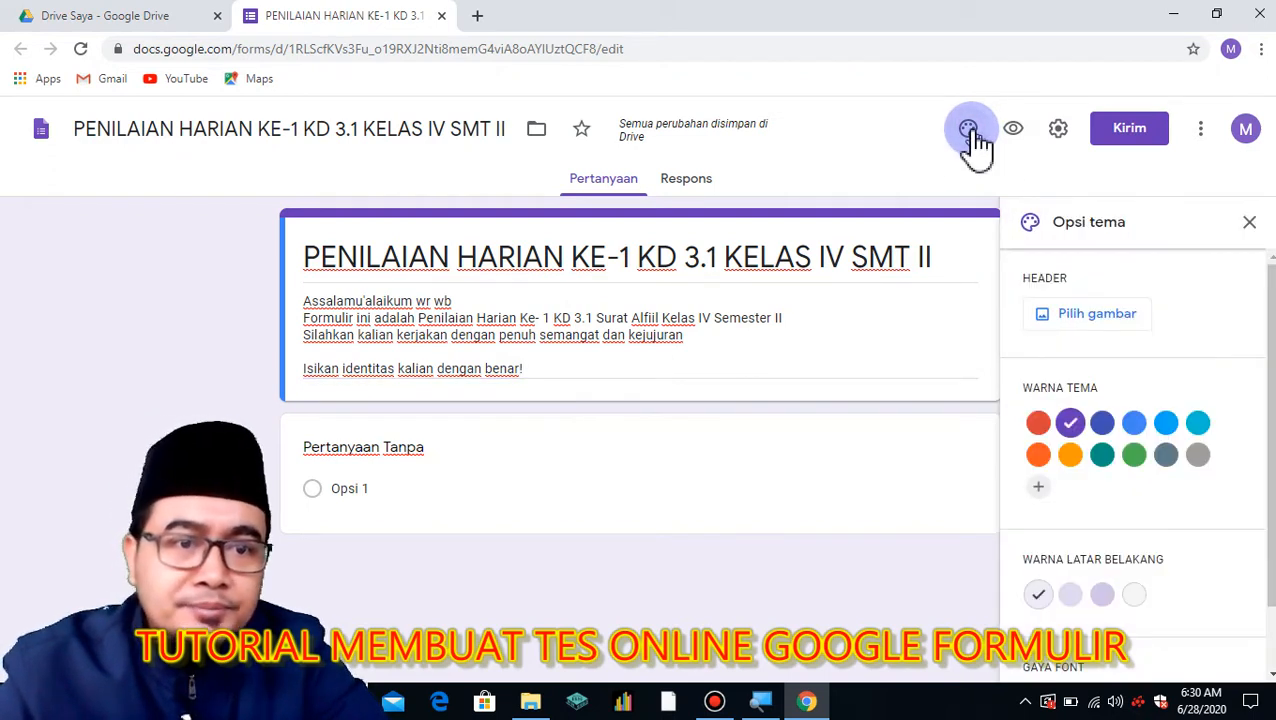
{"action": "left_click", "coordinate": [1038, 423]}
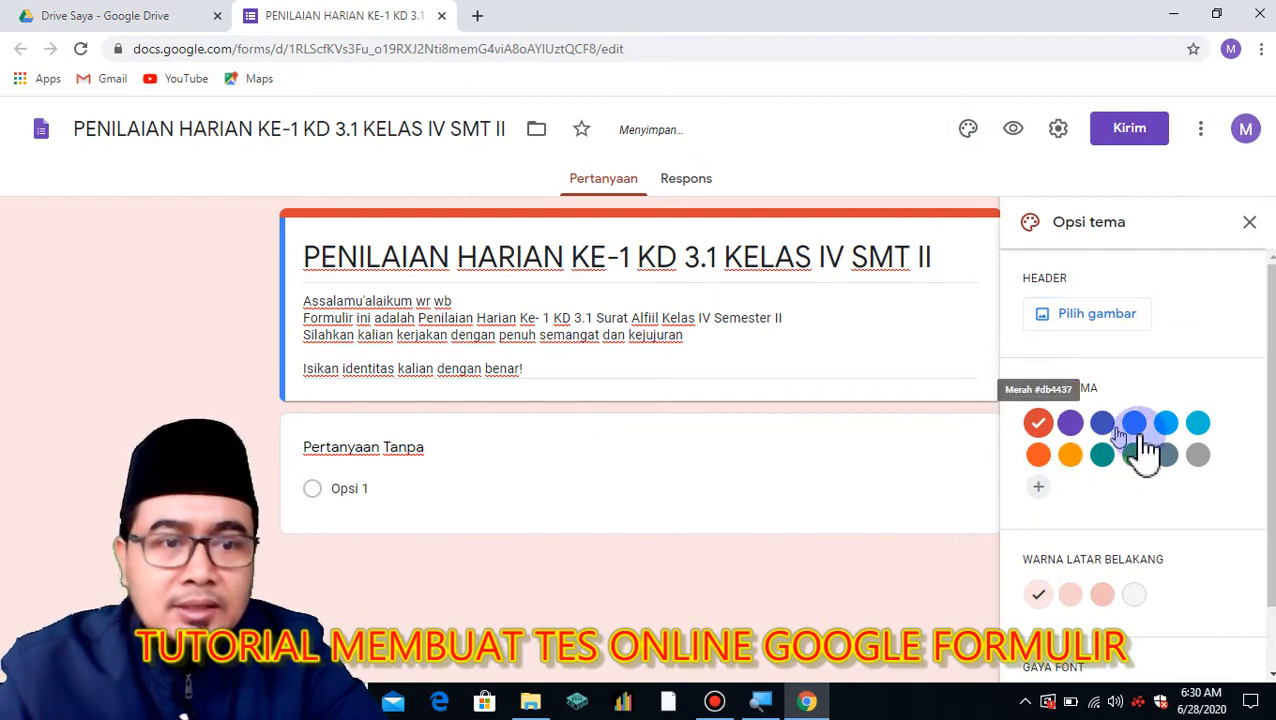
{"action": "left_click", "coordinate": [1102, 424]}
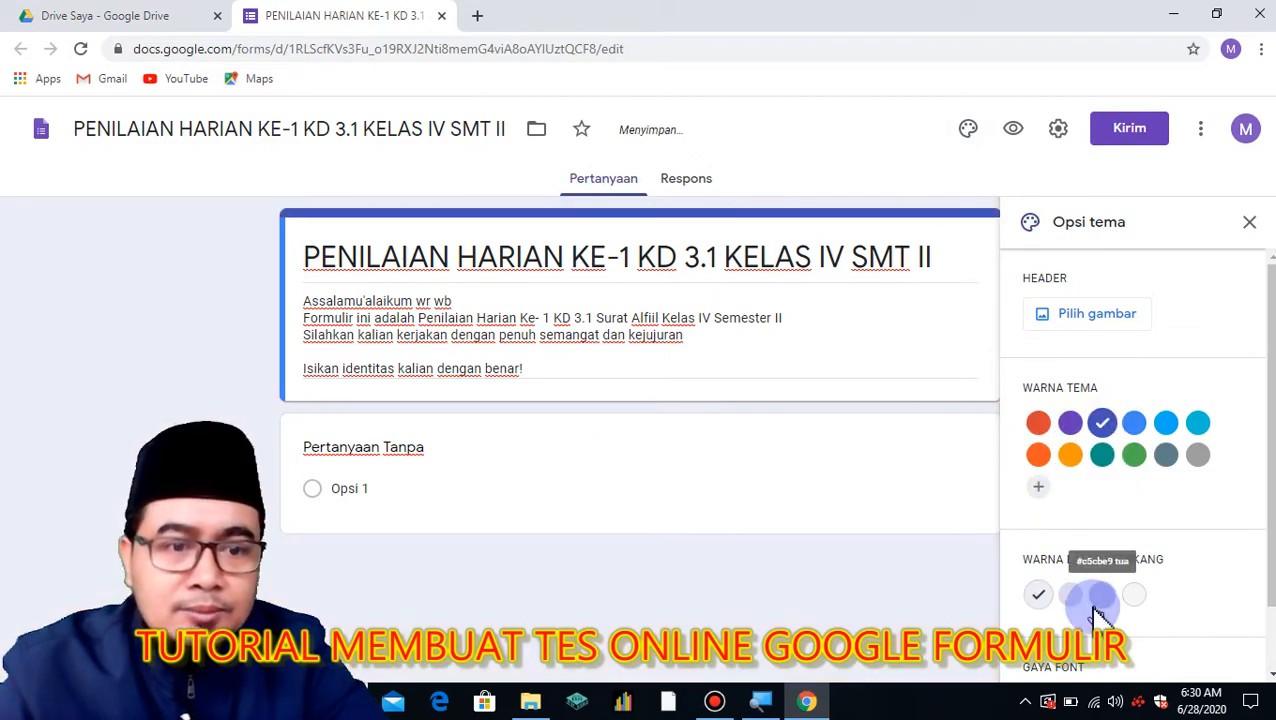
{"action": "left_click", "coordinate": [1104, 597]}
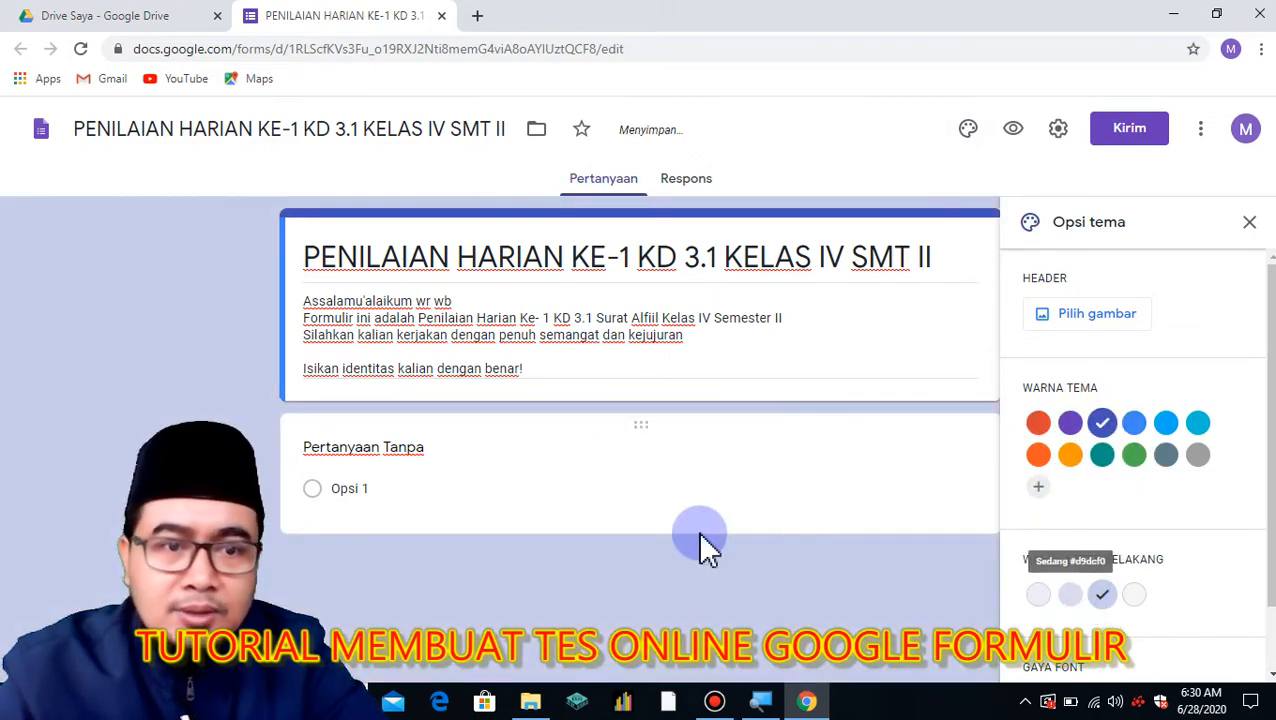
{"action": "scroll", "coordinate": [1233, 555], "scroll_direction": "down", "scroll_amount": 1}
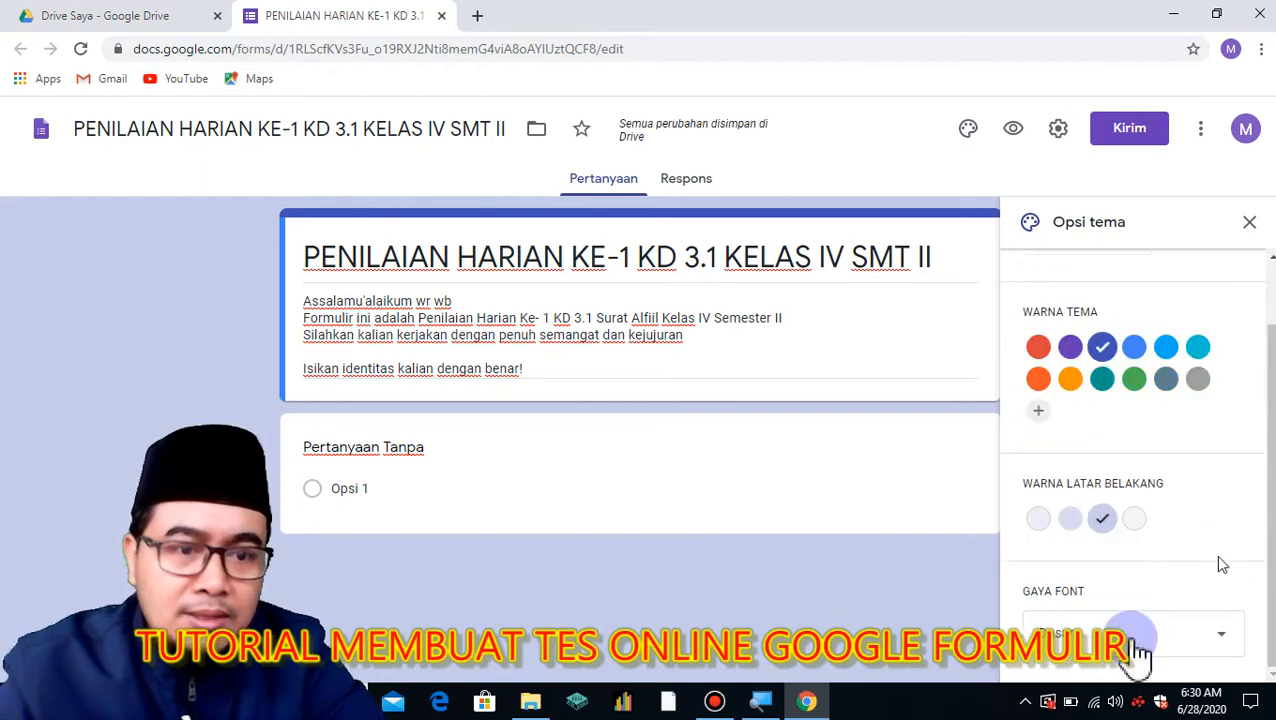
{"action": "left_click", "coordinate": [1120, 648]}
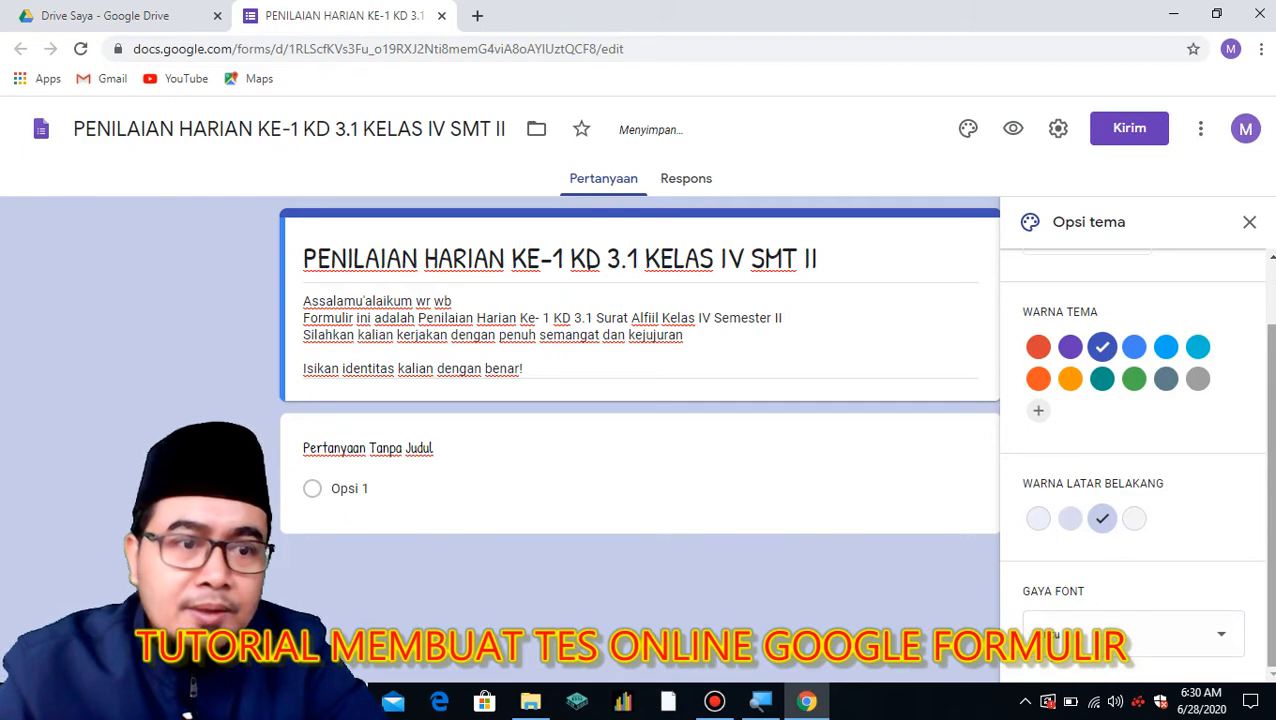
{"action": "left_click_drag", "start_coordinate": [1271, 480], "coordinate": [1271, 418]}
Open Pilih gambar and browse the Kantor dan Sekolah header pictures.
{"action": "left_click", "coordinate": [1092, 318]}
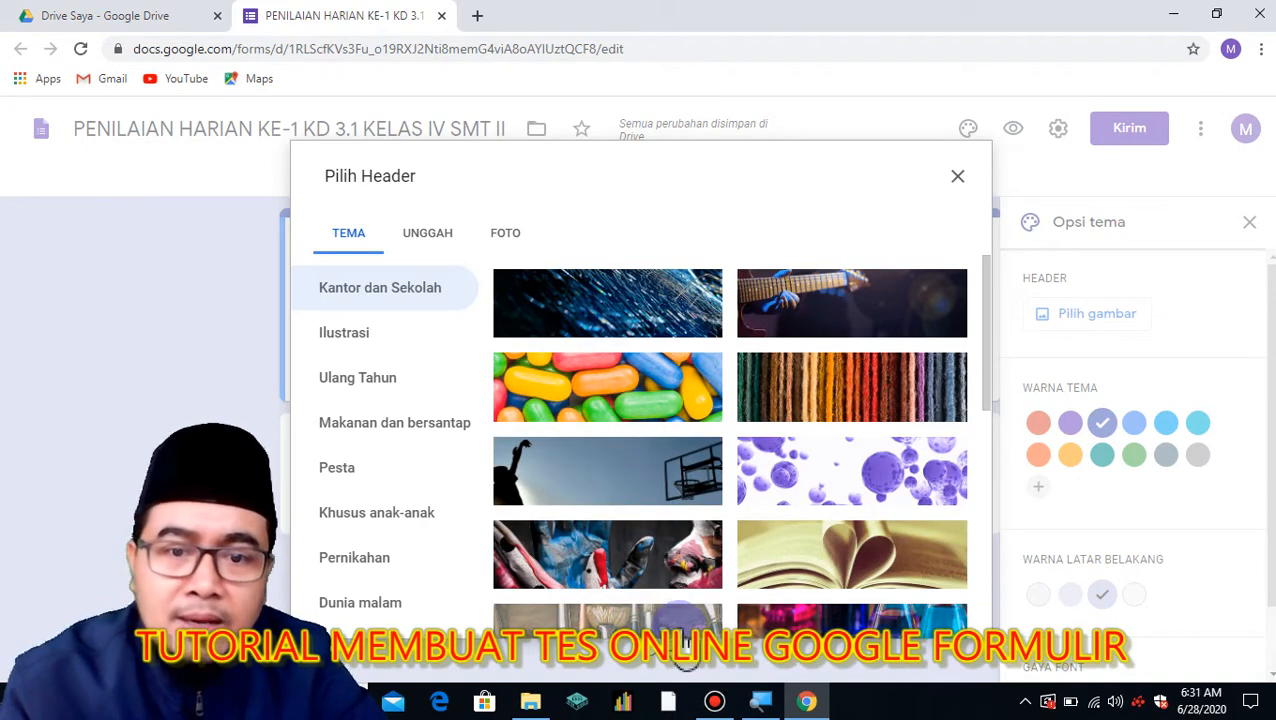
{"action": "scroll", "coordinate": [860, 530], "scroll_direction": "down", "scroll_amount": 10}
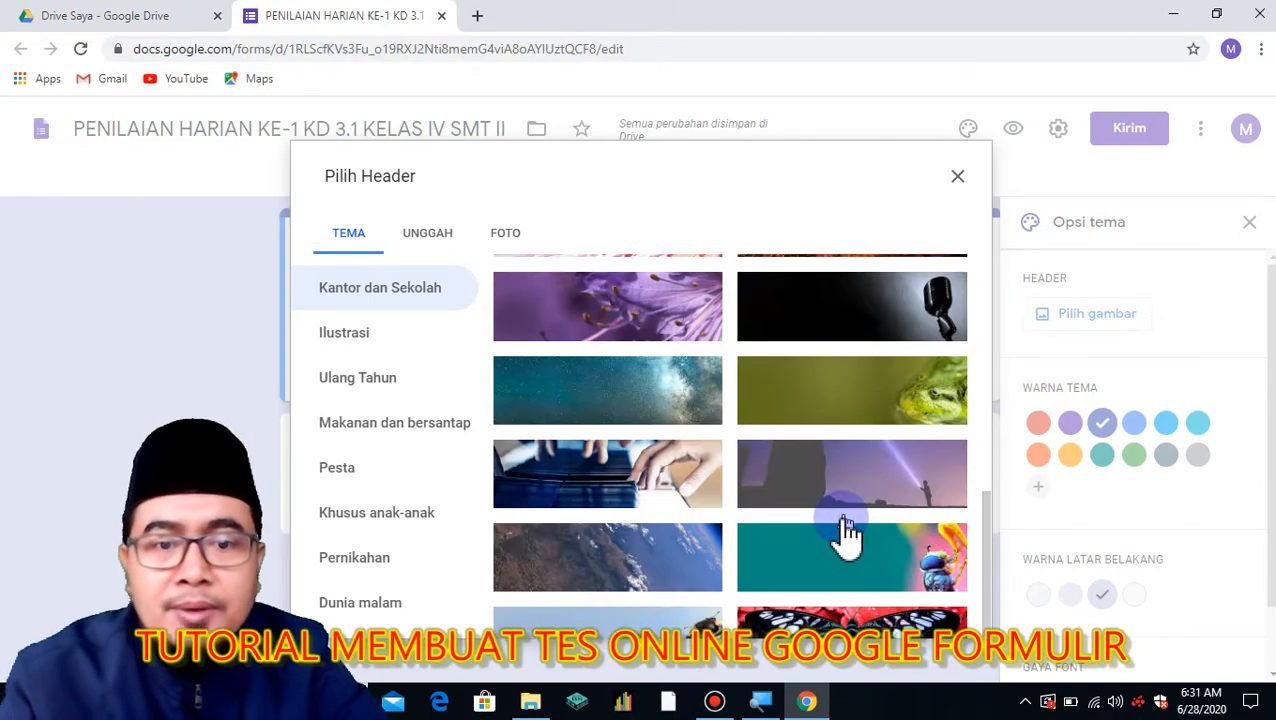
{"action": "scroll", "coordinate": [837, 550], "scroll_direction": "down", "scroll_amount": 3}
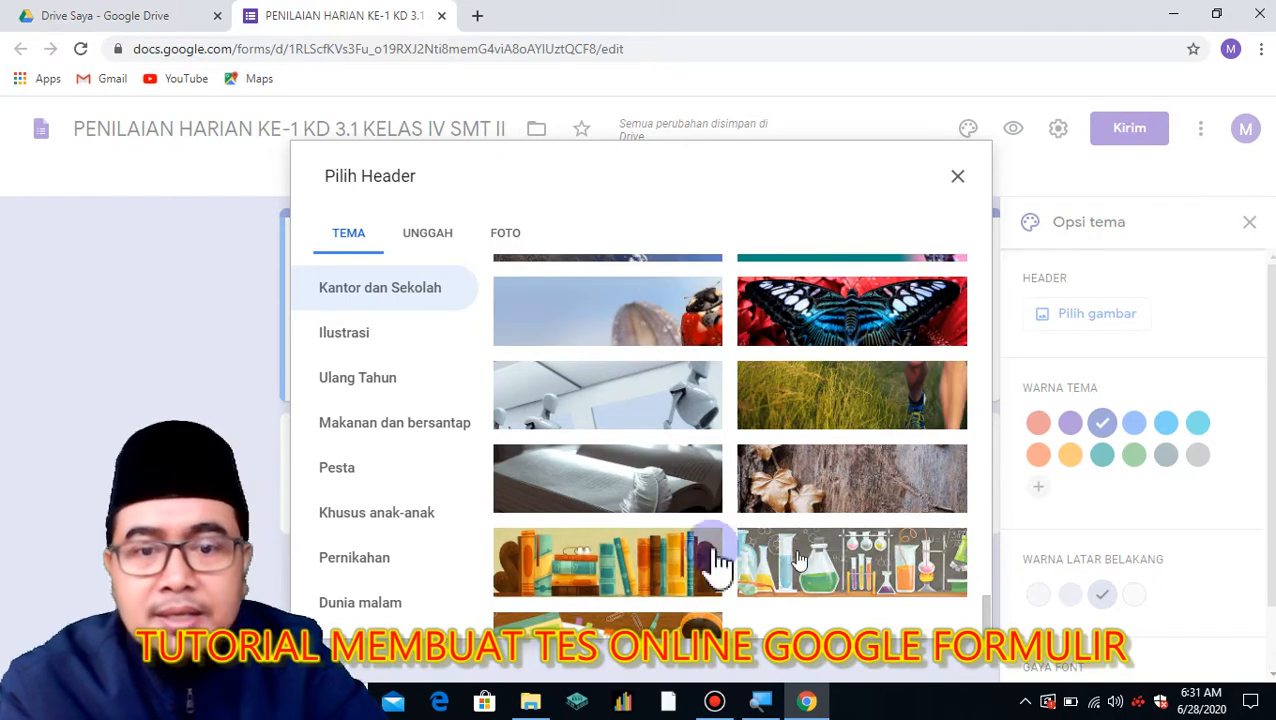
{"action": "scroll", "coordinate": [670, 520], "scroll_direction": "up", "scroll_amount": 10}
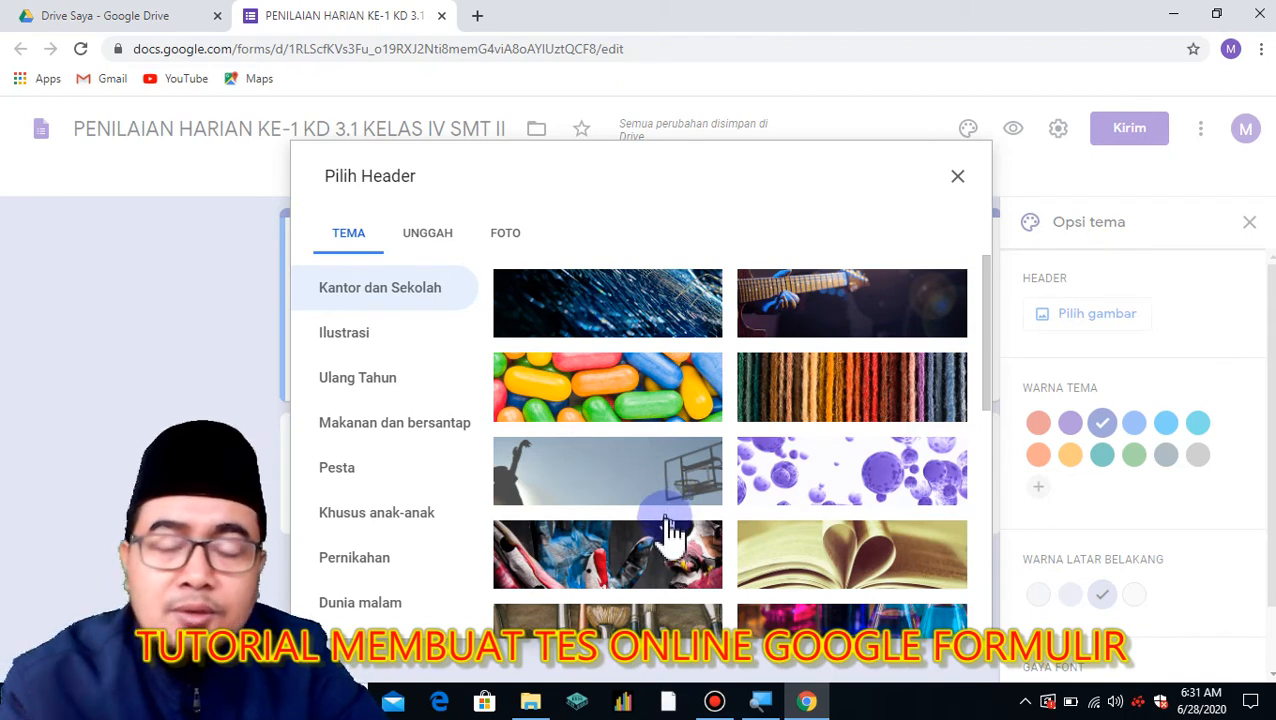
Upload POTO COVER RAMADHAN.jpg from the USB drive as the header, adjusting its crop.
{"action": "left_click", "coordinate": [436, 246]}
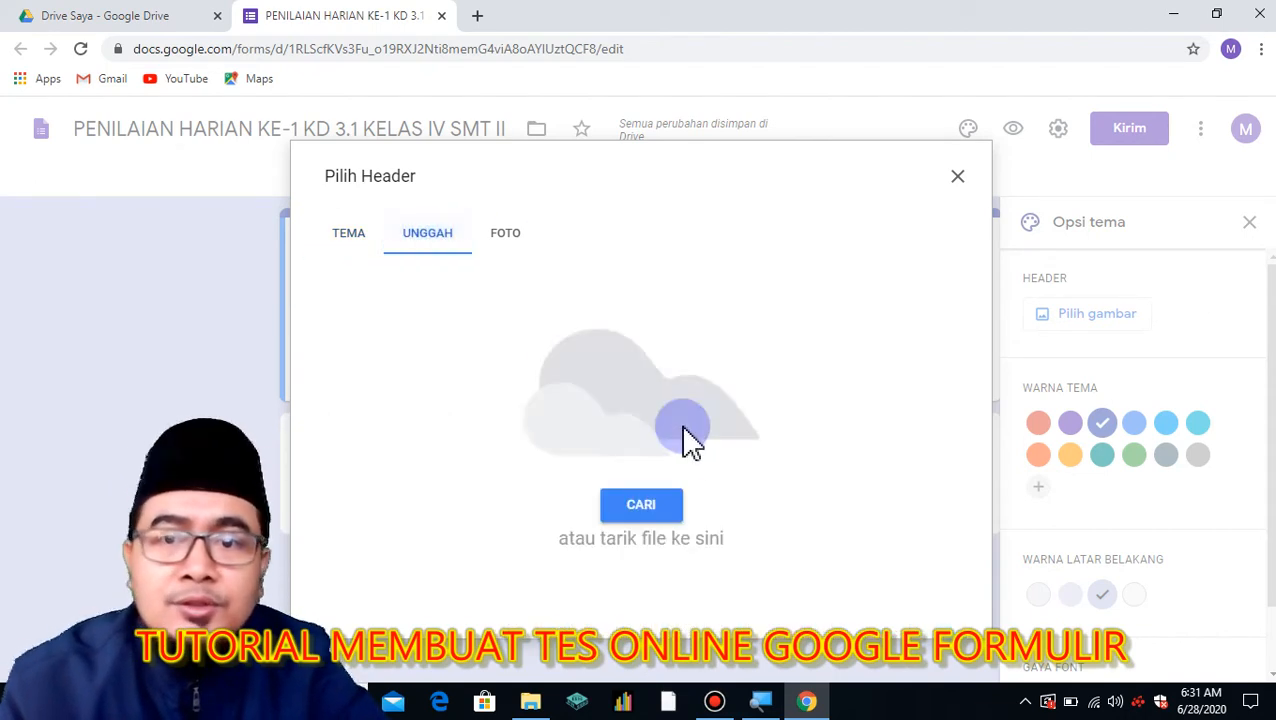
{"action": "left_click", "coordinate": [641, 505]}
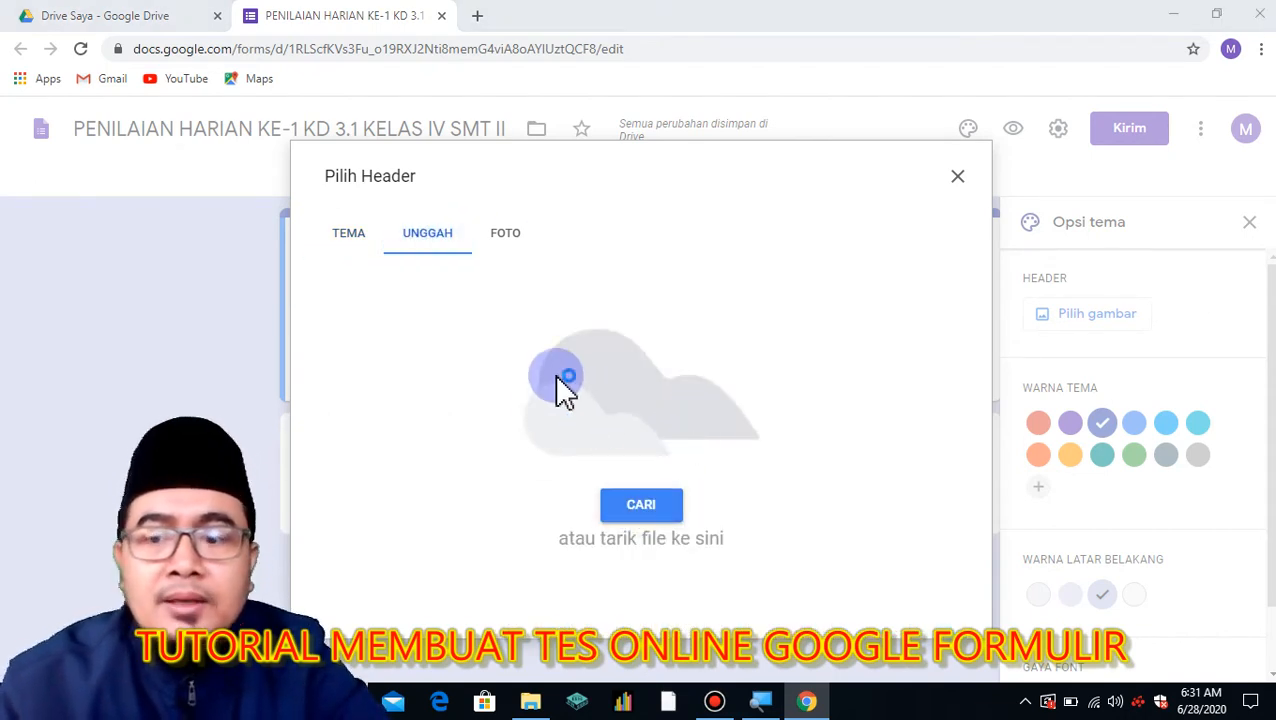
{"action": "left_click", "coordinate": [48, 334]}
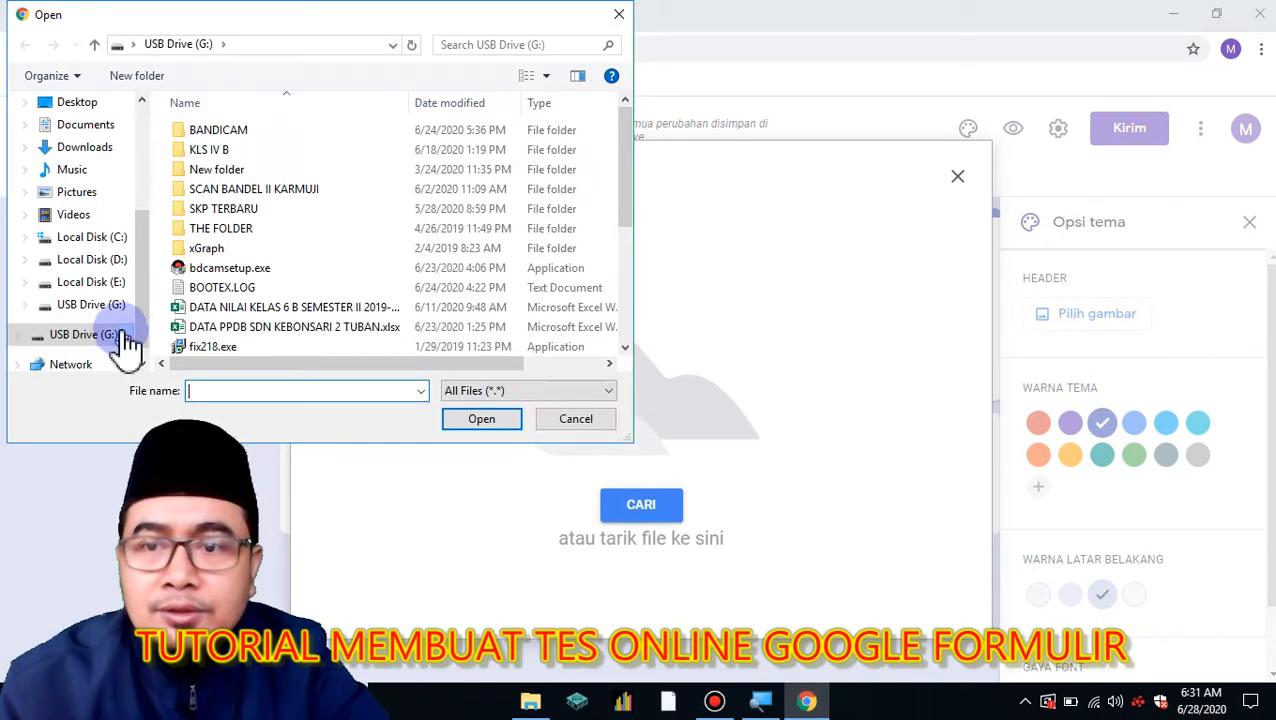
{"action": "left_click_drag", "start_coordinate": [630, 220], "coordinate": [615, 365]}
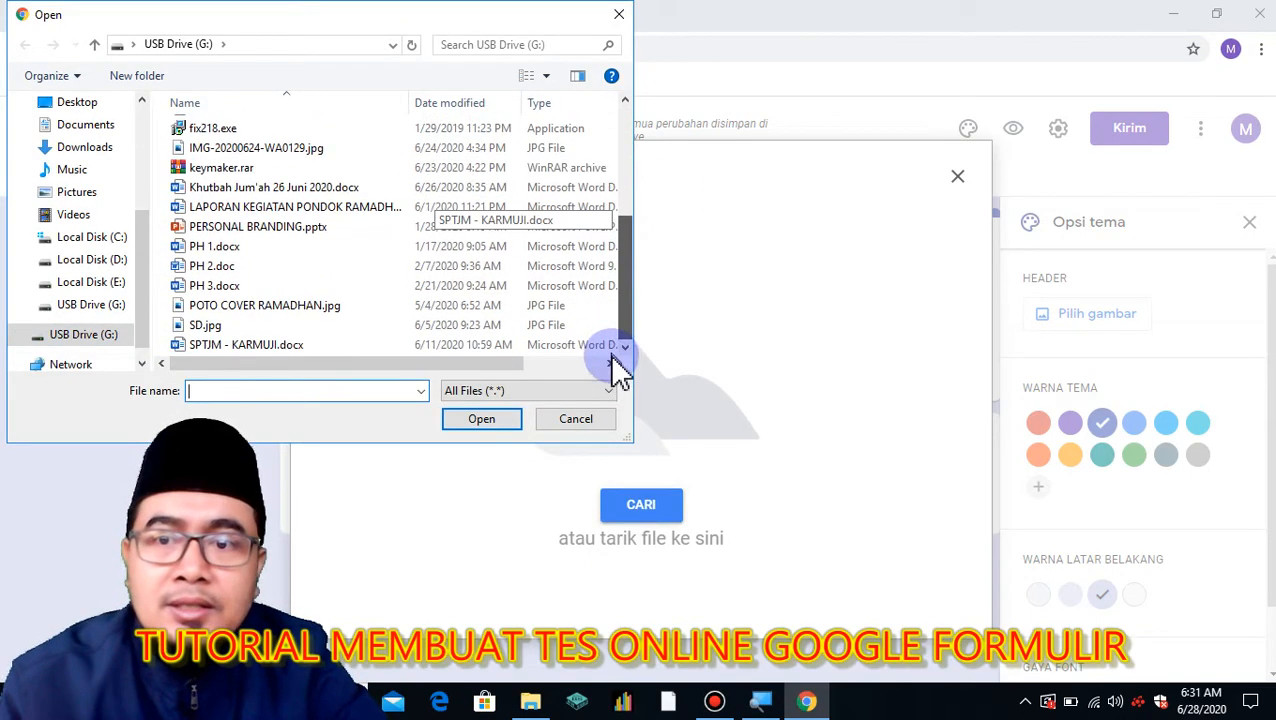
{"action": "left_click", "coordinate": [290, 306]}
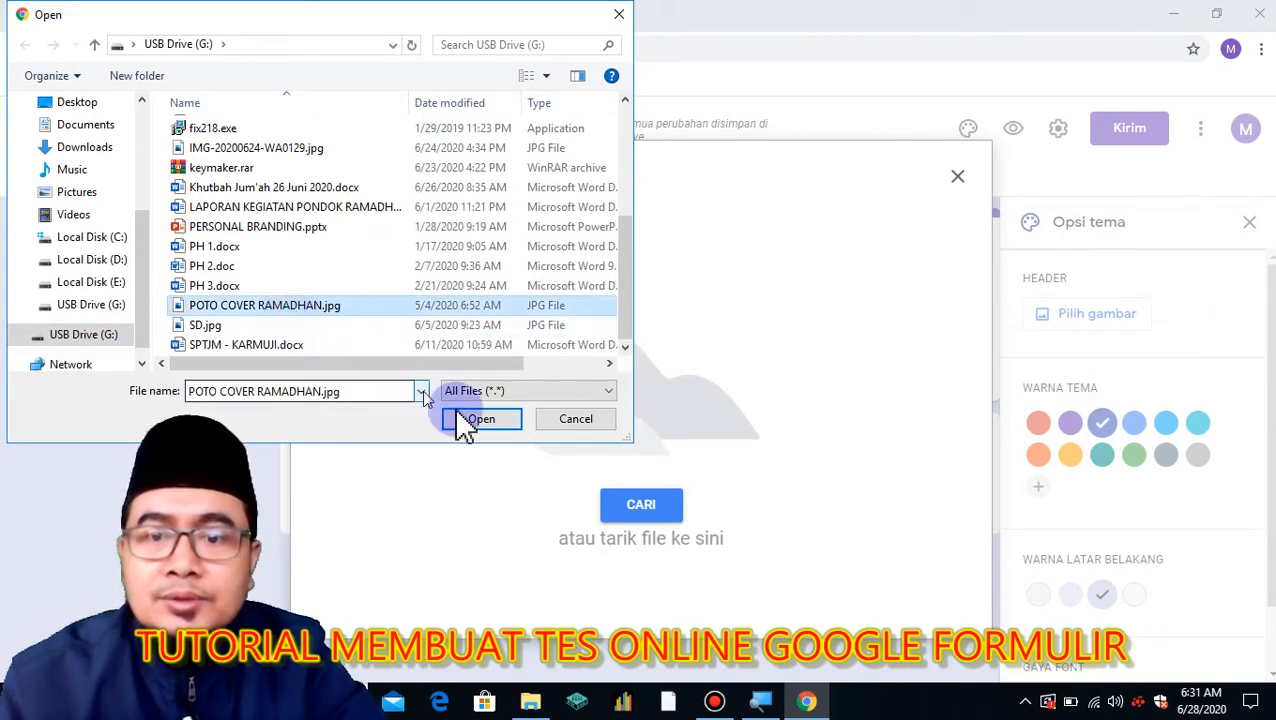
{"action": "left_click", "coordinate": [481, 419]}
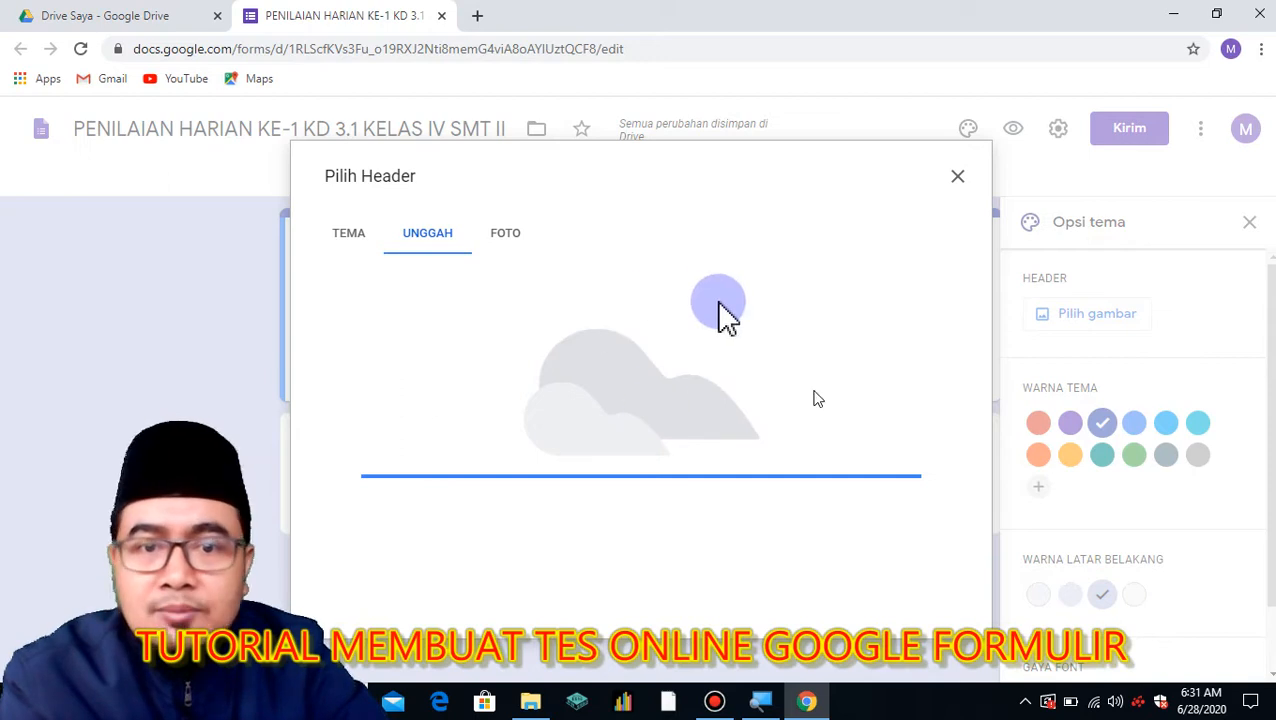
{"action": "left_click_drag", "start_coordinate": [660, 418], "coordinate": [663, 376]}
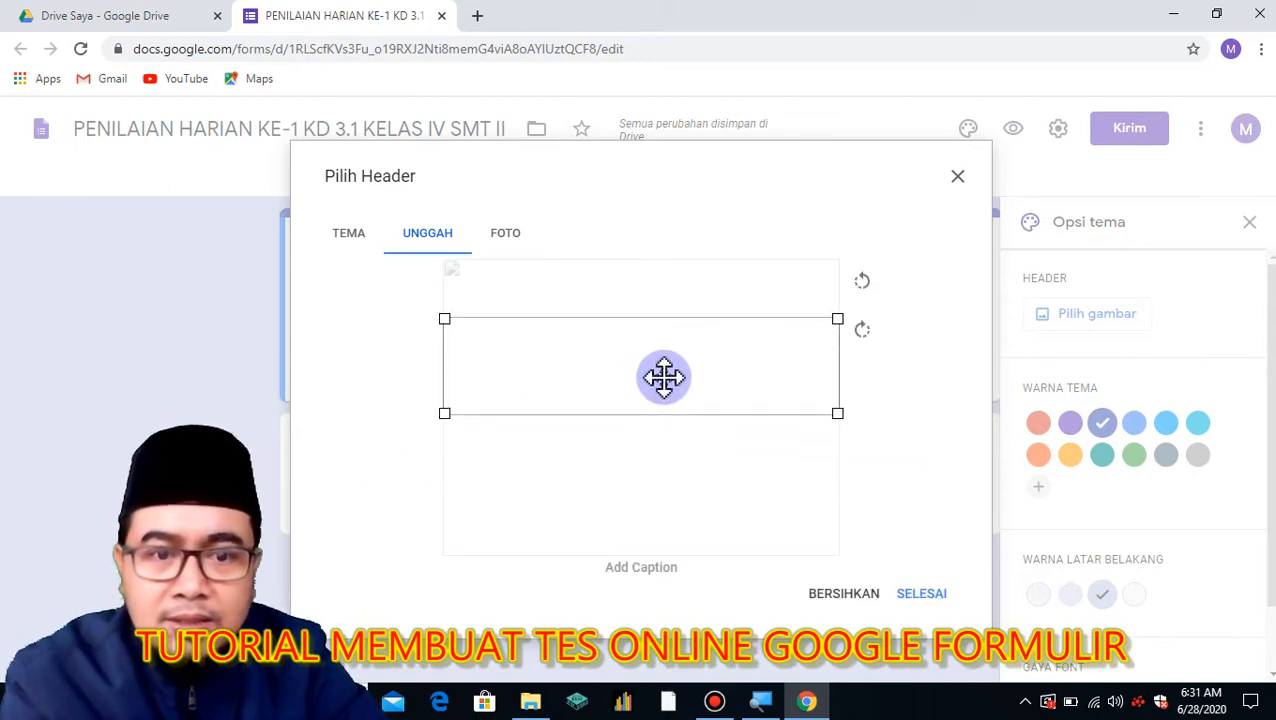
{"action": "left_click", "coordinate": [918, 594]}
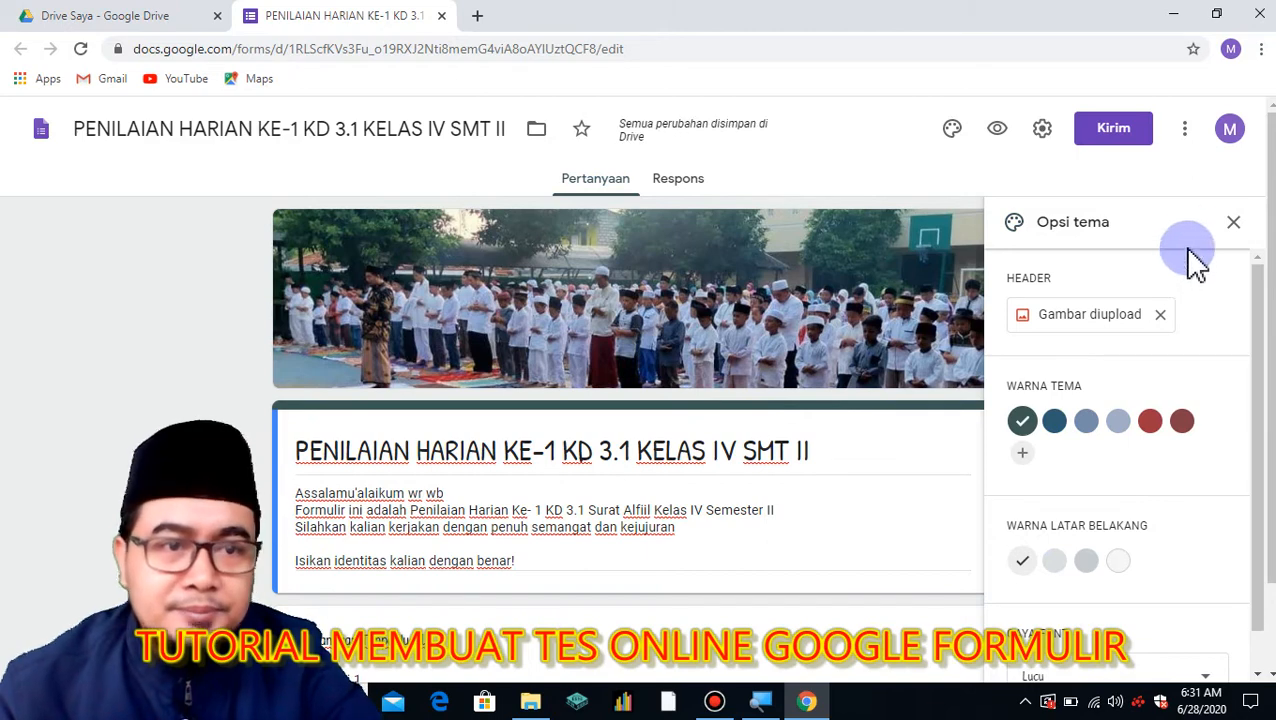
Close the Opsi tema panel and bring up the Setelan dialog.
{"action": "left_click", "coordinate": [1234, 225]}
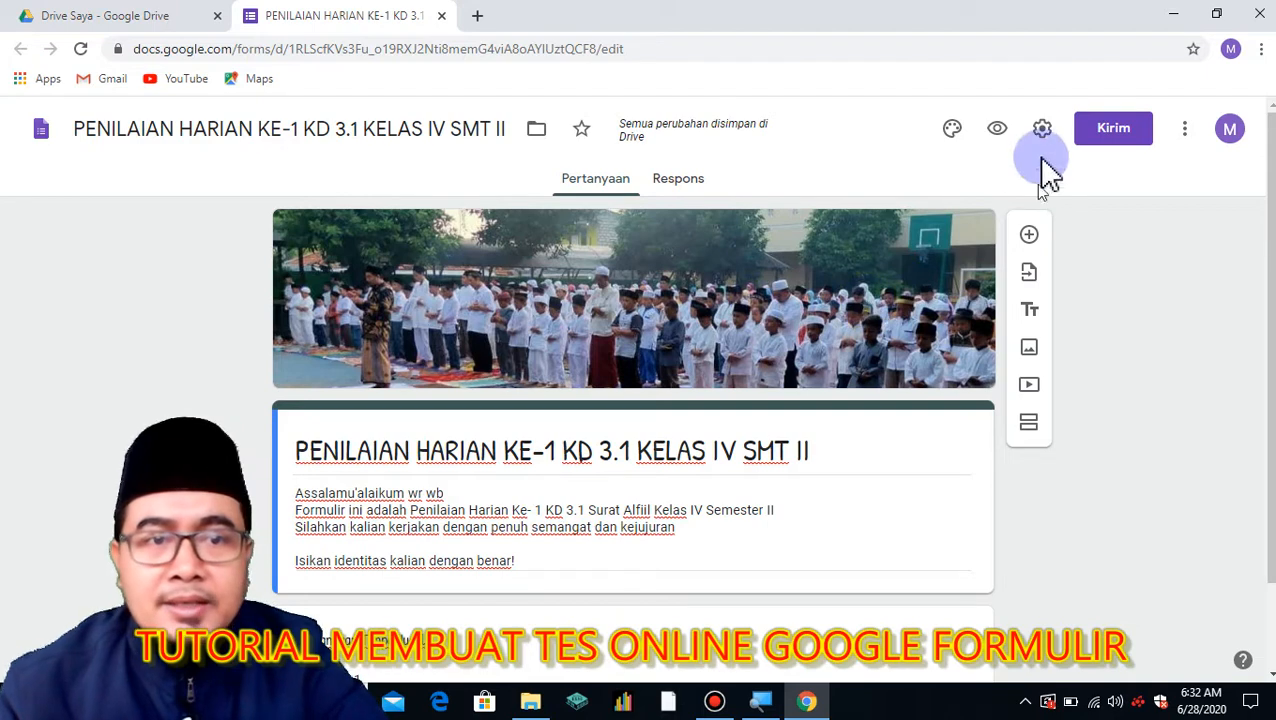
{"action": "left_click", "coordinate": [1042, 130]}
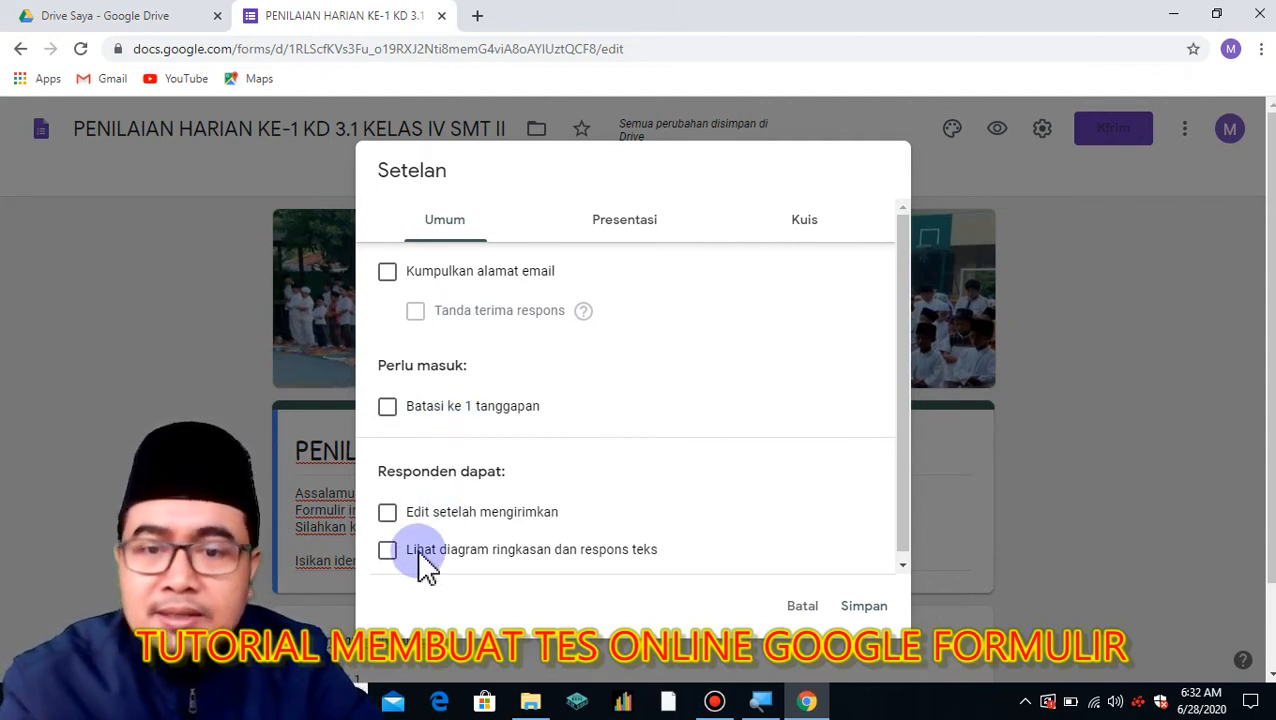
Under Umum, let respondents see summary charts and text responses, leaving editing off.
{"action": "left_click", "coordinate": [388, 515]}
{"action": "left_click", "coordinate": [390, 528]}
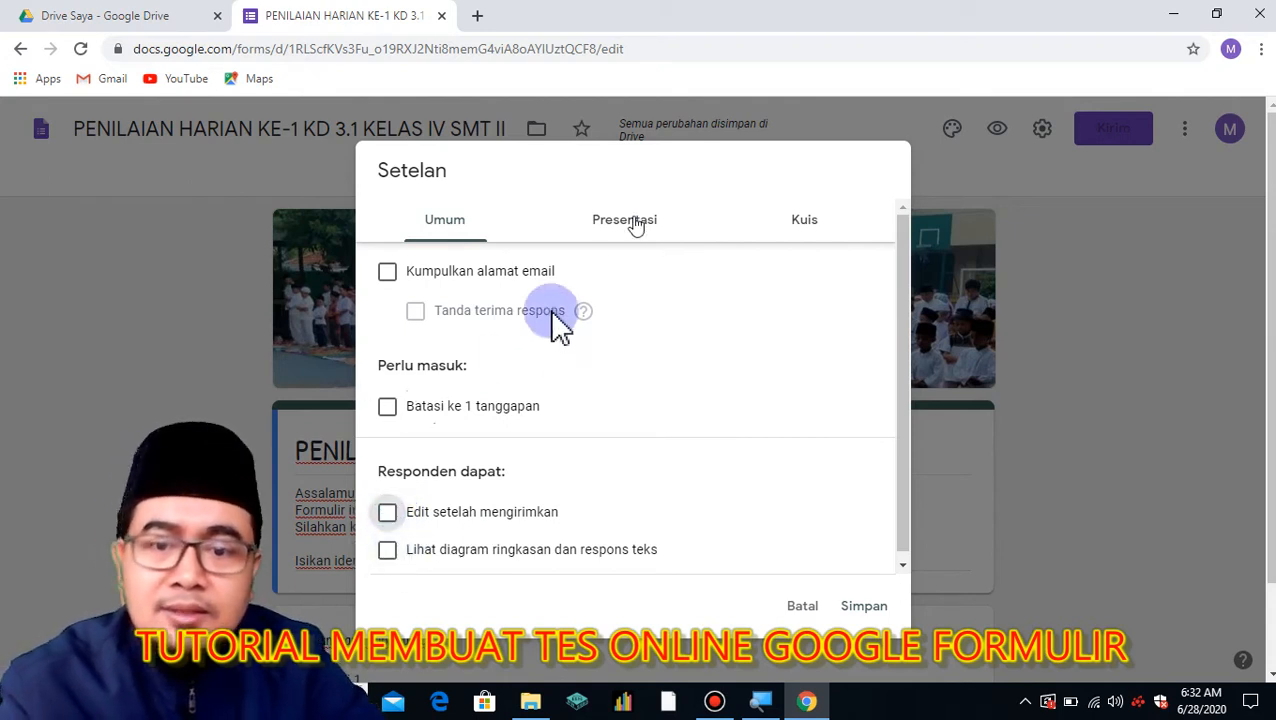
{"action": "left_click", "coordinate": [389, 553]}
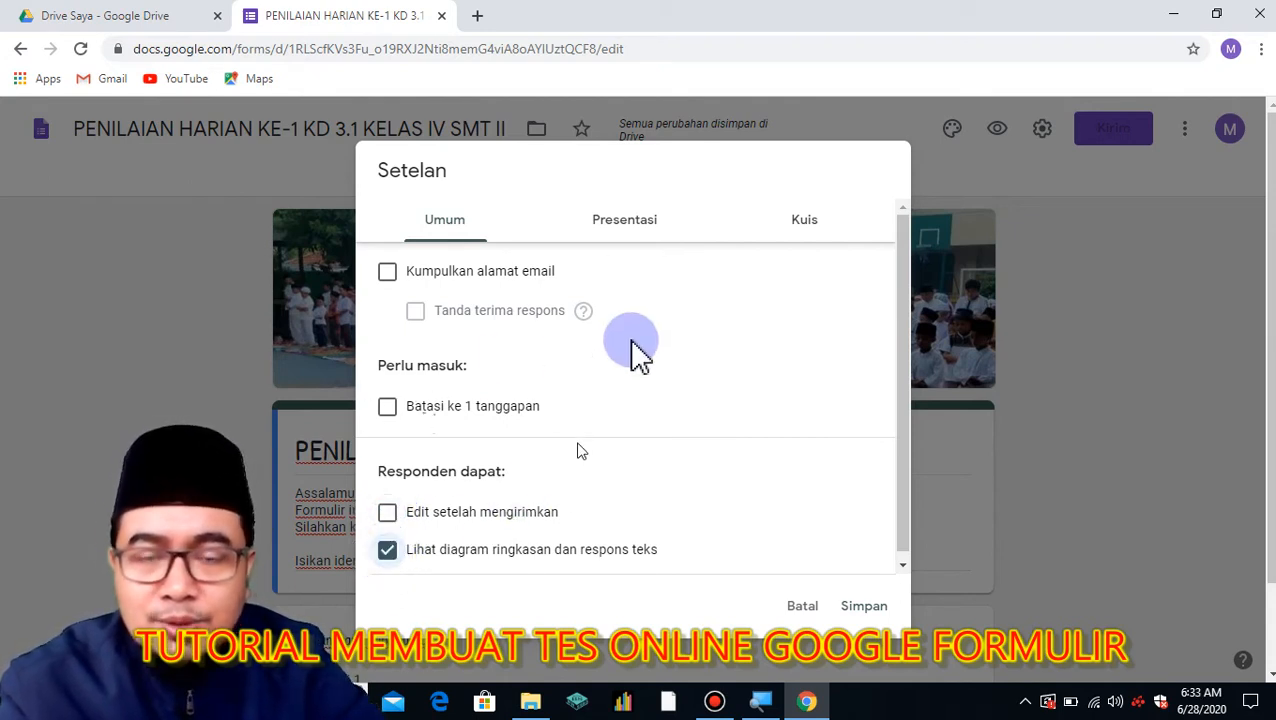
Under Presentasi, show the progress bar and enter a thank-you confirmation message.
{"action": "left_click", "coordinate": [630, 225]}
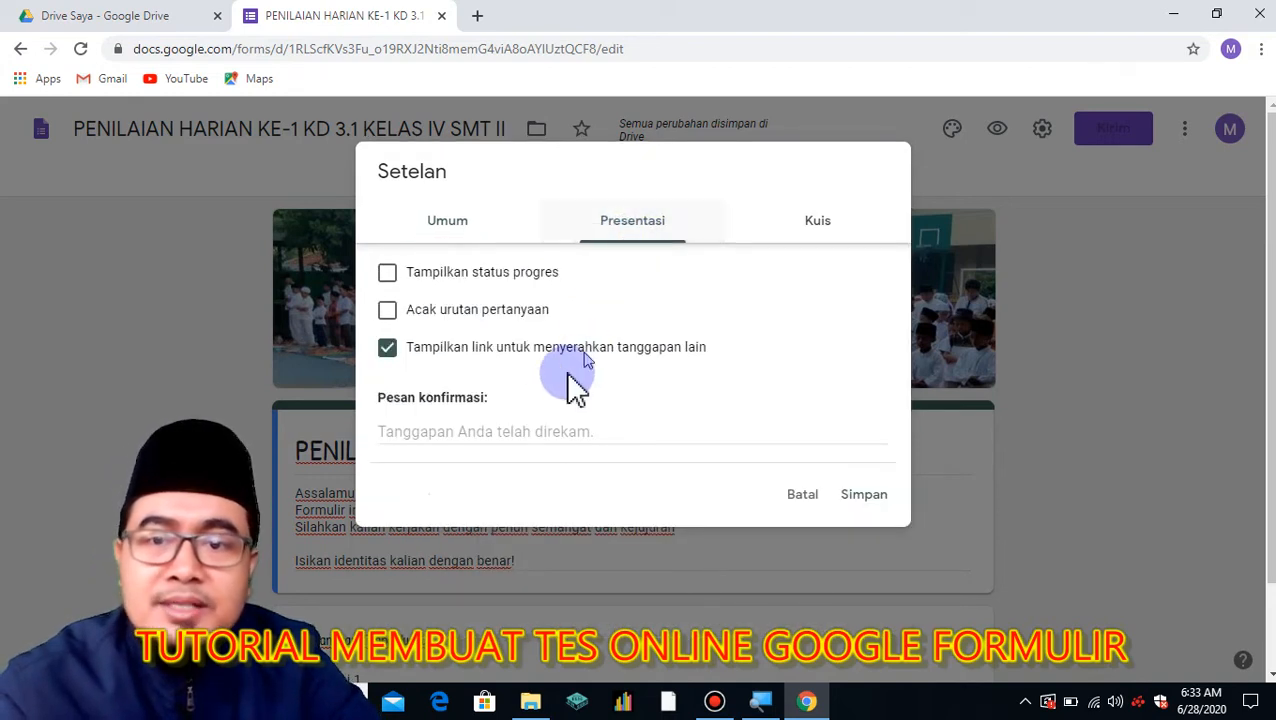
{"action": "left_click", "coordinate": [390, 276]}
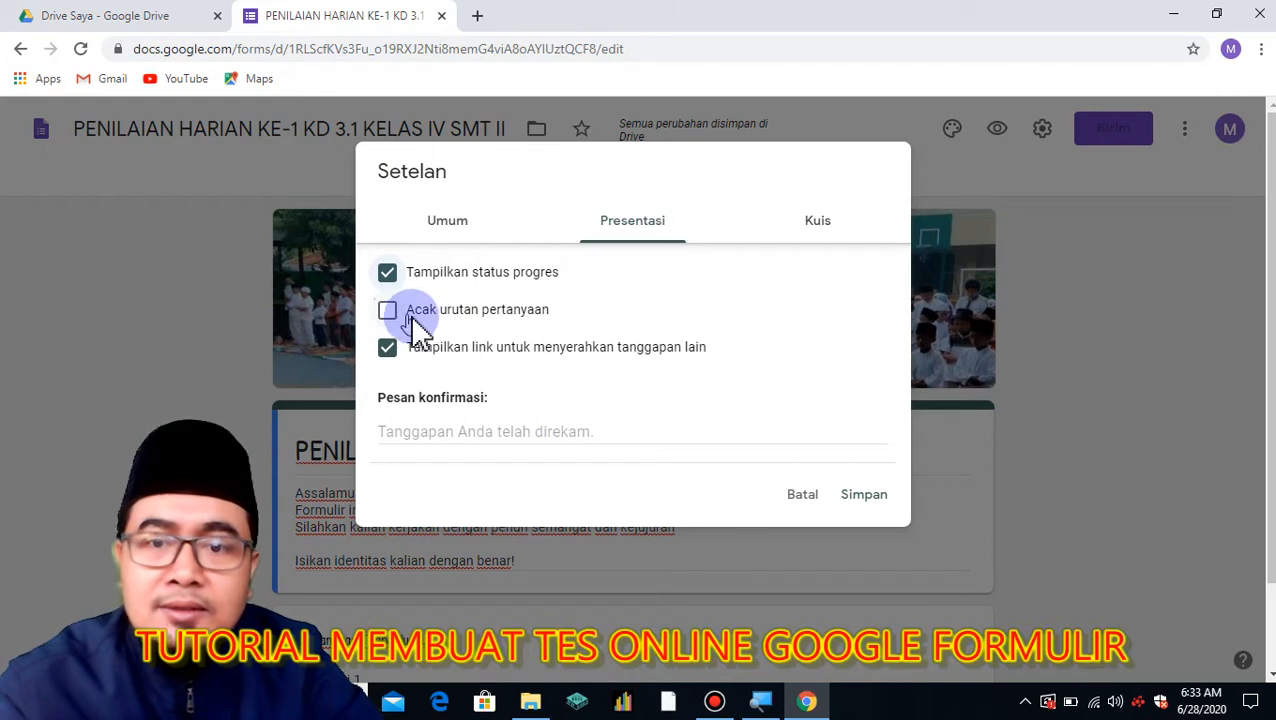
{"action": "left_click", "coordinate": [433, 432]}
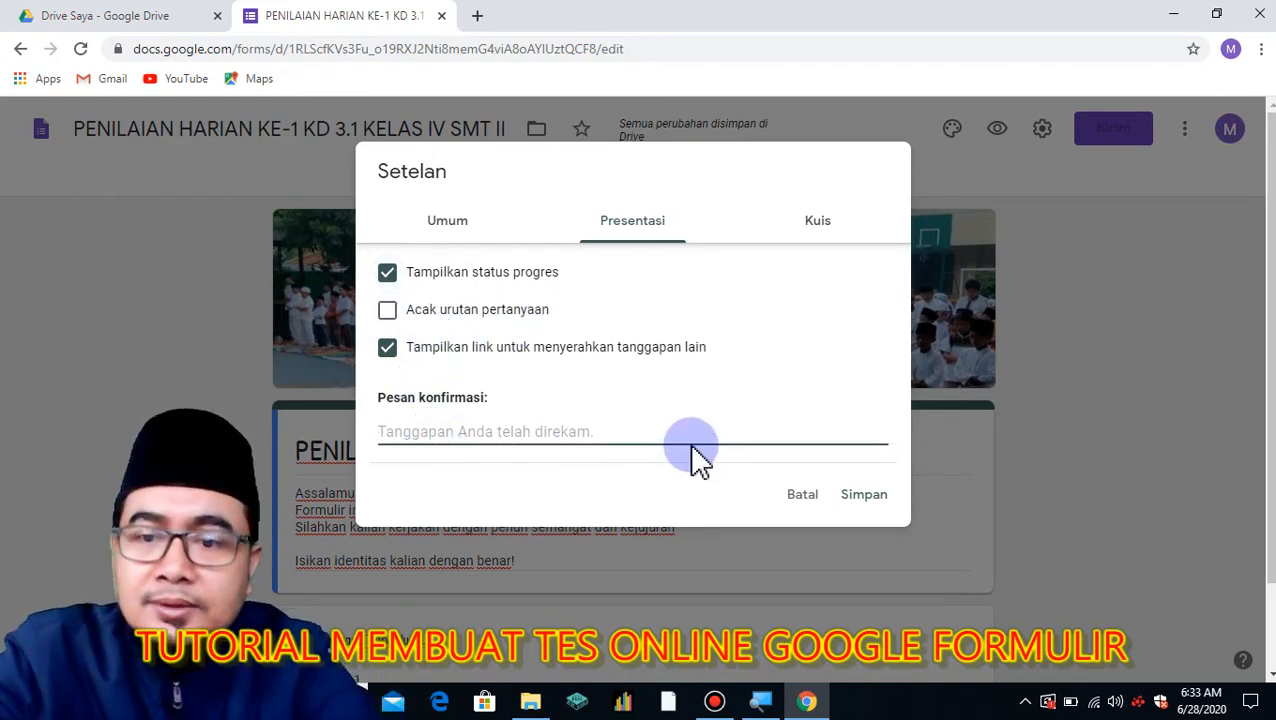
{"action": "type", "text": "T"}
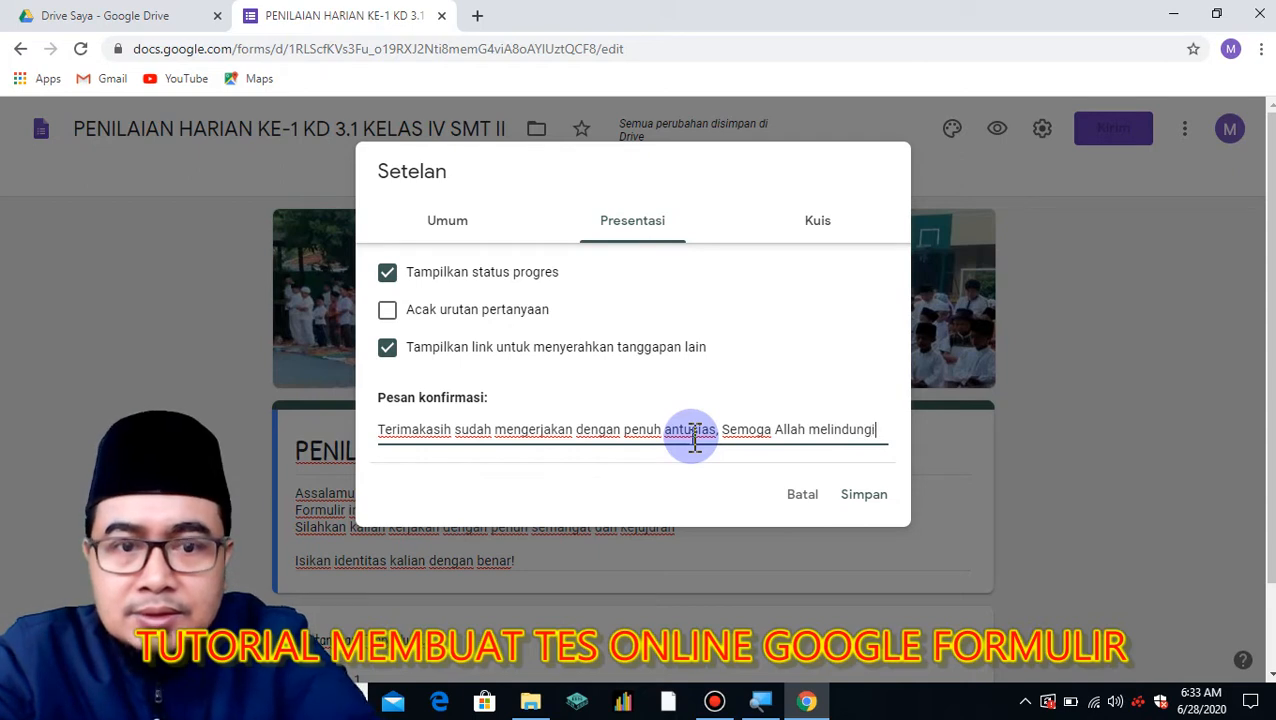
{"action": "type", "text": "kalian!"}
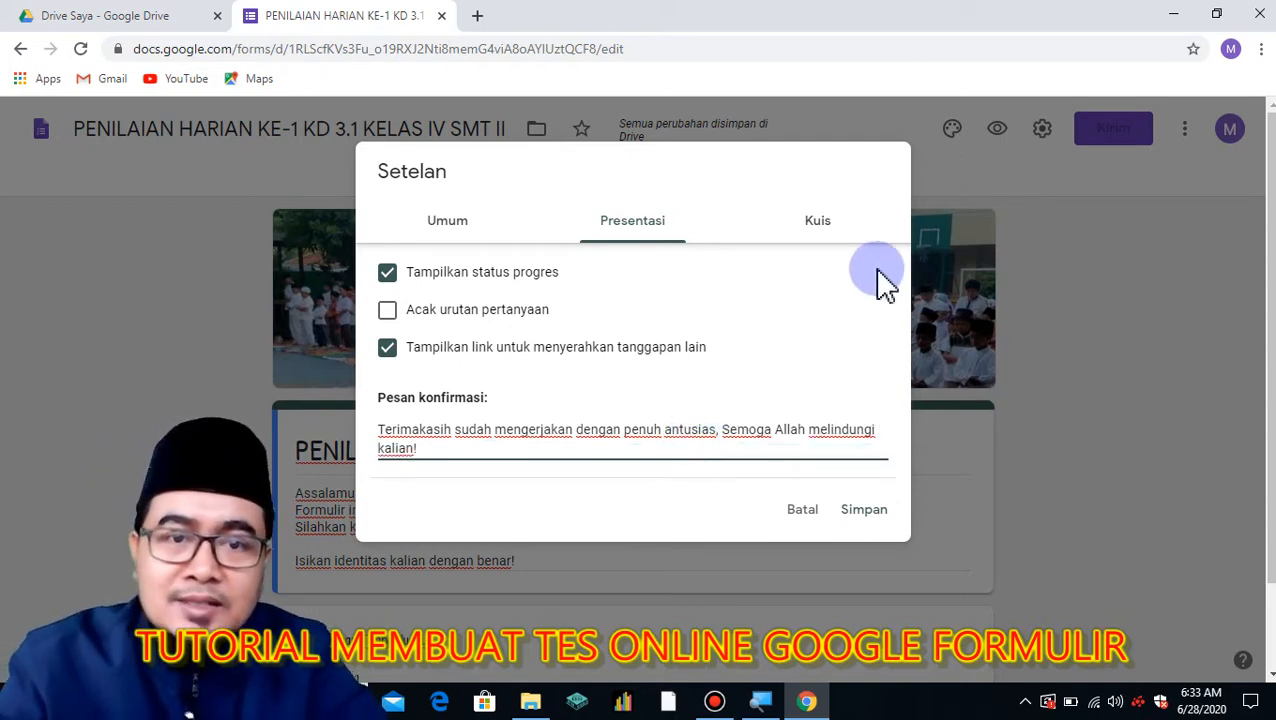
{"action": "left_click", "coordinate": [824, 228]}
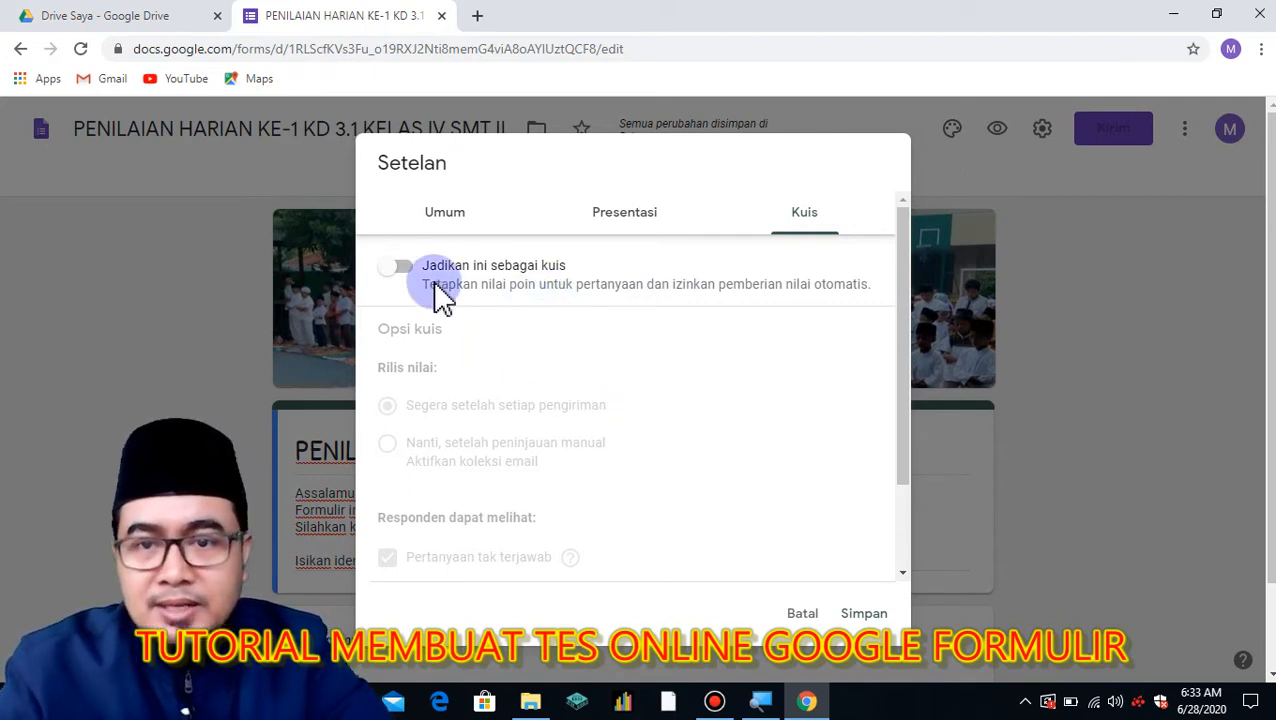
Make the form a quiz with 'Jawaban yang benar' unticked, and save the settings.
{"action": "left_click", "coordinate": [405, 268]}
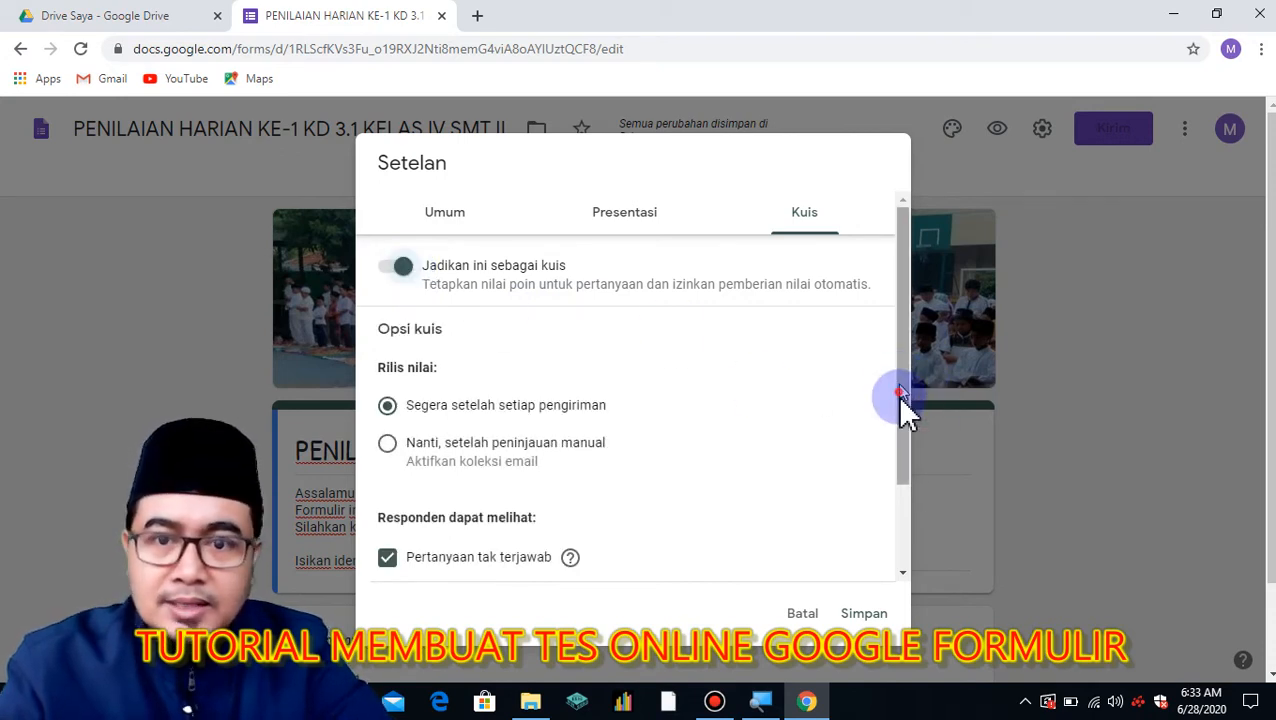
{"action": "scroll", "coordinate": [900, 405], "scroll_direction": "down", "scroll_amount": 2}
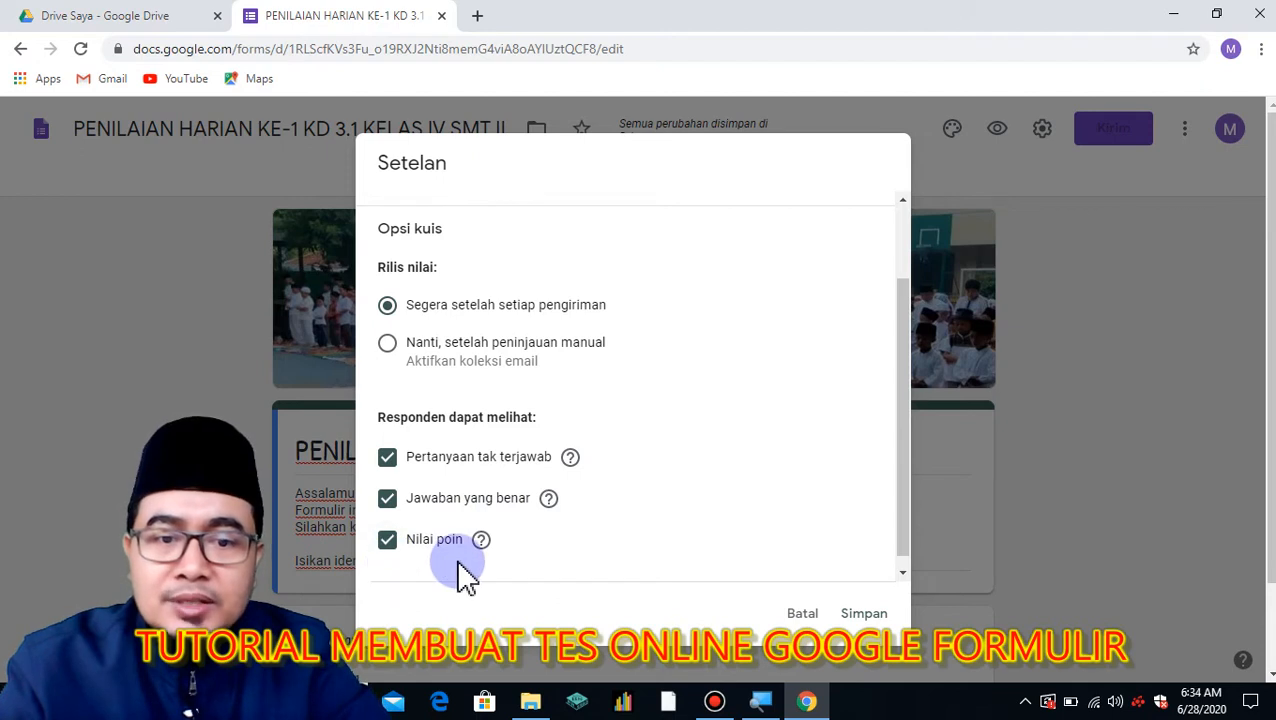
{"action": "left_click", "coordinate": [391, 500]}
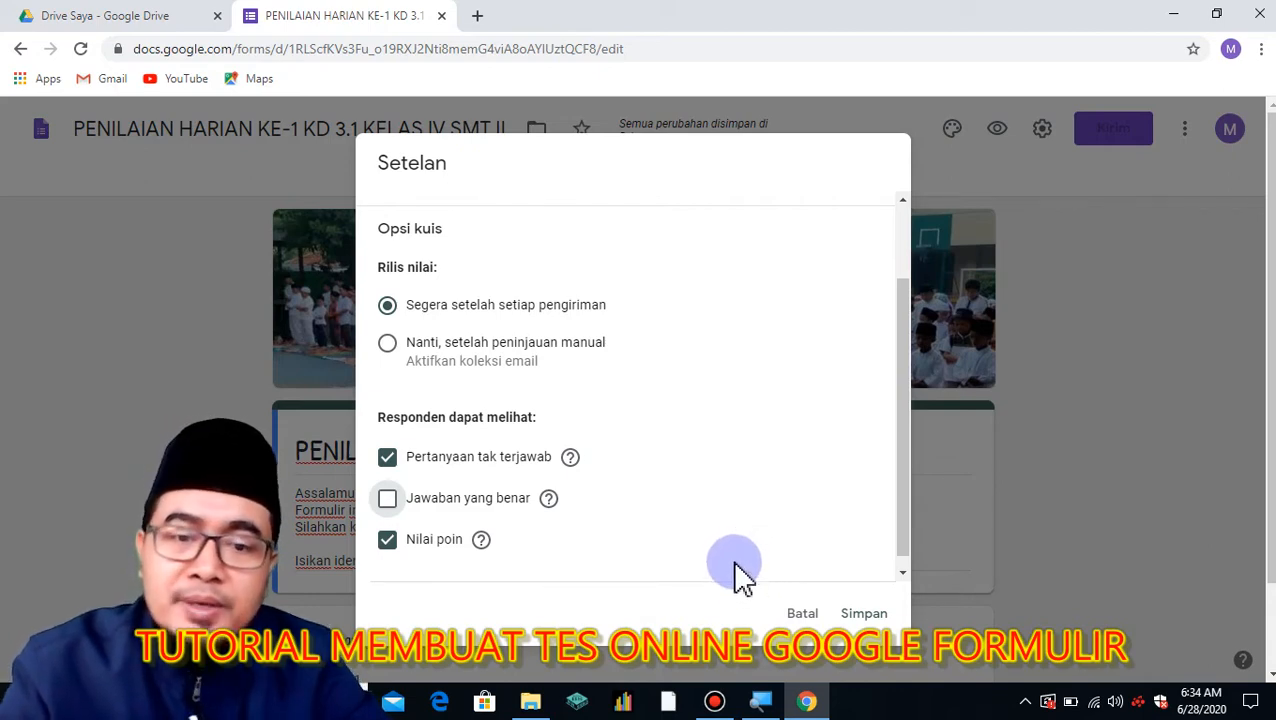
{"action": "left_click", "coordinate": [862, 614]}
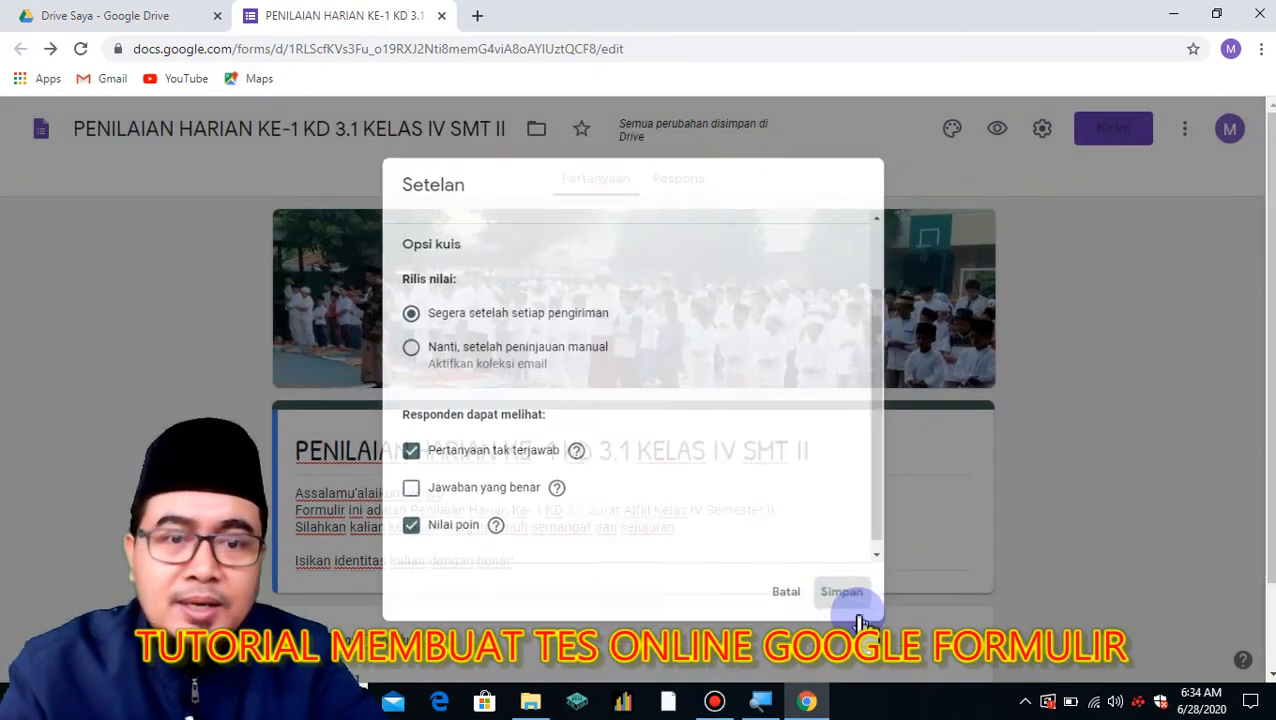
{"action": "left_click", "coordinate": [870, 563]}
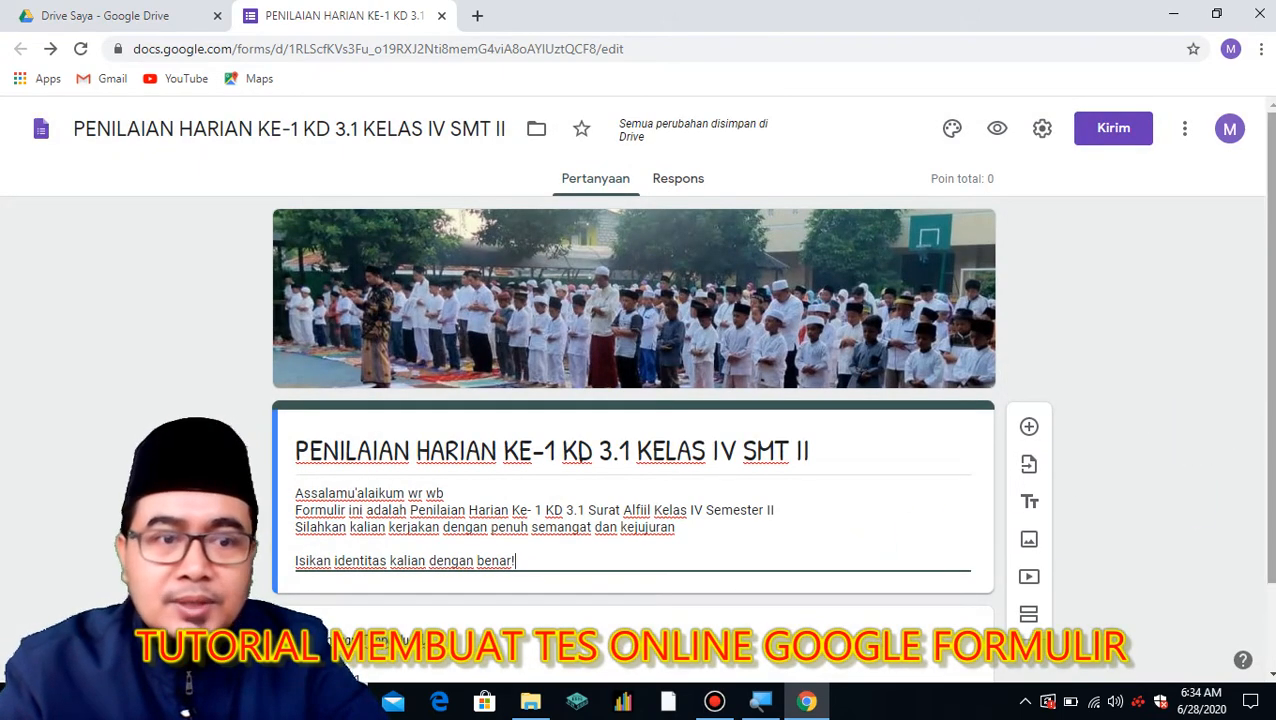
Title the first question 'NAMA LENGKAP' as a required short-answer question.
{"action": "scroll", "coordinate": [1215, 500], "scroll_direction": "down", "scroll_amount": 1}
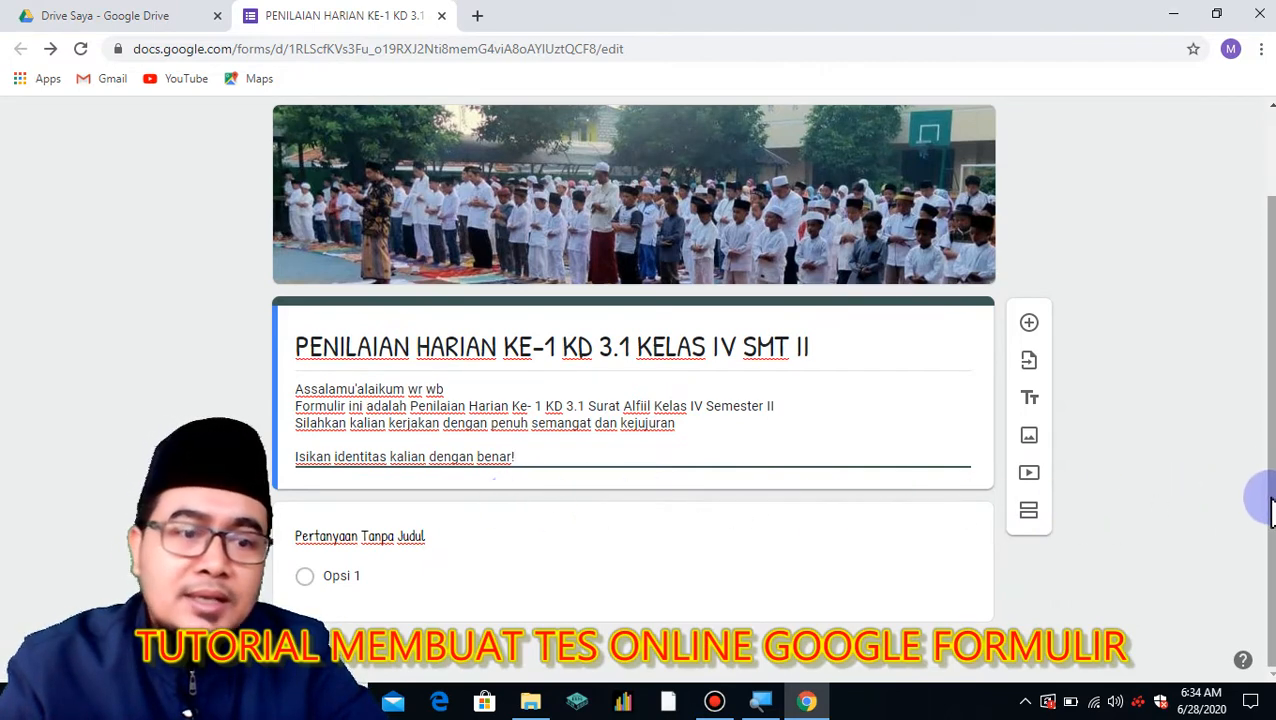
{"action": "left_click", "coordinate": [354, 538]}
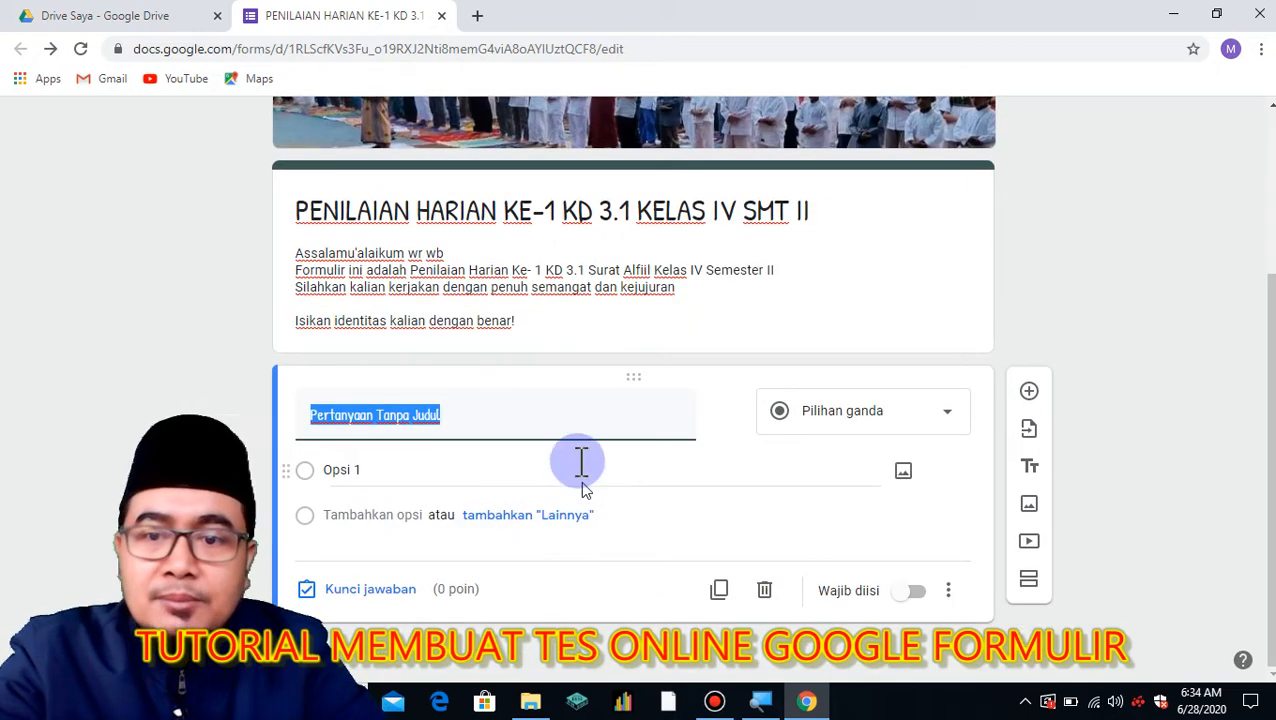
{"action": "type", "text": "NAMA LENGKAP"}
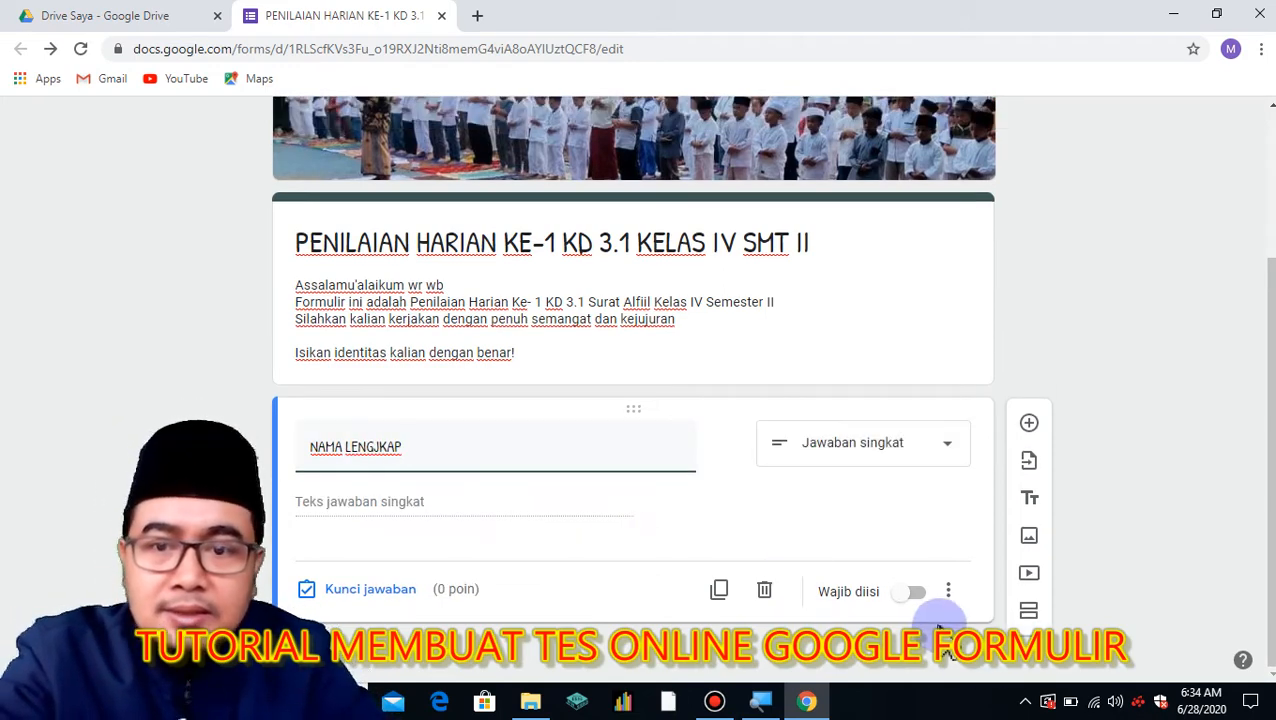
{"action": "left_click", "coordinate": [947, 595]}
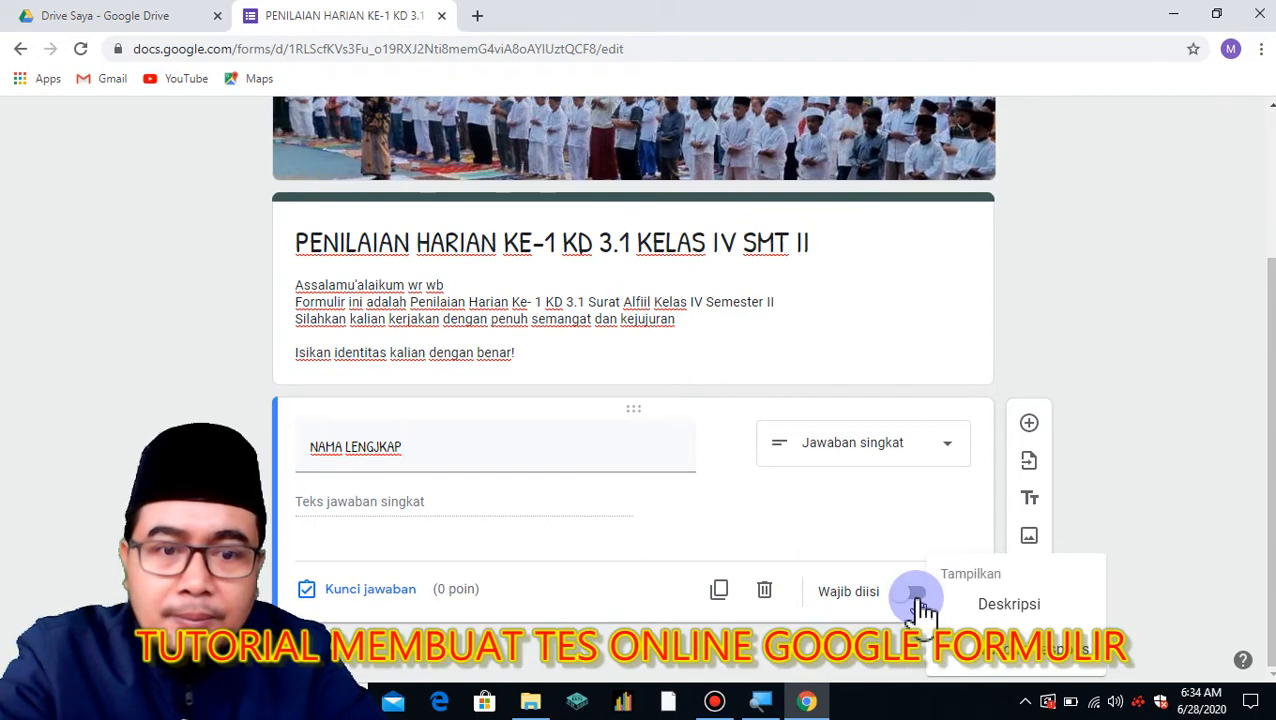
{"action": "left_click", "coordinate": [915, 596]}
{"action": "left_click", "coordinate": [917, 596]}
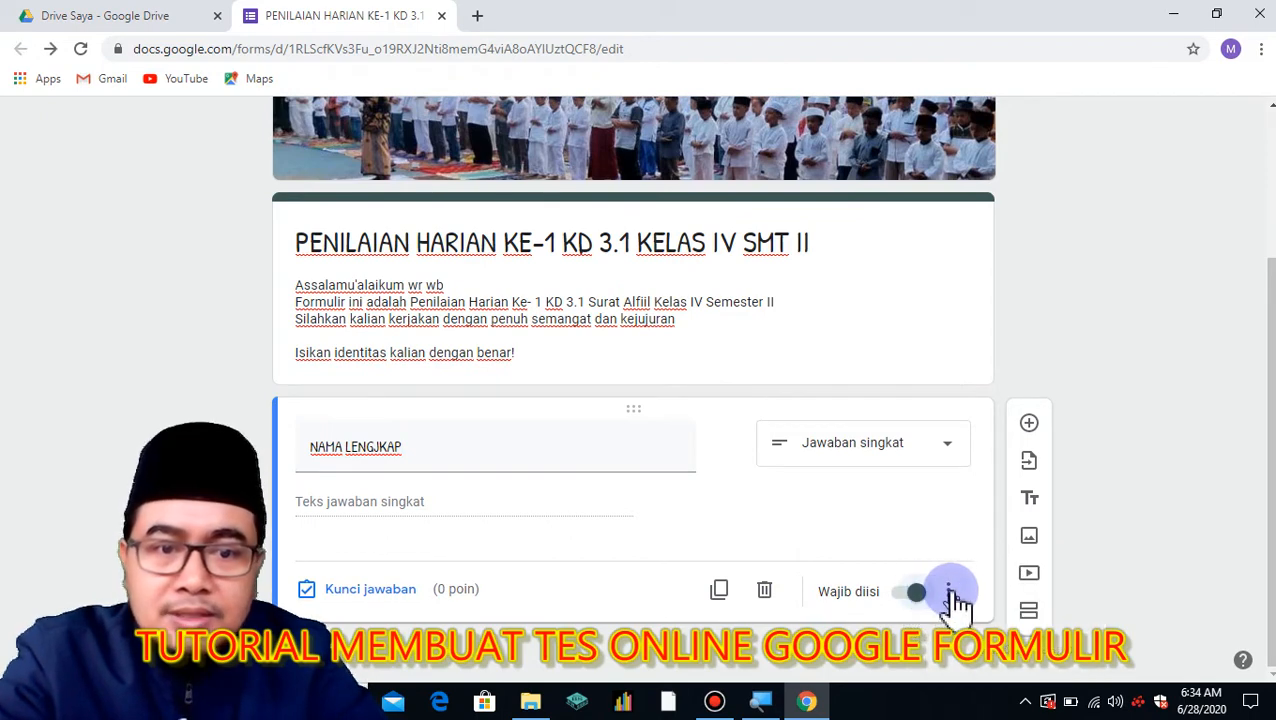
Add the description 'Tulislah Nama Lengkap kalian bukan nama panggilan!' to the name question.
{"action": "left_click", "coordinate": [953, 593]}
{"action": "left_click", "coordinate": [983, 606]}
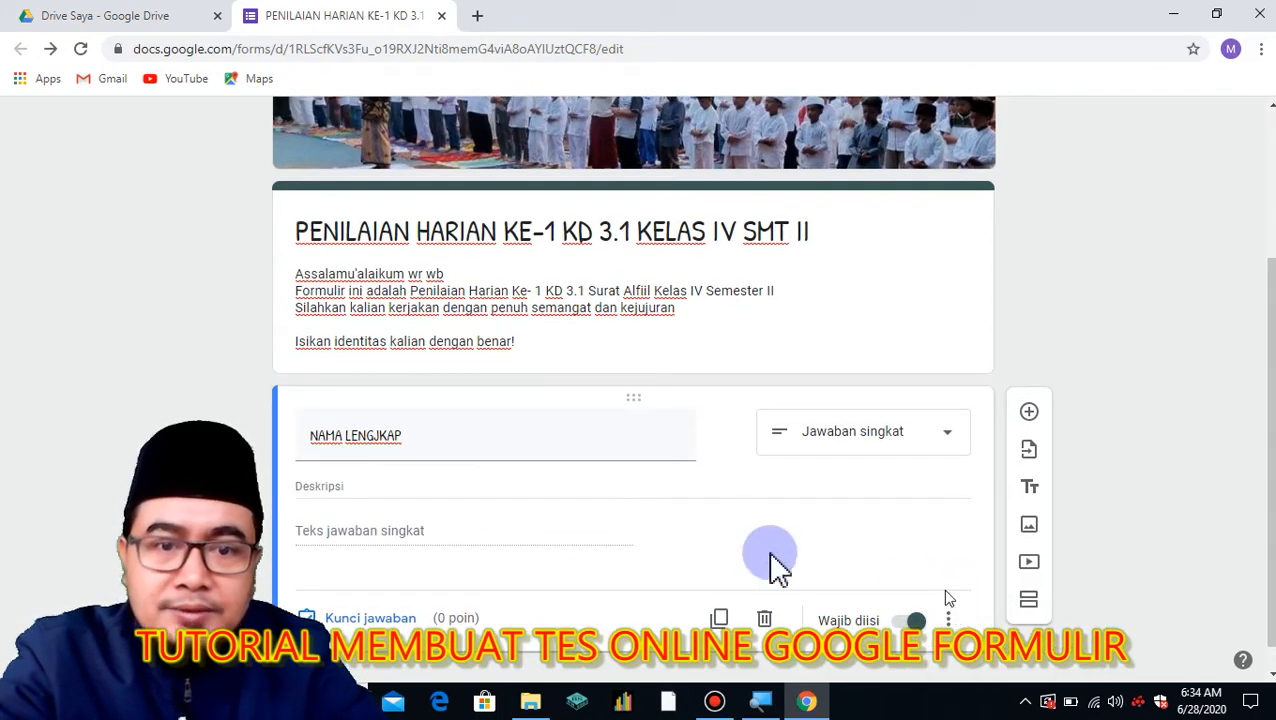
{"action": "left_click", "coordinate": [406, 481]}
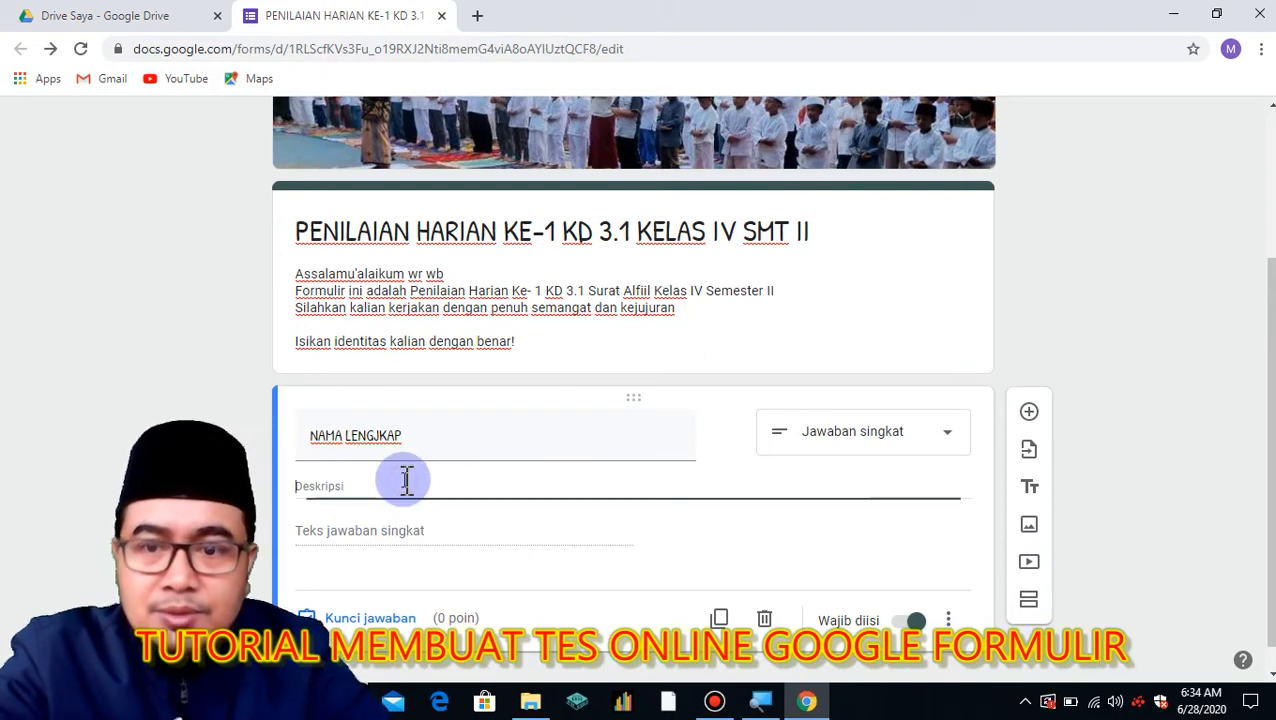
{"action": "type", "text": "Tulislah Nama Lengkap kalian bukan nama"}
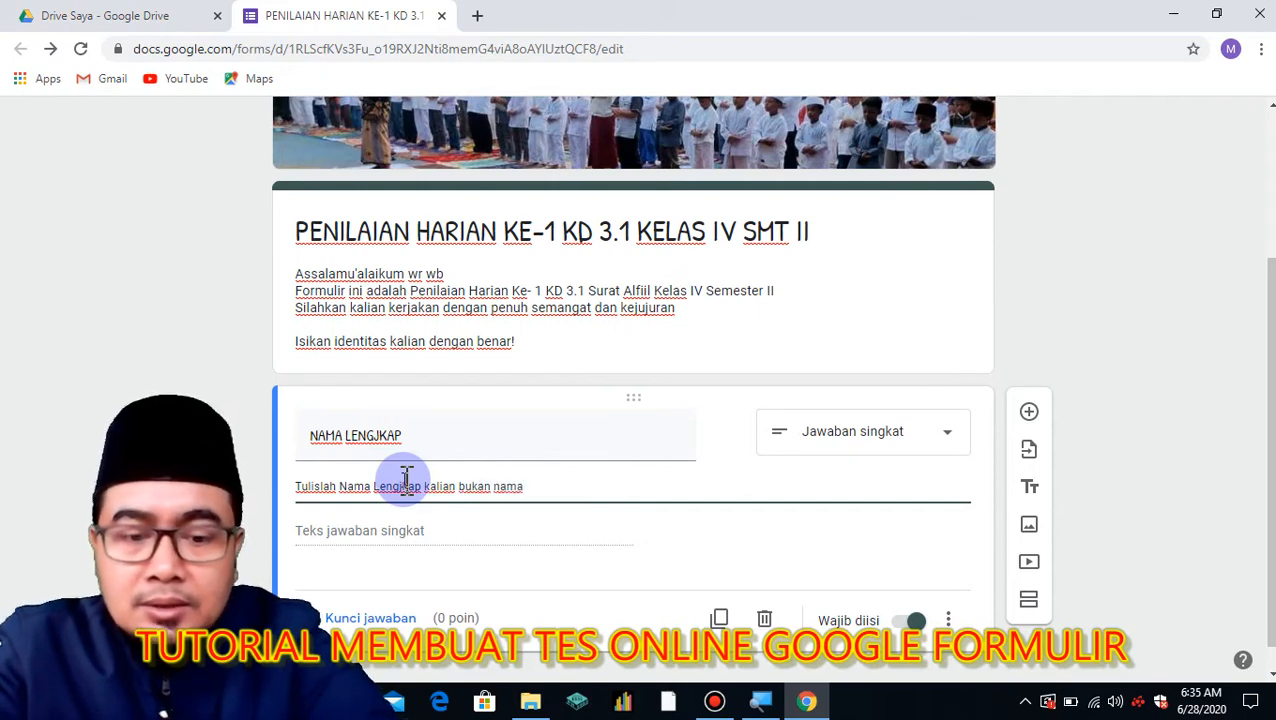
{"action": "type", "text": "gilan!"}
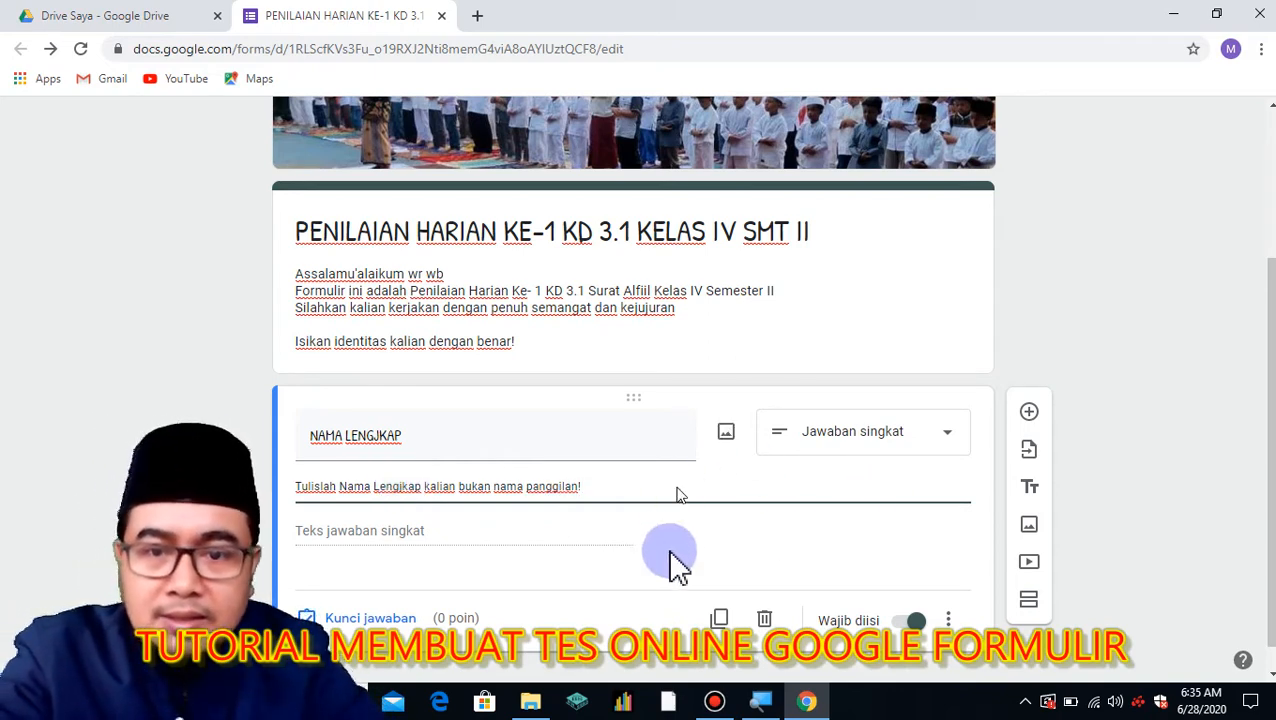
{"action": "scroll", "coordinate": [670, 556], "scroll_direction": "down", "scroll_amount": 1}
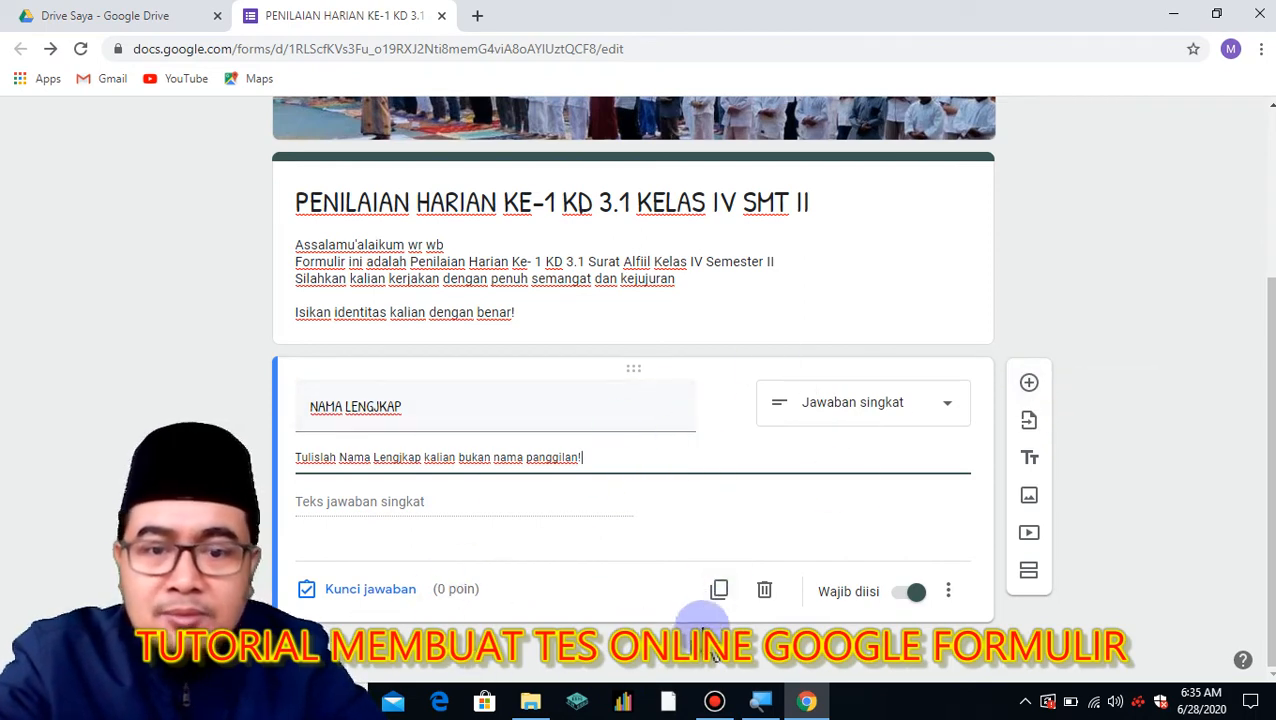
Duplicate it as 'NOMOR ABSEN' with hint 'Tulislah nomor absen kalian dengan benar, tanpa angka 0 di depan'.
{"action": "left_click", "coordinate": [719, 590]}
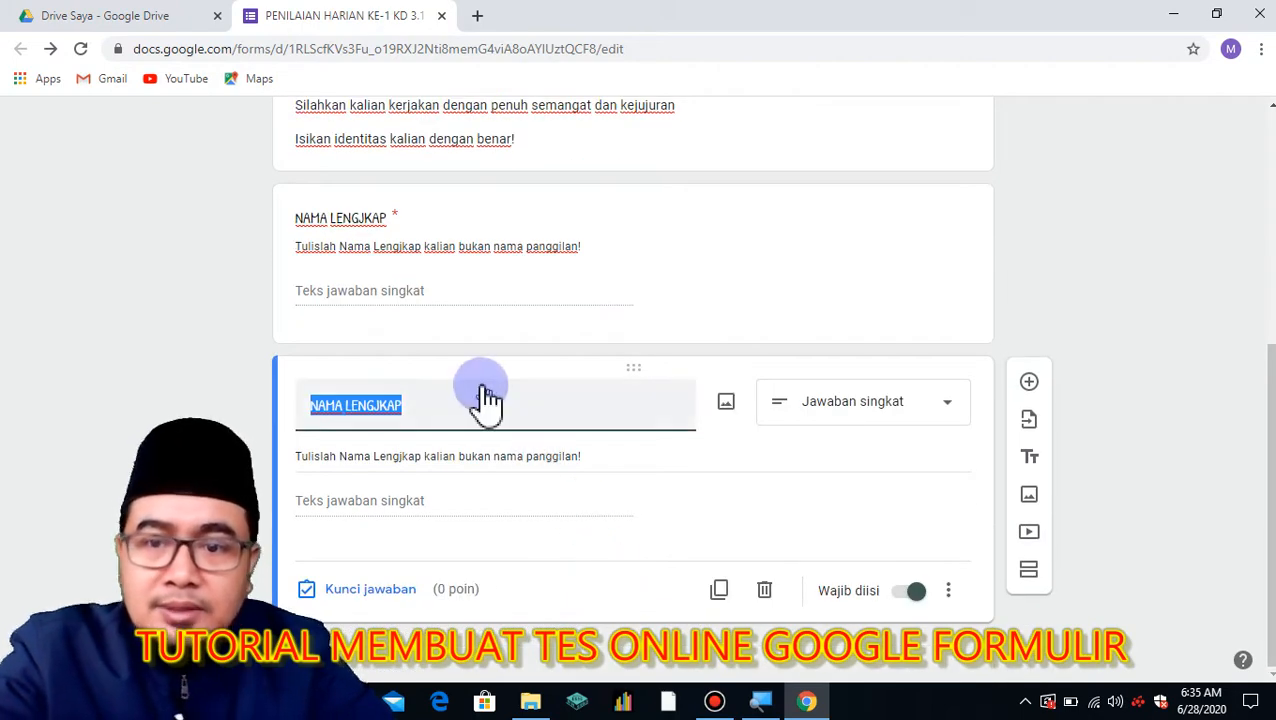
{"action": "type", "text": "NOMOR ABSEN"}
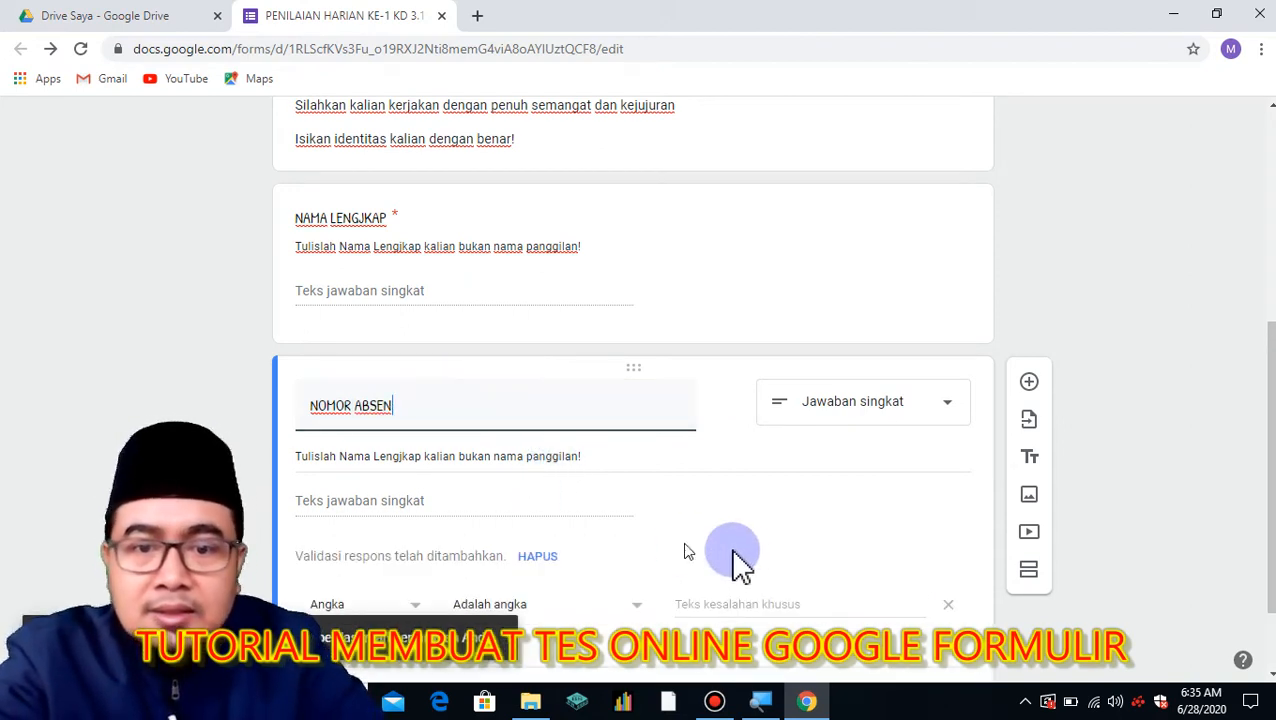
{"action": "left_click", "coordinate": [948, 604]}
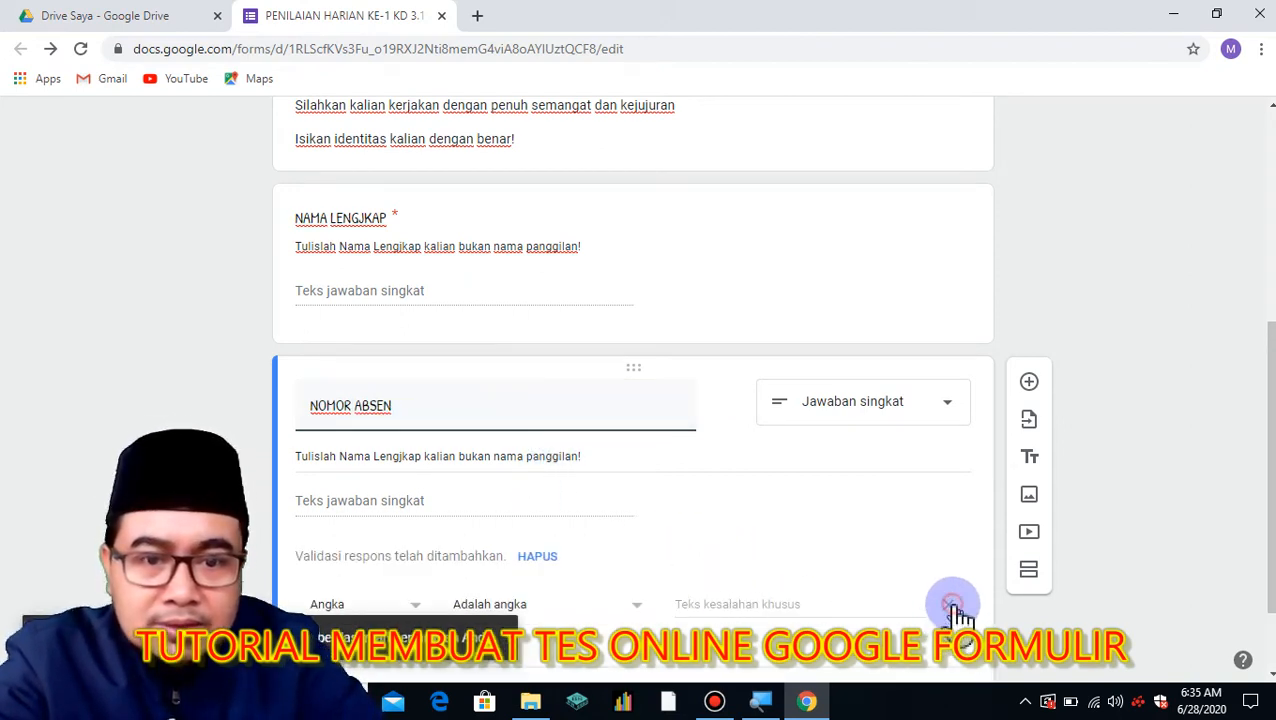
{"action": "triple_click", "coordinate": [600, 456]}
{"action": "type", "text": "Tulislah nomor abs"}
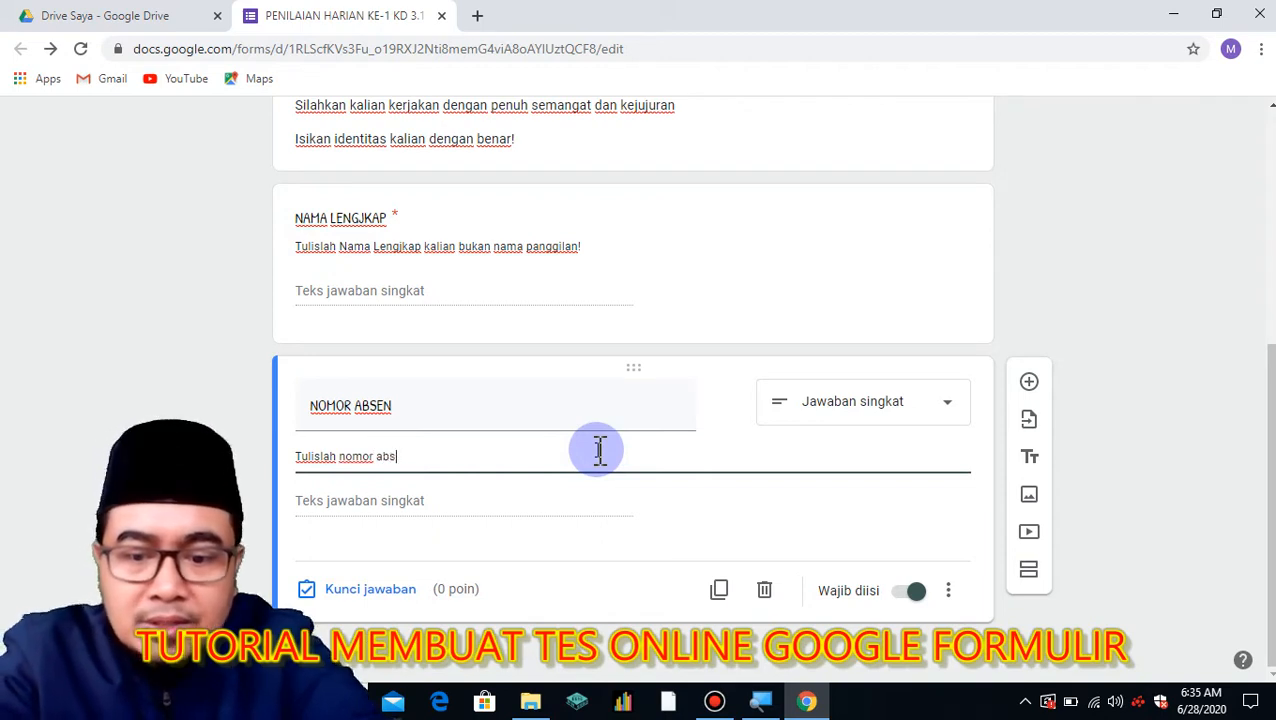
{"action": "type", "text": "en kalian dengan benar, tanpa ang"}
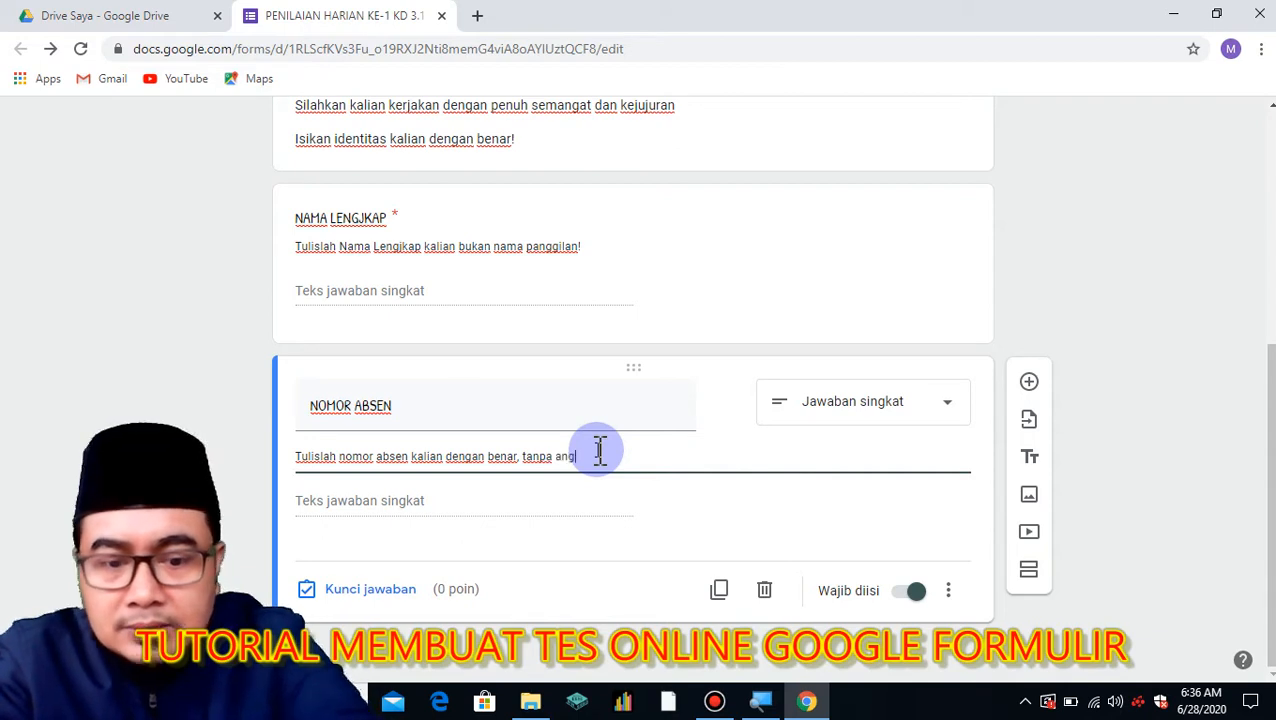
{"action": "type", "text": "0 di depan"}
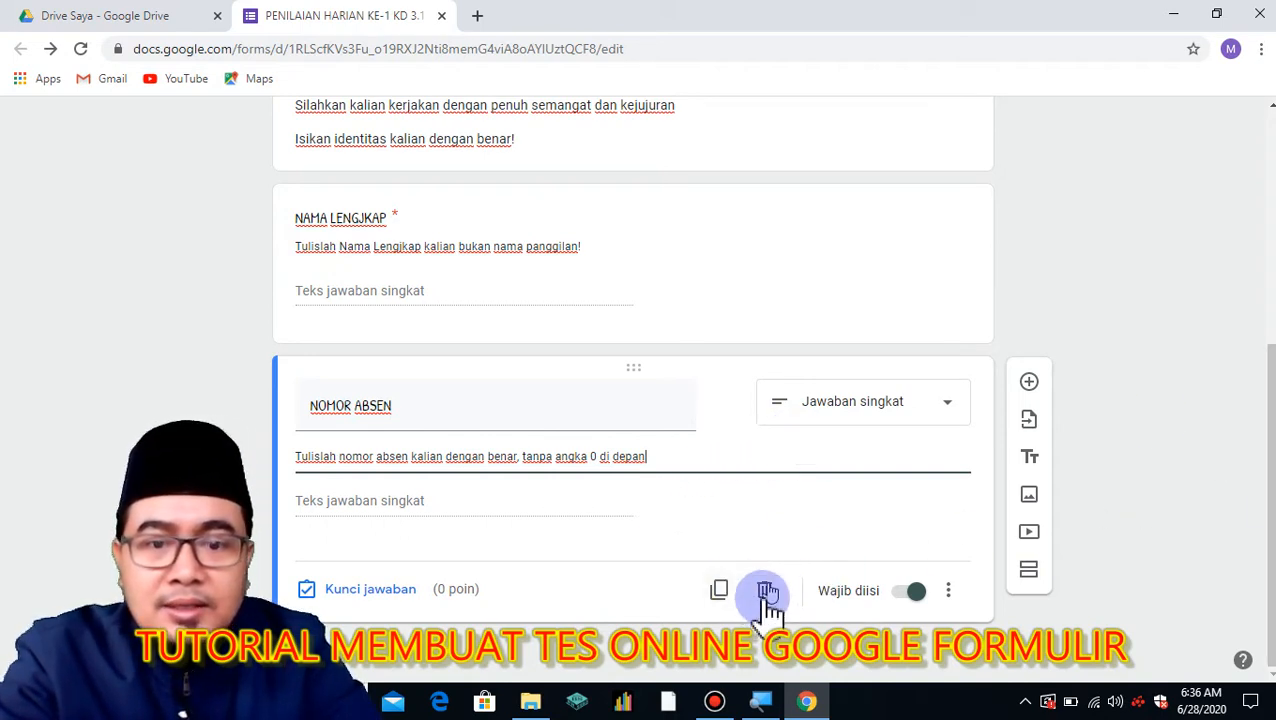
Duplicate the NOMOR ABSEN question as a checkbox question titled 'KELAS'.
{"action": "left_click", "coordinate": [722, 592]}
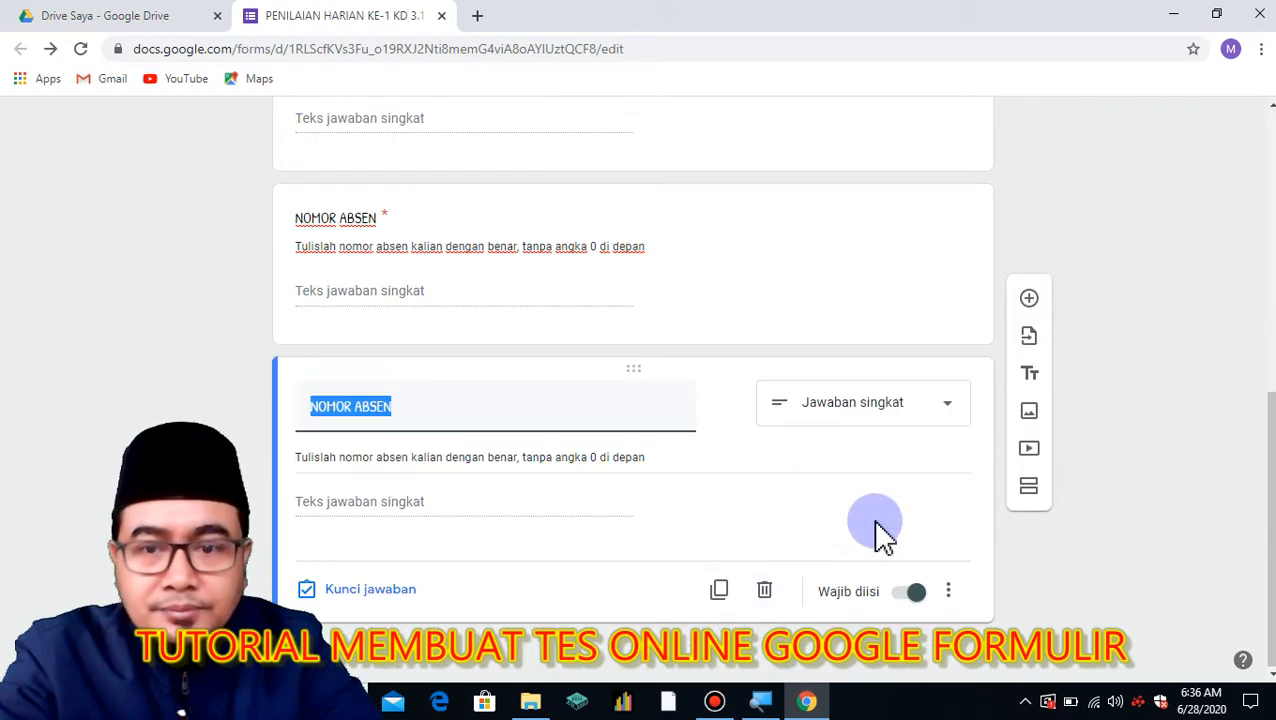
{"action": "scroll", "coordinate": [877, 533], "scroll_direction": "up", "scroll_amount": 3}
{"action": "scroll", "coordinate": [862, 529], "scroll_direction": "down", "scroll_amount": 1}
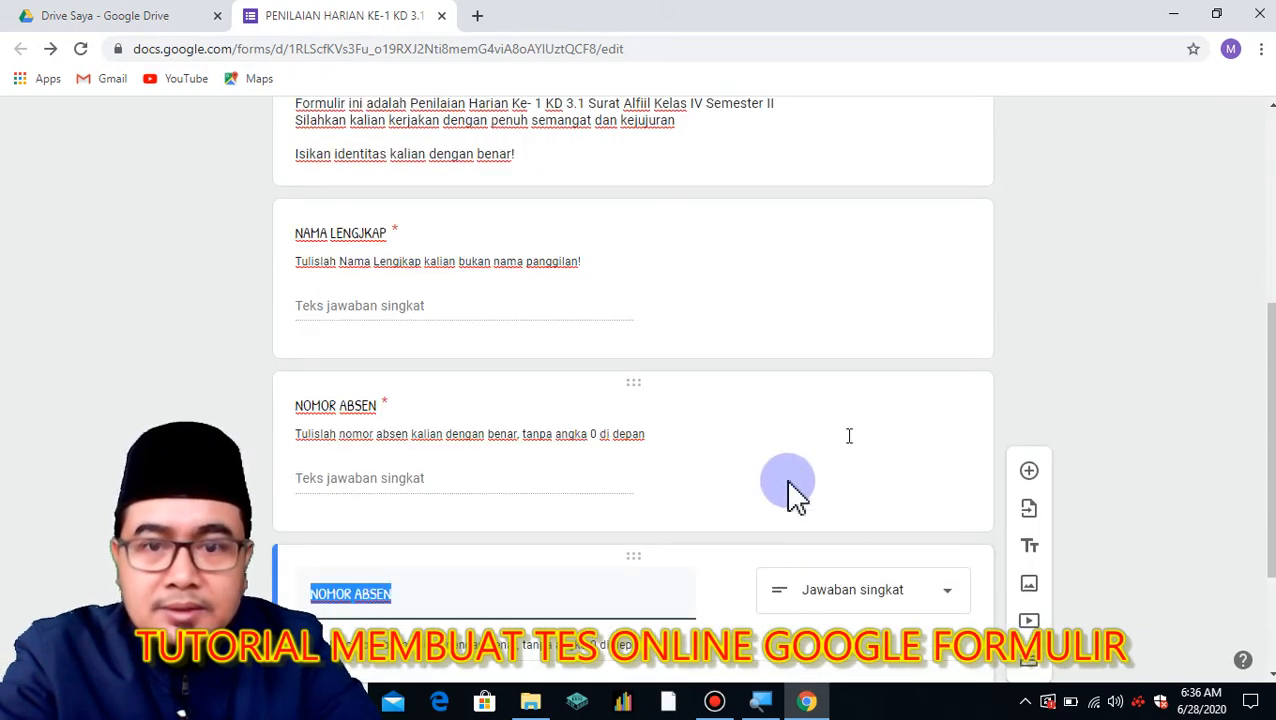
{"action": "scroll", "coordinate": [790, 505], "scroll_direction": "down", "scroll_amount": 2}
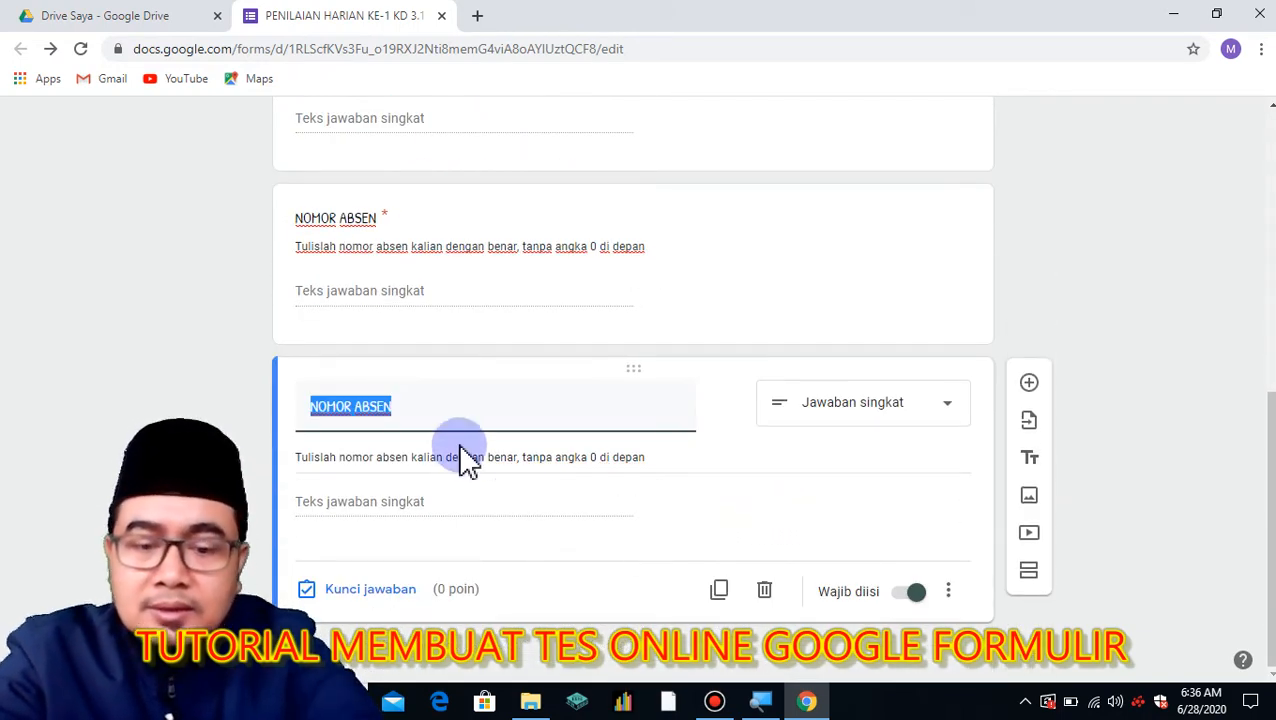
{"action": "type", "text": "KELAS"}
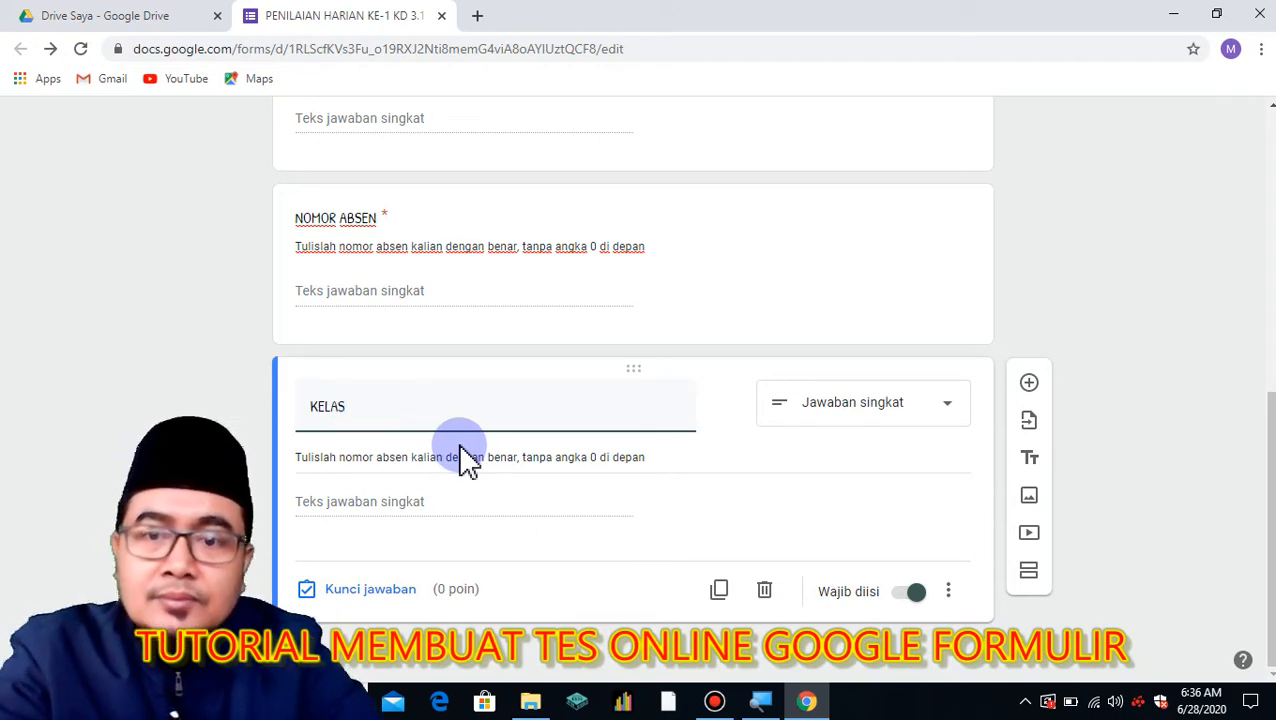
{"action": "left_click", "coordinate": [950, 408]}
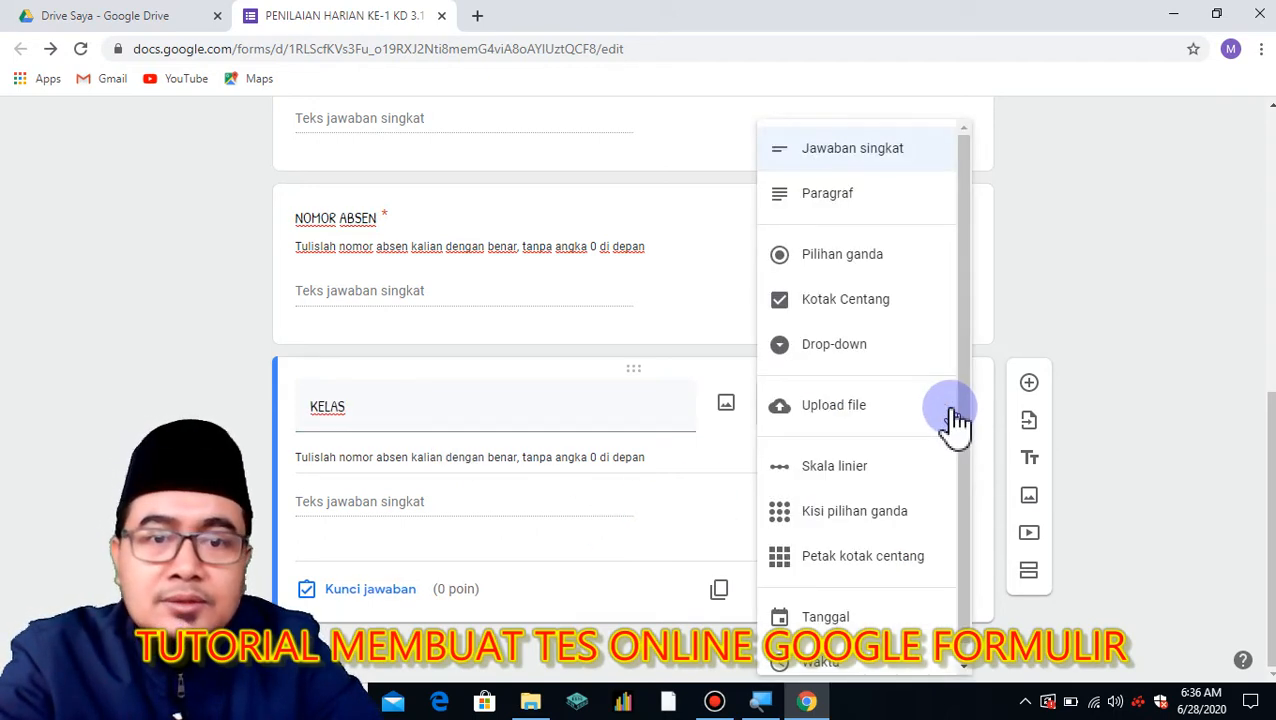
{"action": "left_click", "coordinate": [844, 300]}
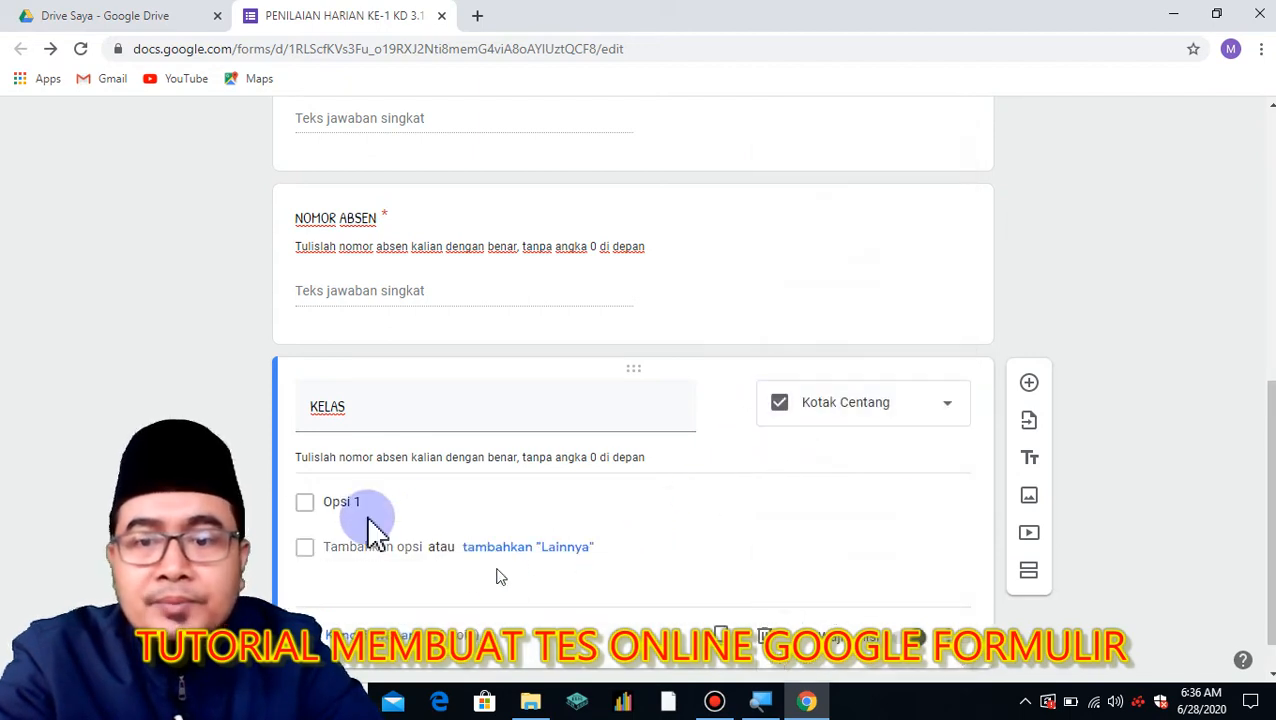
Give KELAS the options 'IV A' and 'IV B' and the hint 'Pilihlah kelas kalian!'.
{"action": "left_click", "coordinate": [361, 503]}
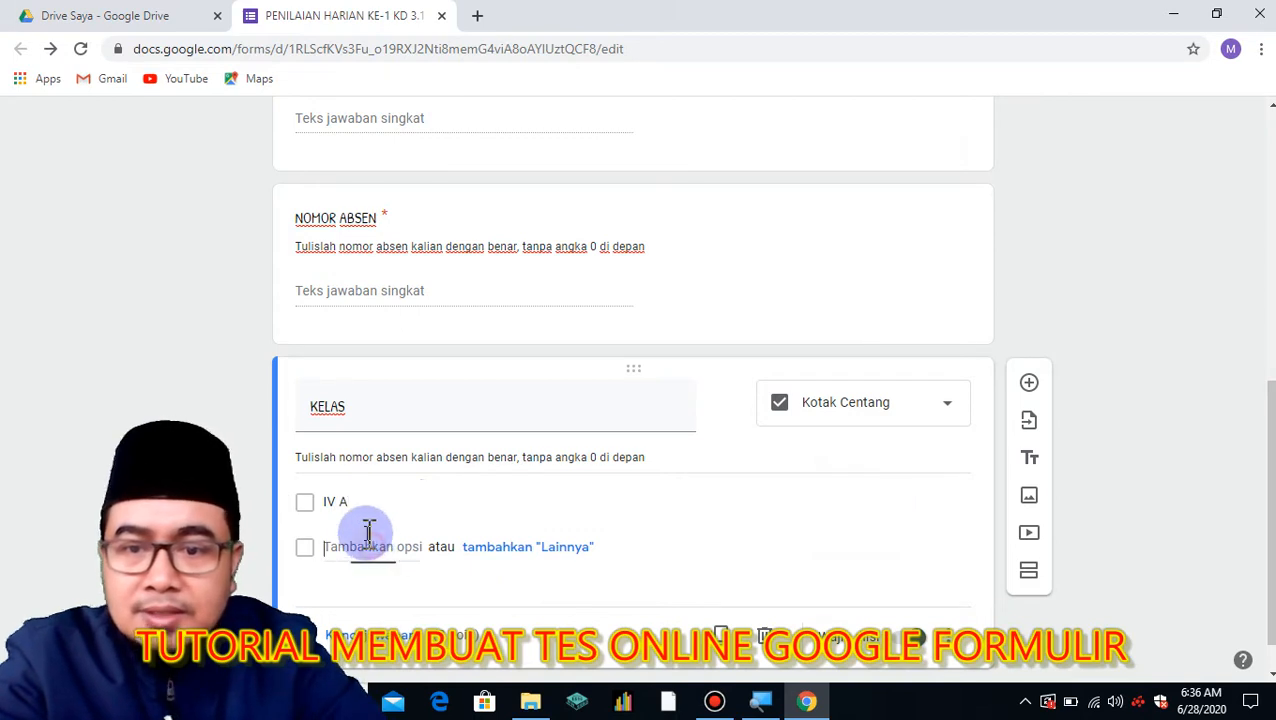
{"action": "left_click", "coordinate": [368, 546]}
{"action": "type", "text": "IV"}
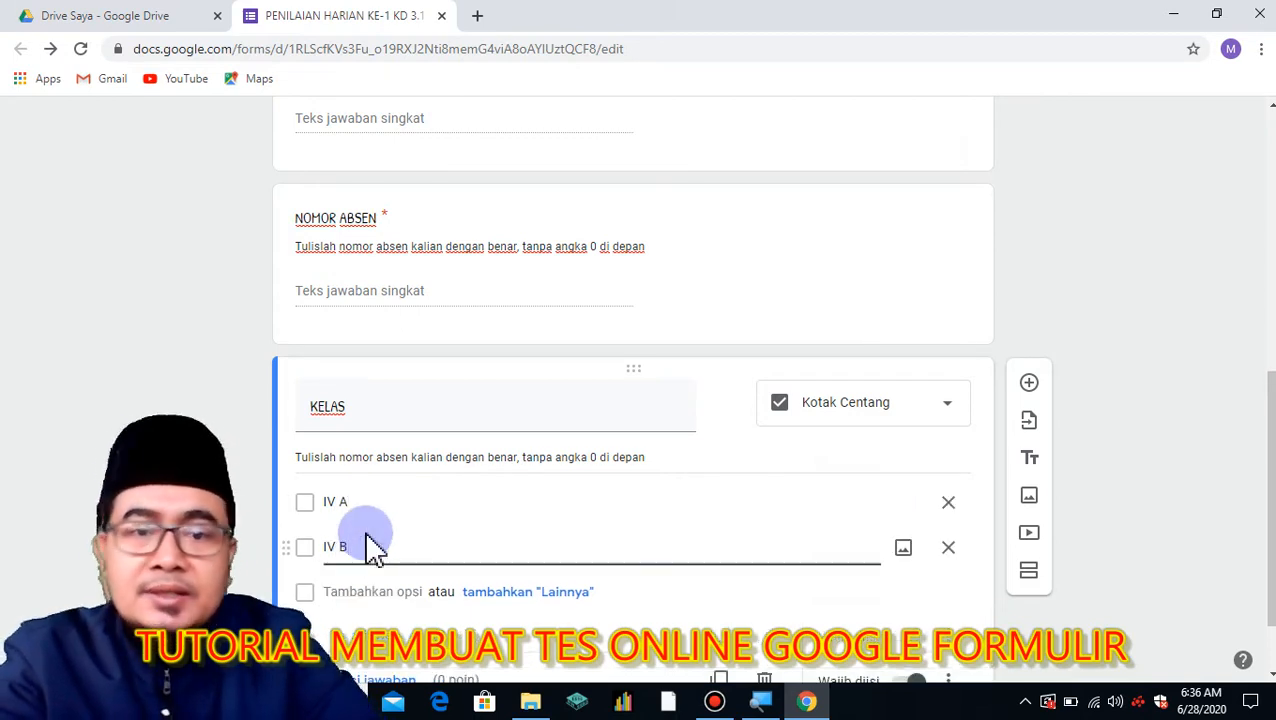
{"action": "type", "text": " B"}
{"action": "scroll", "coordinate": [1190, 368], "scroll_direction": "down", "scroll_amount": 1}
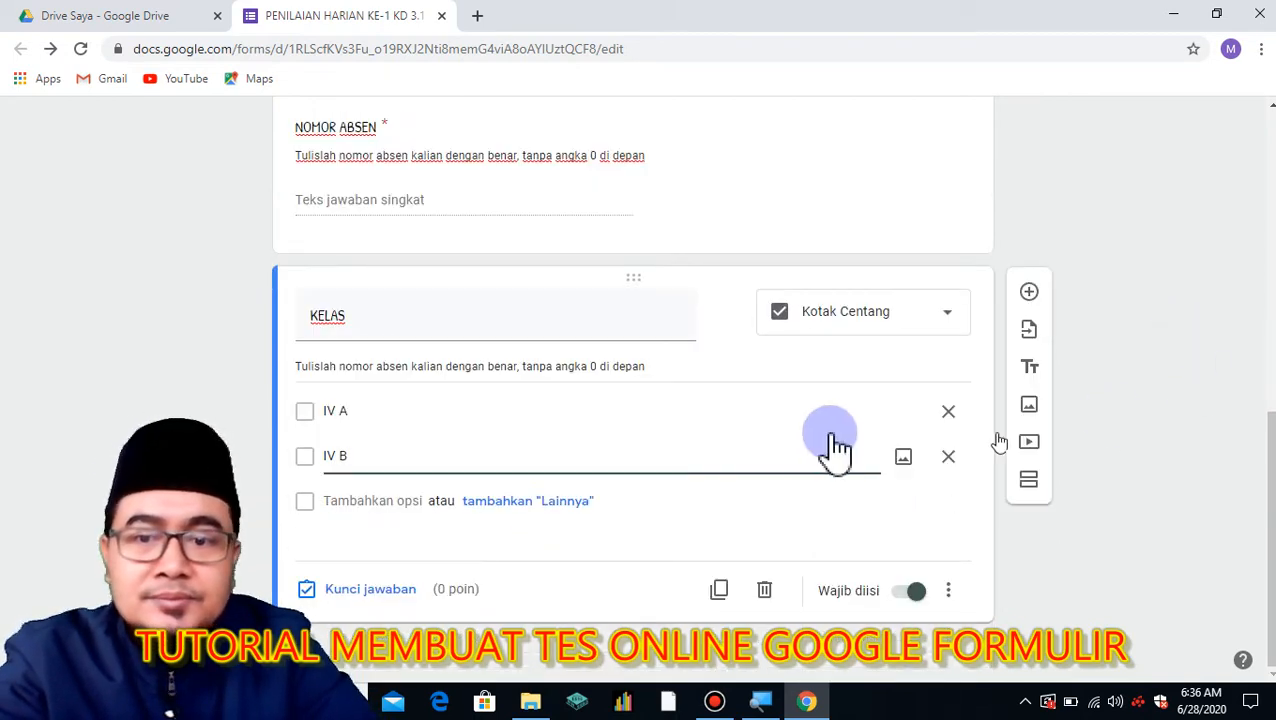
{"action": "triple_click", "coordinate": [658, 366]}
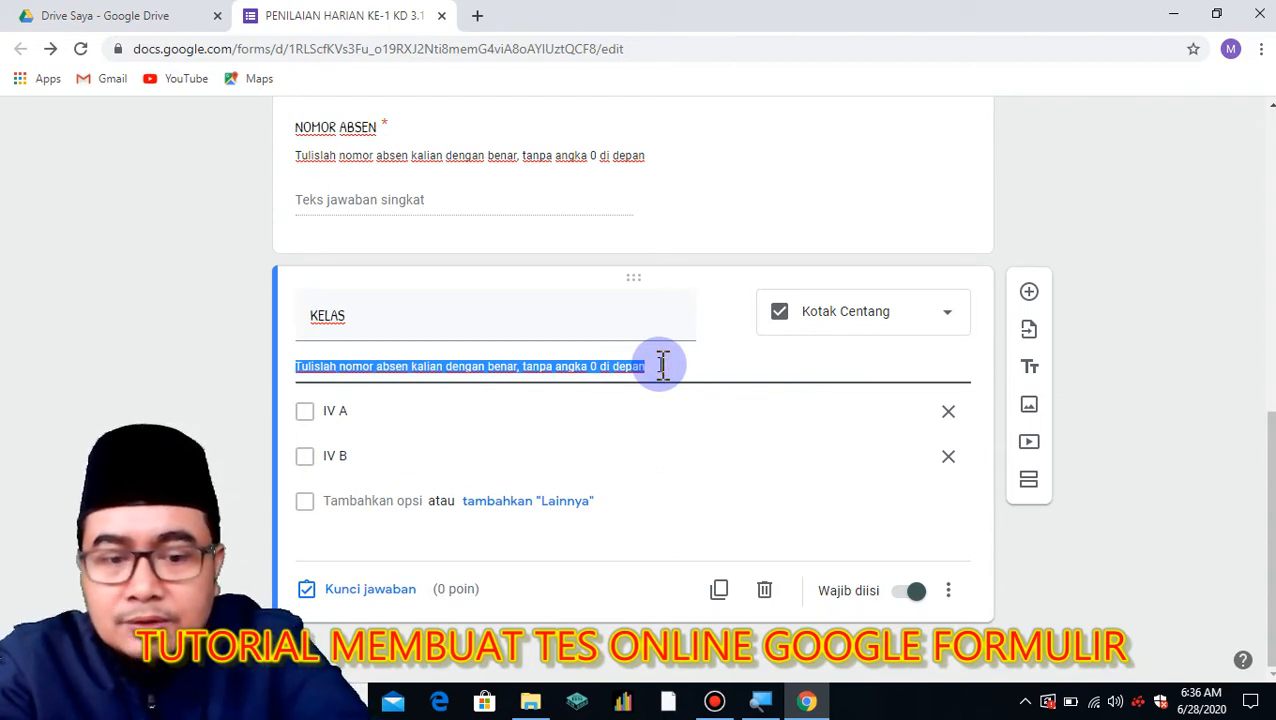
{"action": "type", "text": "Pilih"}
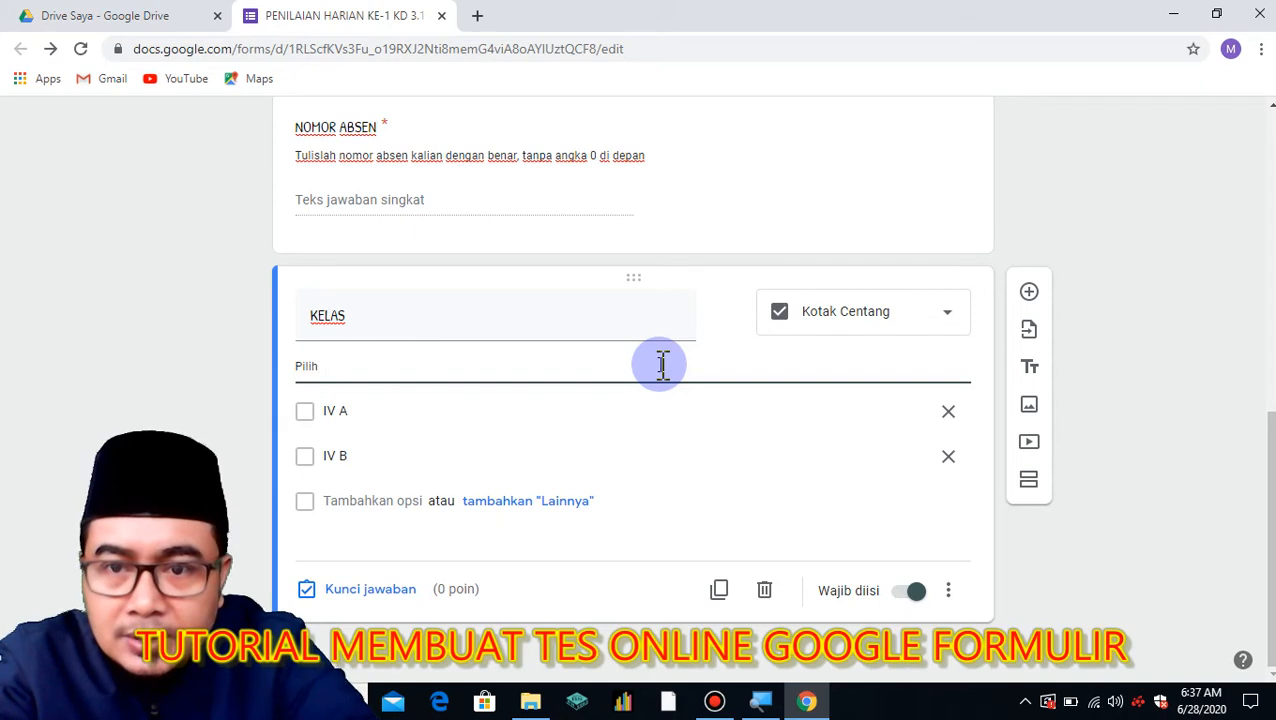
{"action": "type", "text": "kelas "}
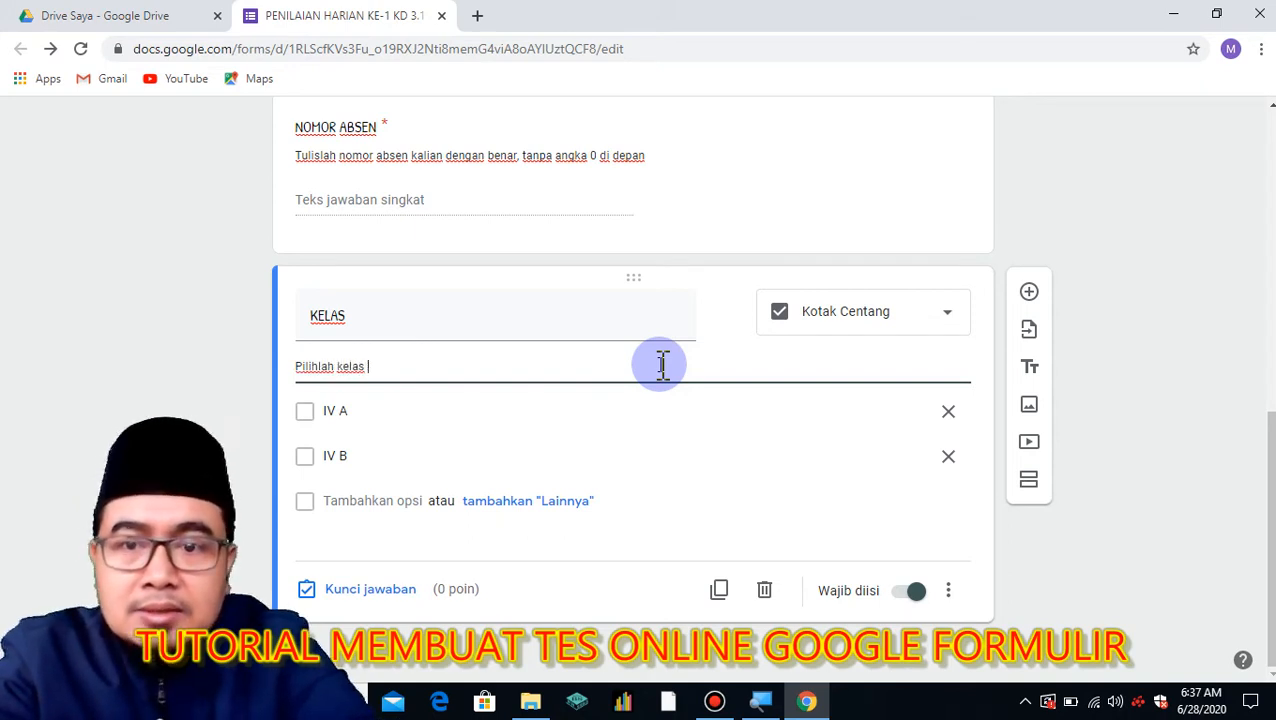
{"action": "type", "text": "kalian"}
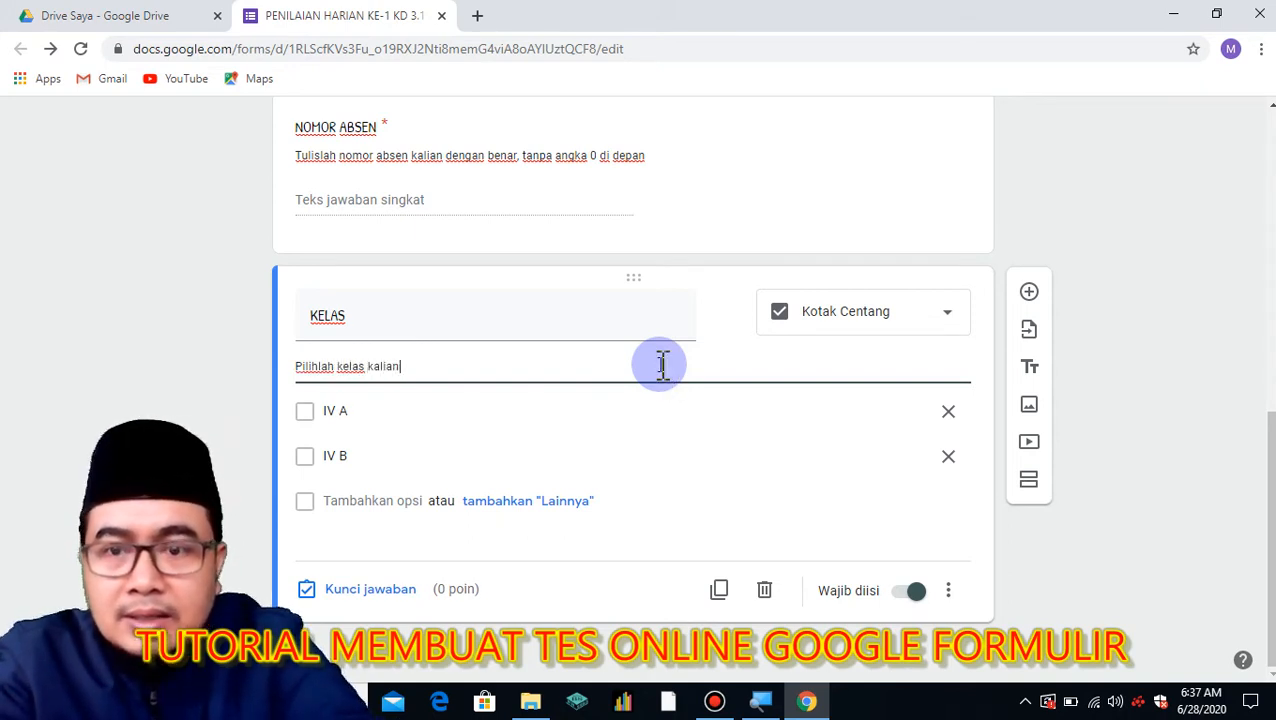
{"action": "type", "text": "!"}
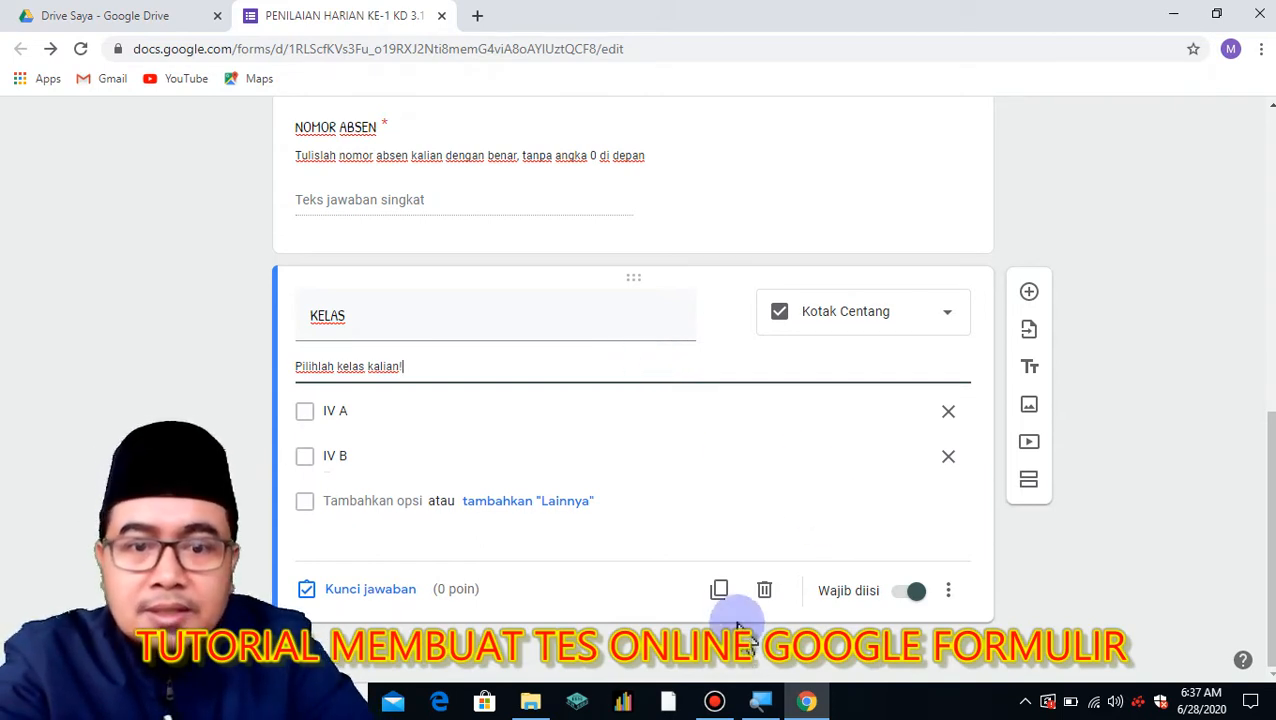
Duplicate KELAS into a short-answer question titled 'KATA PENYEMANGAT'.
{"action": "left_click", "coordinate": [720, 590]}
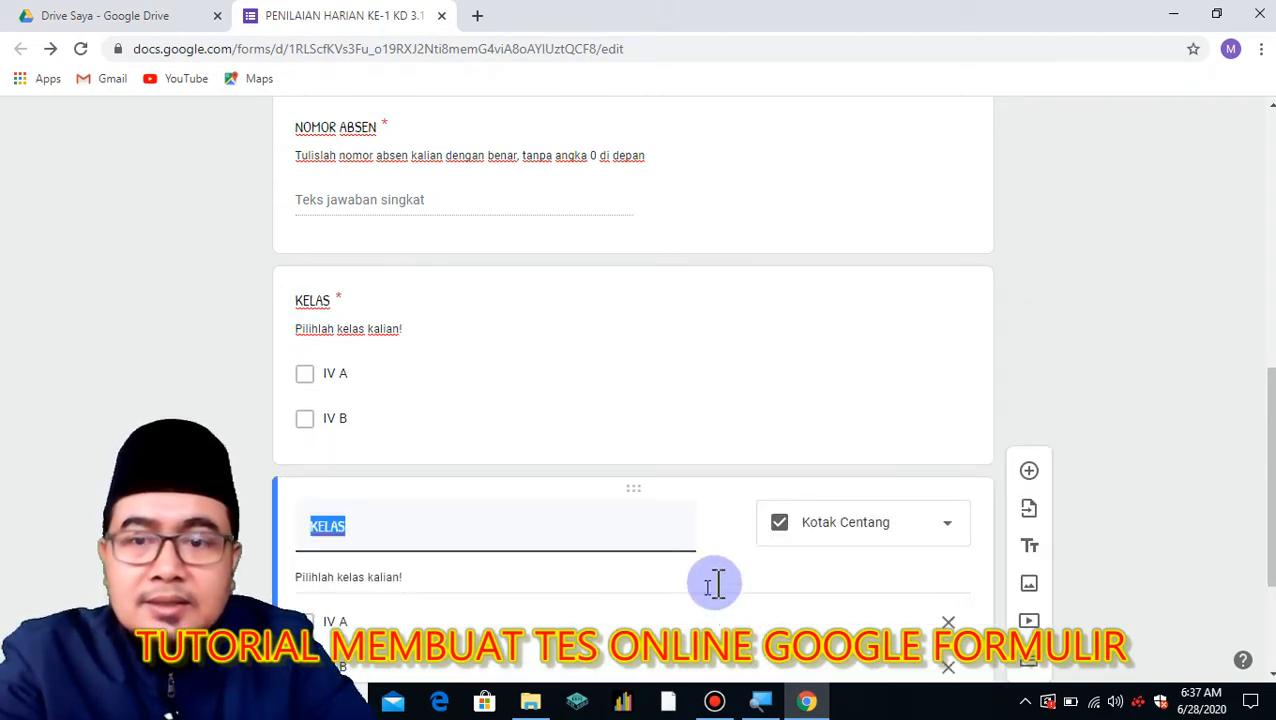
{"action": "left_click", "coordinate": [940, 314]}
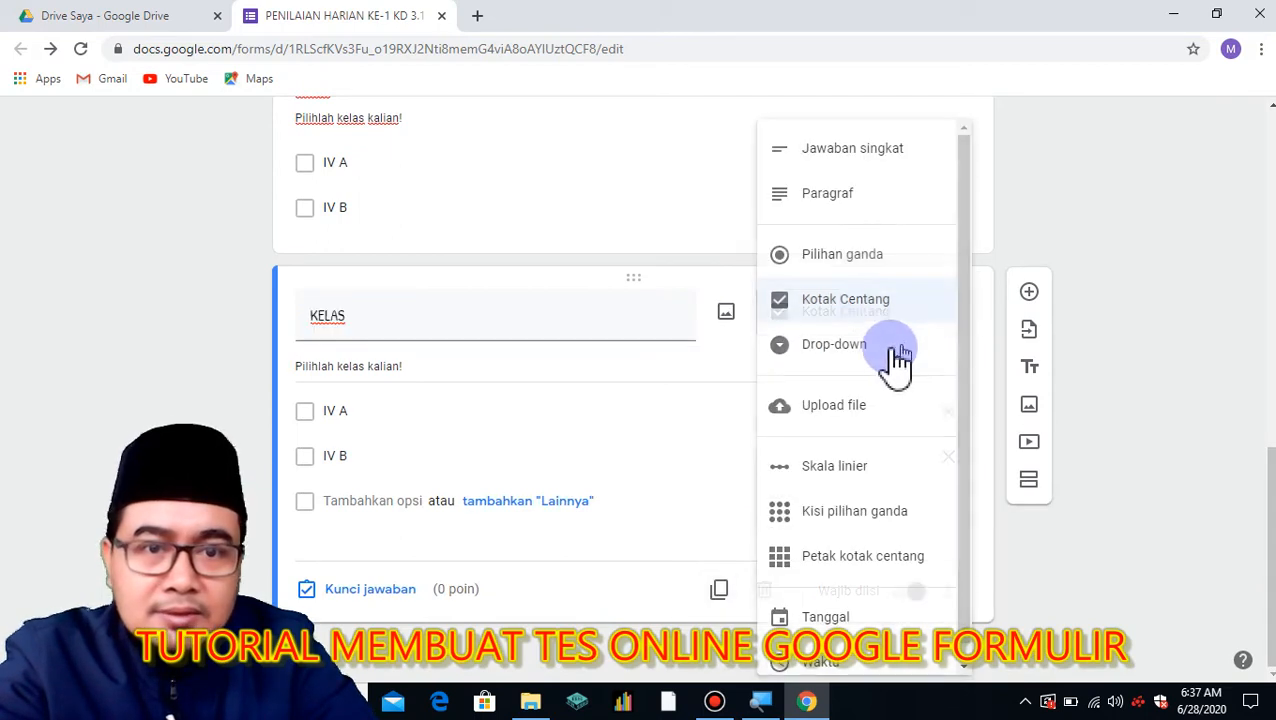
{"action": "left_click", "coordinate": [853, 150]}
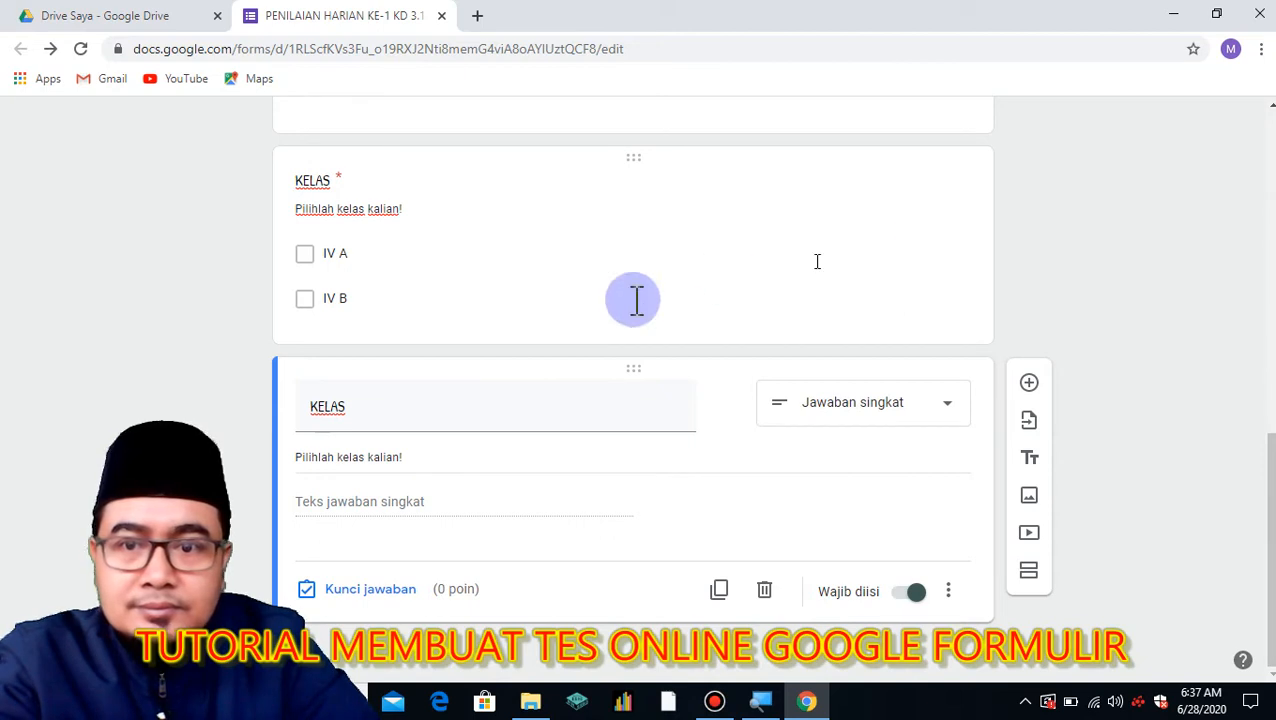
{"action": "double_click", "coordinate": [377, 399]}
{"action": "type", "text": "KATA PENY"}
{"action": "type", "text": "UHAN"}
{"action": "type", "text": "GAT"}
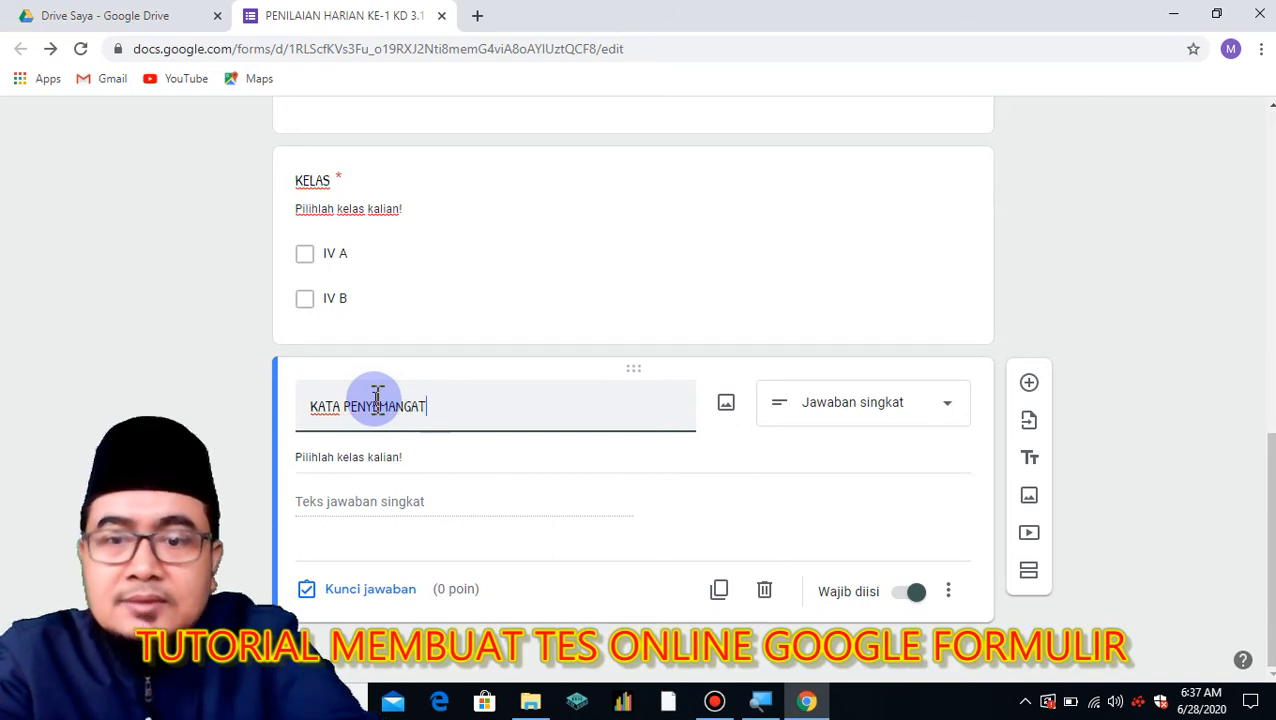
Describe it as 'Tulislah kata penyemangat kalian, contoh: Man Jadda Wajada' and duplicate the question.
{"action": "triple_click", "coordinate": [443, 452]}
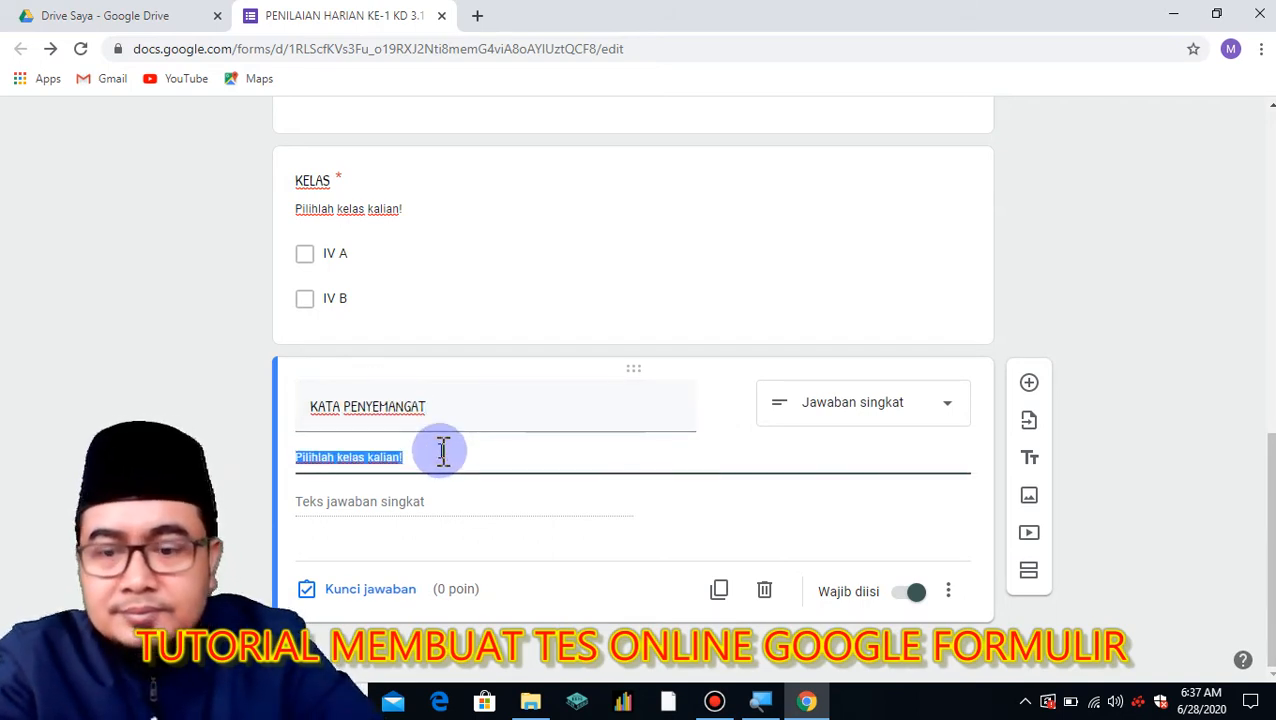
{"action": "type", "text": "Tulislah kata pen"}
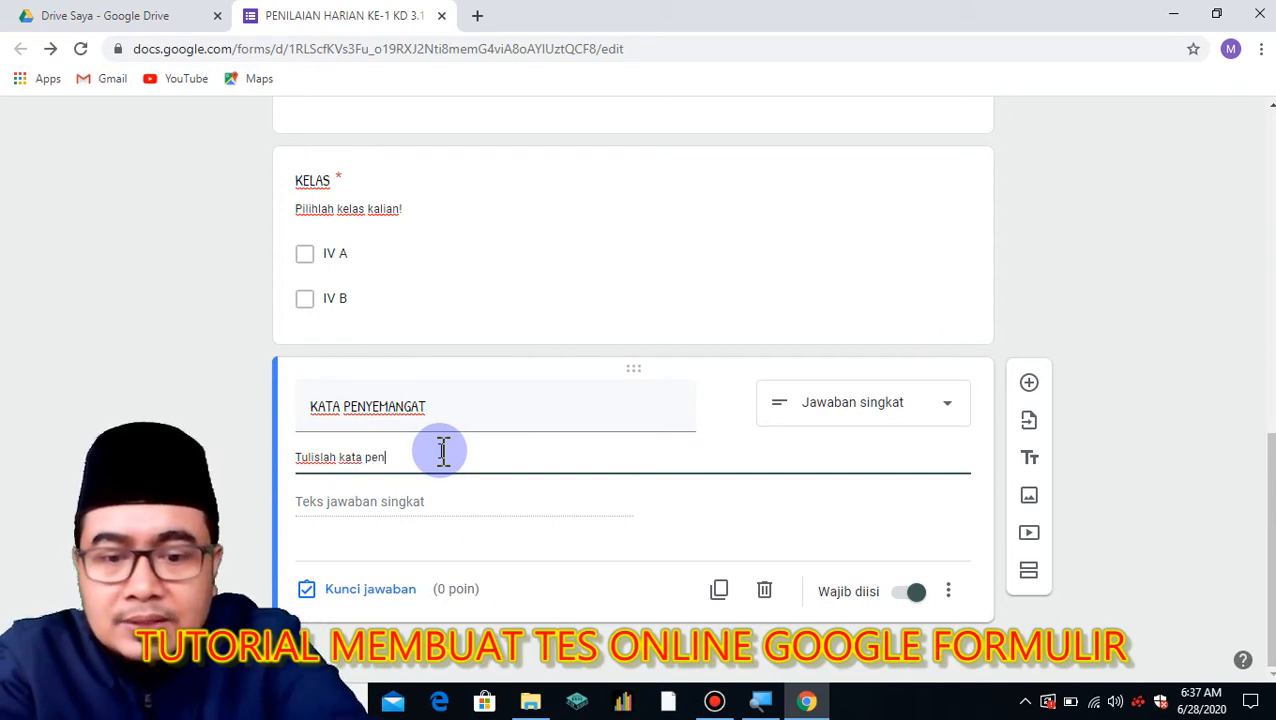
{"action": "type", "text": "yemangat"}
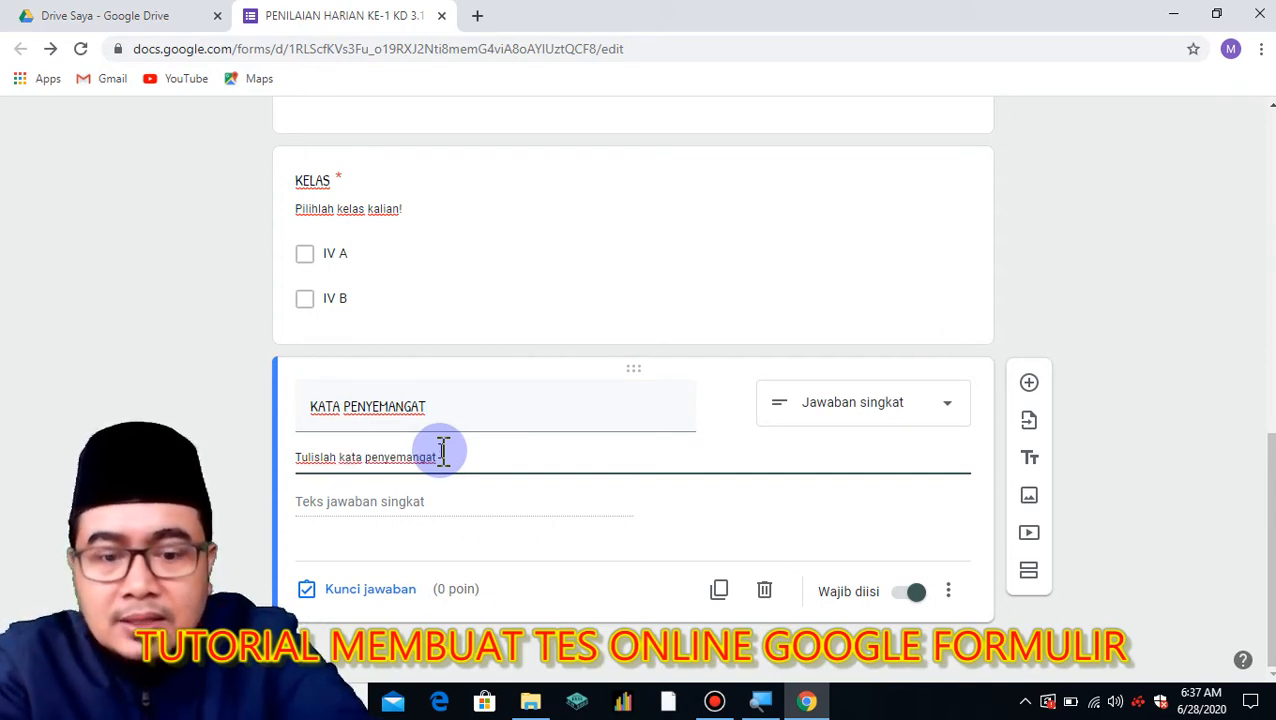
{"action": "type", "text": " kalian, contoh:"}
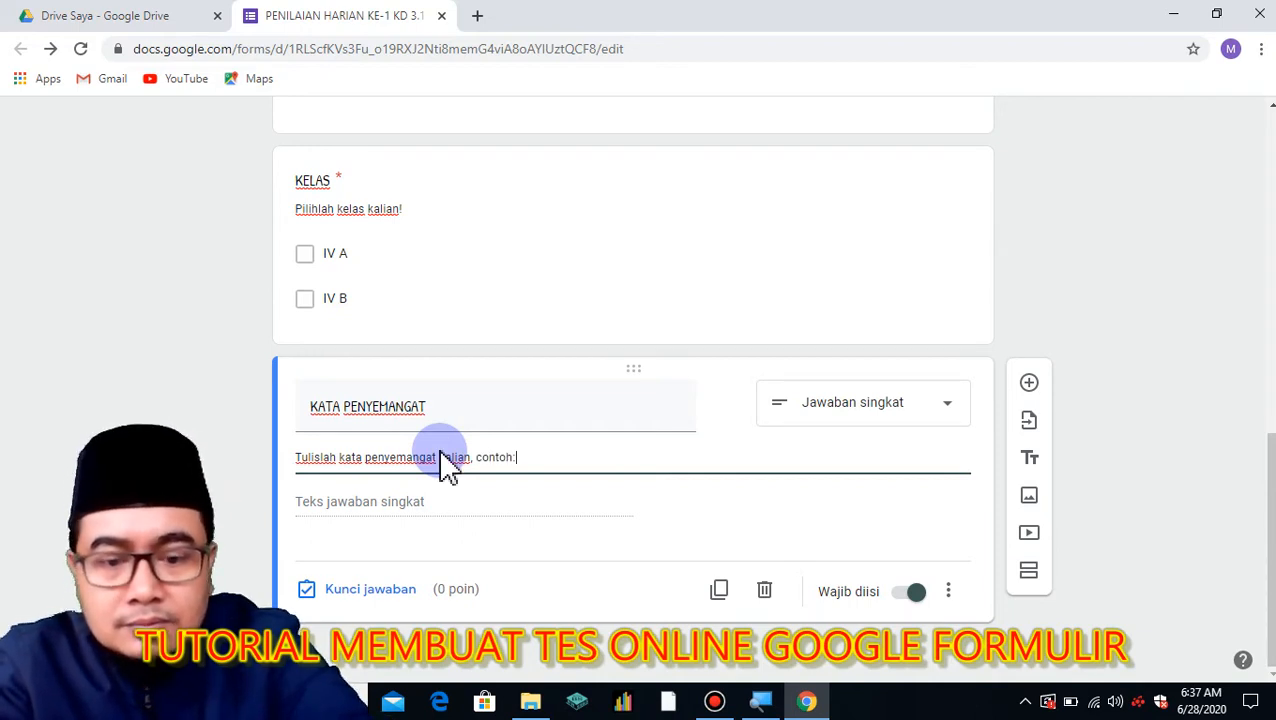
{"action": "type", "text": " Man Jadda Wajada"}
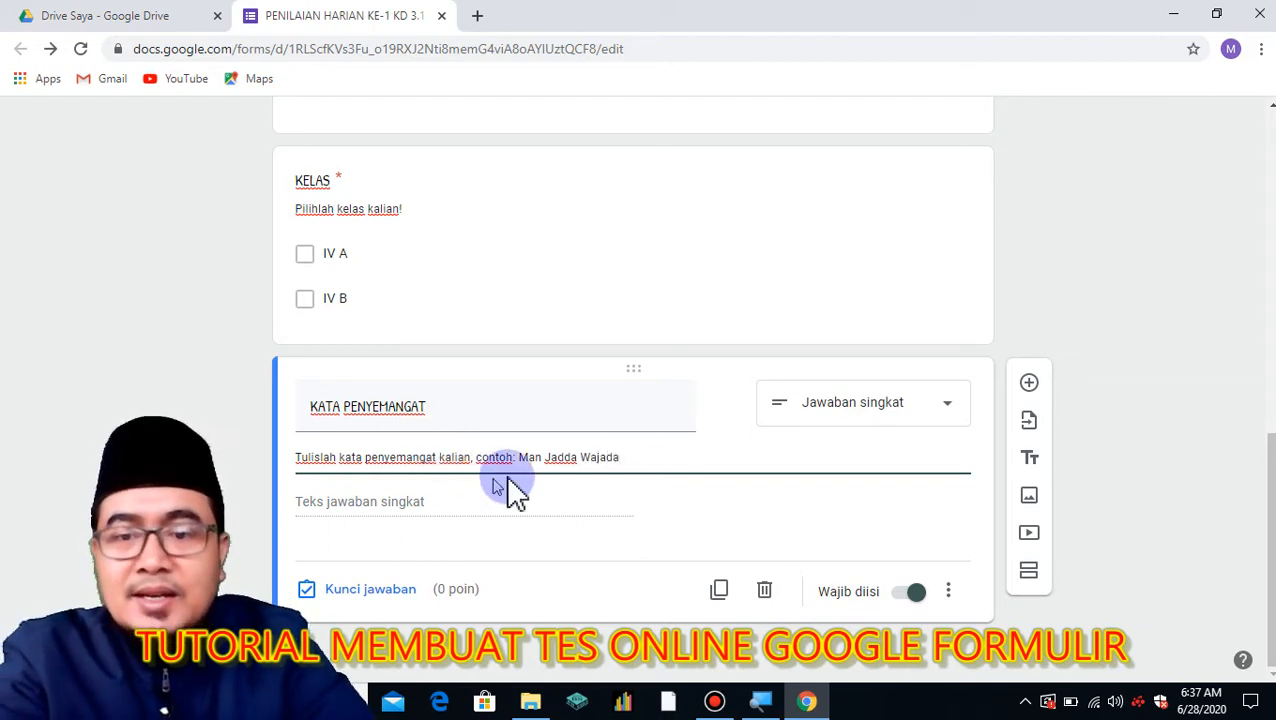
{"action": "left_click", "coordinate": [720, 592]}
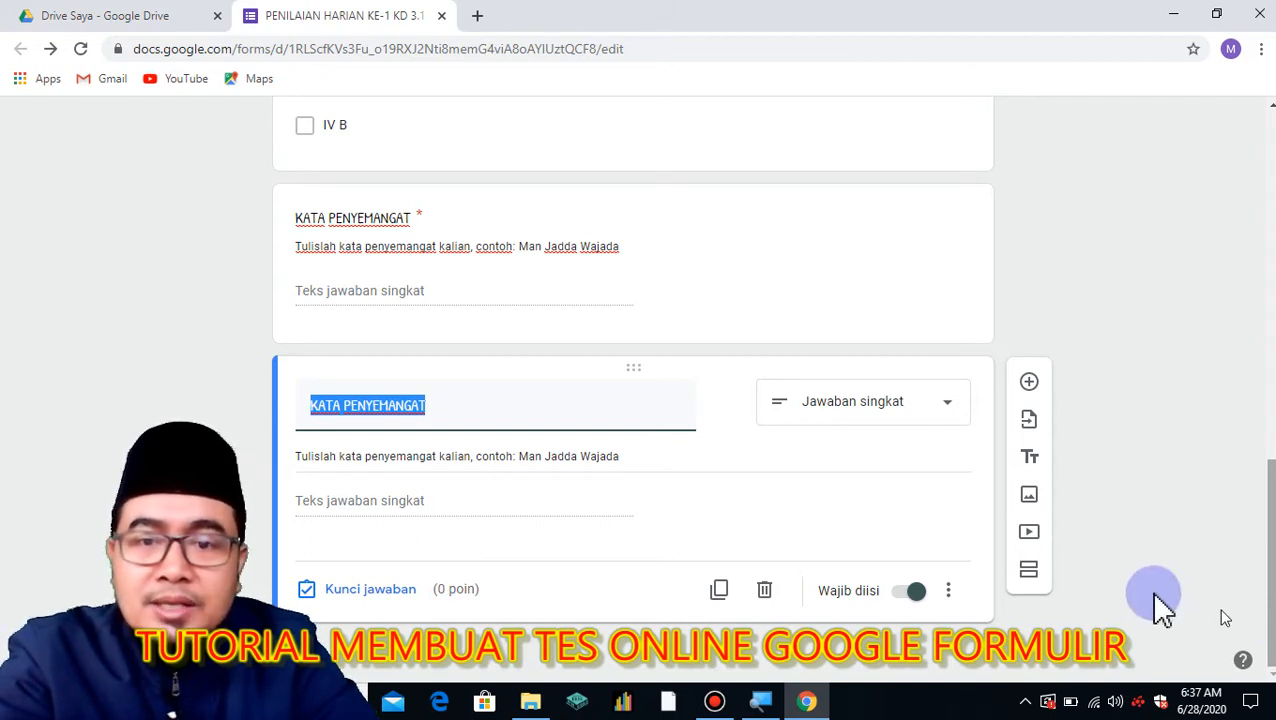
Rename the copy 'PASSWORD' with hint 'Tulislah password yang telah diberikan oleh guru kalian!'.
{"action": "type", "text": "PASSWORD"}
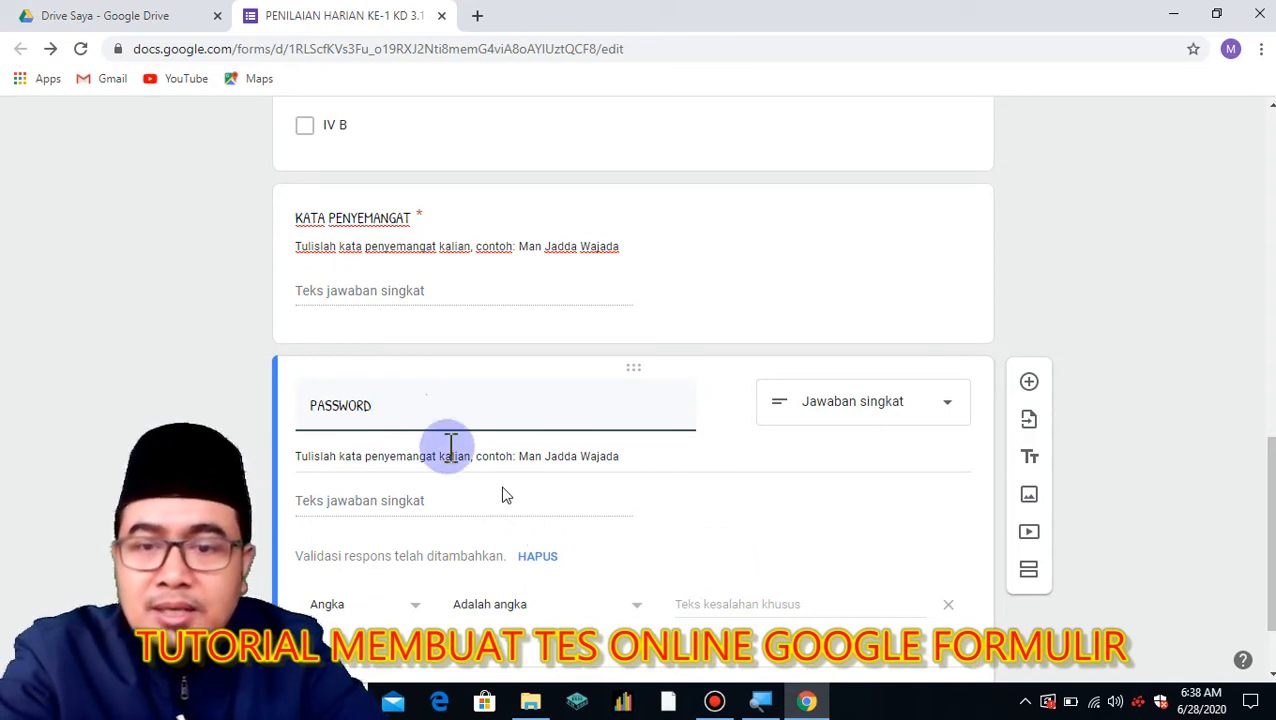
{"action": "triple_click", "coordinate": [632, 456]}
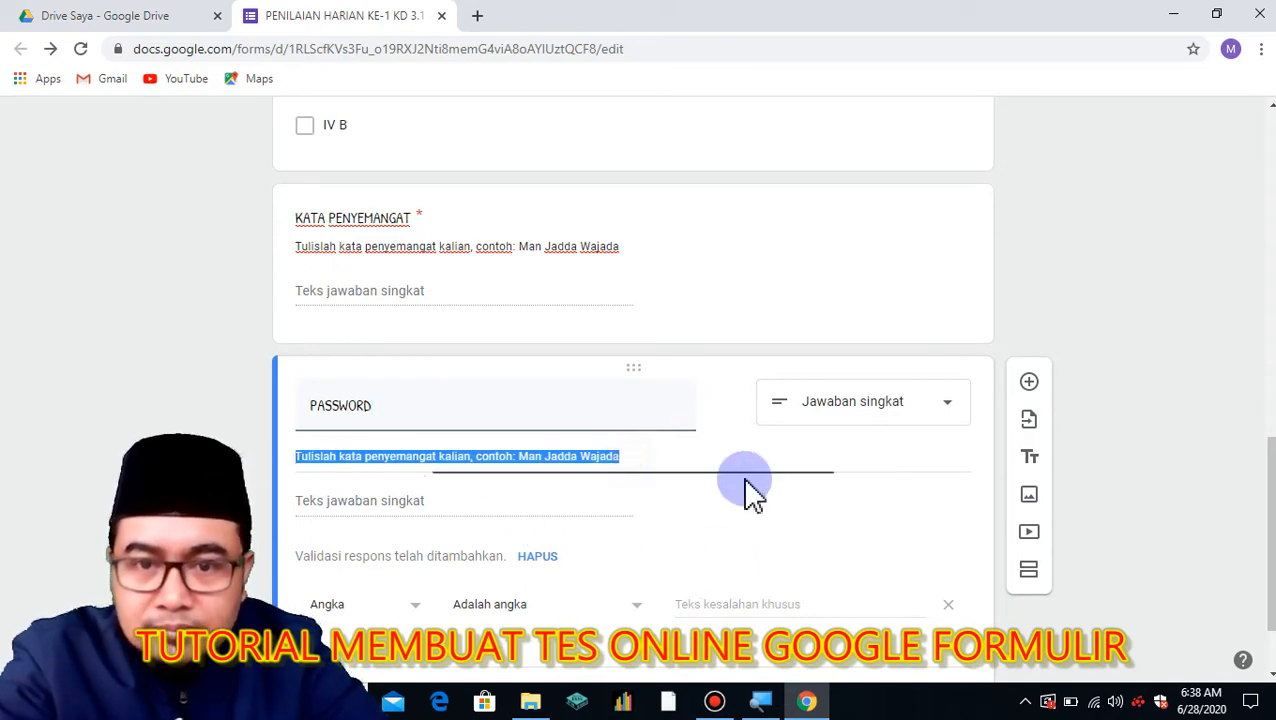
{"action": "type", "text": "Tuy"}
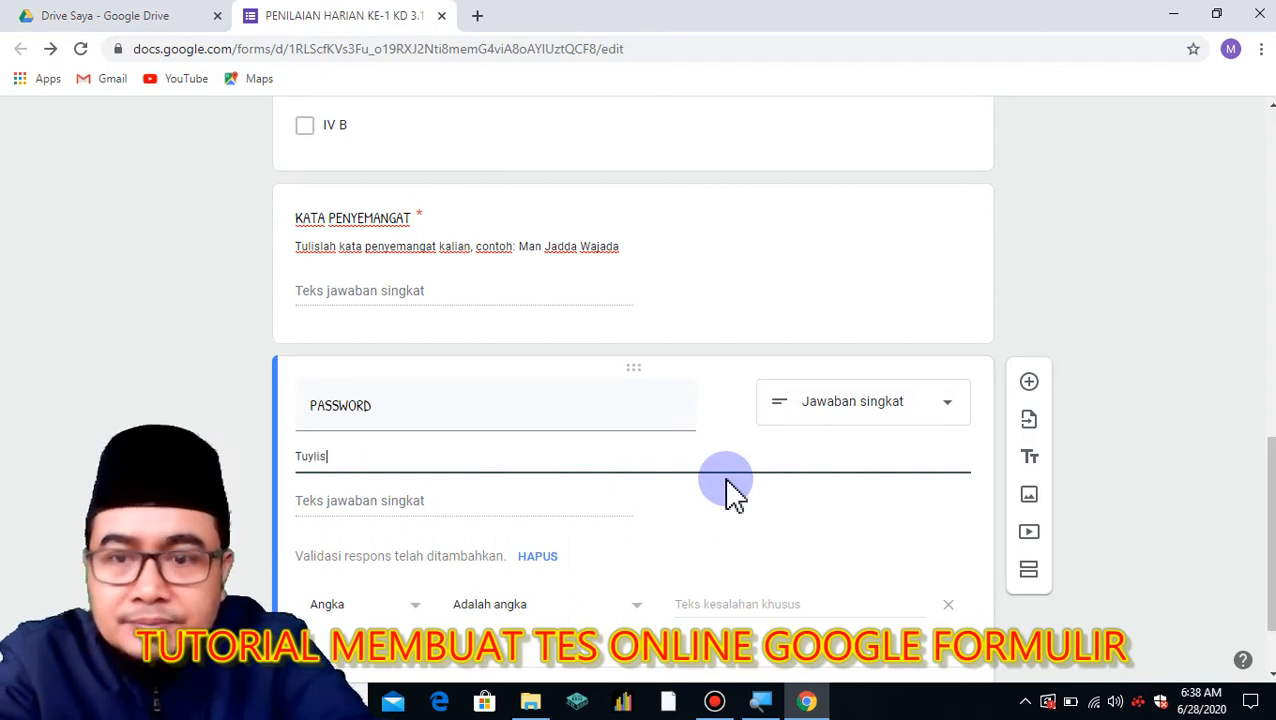
{"action": "key", "text": "BackSpace"}
{"action": "type", "text": "lislah"}
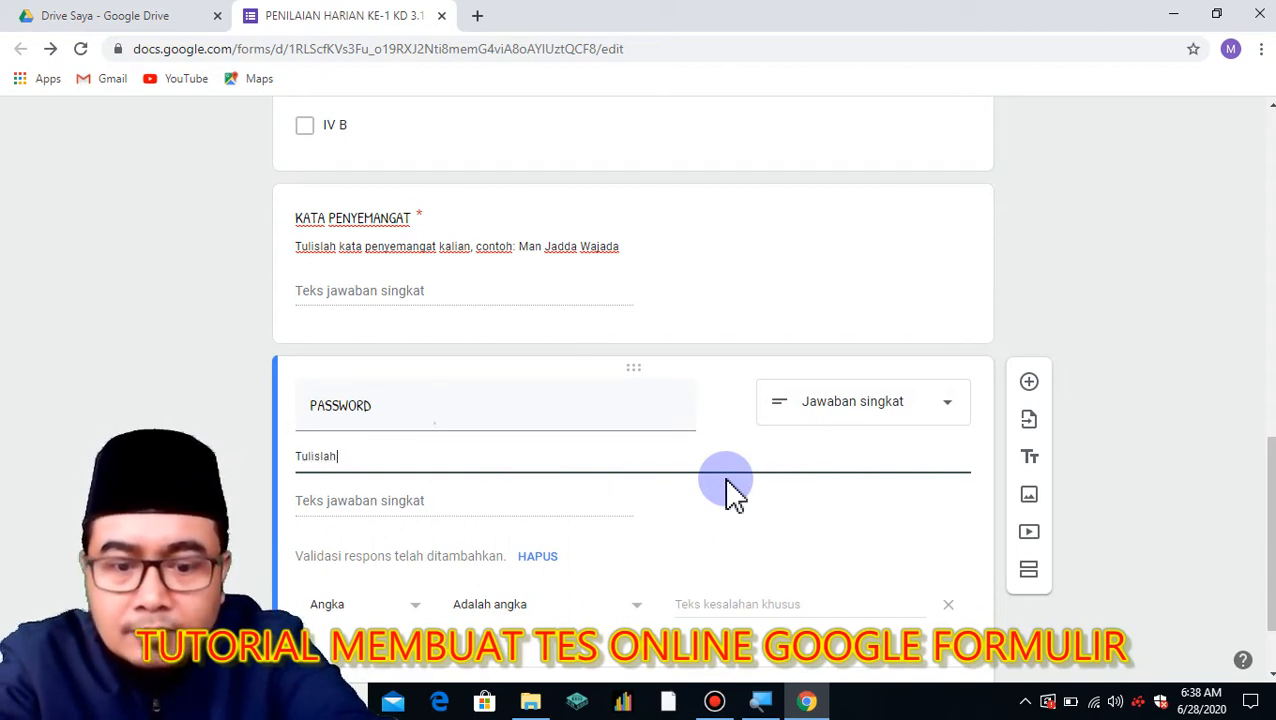
{"action": "type", "text": " password"}
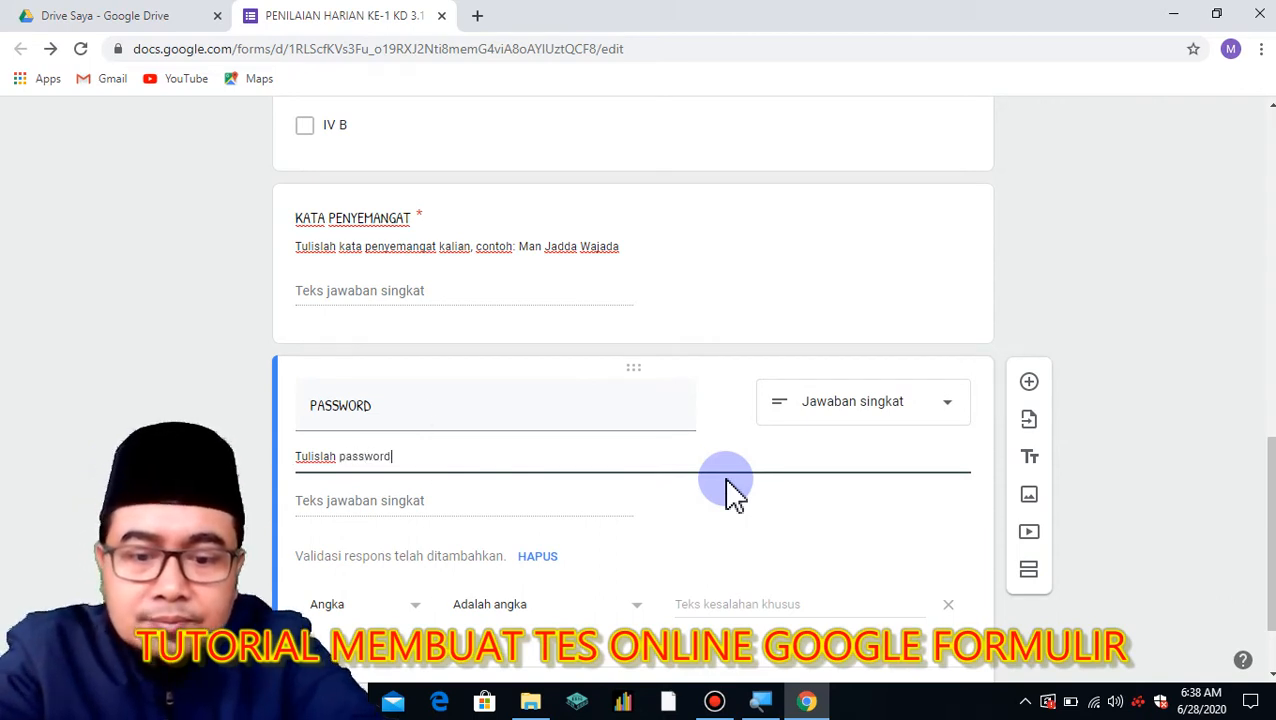
{"action": "type", "text": " yang telah"}
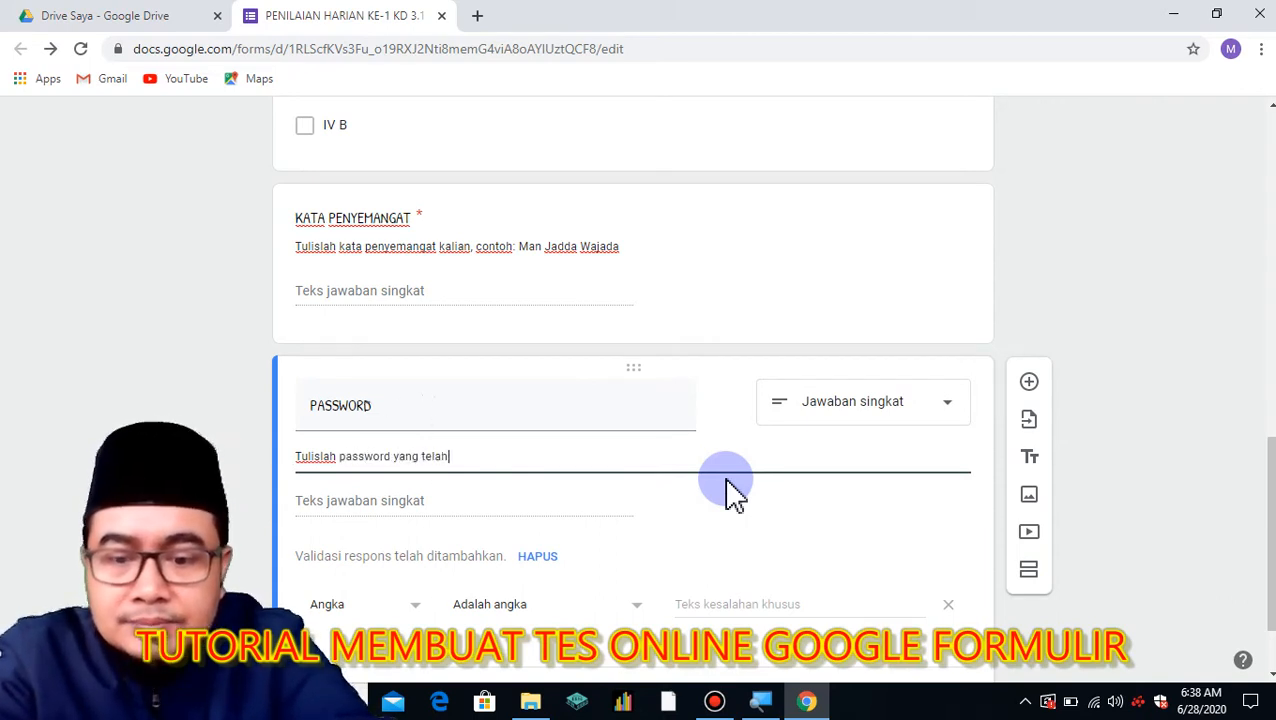
{"action": "type", "text": " diberikan oleh gur"}
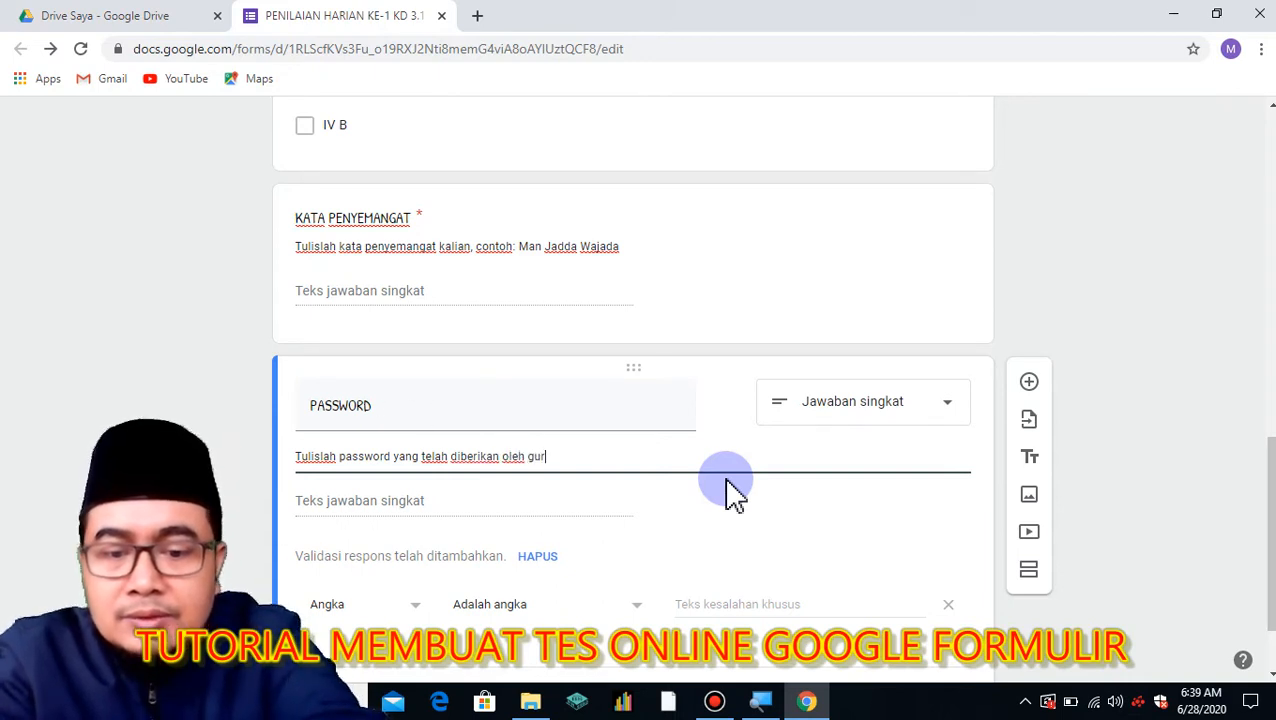
{"action": "type", "text": "yu kalian"}
{"action": "key", "text": "BackSpace"}
{"action": "type", "text": "u kalian!"}
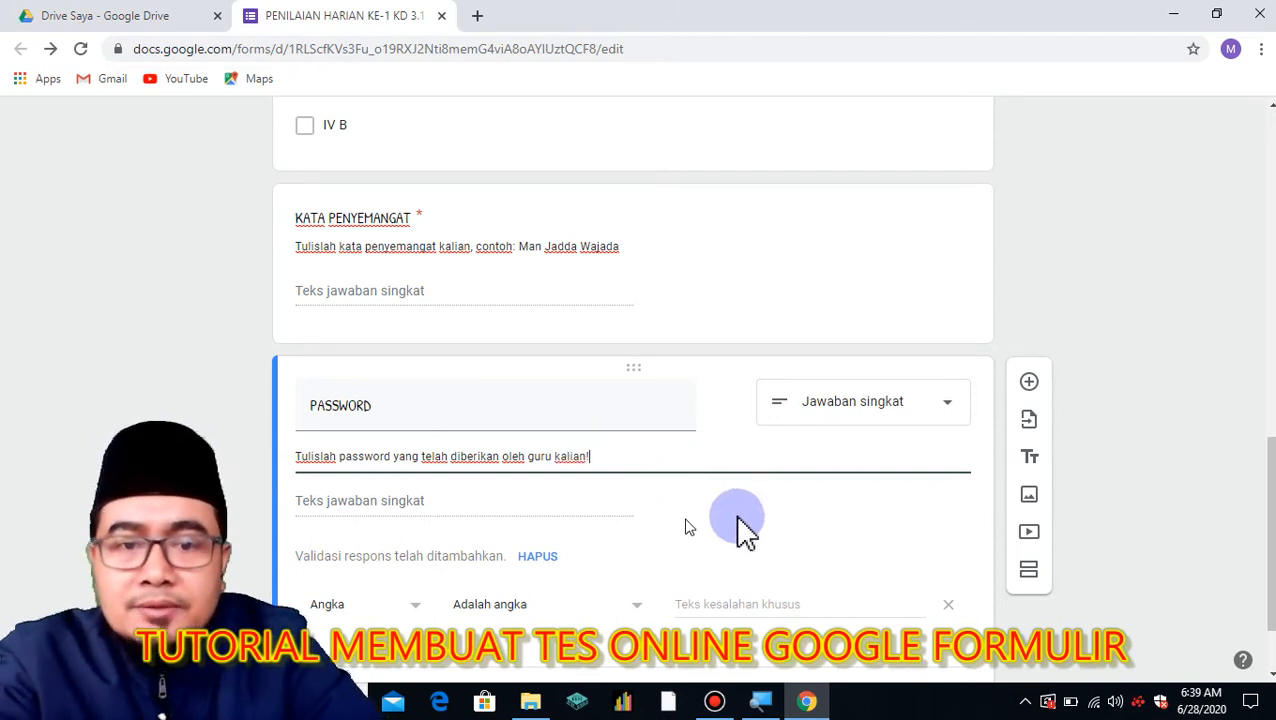
Validate PASSWORD as text containing the set password, erroring 'Maaf Password anda salah, Ulangi lagi'.
{"action": "scroll", "coordinate": [900, 505], "scroll_direction": "down", "scroll_amount": 1}
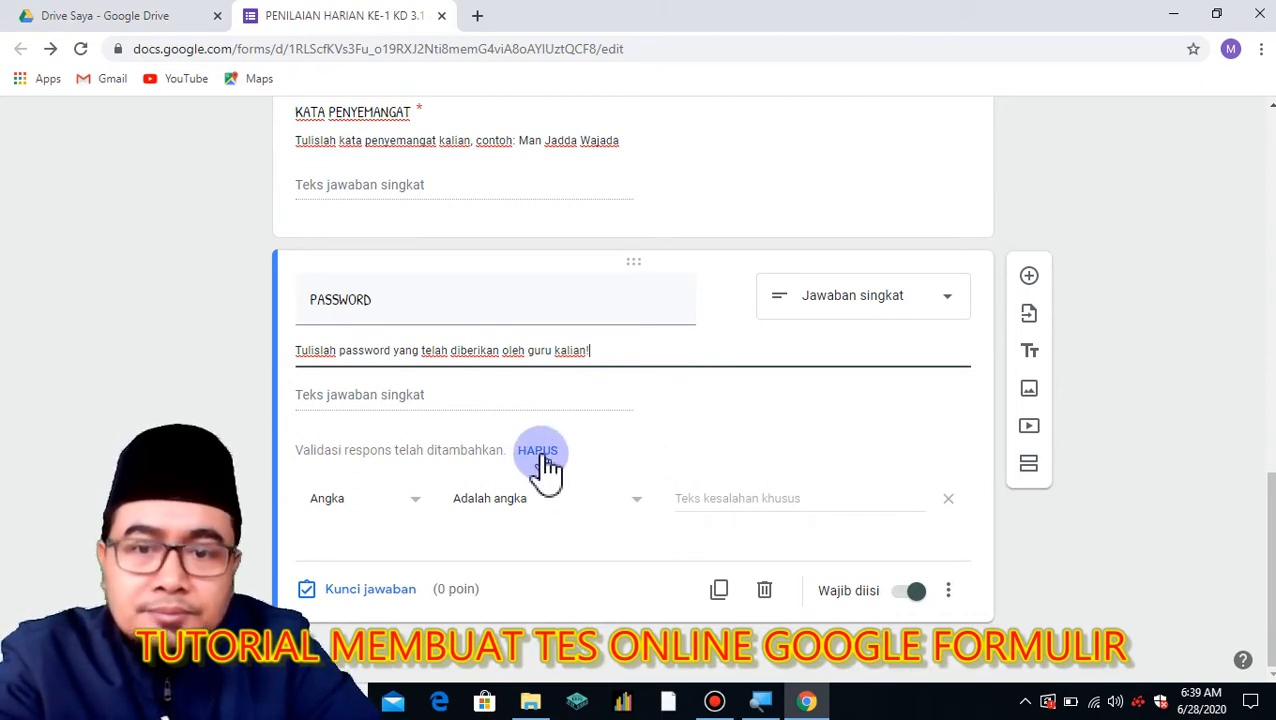
{"action": "left_click", "coordinate": [410, 515]}
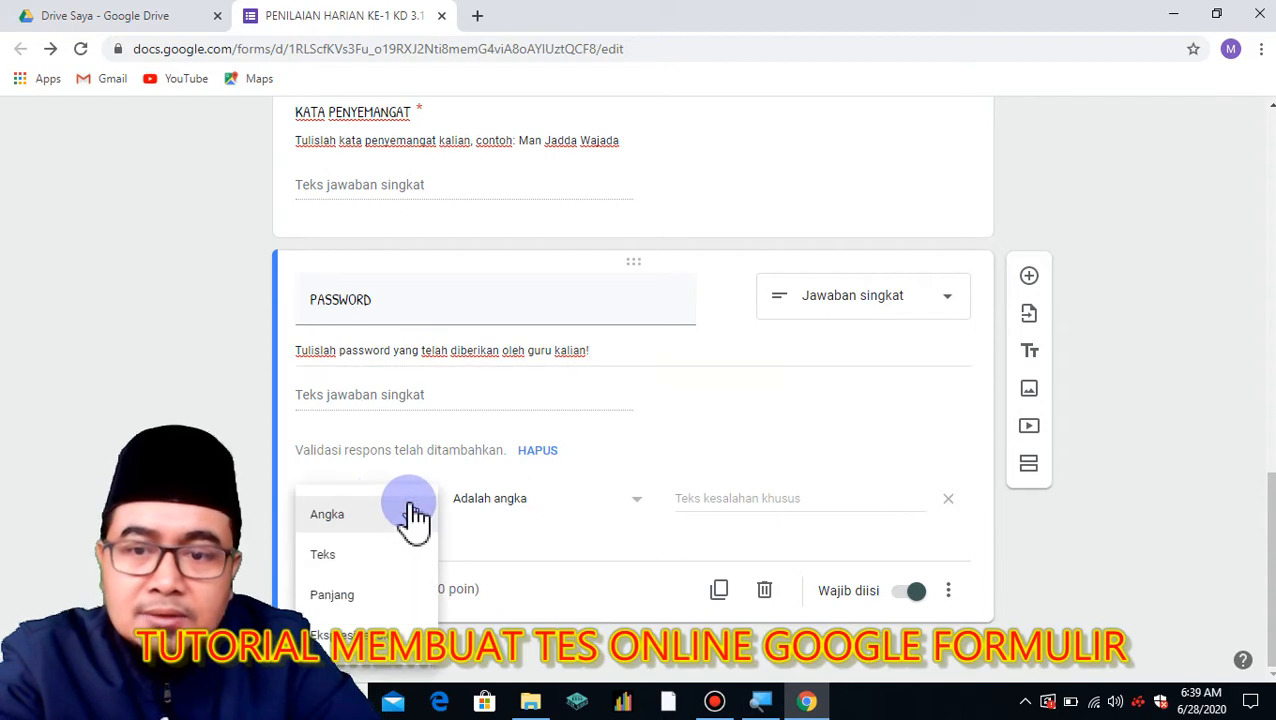
{"action": "left_click", "coordinate": [385, 555]}
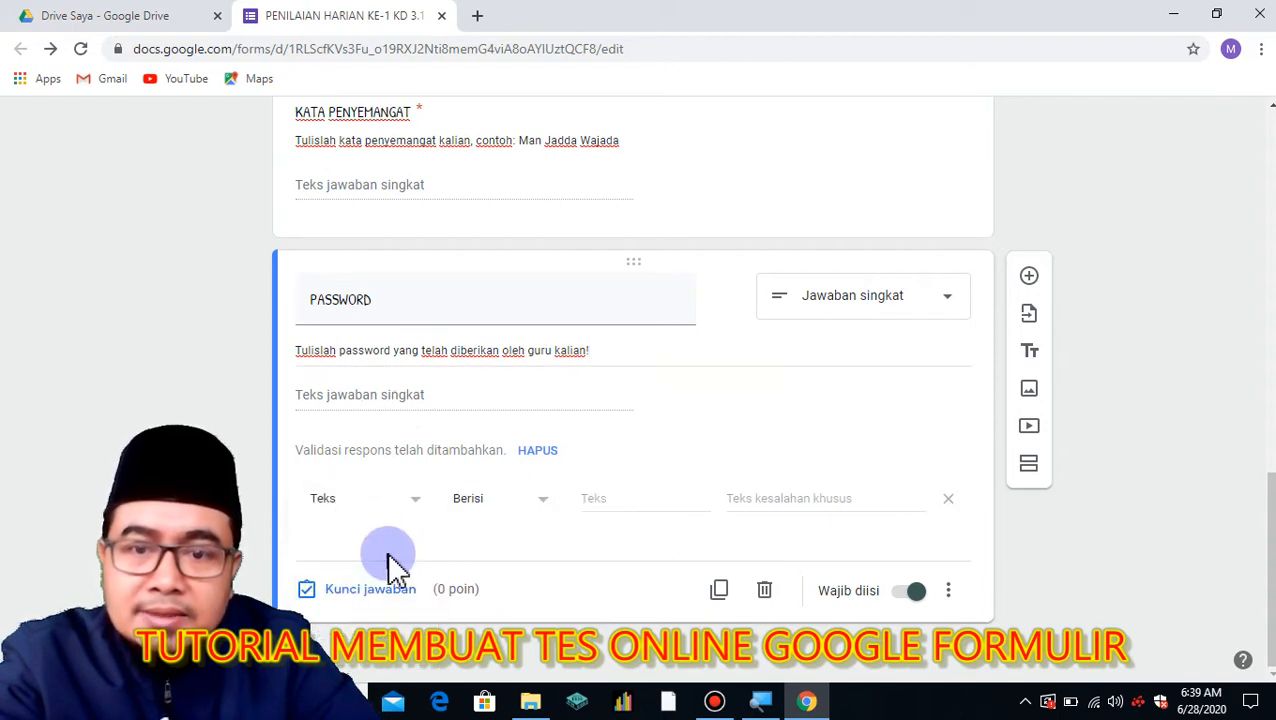
{"action": "left_click", "coordinate": [622, 498]}
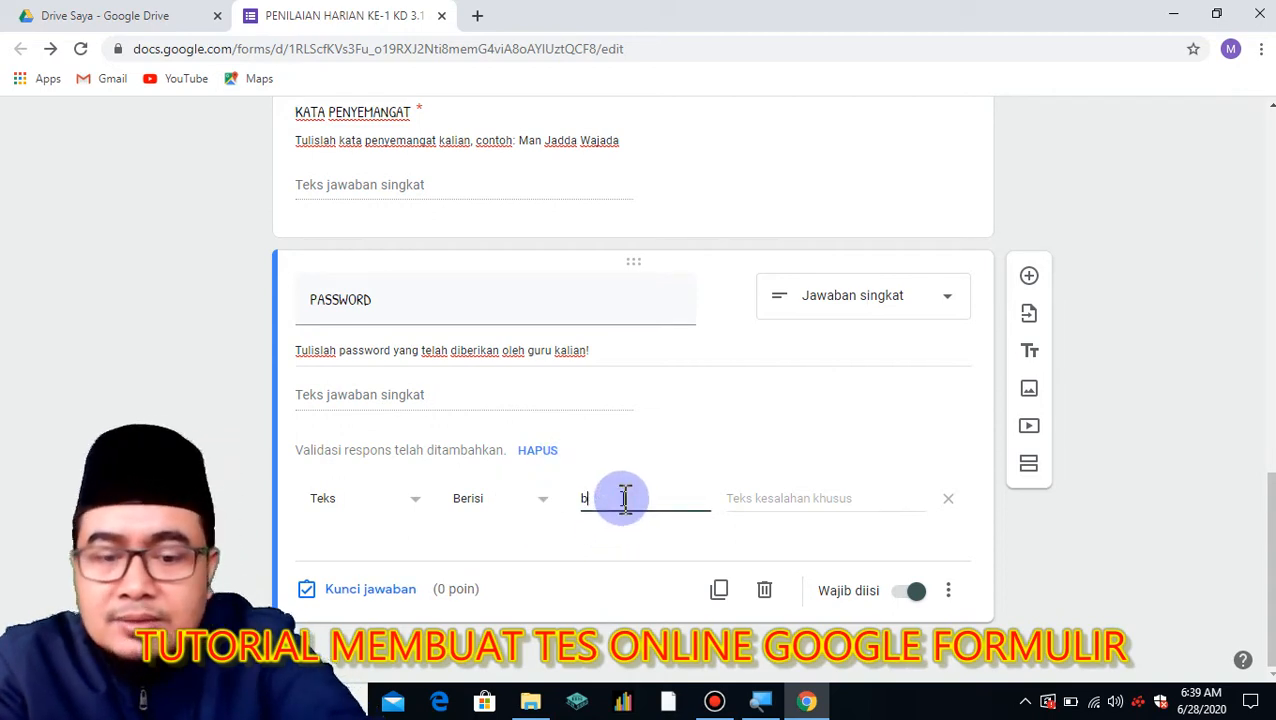
{"action": "left_click", "coordinate": [777, 490]}
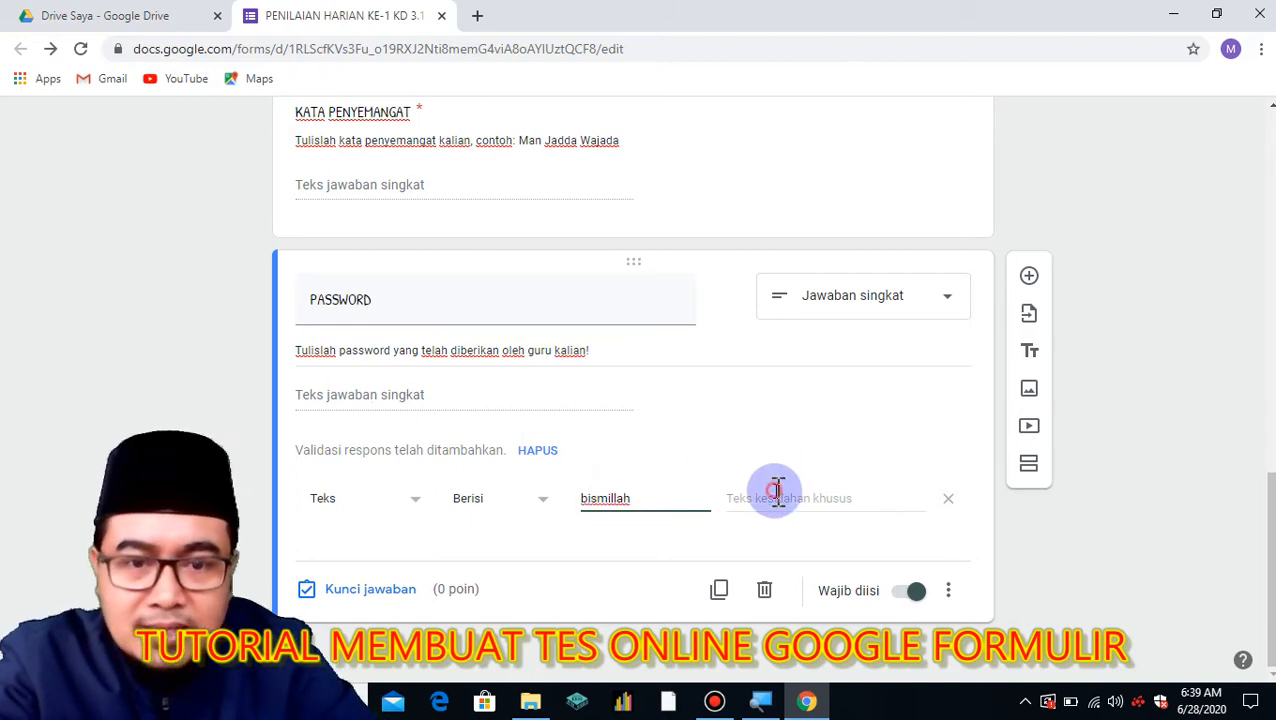
{"action": "type", "text": "Maaf Password anda"}
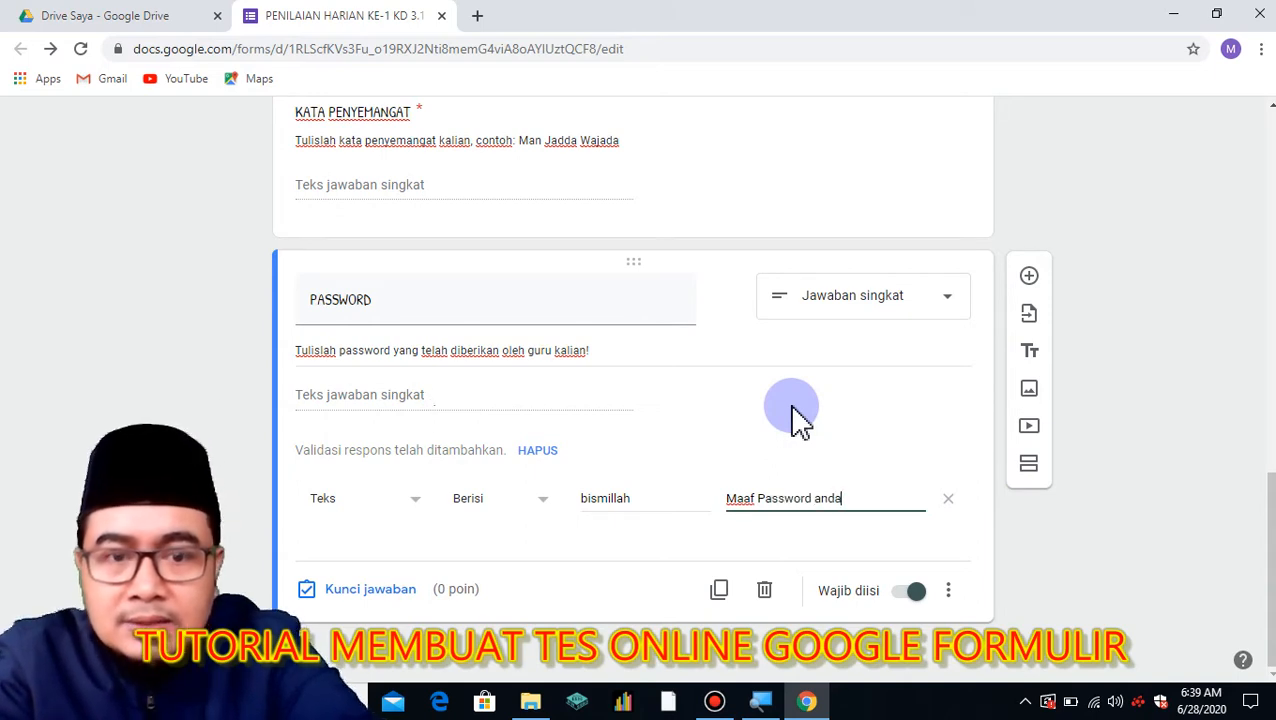
{"action": "type", "text": " salah, "}
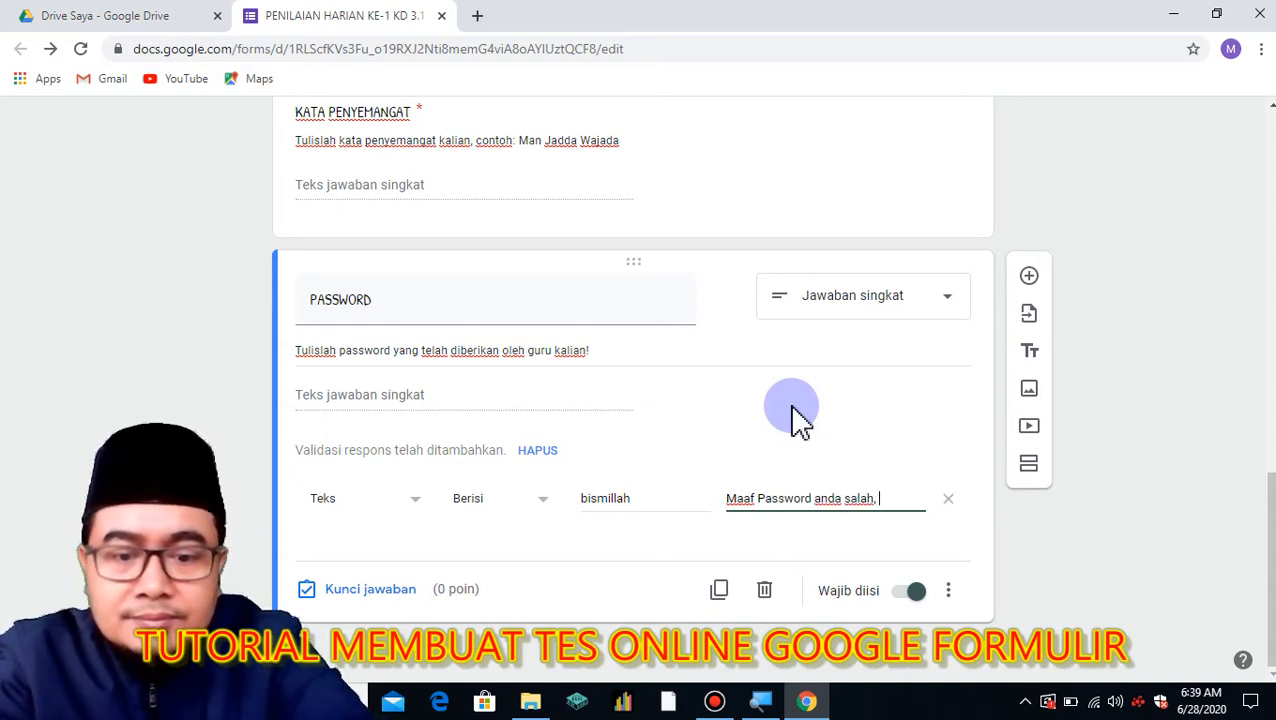
{"action": "type", "text": "Ulangi lagi"}
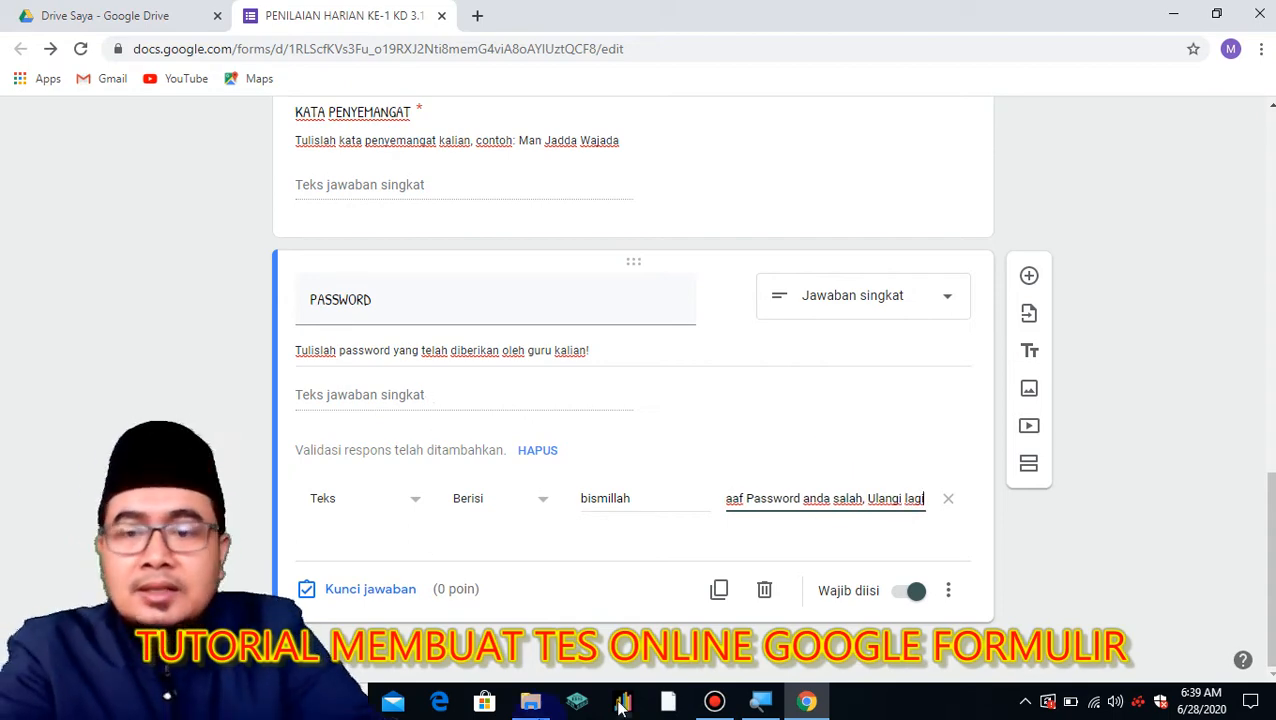
{"action": "scroll", "coordinate": [880, 400], "scroll_direction": "up", "scroll_amount": 10}
{"action": "scroll", "coordinate": [788, 318], "scroll_direction": "up", "scroll_amount": 1}
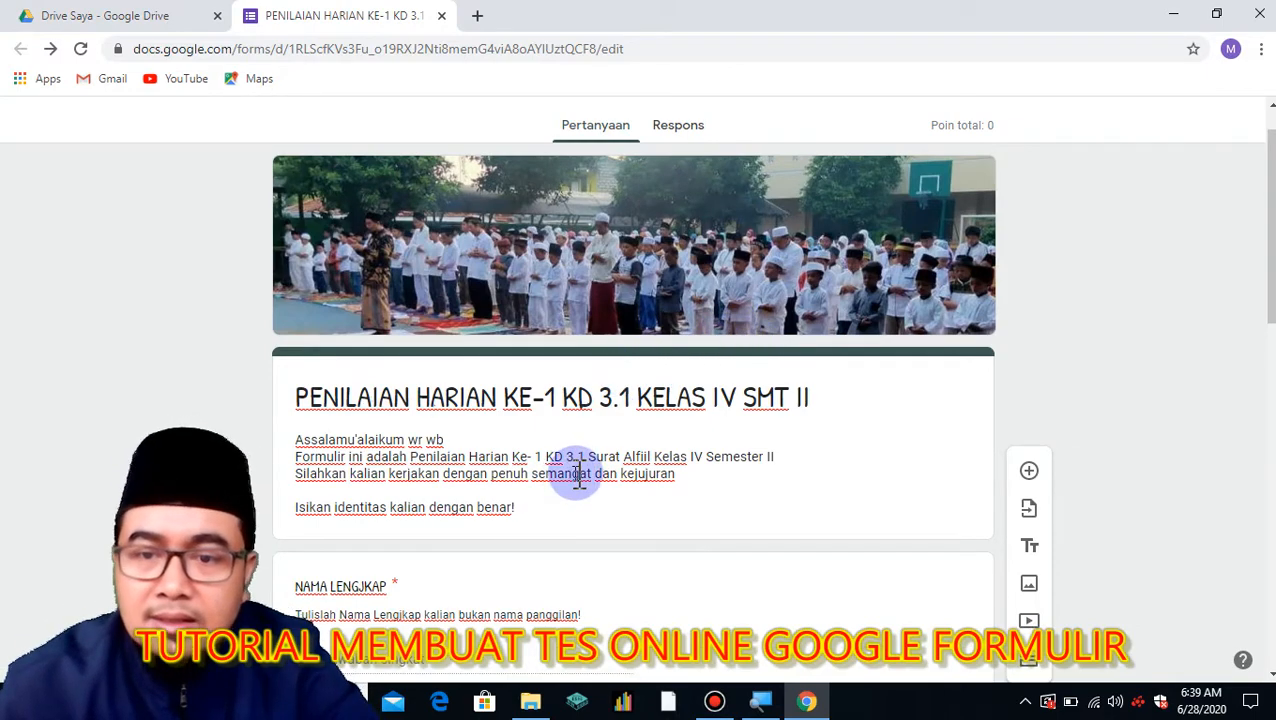
{"action": "scroll", "coordinate": [585, 480], "scroll_direction": "down", "scroll_amount": 12}
{"action": "scroll", "coordinate": [597, 499], "scroll_direction": "up", "scroll_amount": 12}
{"action": "scroll", "coordinate": [605, 480], "scroll_direction": "down", "scroll_amount": 4}
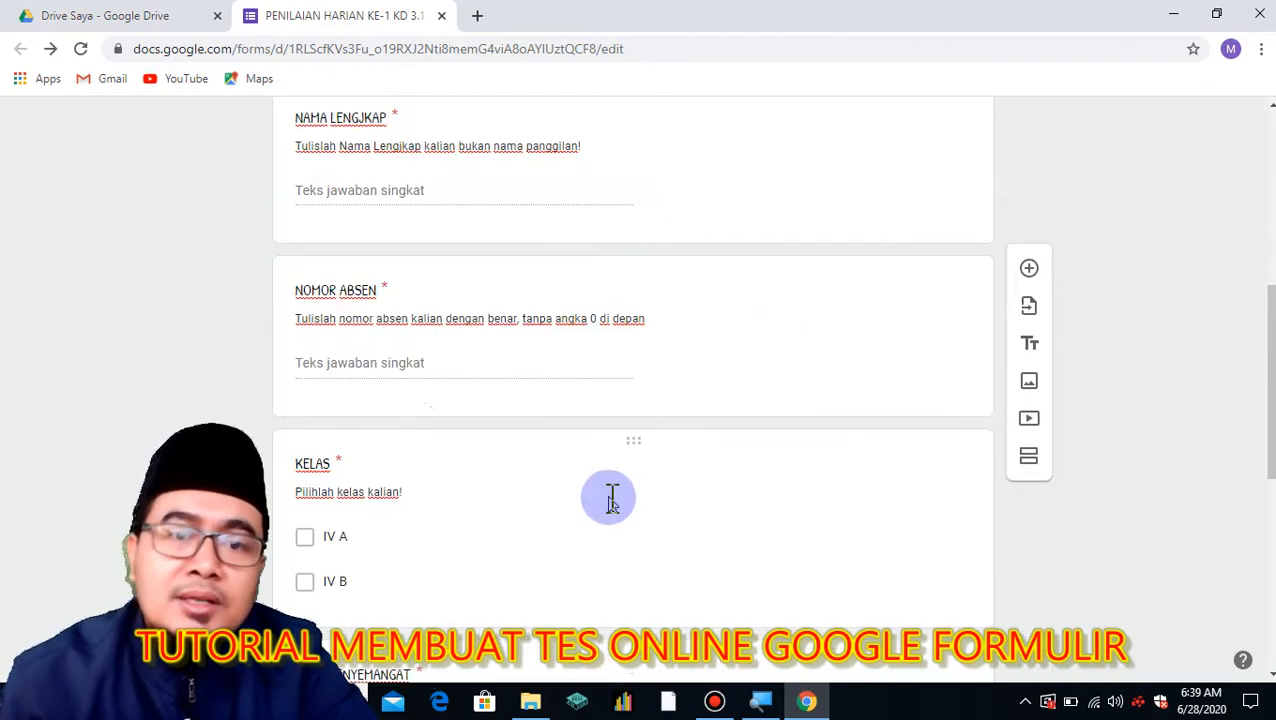
{"action": "scroll", "coordinate": [612, 500], "scroll_direction": "down", "scroll_amount": 2}
{"action": "scroll", "coordinate": [830, 505], "scroll_direction": "down", "scroll_amount": 3}
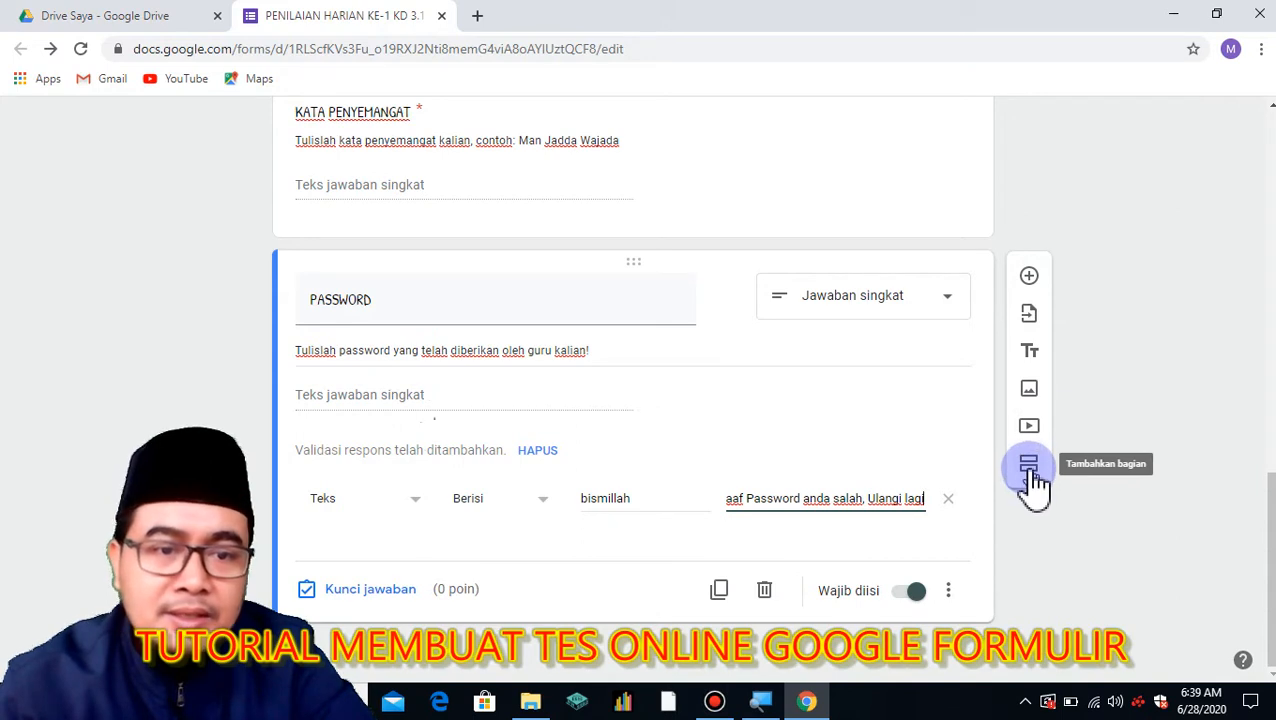
{"action": "left_click", "coordinate": [1029, 470]}
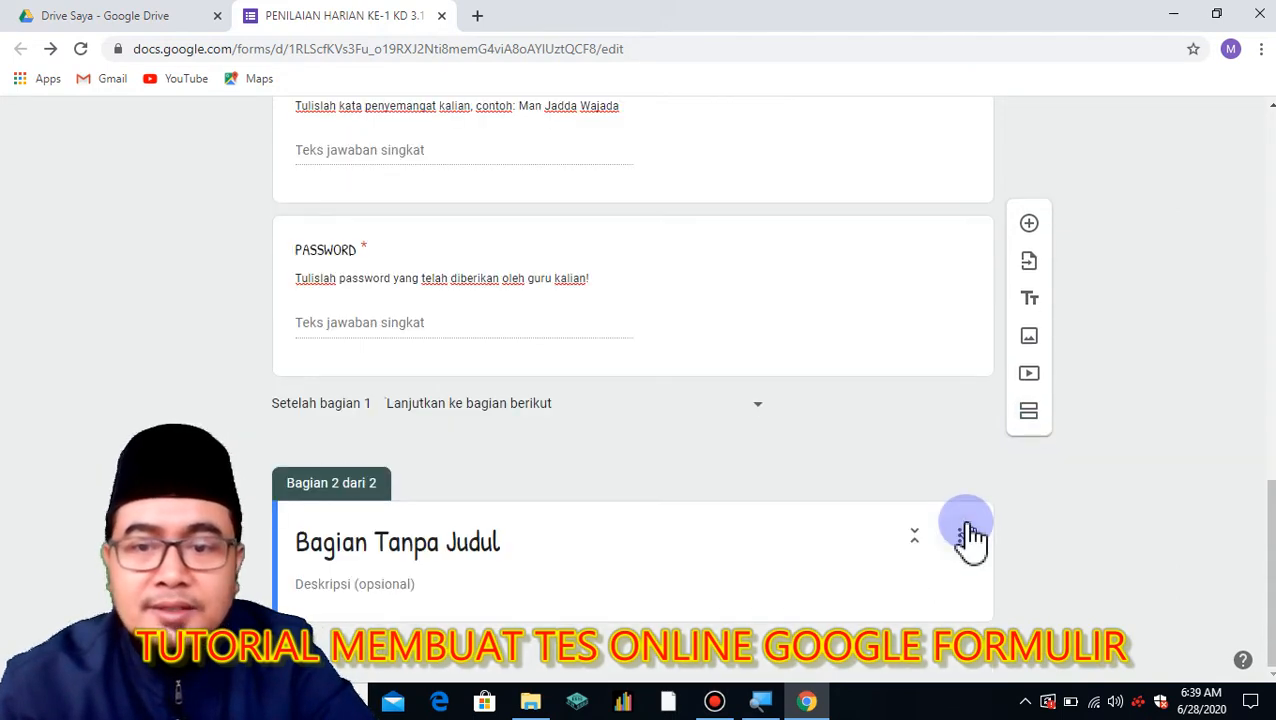
Title the new section 'NASKAH SOAL' and describe it 'Pilihlah Jawaban yang paling tepat!'.
{"action": "left_click", "coordinate": [505, 545]}
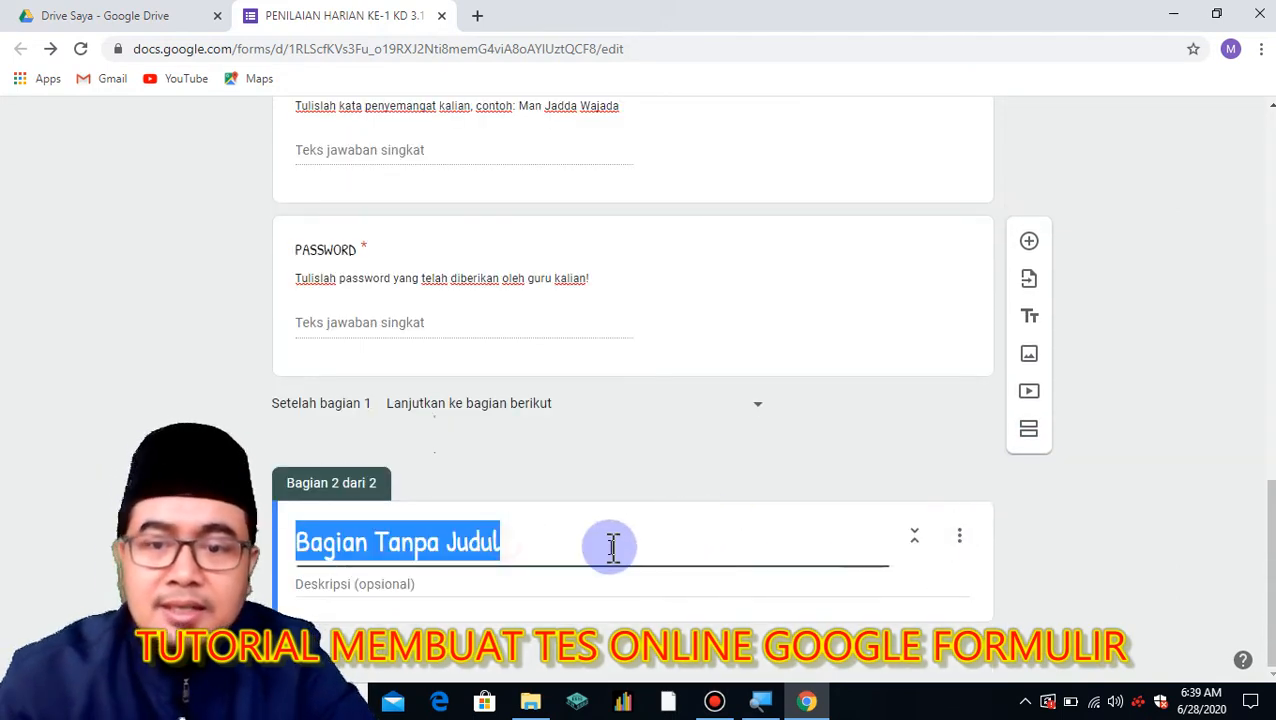
{"action": "type", "text": "NASKAH SOAL"}
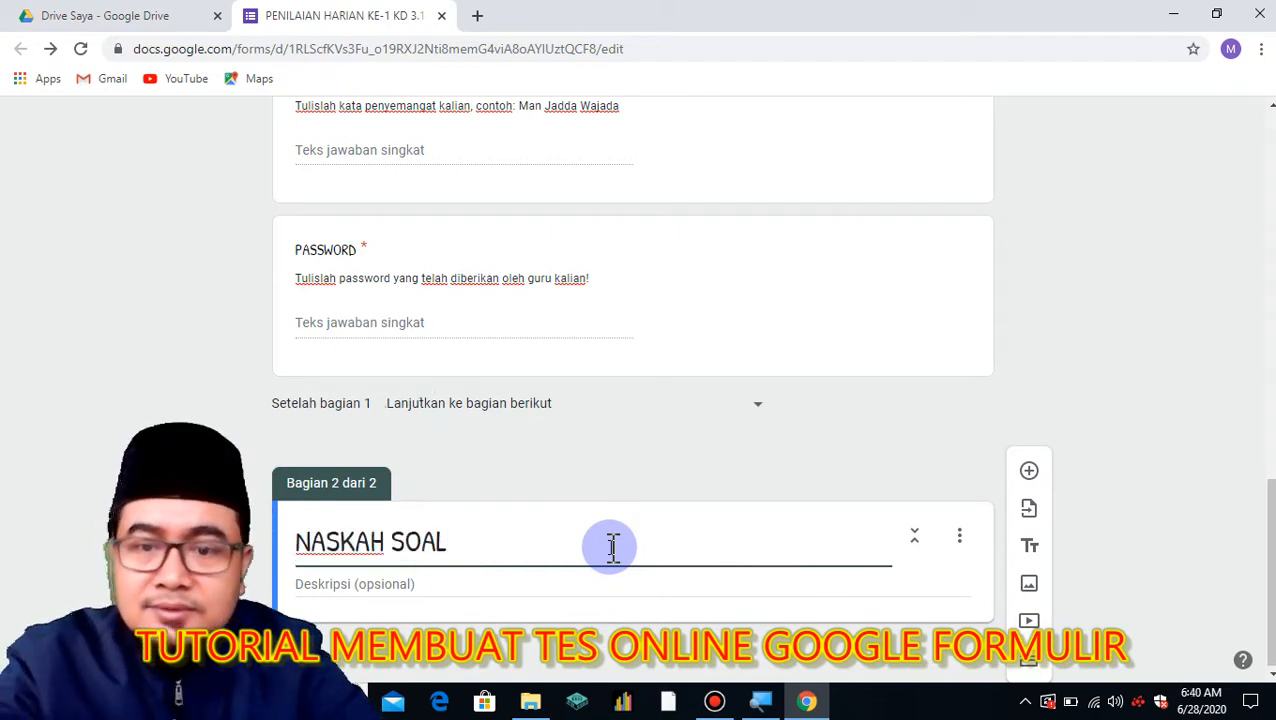
{"action": "left_click", "coordinate": [464, 586]}
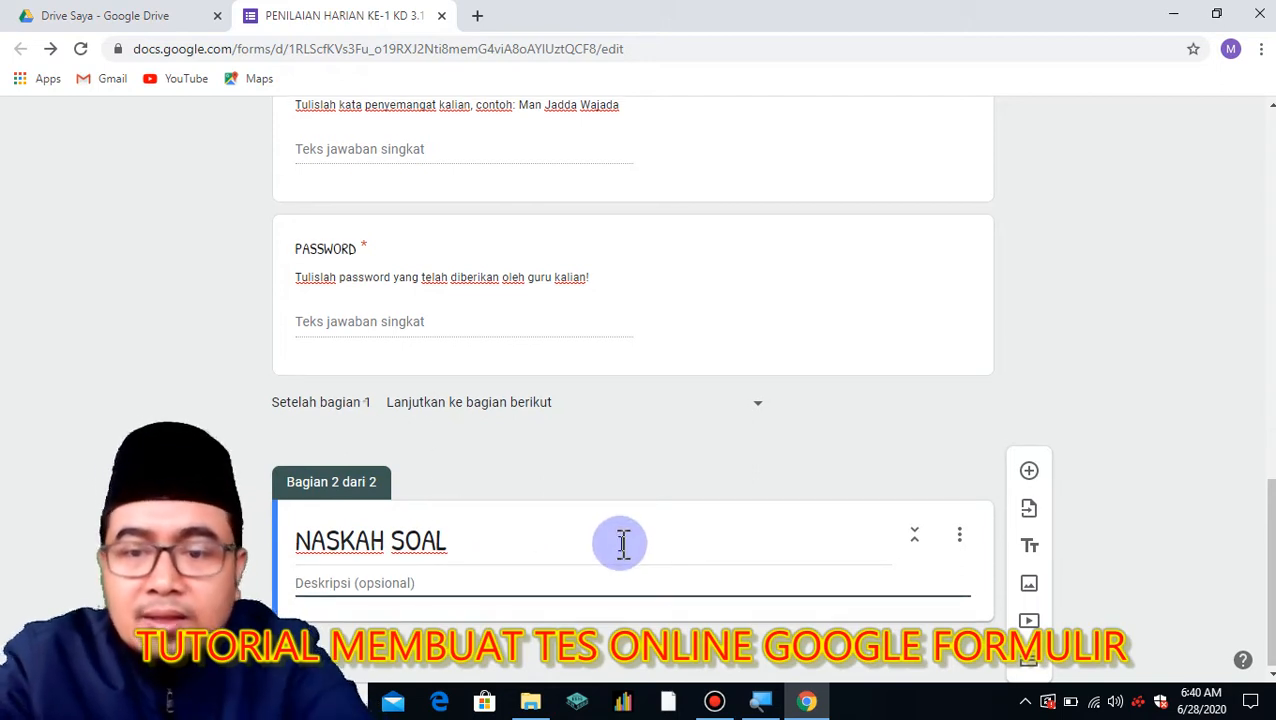
{"action": "type", "text": "Pi"}
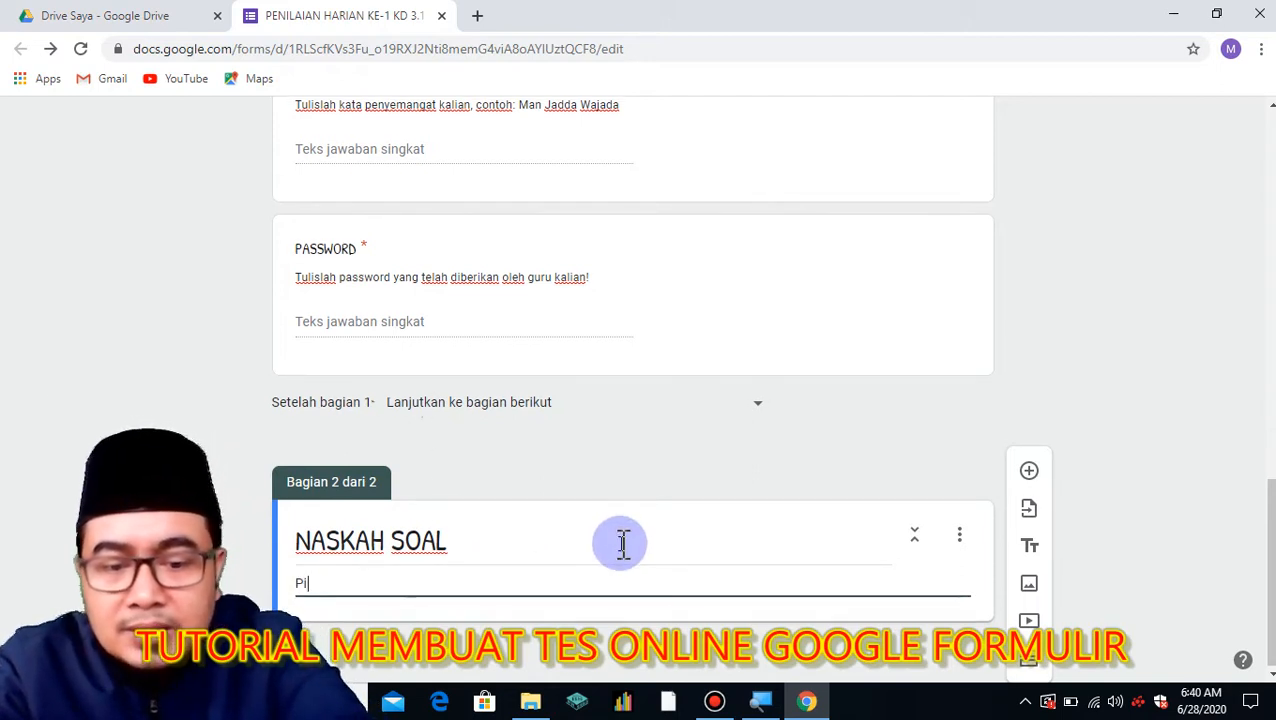
{"action": "type", "text": "lihla"}
{"action": "type", "text": "h Jawana"}
{"action": "type", "text": "ban yang "}
{"action": "type", "text": "paling "}
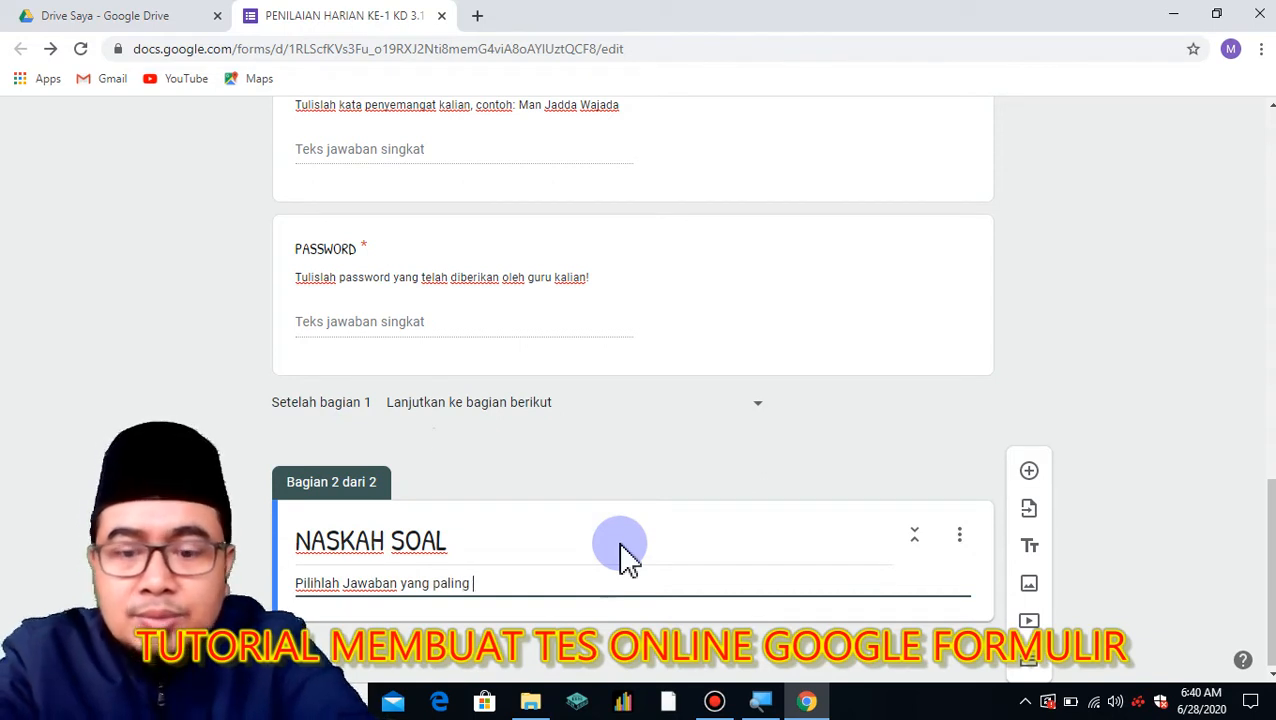
{"action": "type", "text": "benar!"}
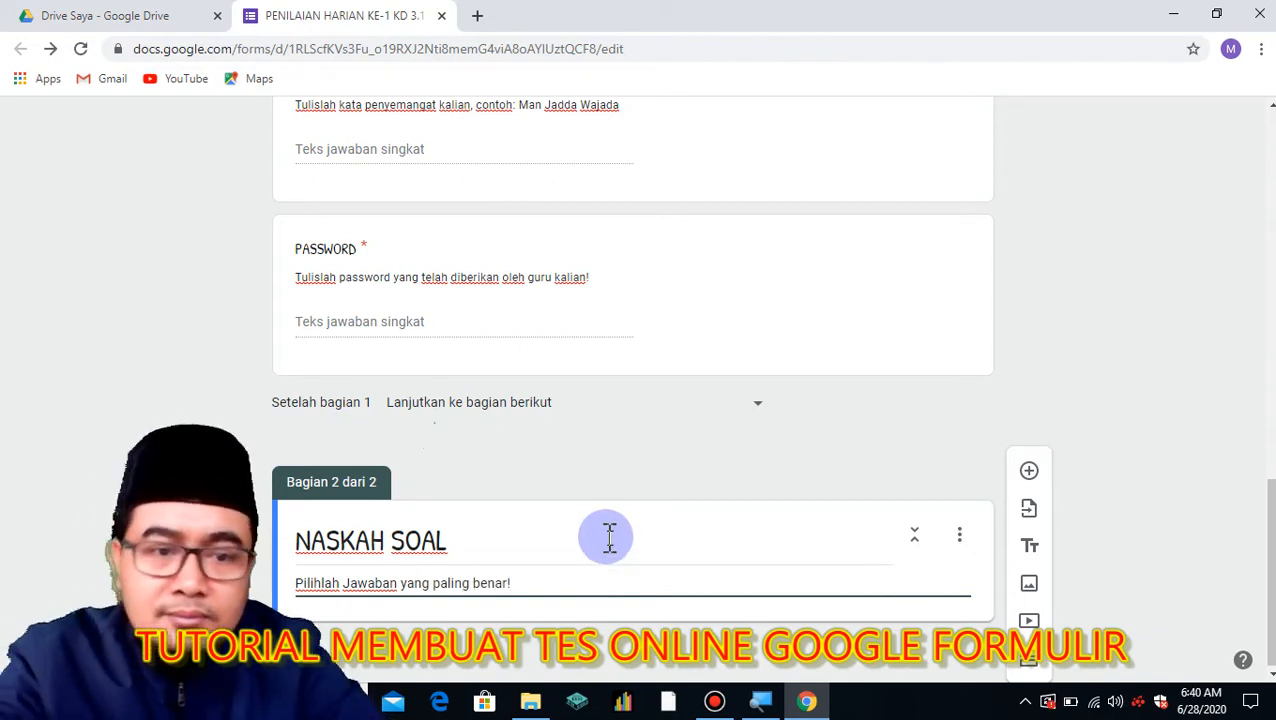
{"action": "key", "text": "BackSpace"}
{"action": "key", "text": "BackSpace"}
{"action": "key", "text": "BackSpace"}
{"action": "key", "text": "BackSpace"}
{"action": "key", "text": "BackSpace"}
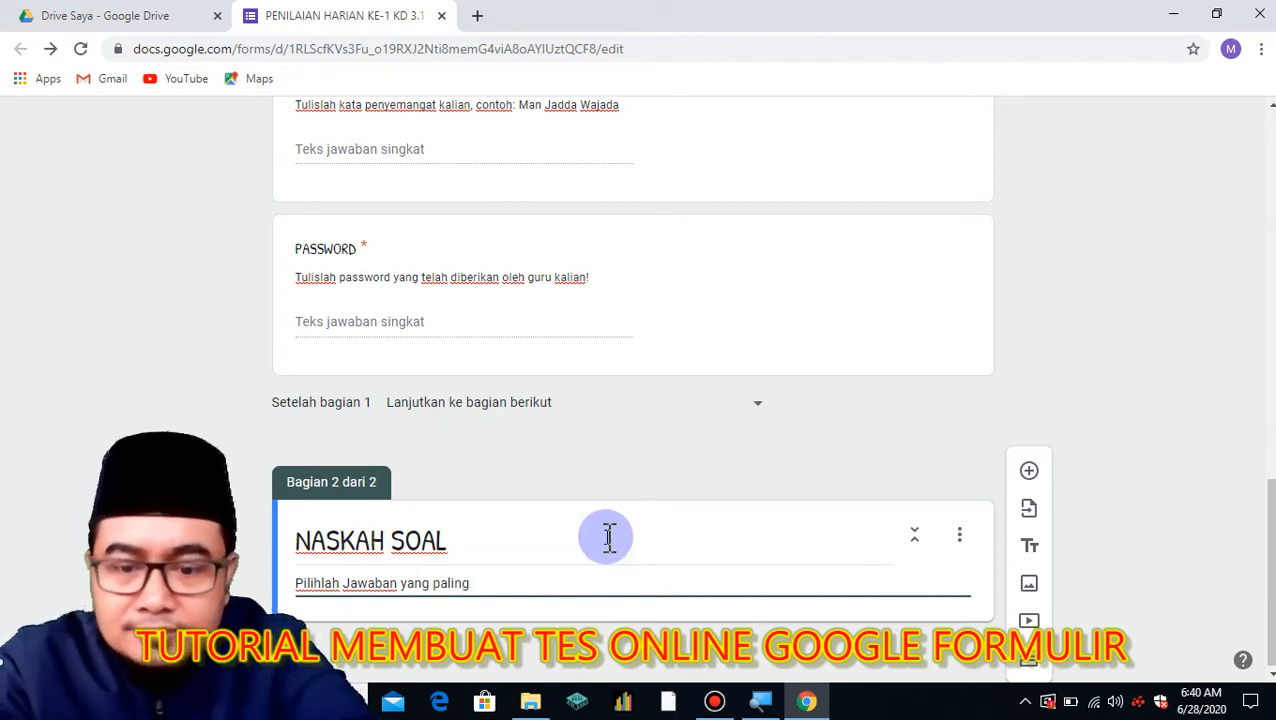
{"action": "type", "text": "tepat!"}
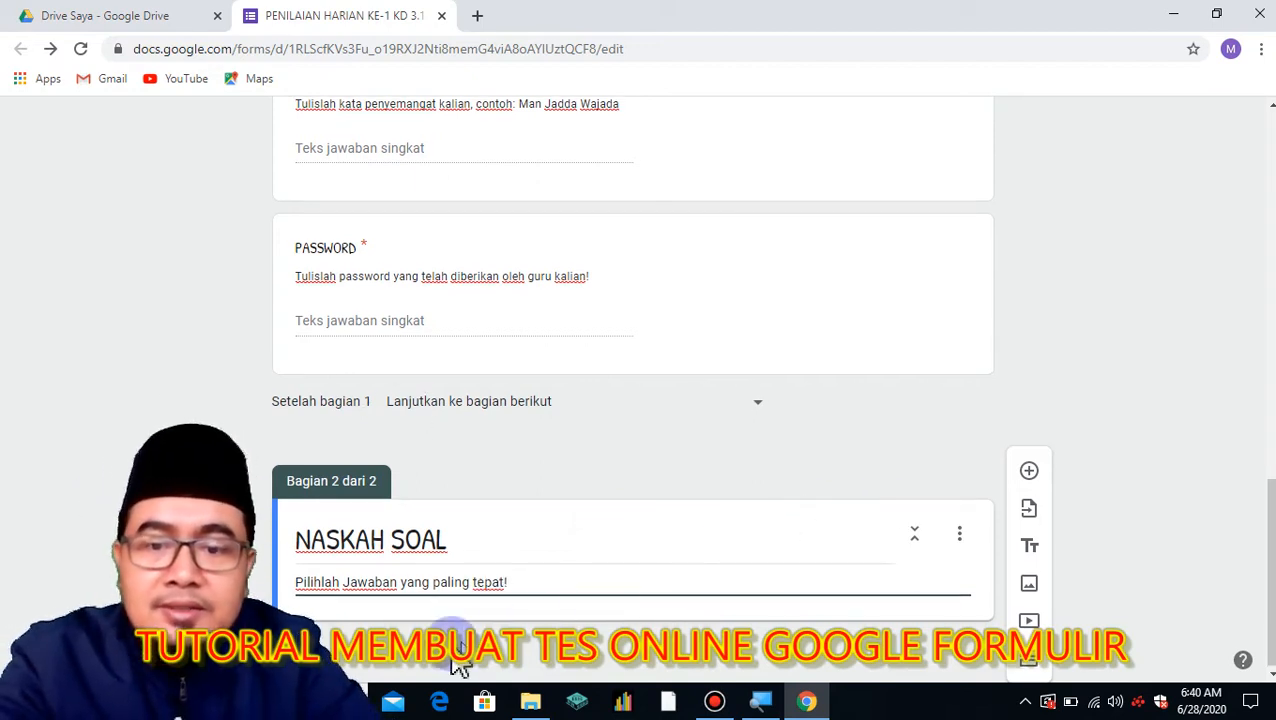
{"action": "left_click", "coordinate": [460, 640]}
{"action": "left_click_drag", "start_coordinate": [1268, 536], "coordinate": [1268, 543]}
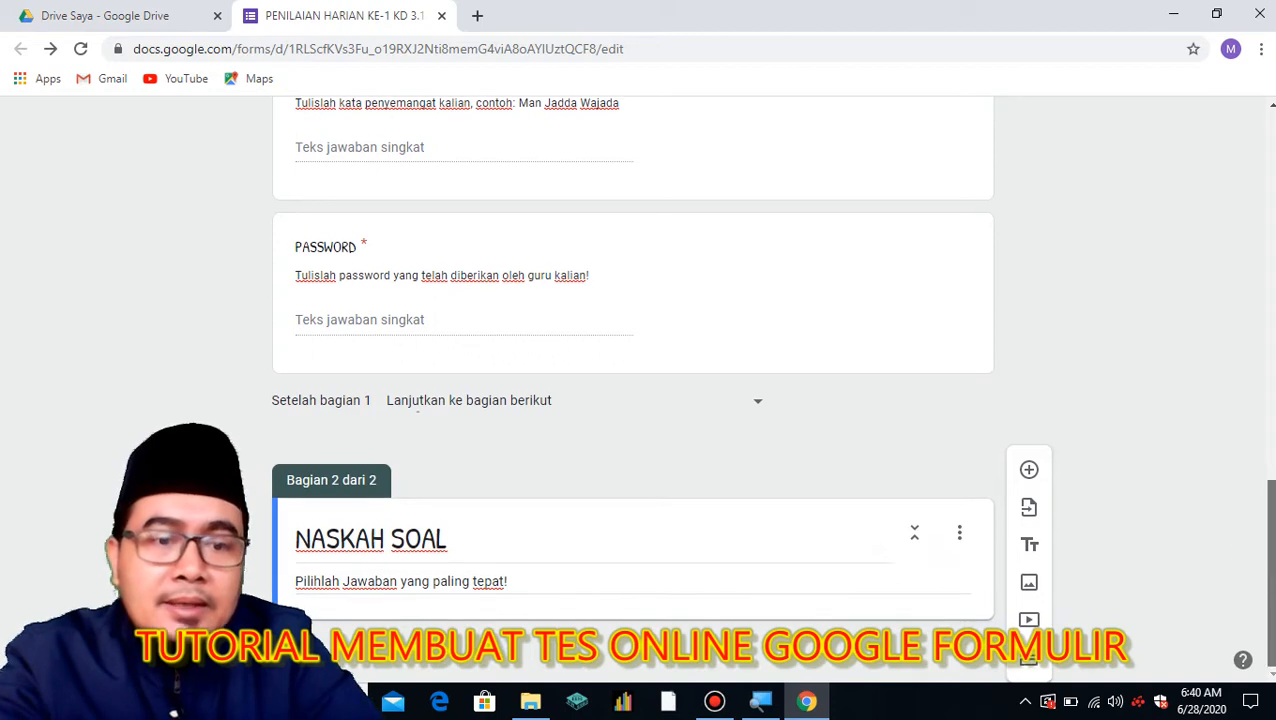
Add a multiple-choice question to NASKAH SOAL and open File Explorer on the Bandicam folder.
{"action": "left_click", "coordinate": [1029, 470]}
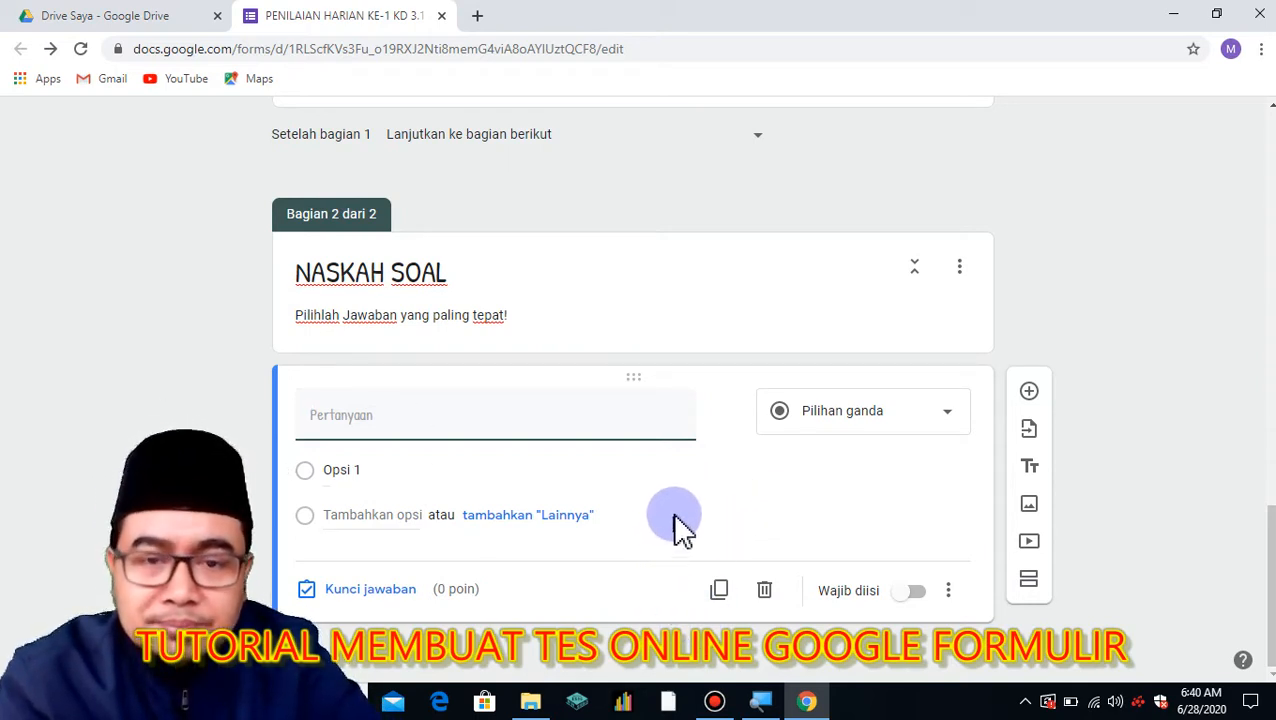
{"action": "left_click", "coordinate": [530, 702]}
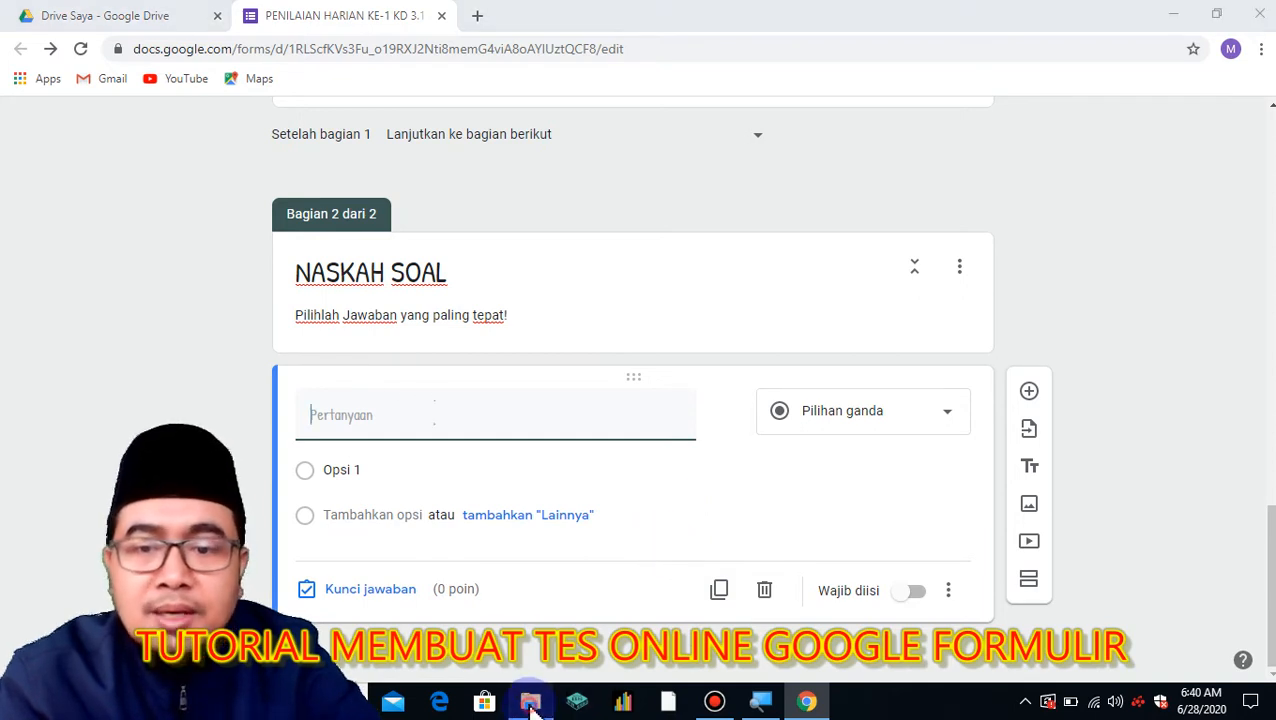
{"action": "left_click_drag", "start_coordinate": [340, 538], "coordinate": [337, 606]}
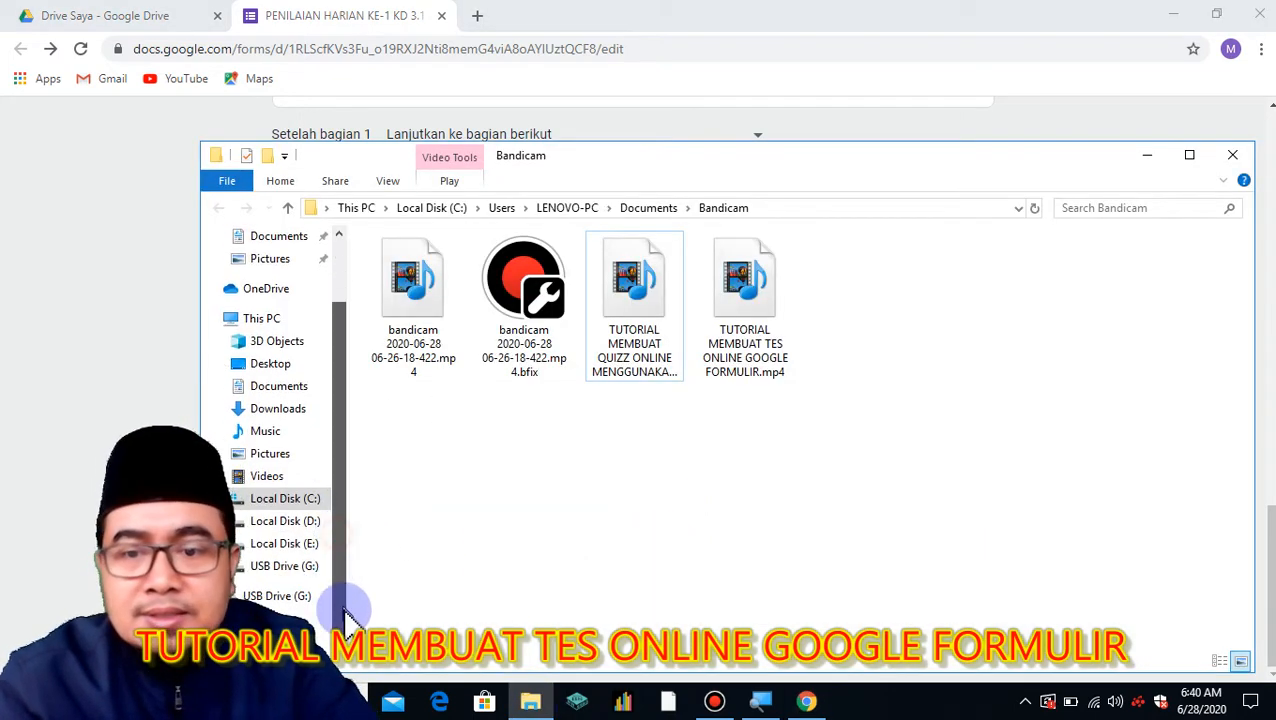
Open PH 1.docx from USB Drive (G:) in Microsoft Word.
{"action": "left_click", "coordinate": [316, 570]}
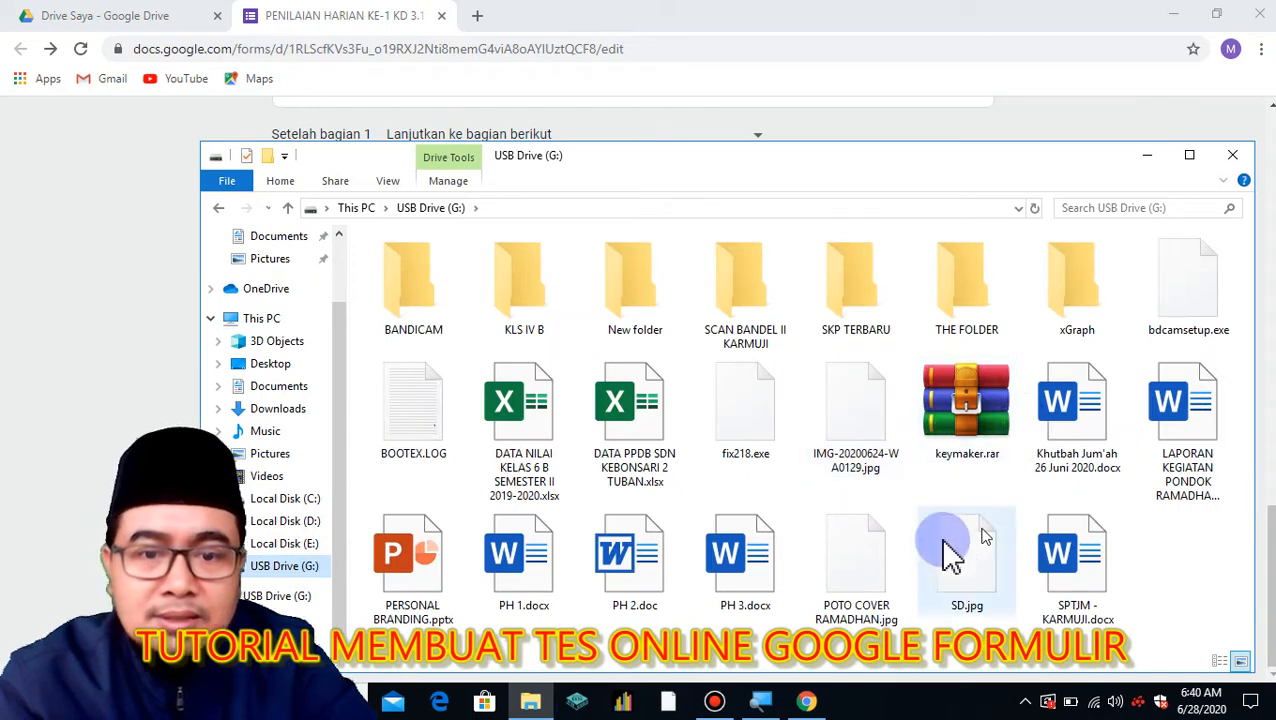
{"action": "left_click", "coordinate": [528, 562]}
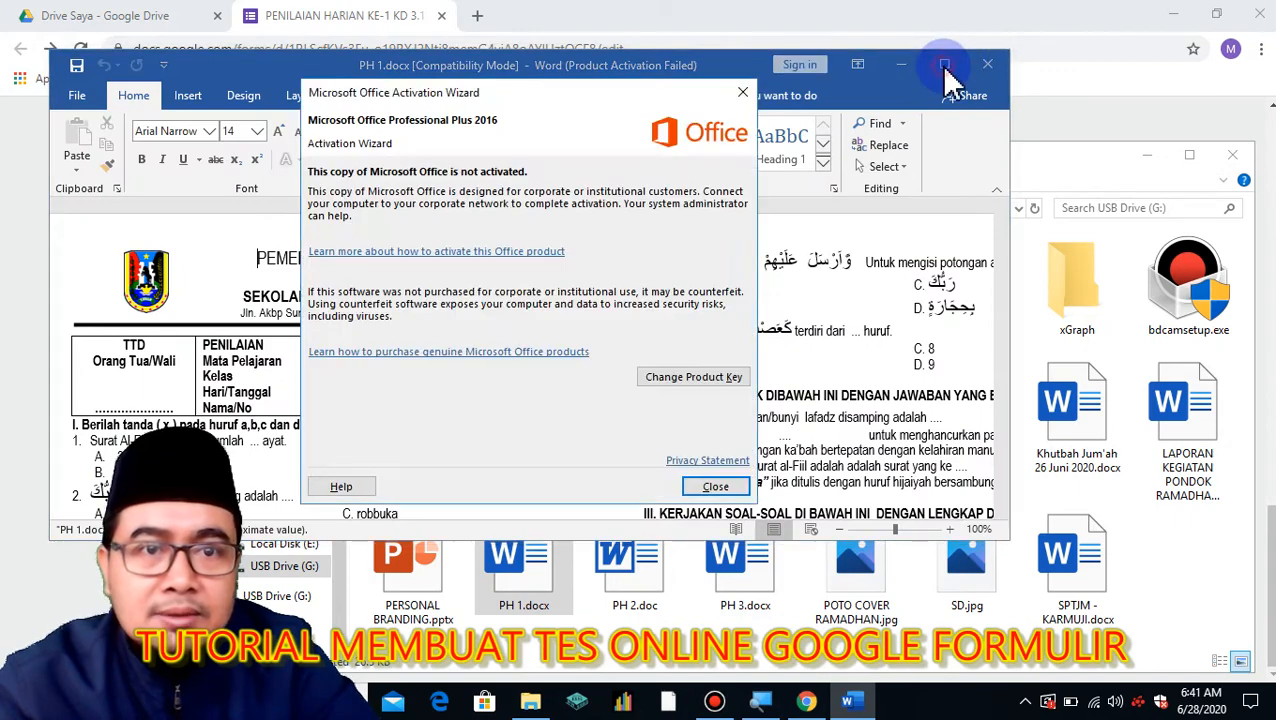
In the maximized Word document, copy question 5 together with its options A–D.
{"action": "left_click", "coordinate": [718, 486]}
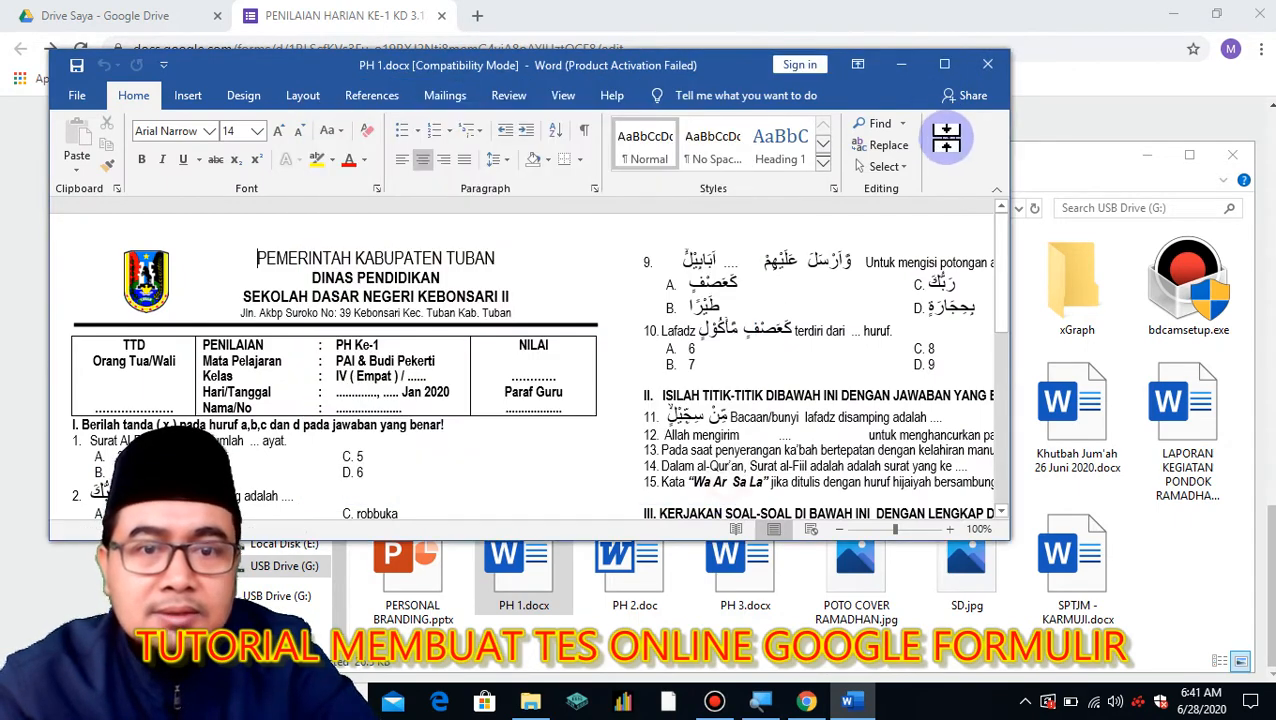
{"action": "left_click", "coordinate": [944, 64]}
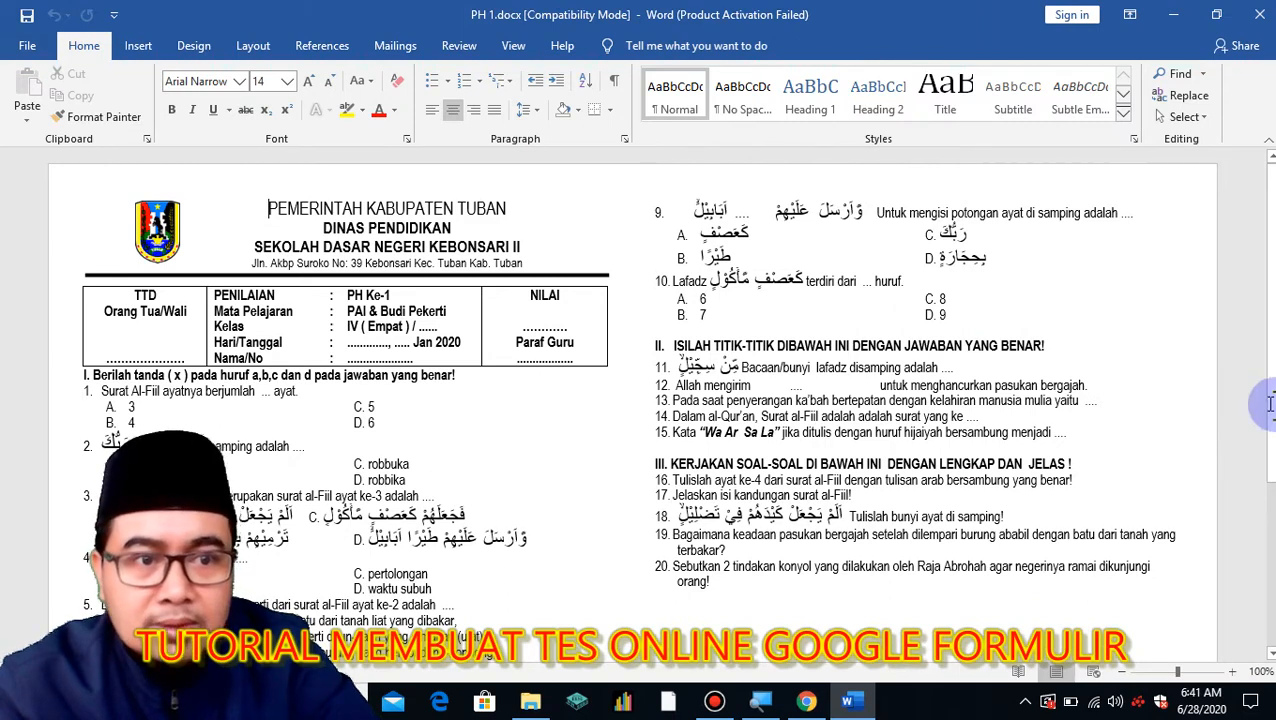
{"action": "scroll", "coordinate": [1262, 600], "scroll_direction": "down", "scroll_amount": 5}
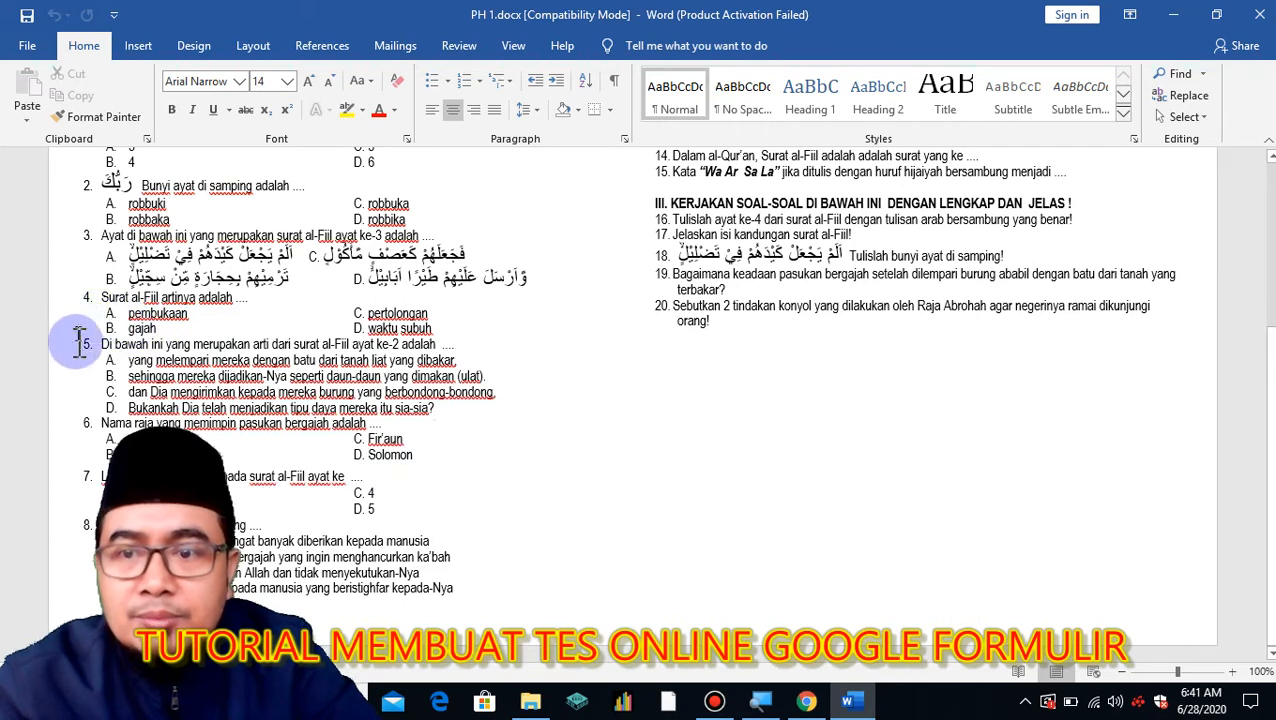
{"action": "left_click_drag", "start_coordinate": [97, 344], "coordinate": [449, 412]}
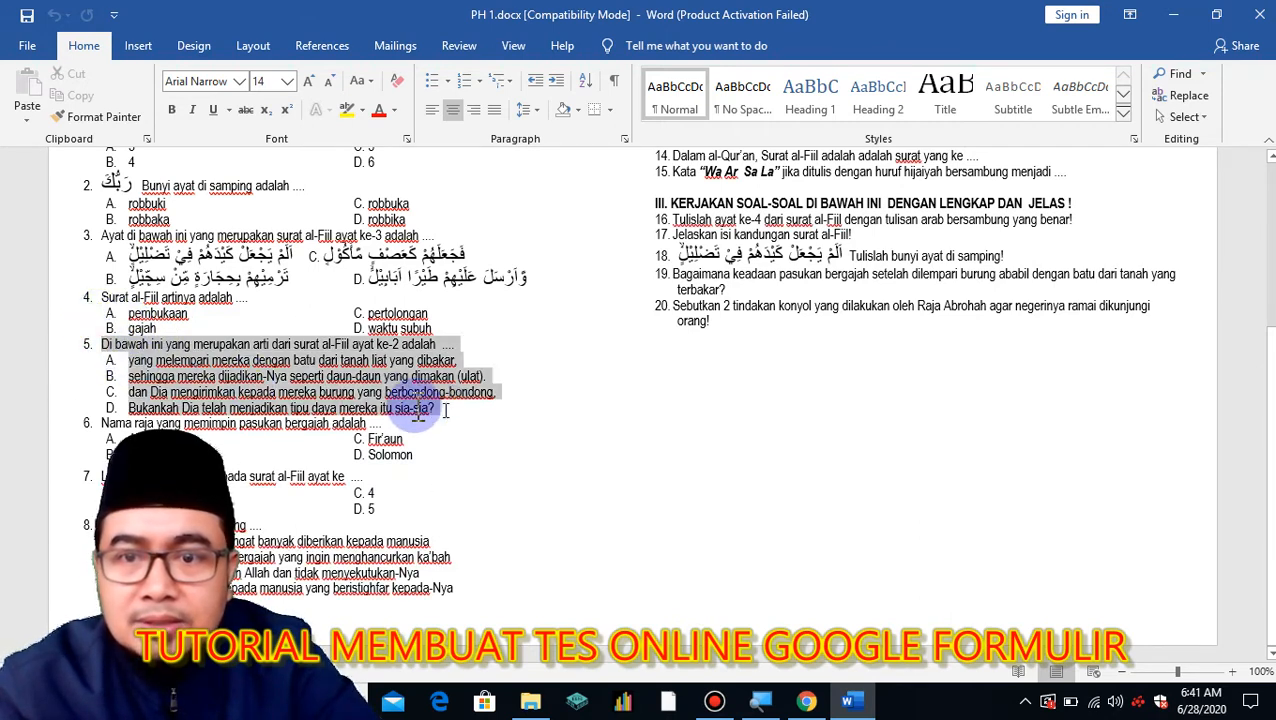
{"action": "right_click", "coordinate": [393, 396]}
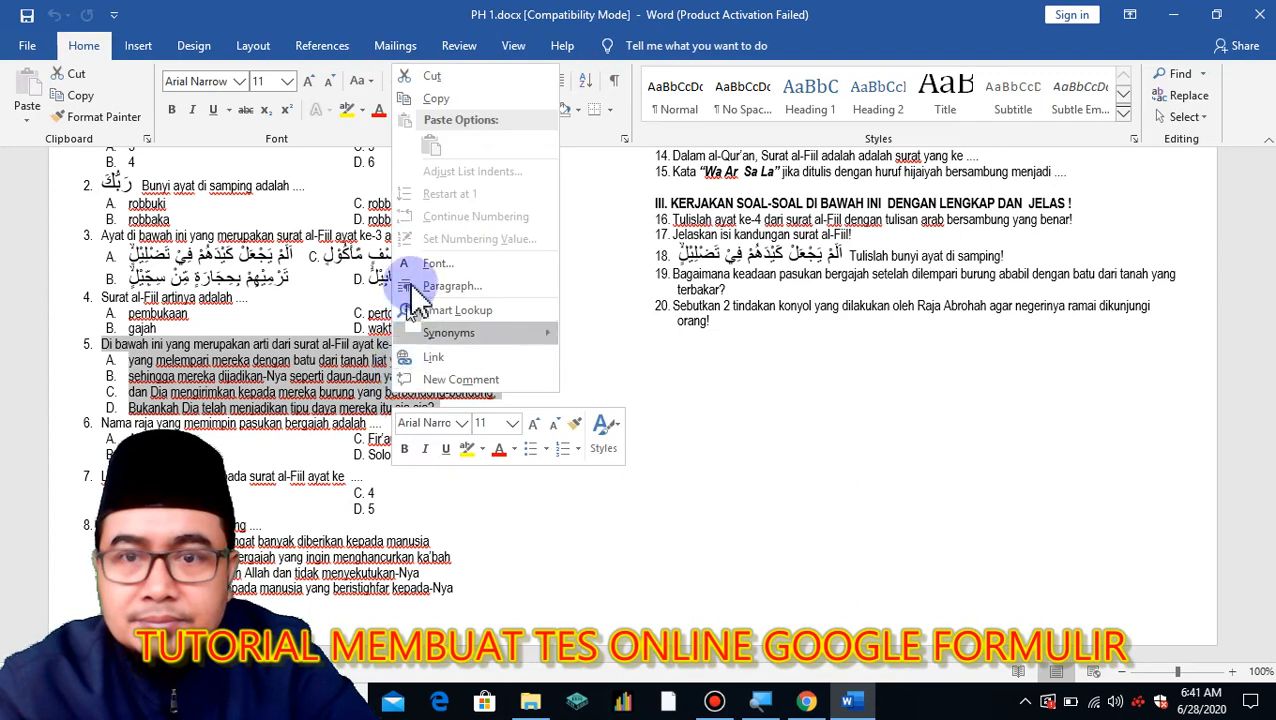
{"action": "left_click", "coordinate": [430, 99]}
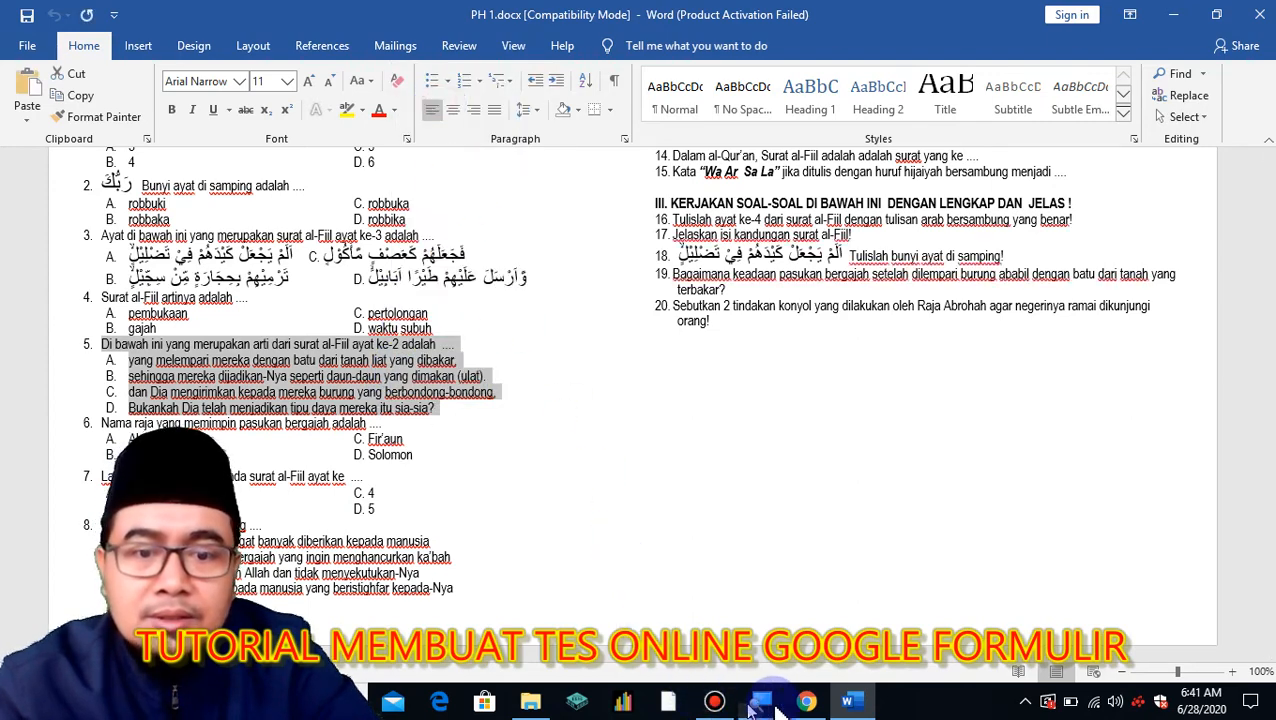
{"action": "left_click", "coordinate": [806, 701]}
Paste question 5's text into the empty question field and remove its leading '5.' numbering.
{"action": "left_click", "coordinate": [421, 424]}
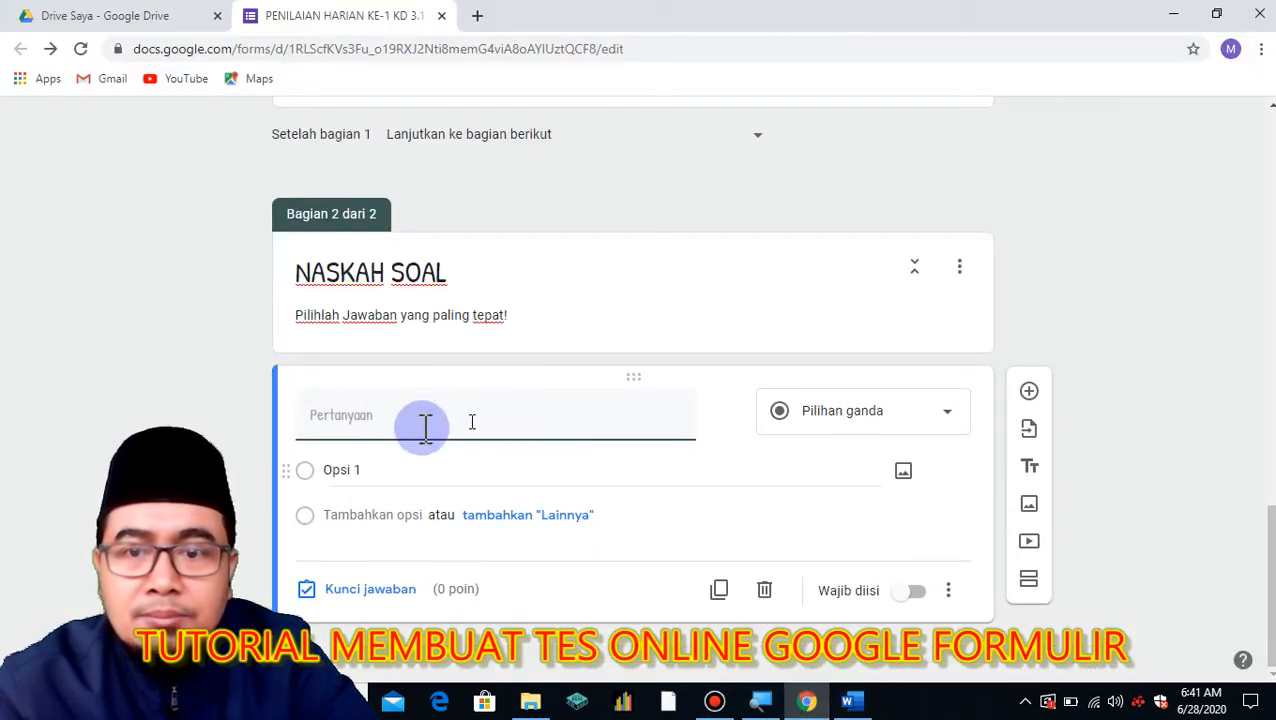
{"action": "right_click", "coordinate": [362, 420]}
{"action": "left_click", "coordinate": [410, 274]}
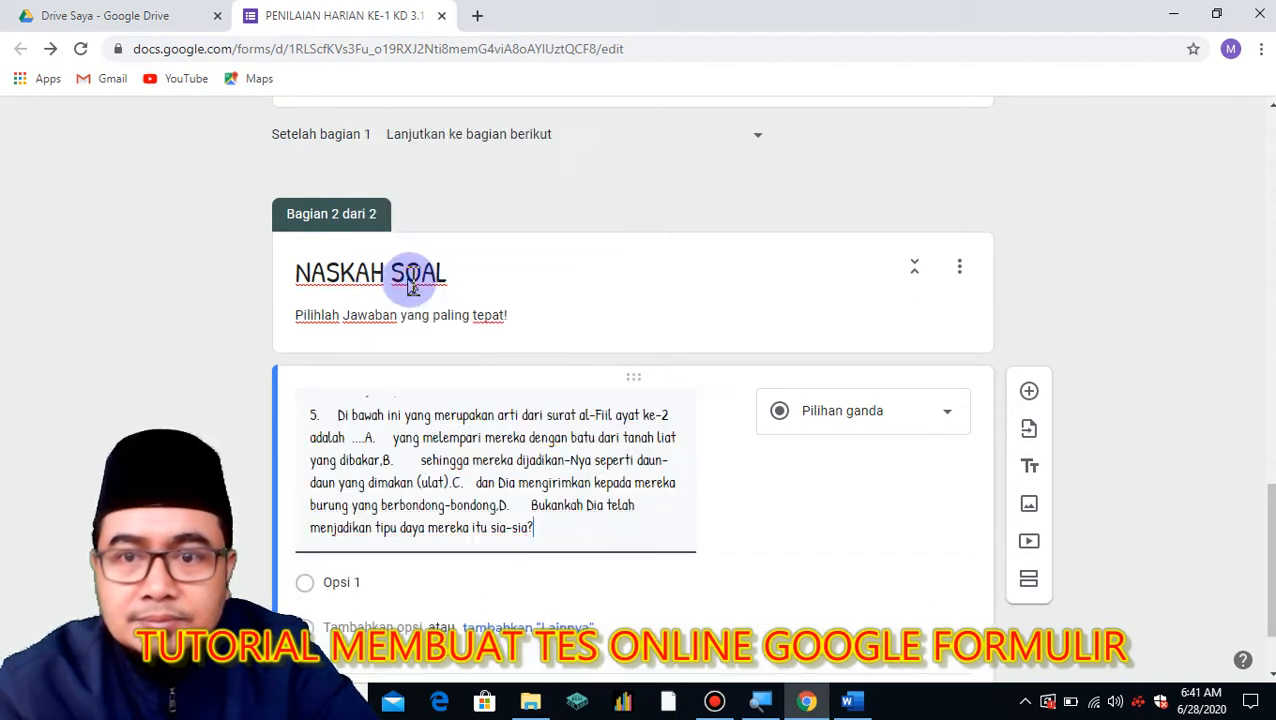
{"action": "left_click", "coordinate": [340, 418]}
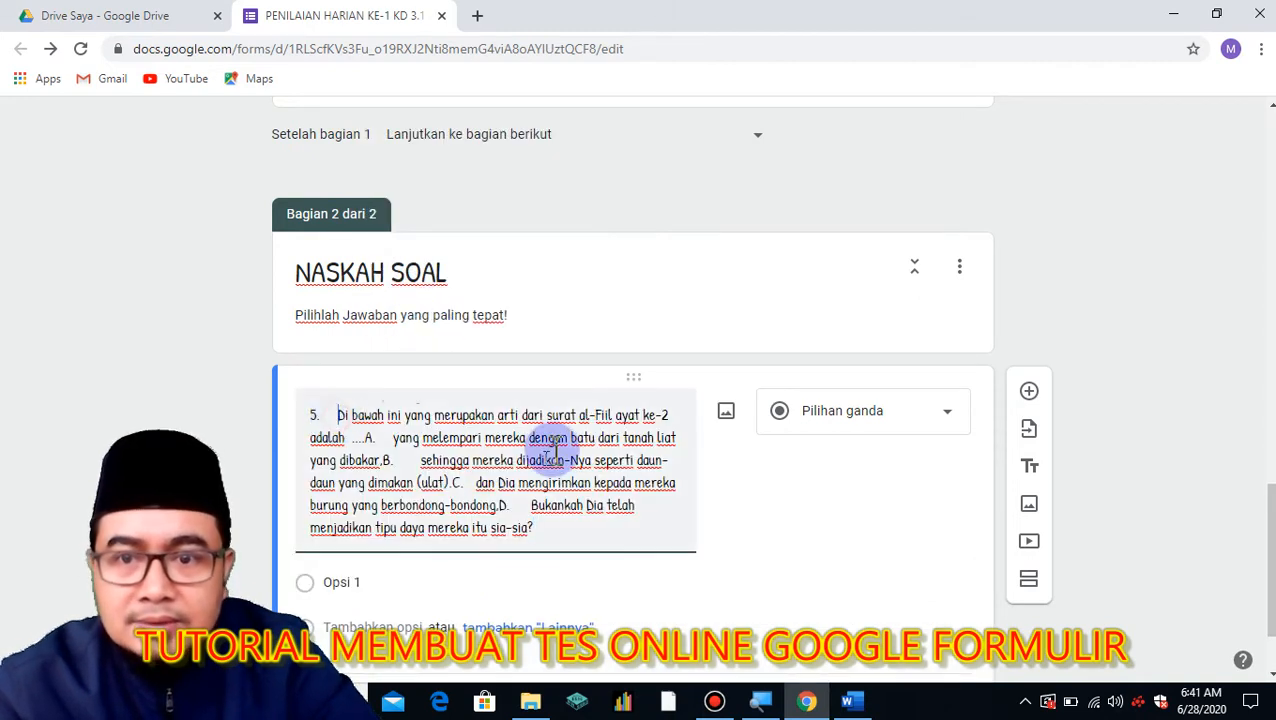
{"action": "key", "text": "BackSpace"}
{"action": "key", "text": "BackSpace"}
{"action": "key", "text": "BackSpace"}
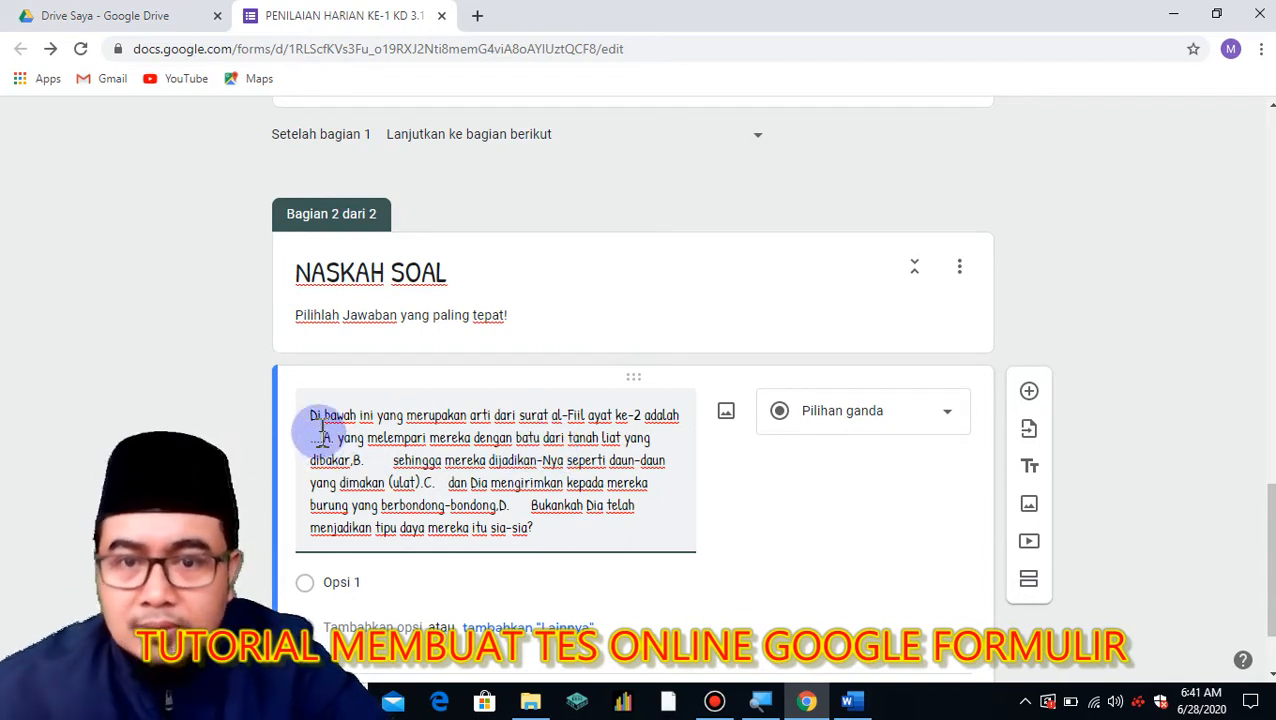
Cut the answer options out of the question text and change 'Di bawah ini' to 'Berikut ini'.
{"action": "left_click_drag", "start_coordinate": [325, 438], "coordinate": [570, 524]}
{"action": "key", "text": "ctrl+x"}
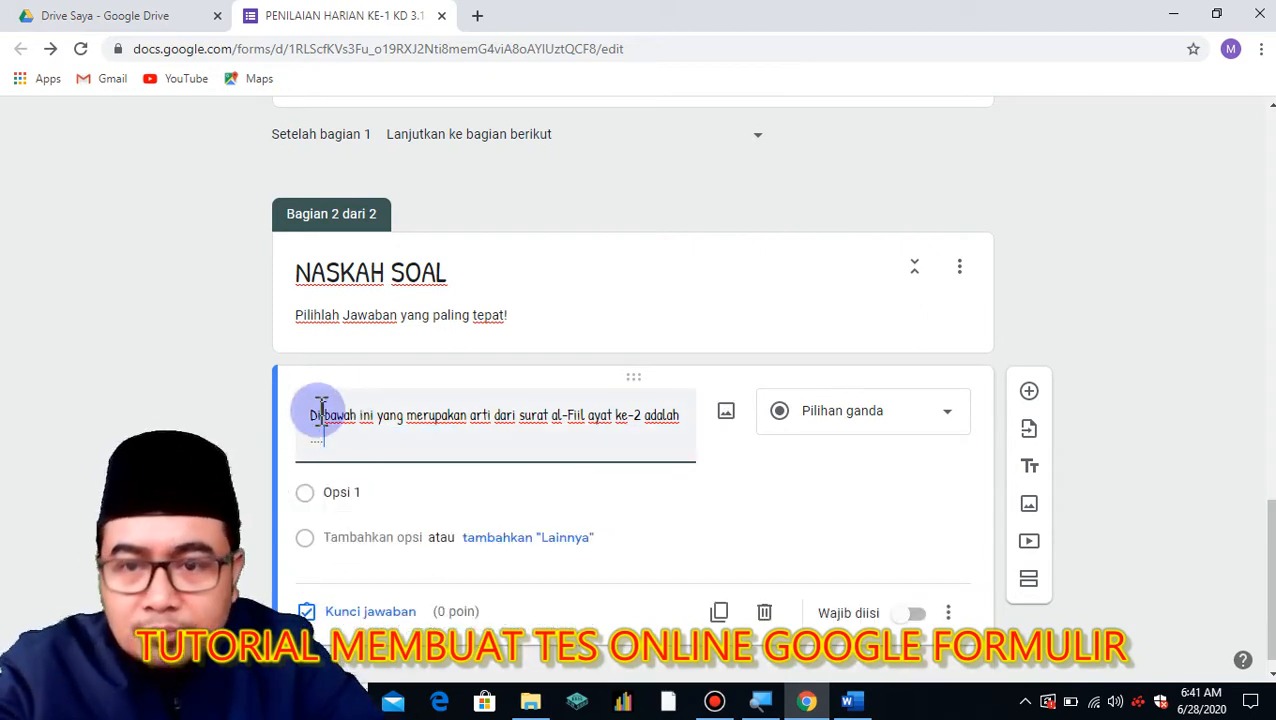
{"action": "left_click_drag", "start_coordinate": [306, 418], "coordinate": [357, 428]}
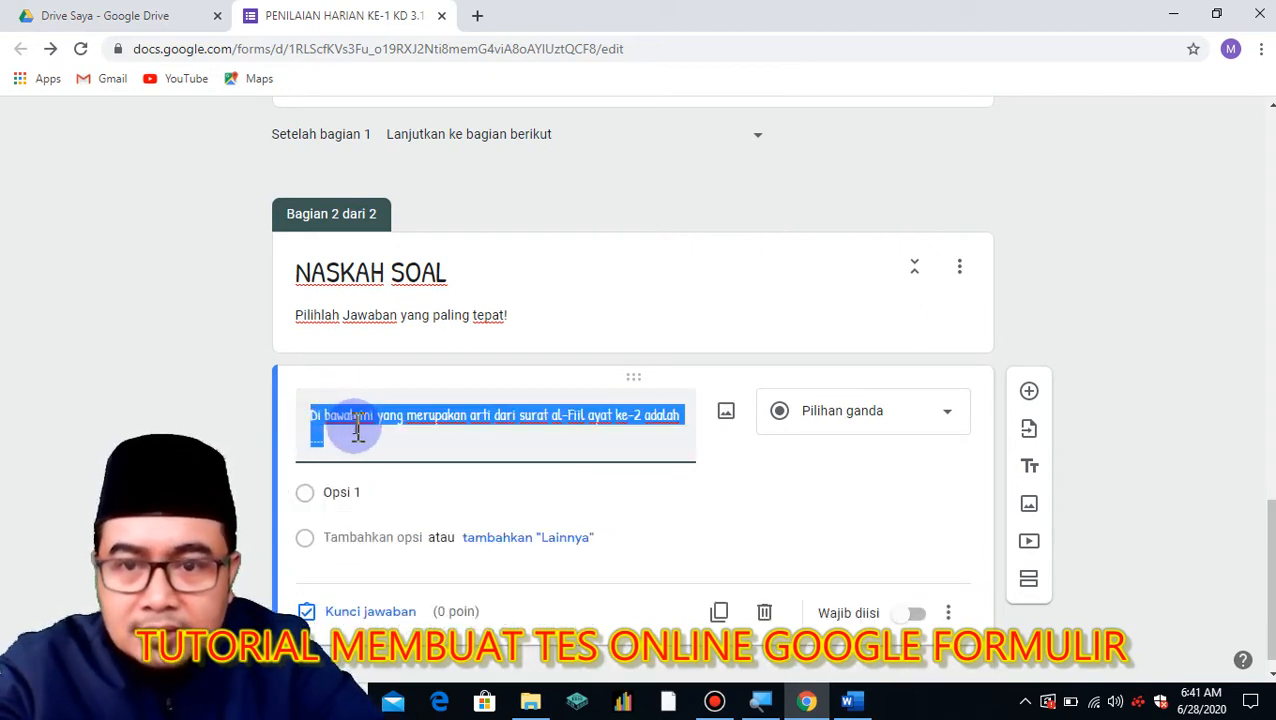
{"action": "left_click", "coordinate": [355, 415]}
{"action": "key", "text": "BackSpace"}
{"action": "key", "text": "BackSpace"}
{"action": "key", "text": "BackSpace"}
{"action": "key", "text": "BackSpace"}
{"action": "key", "text": "BackSpace"}
{"action": "key", "text": "BackSpace"}
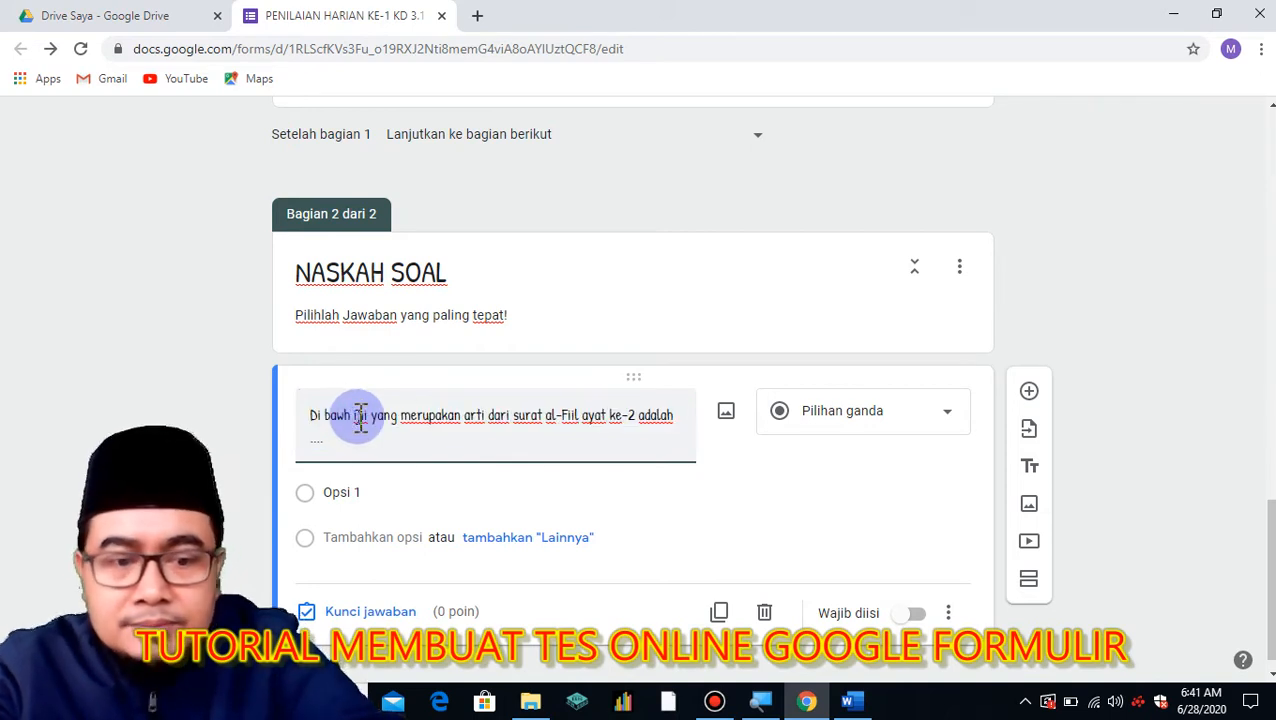
{"action": "key", "text": "BackSpace"}
{"action": "key", "text": "BackSpace"}
{"action": "key", "text": "BackSpace"}
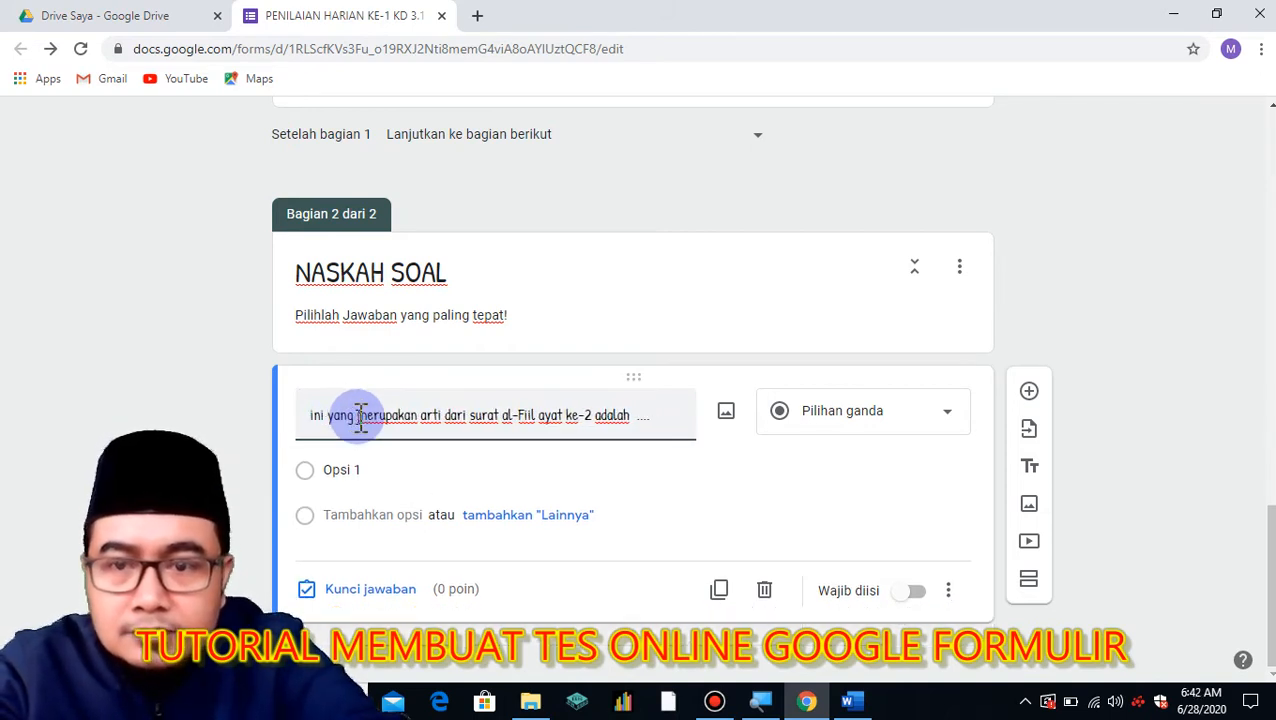
{"action": "type", "text": "Berikut ini"}
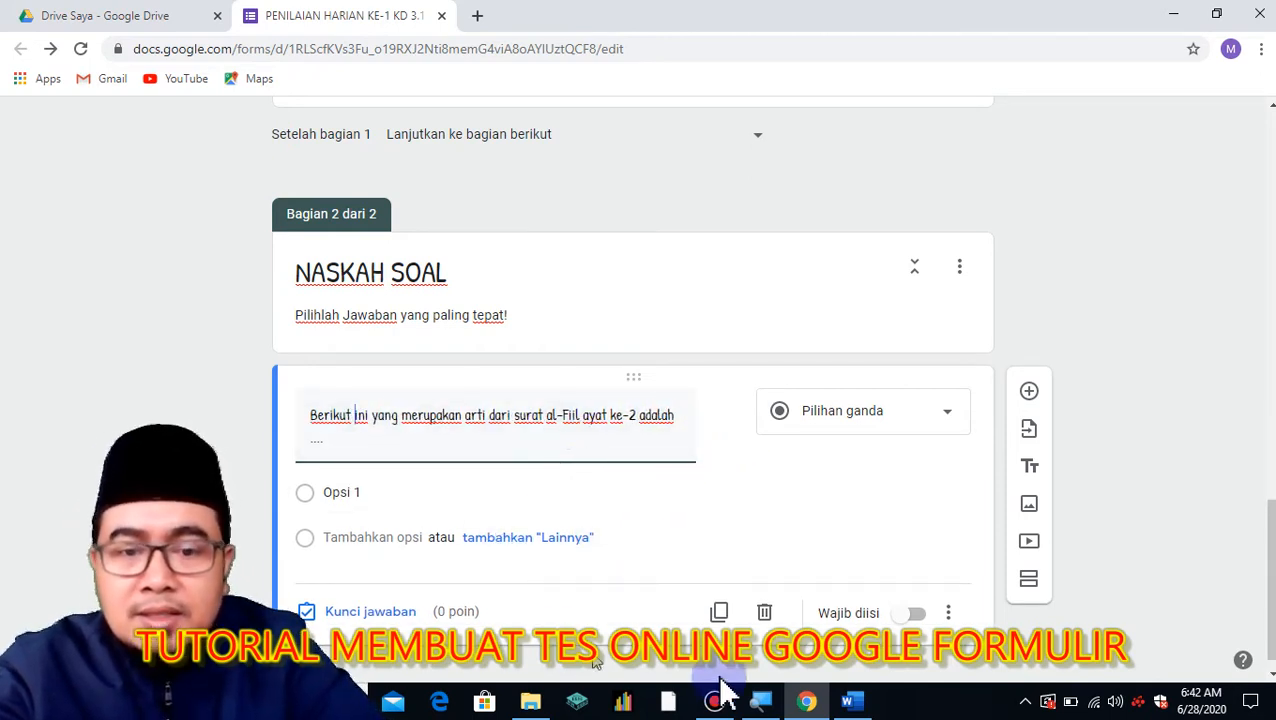
In Word, set the numbering of question 5's options A–D to None.
{"action": "left_click", "coordinate": [849, 698]}
{"action": "double_click", "coordinate": [240, 377]}
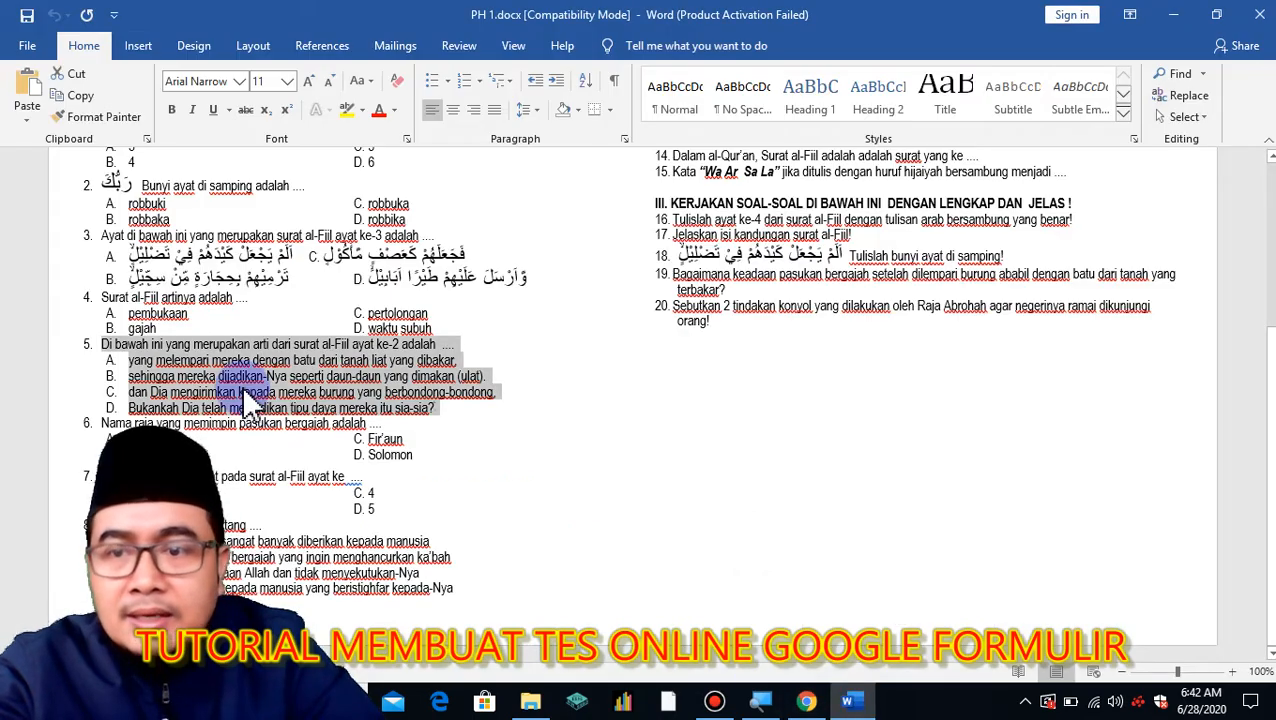
{"action": "left_click", "coordinate": [77, 366]}
{"action": "left_click_drag", "start_coordinate": [46, 366], "coordinate": [51, 412]}
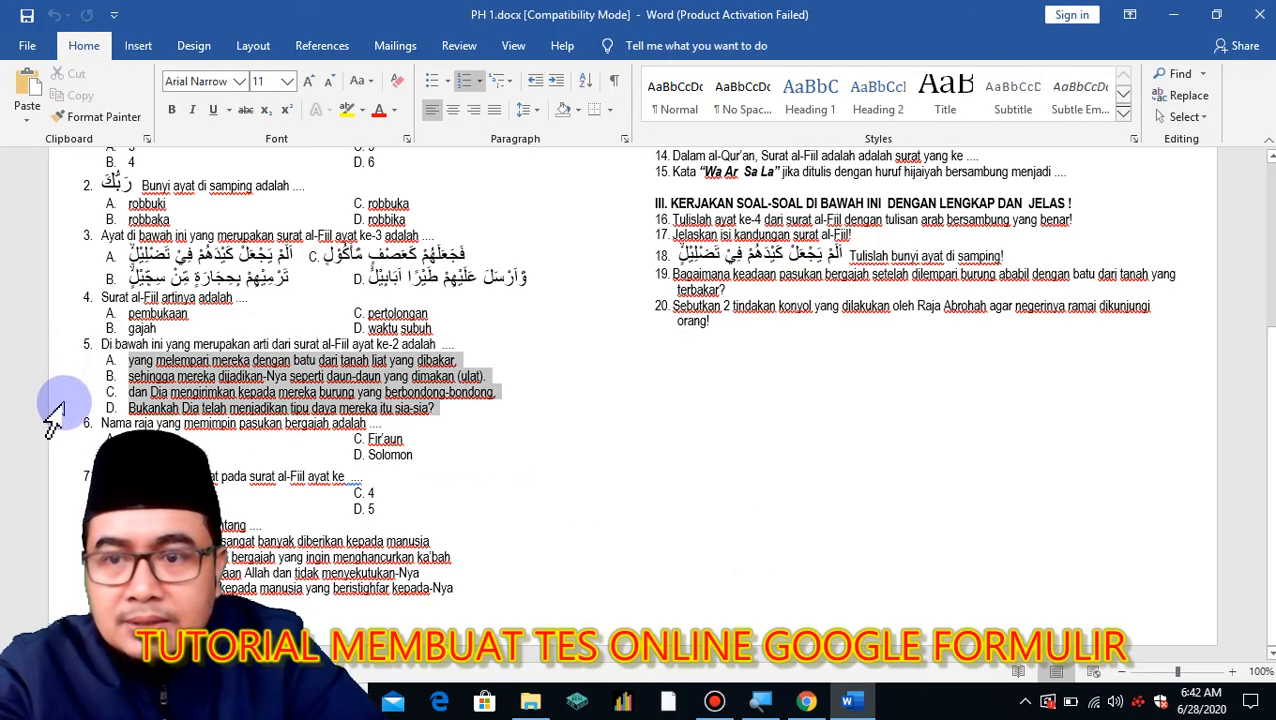
{"action": "left_click", "coordinate": [481, 81]}
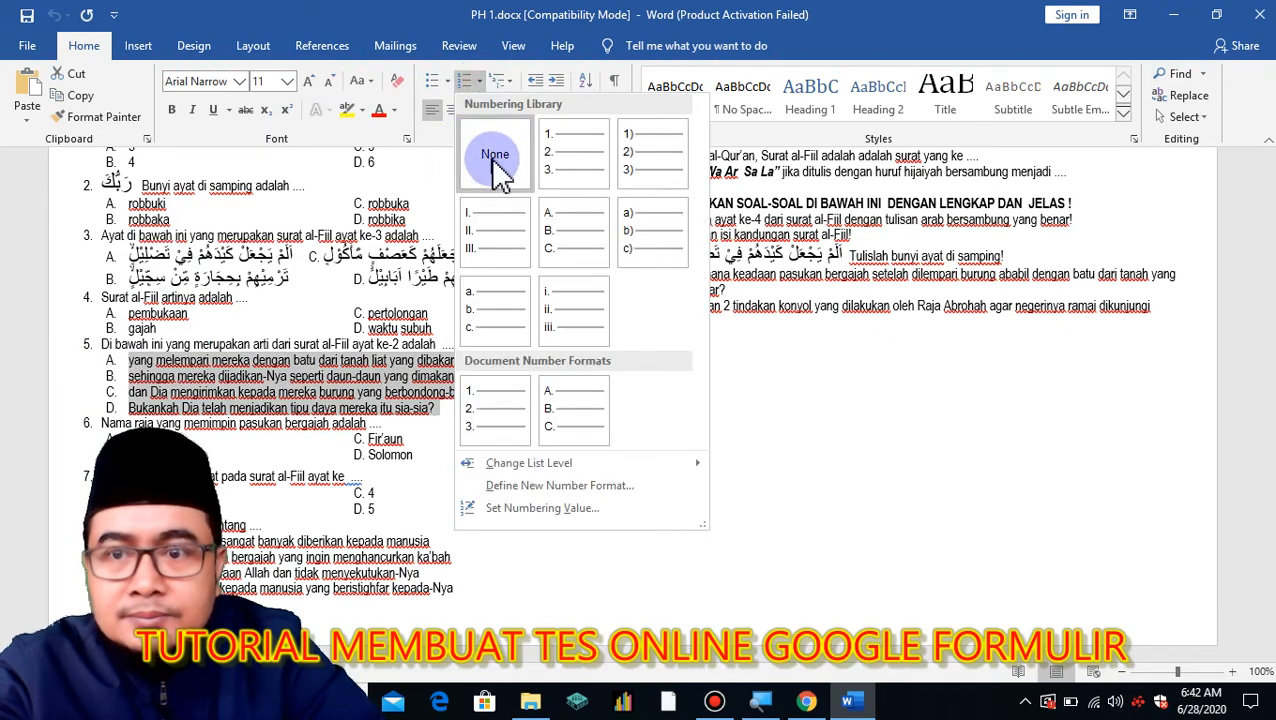
{"action": "left_click", "coordinate": [498, 162]}
Copy the four unlettered answer options of question 5.
{"action": "right_click", "coordinate": [255, 390]}
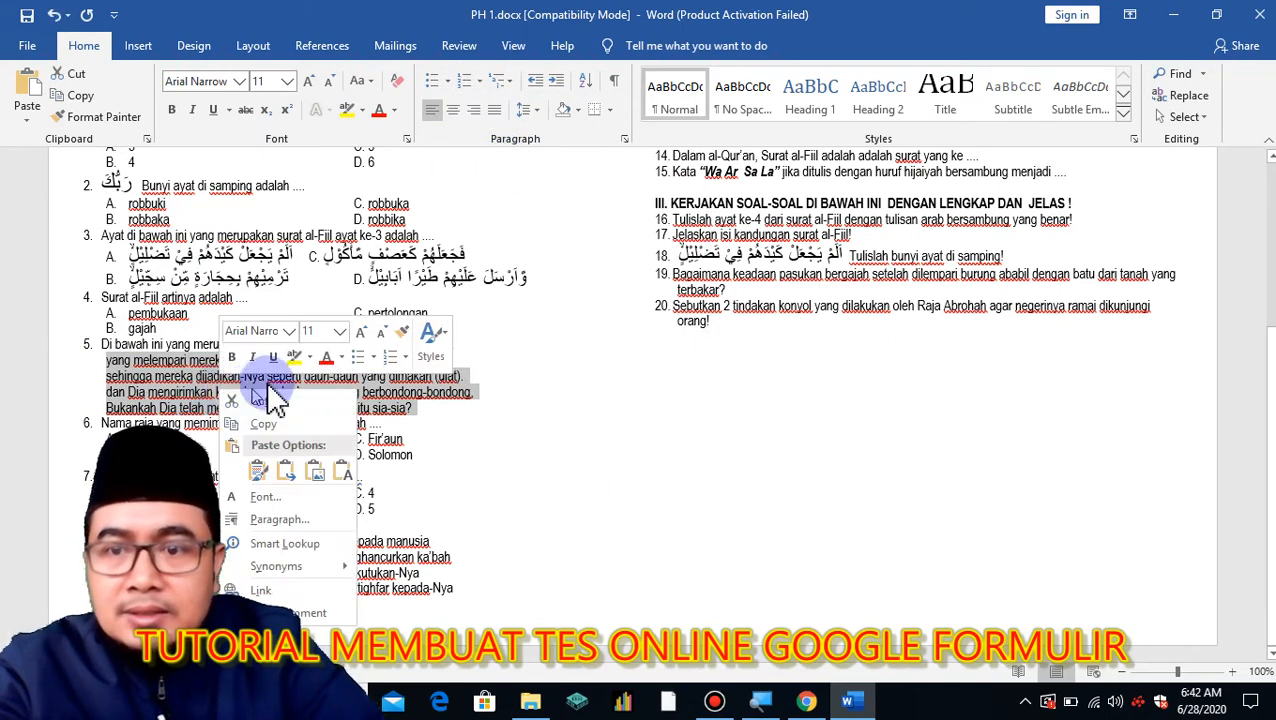
{"action": "key", "text": "Escape"}
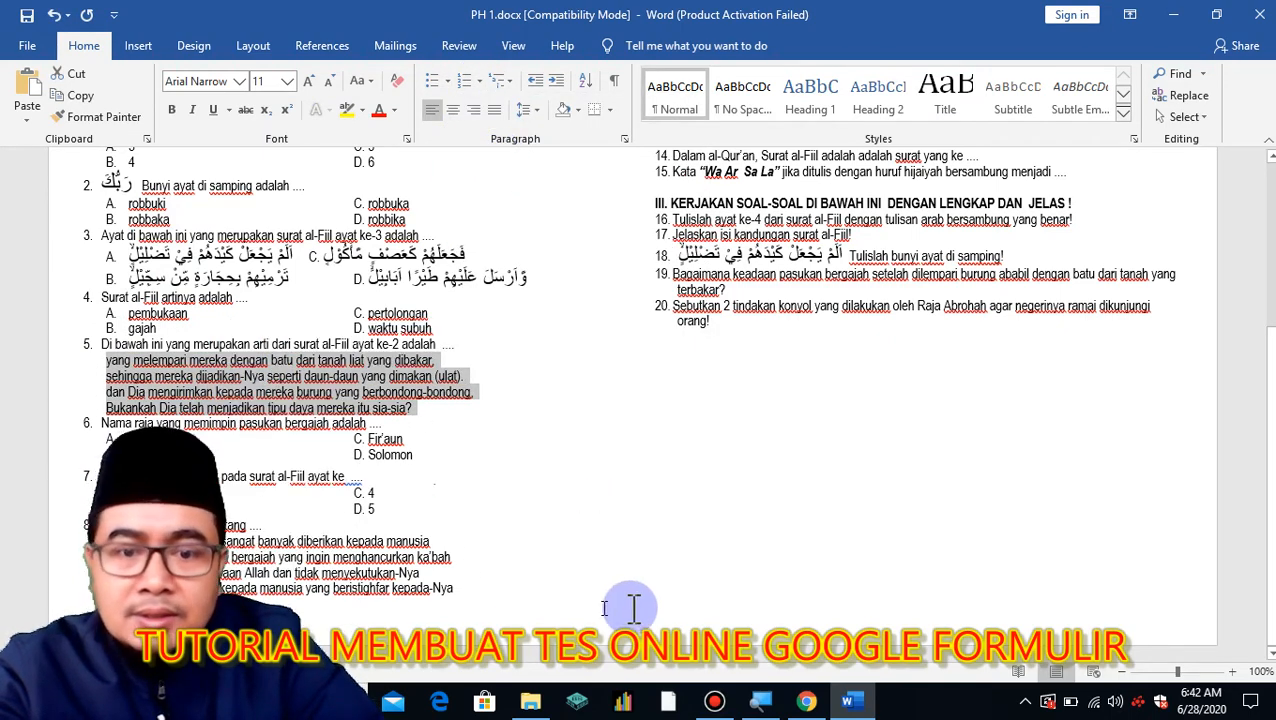
{"action": "left_click", "coordinate": [806, 701]}
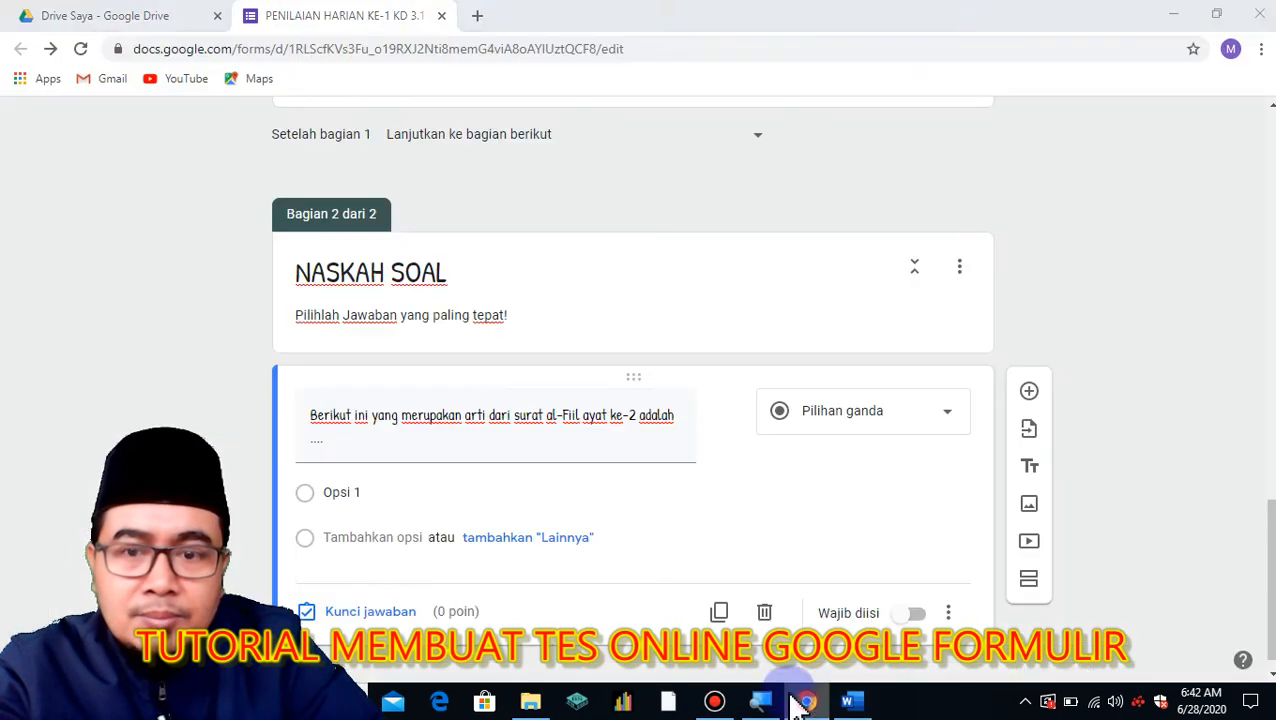
Paste question 5's four options in place of Opsi 1 and turn on Wajib diisi (required).
{"action": "right_click", "coordinate": [334, 492]}
{"action": "left_click", "coordinate": [378, 290]}
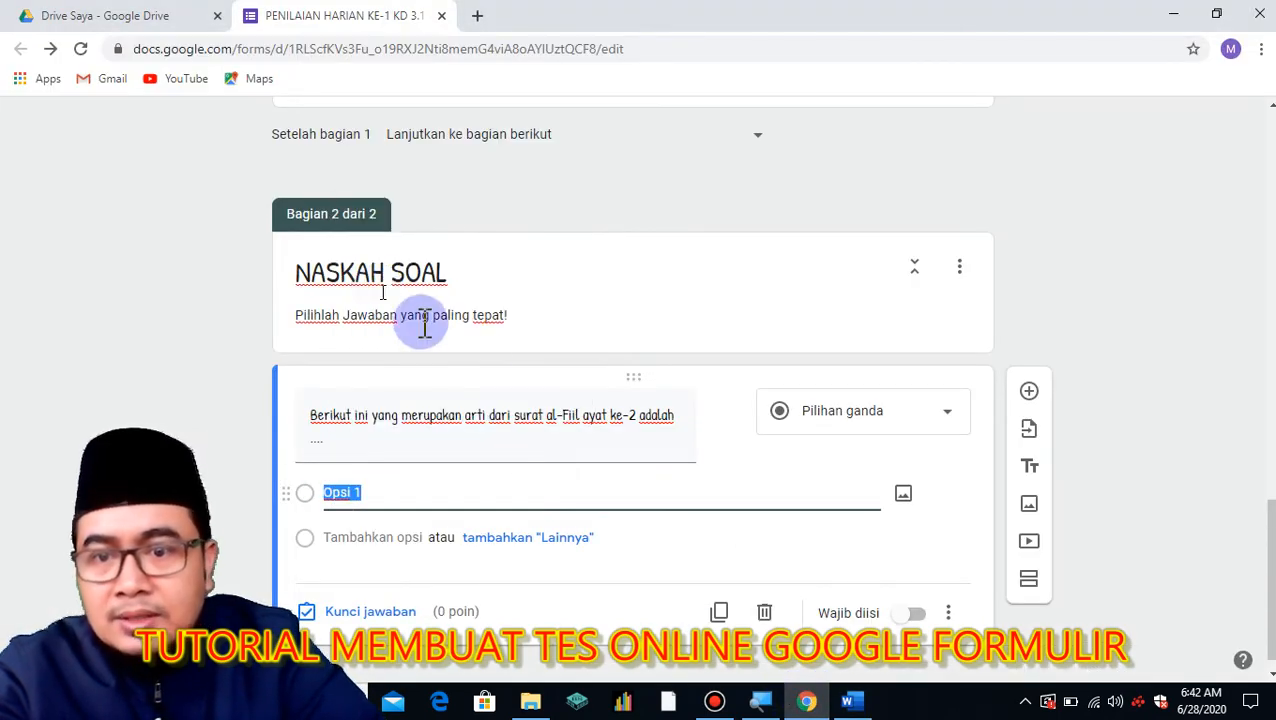
{"action": "scroll", "coordinate": [549, 394], "scroll_direction": "down", "scroll_amount": 2}
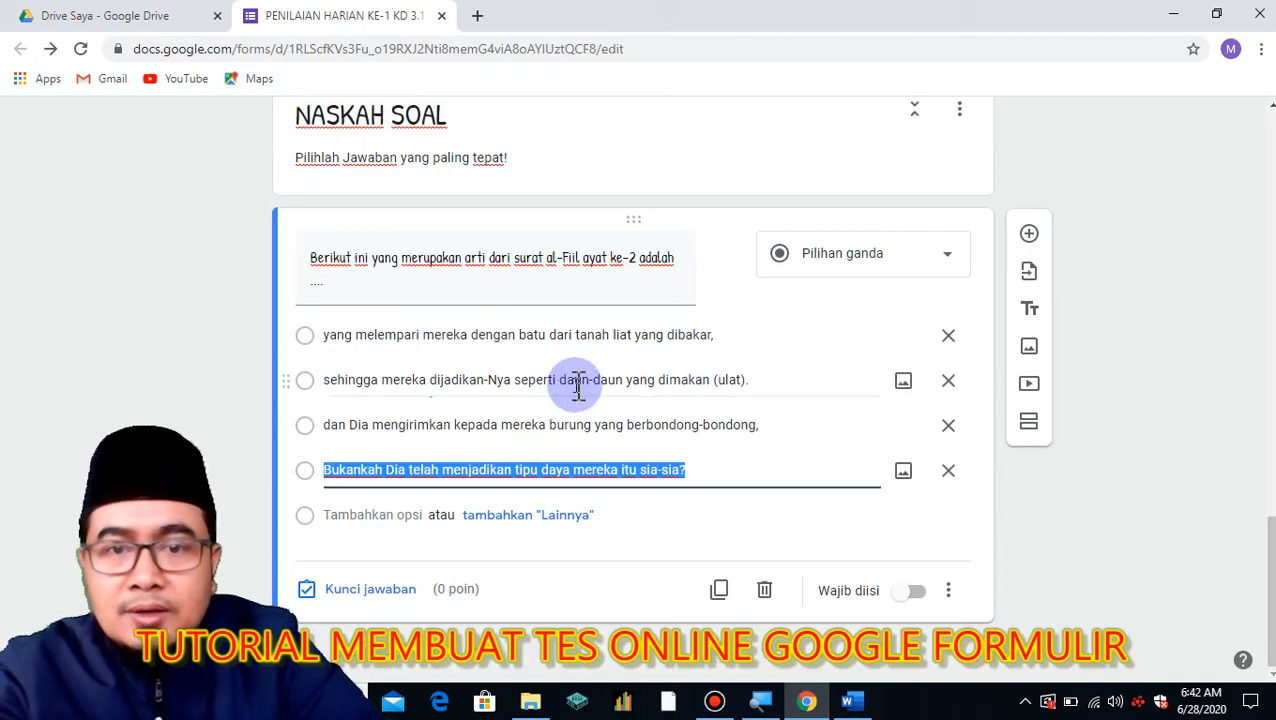
{"action": "left_click", "coordinate": [920, 594]}
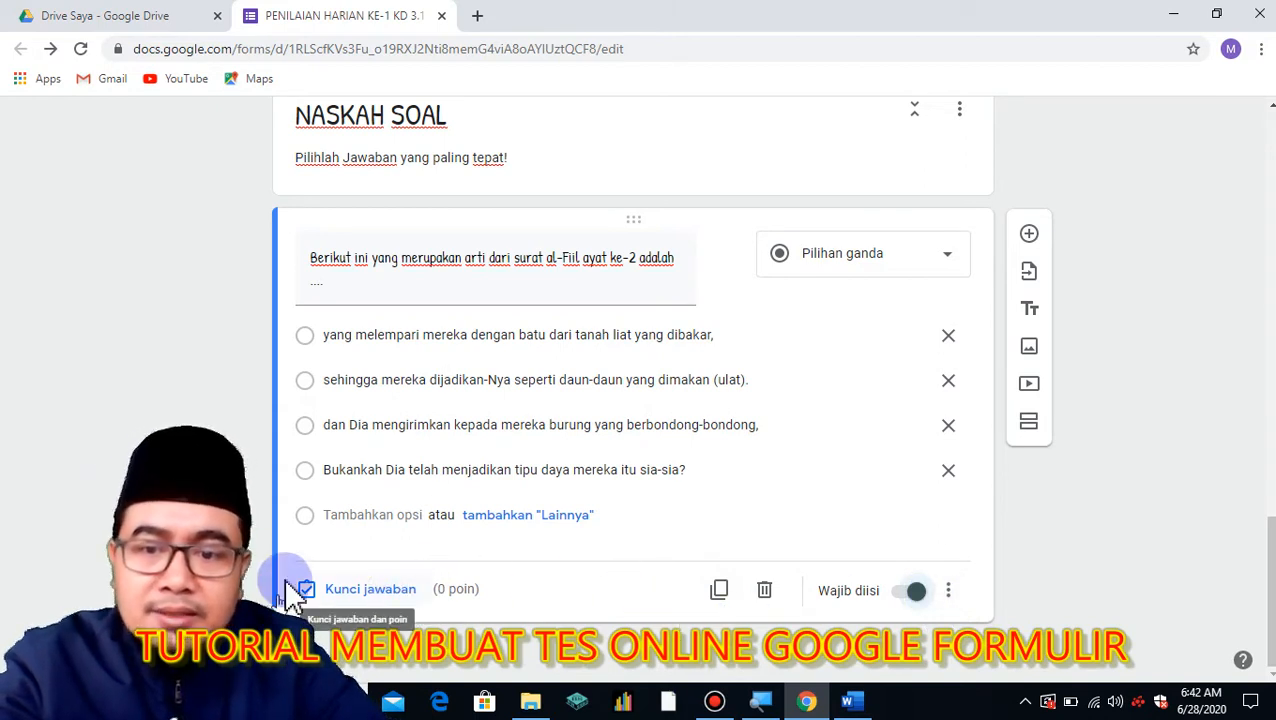
In the answer key, set the question to 10 points and mark the 'Bukankah Dia…sia-sia?' option correct.
{"action": "left_click", "coordinate": [378, 598]}
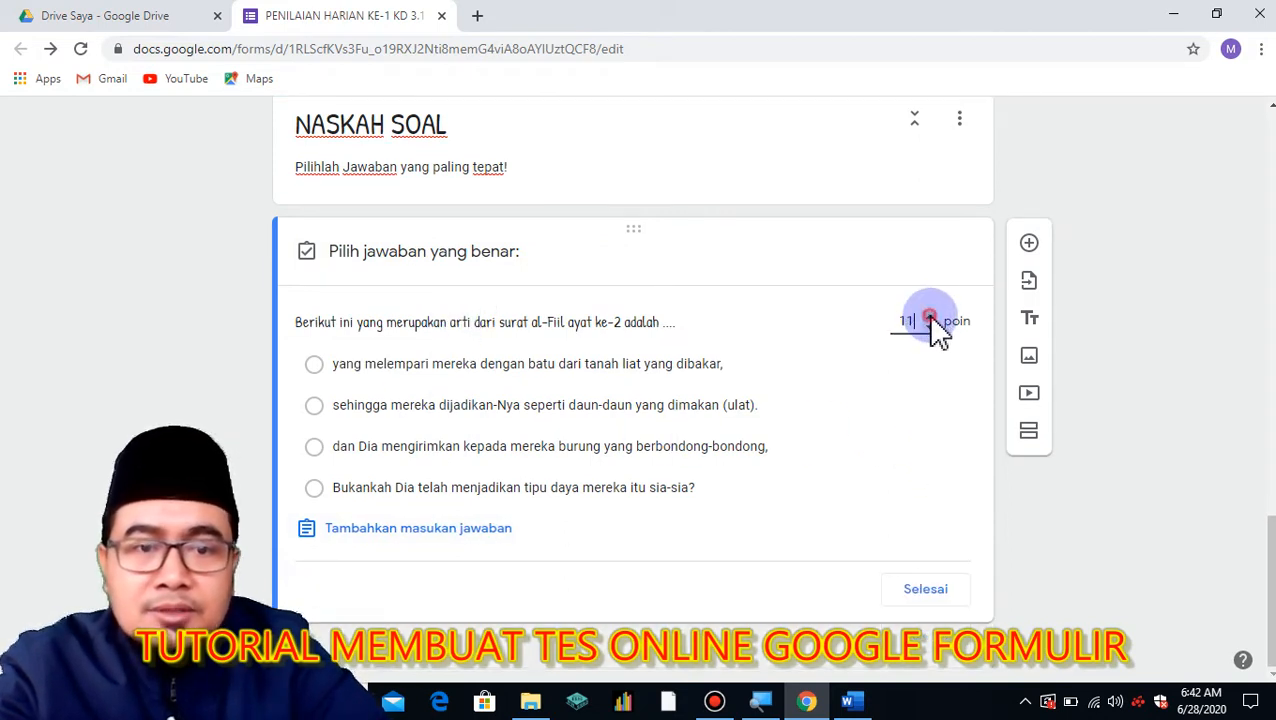
{"action": "left_click", "coordinate": [929, 327]}
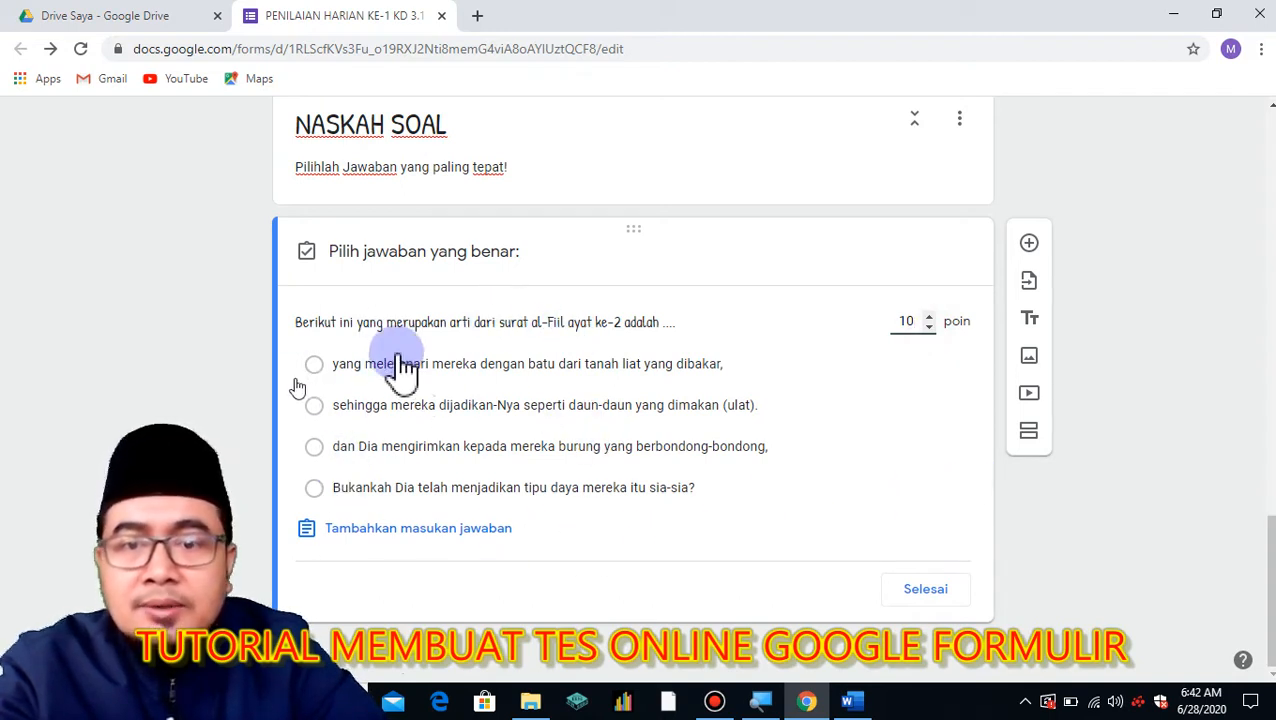
{"action": "left_click", "coordinate": [314, 488]}
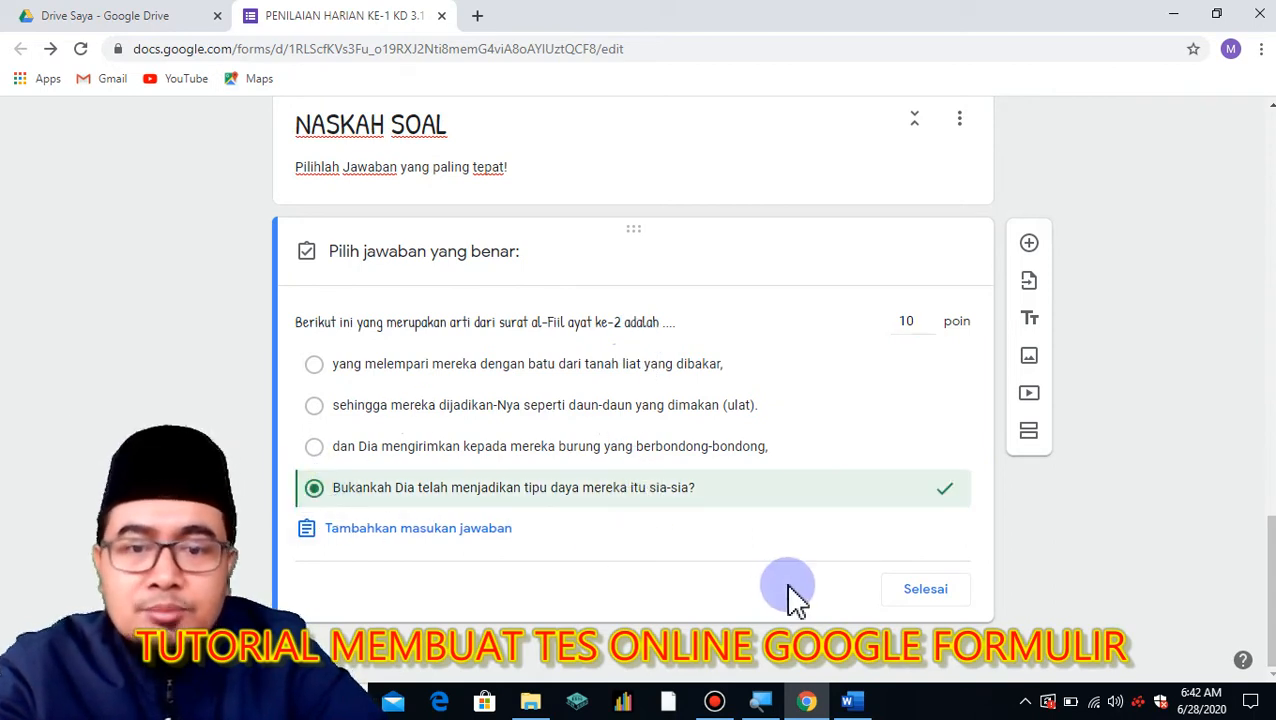
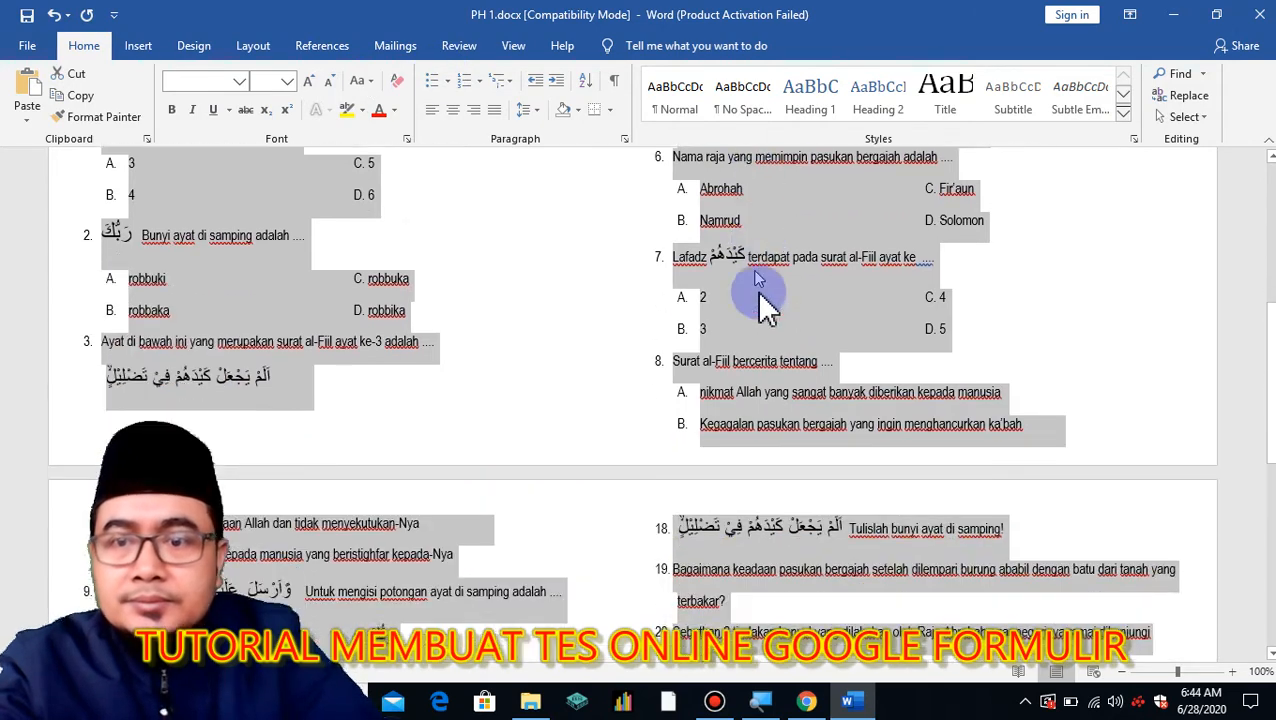
Set the Word document's line spacing to 1.5 and clear the selection.
{"action": "scroll", "coordinate": [740, 270], "scroll_direction": "up", "scroll_amount": 4}
{"action": "scroll", "coordinate": [757, 318], "scroll_direction": "up", "scroll_amount": 4}
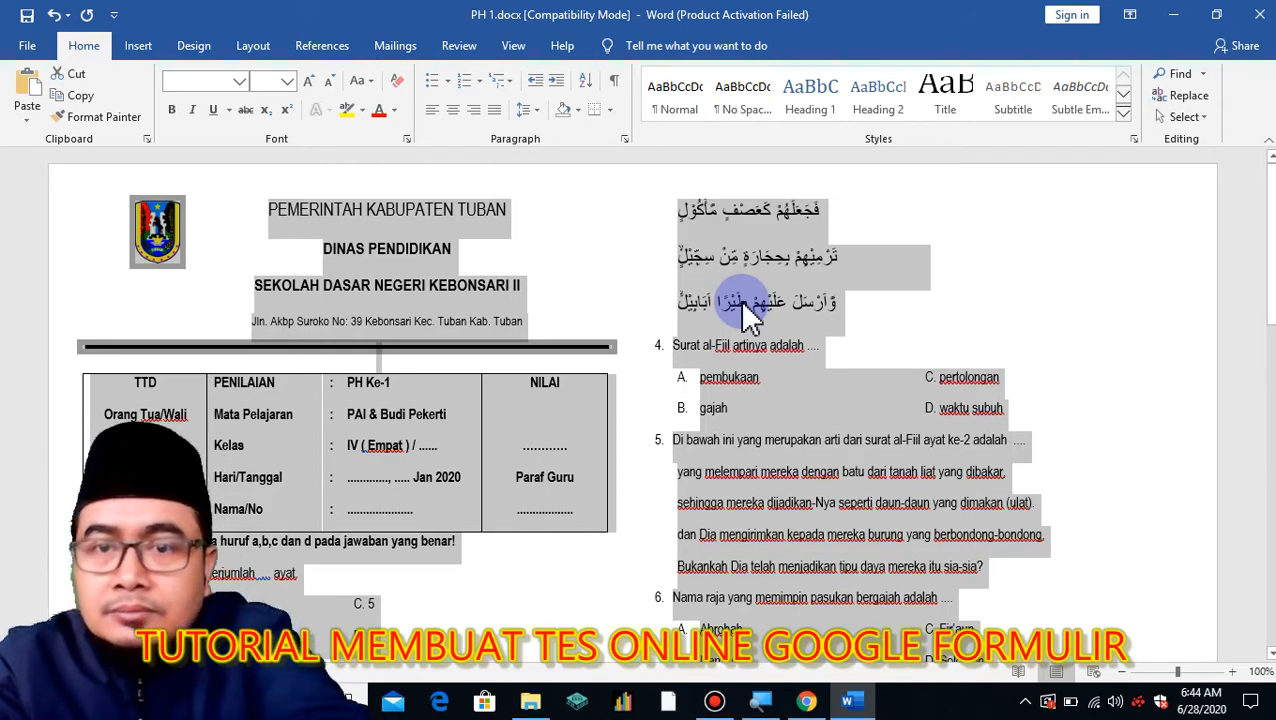
{"action": "key", "text": "ctrl+1"}
{"action": "key", "text": "ctrl+5"}
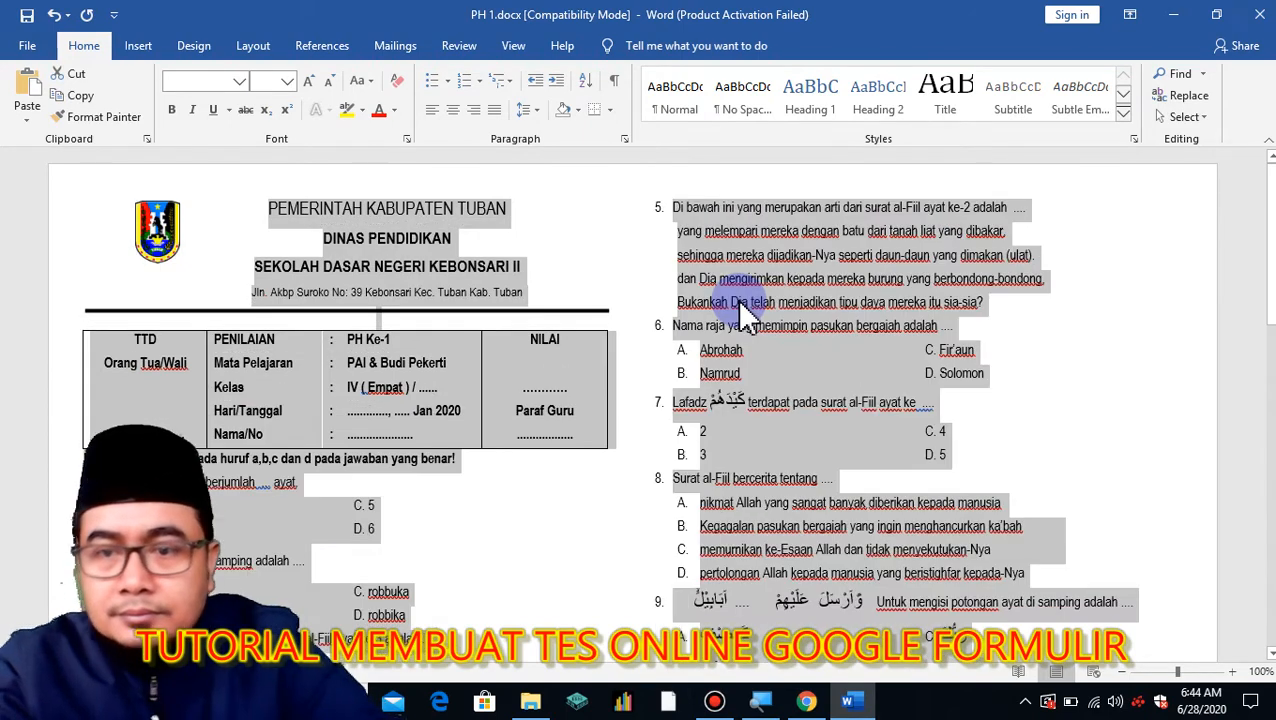
{"action": "scroll", "coordinate": [770, 415], "scroll_direction": "down", "scroll_amount": 5}
{"action": "scroll", "coordinate": [507, 222], "scroll_direction": "up", "scroll_amount": 1}
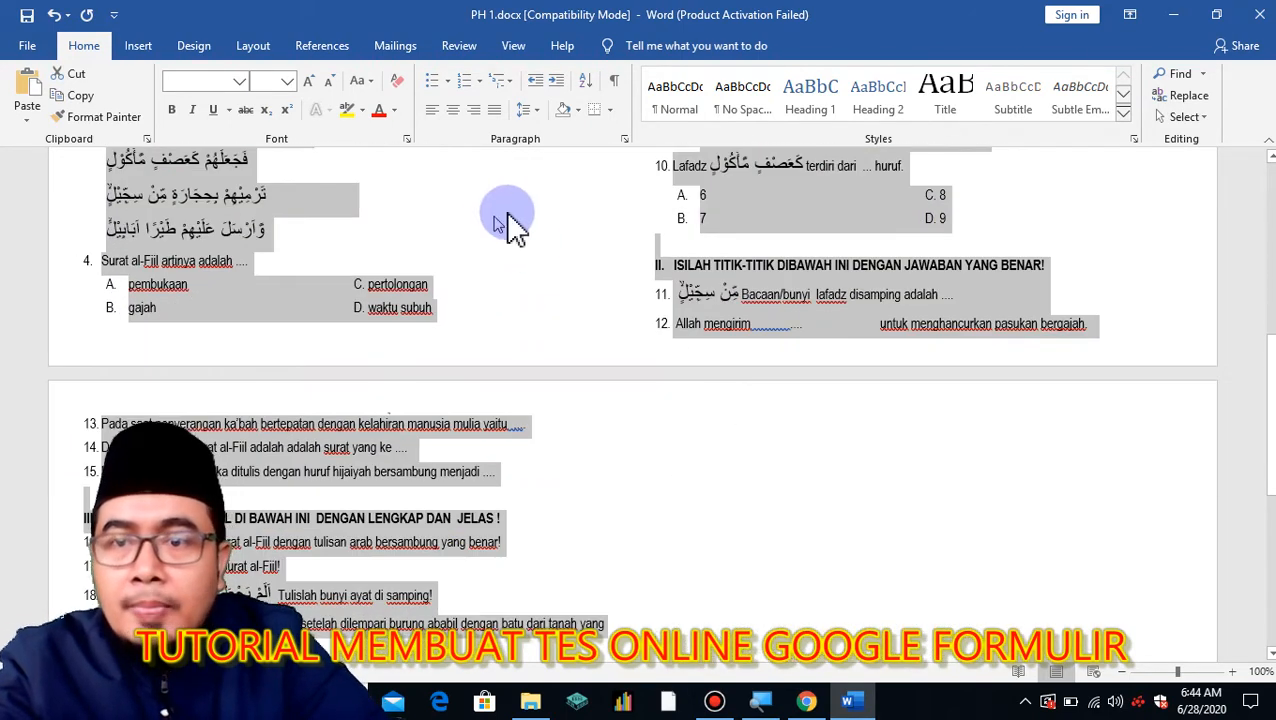
{"action": "left_click", "coordinate": [420, 285]}
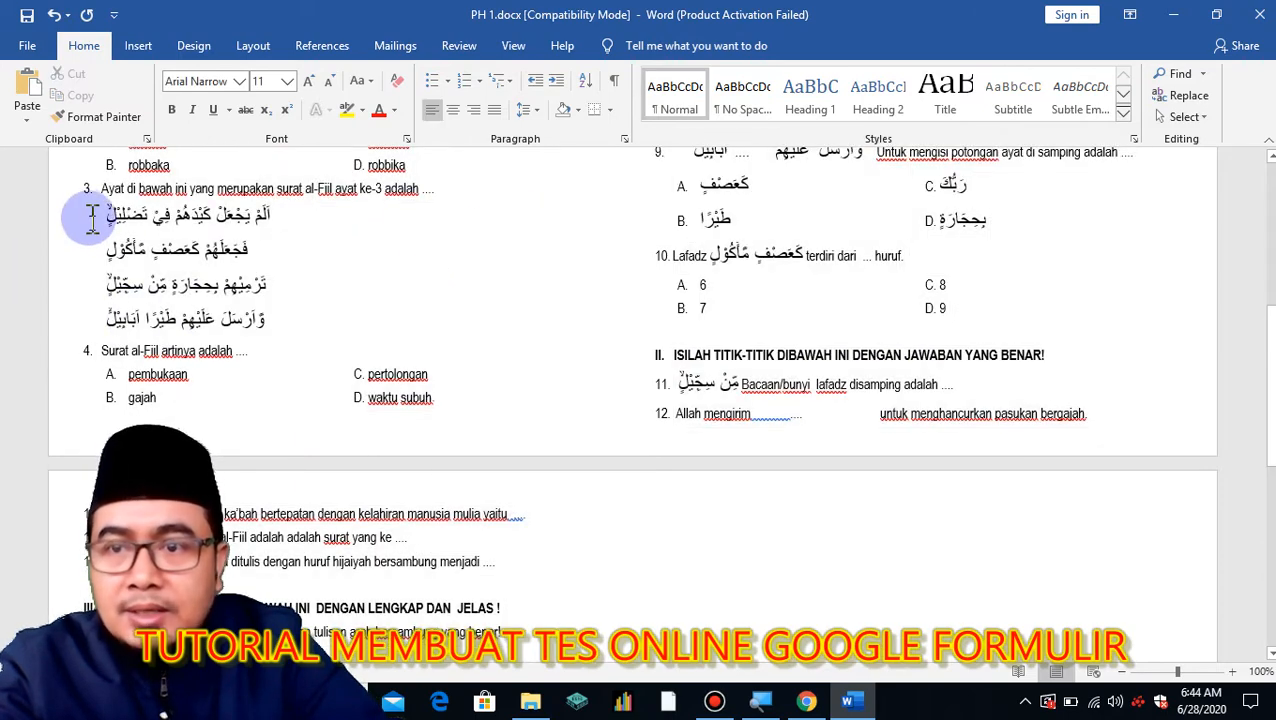
Number question 3's four Arabic verse lines 1) to 4), with the numbers at size 12.
{"action": "left_click_drag", "start_coordinate": [48, 216], "coordinate": [62, 325]}
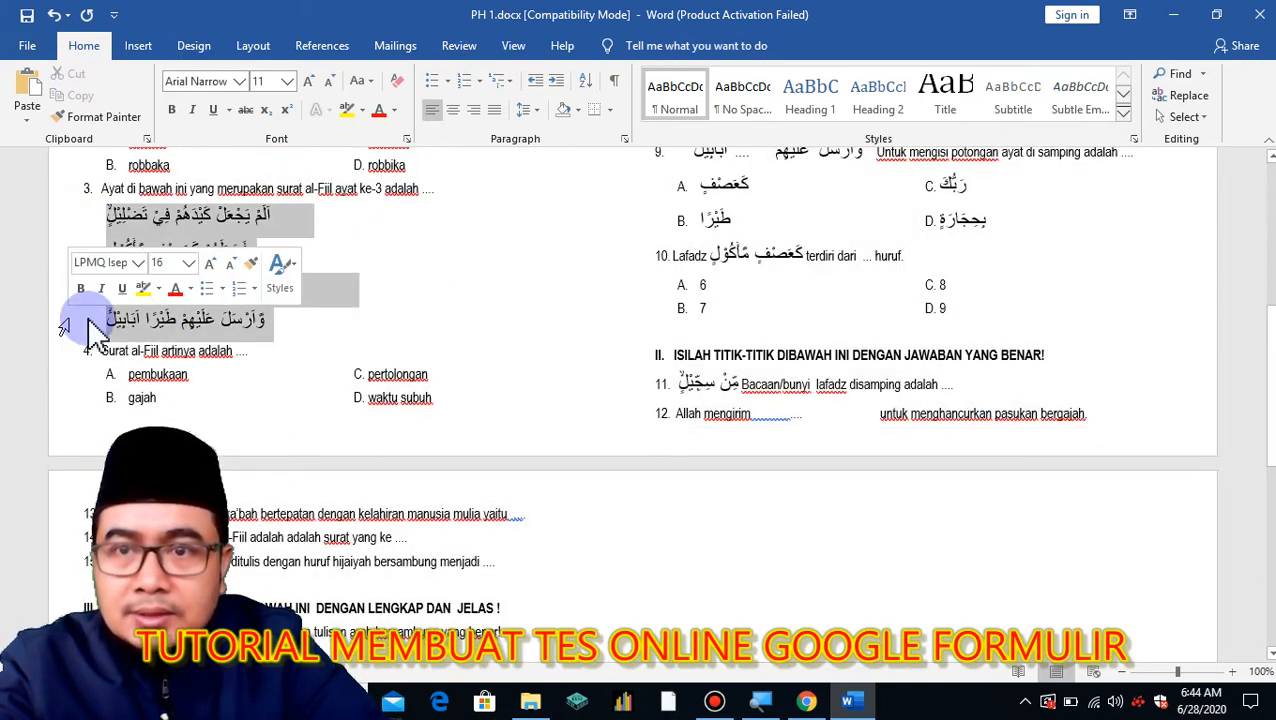
{"action": "left_click", "coordinate": [479, 80]}
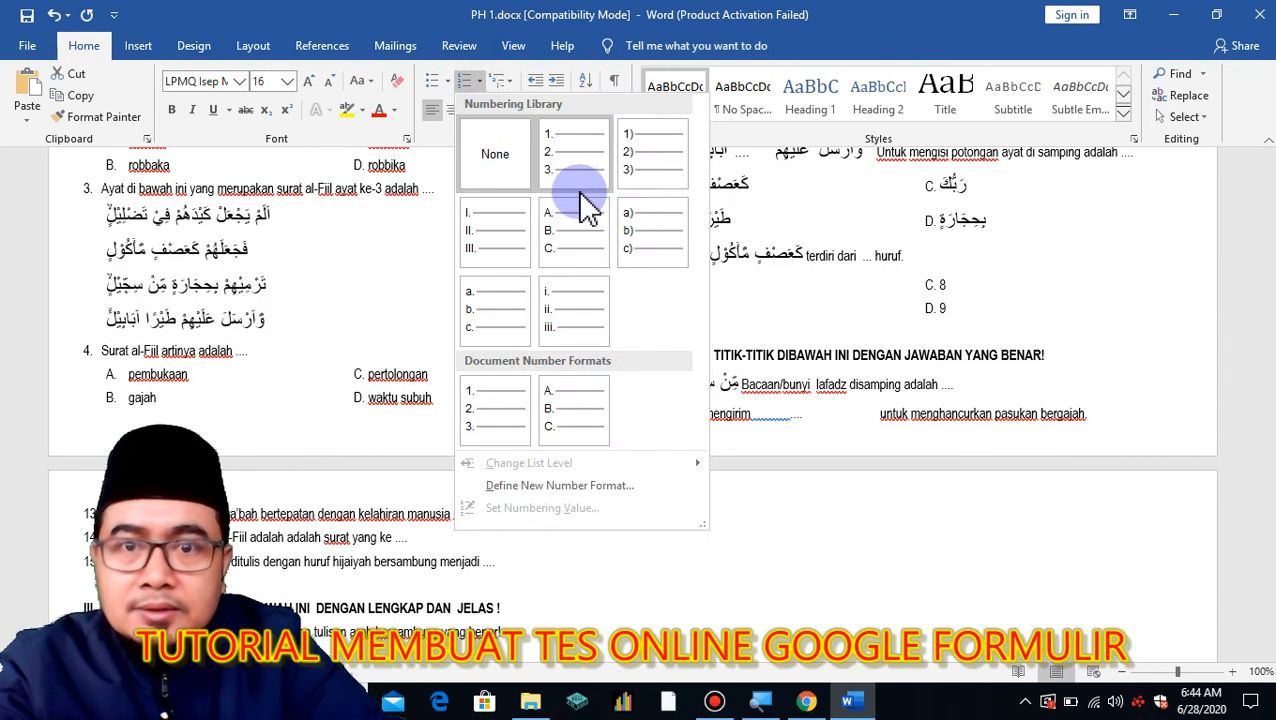
{"action": "left_click", "coordinate": [645, 172]}
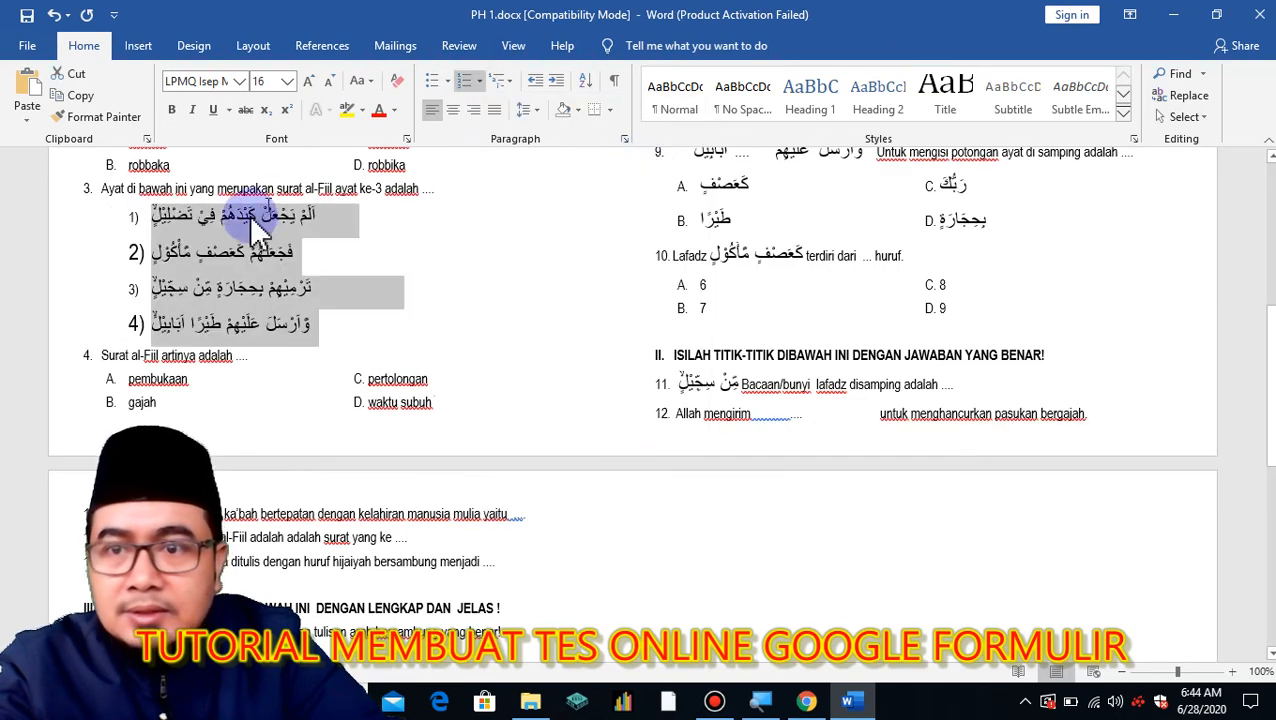
{"action": "left_click", "coordinate": [134, 216]}
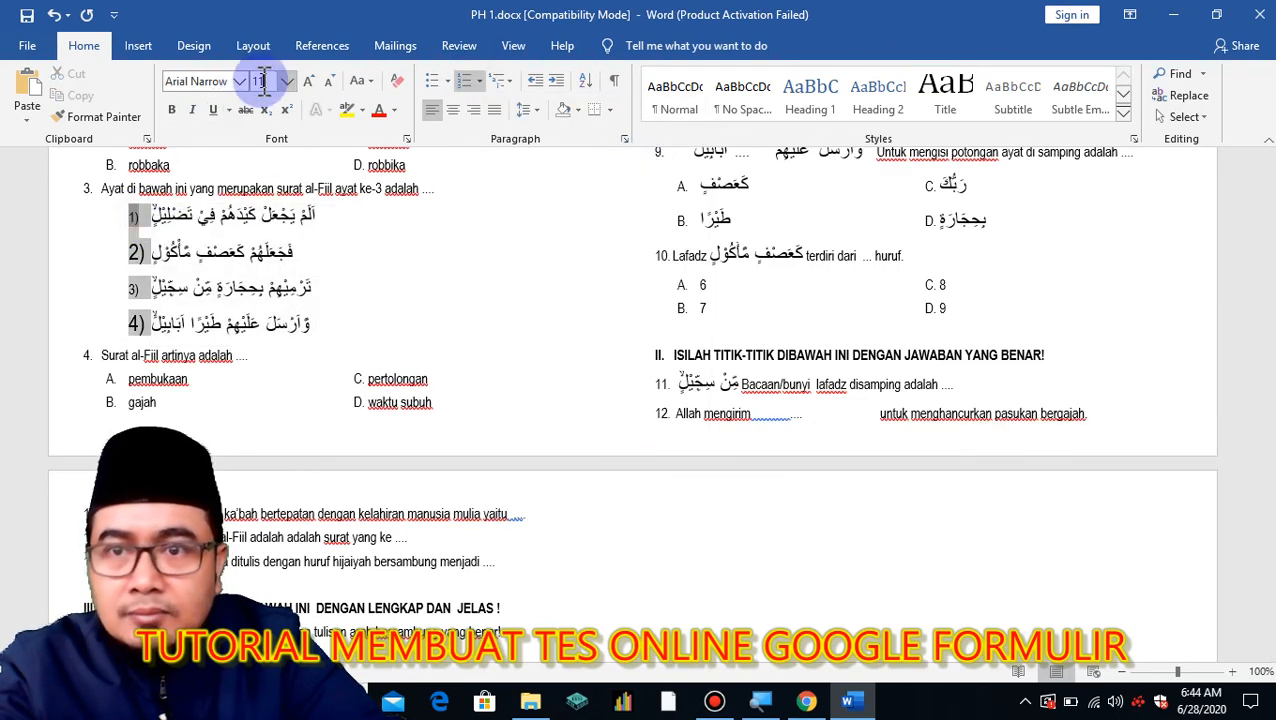
{"action": "left_click", "coordinate": [287, 81]}
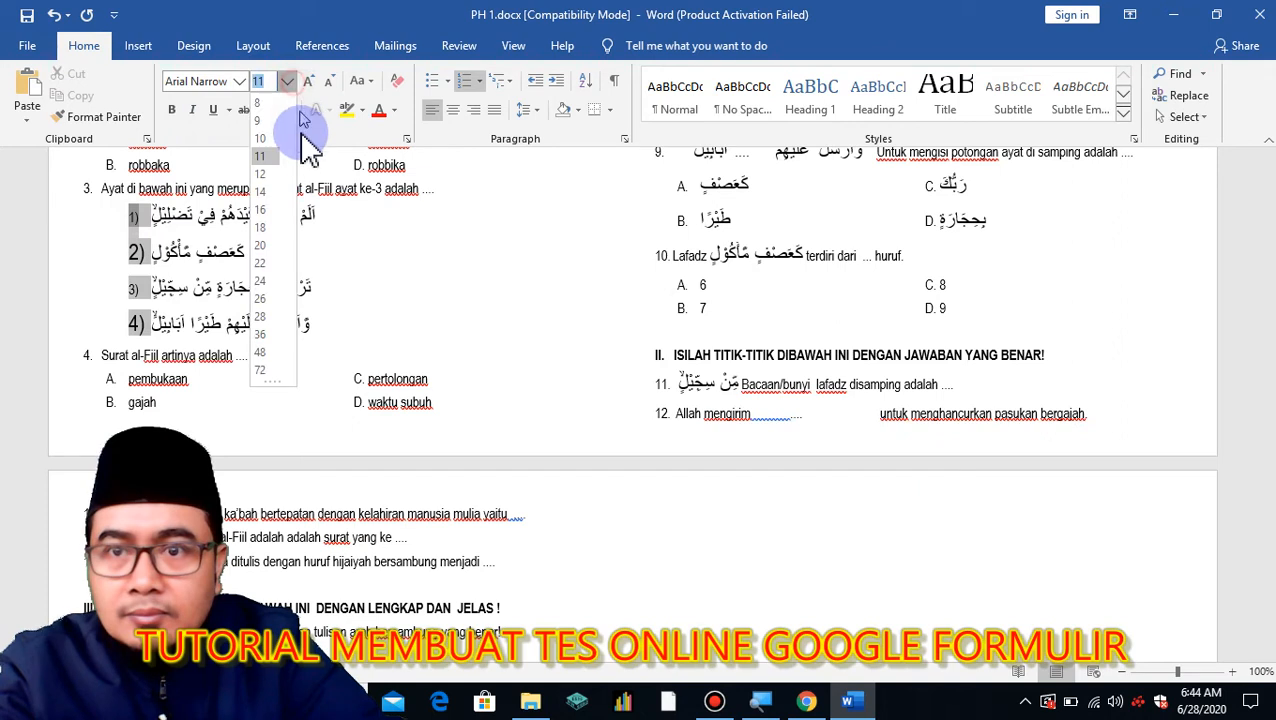
{"action": "left_click", "coordinate": [268, 174]}
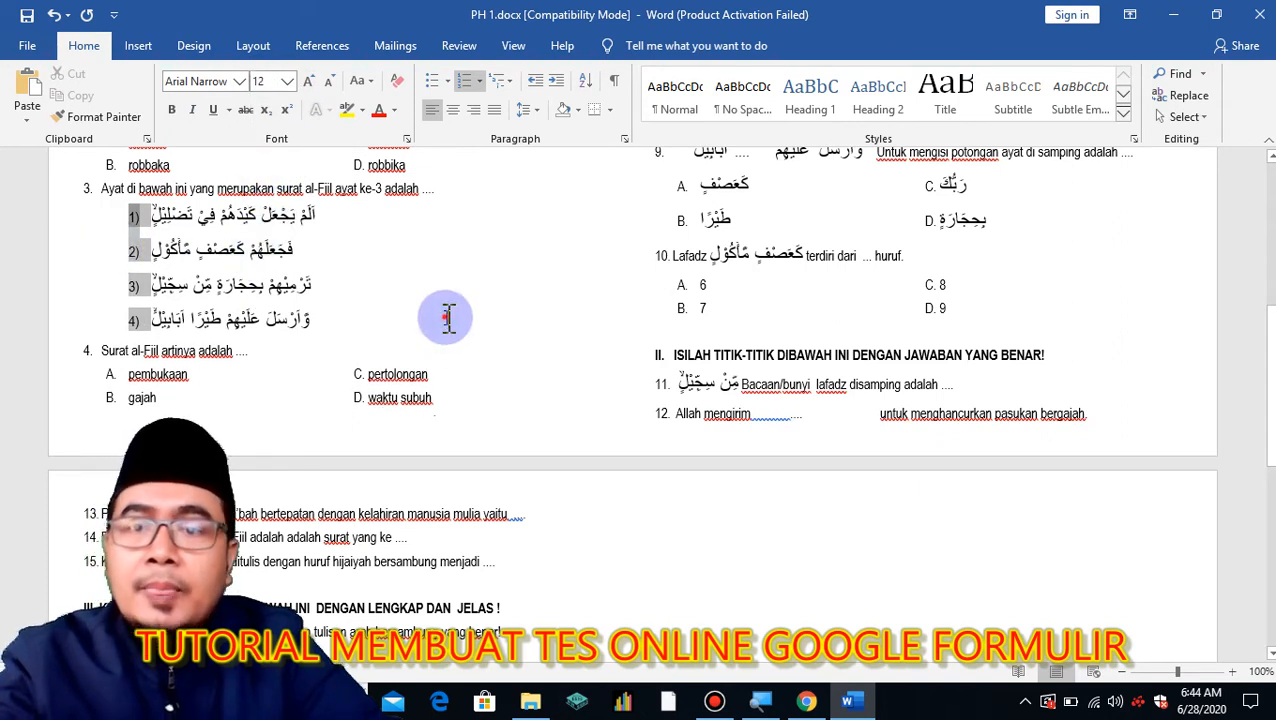
{"action": "left_click", "coordinate": [470, 320]}
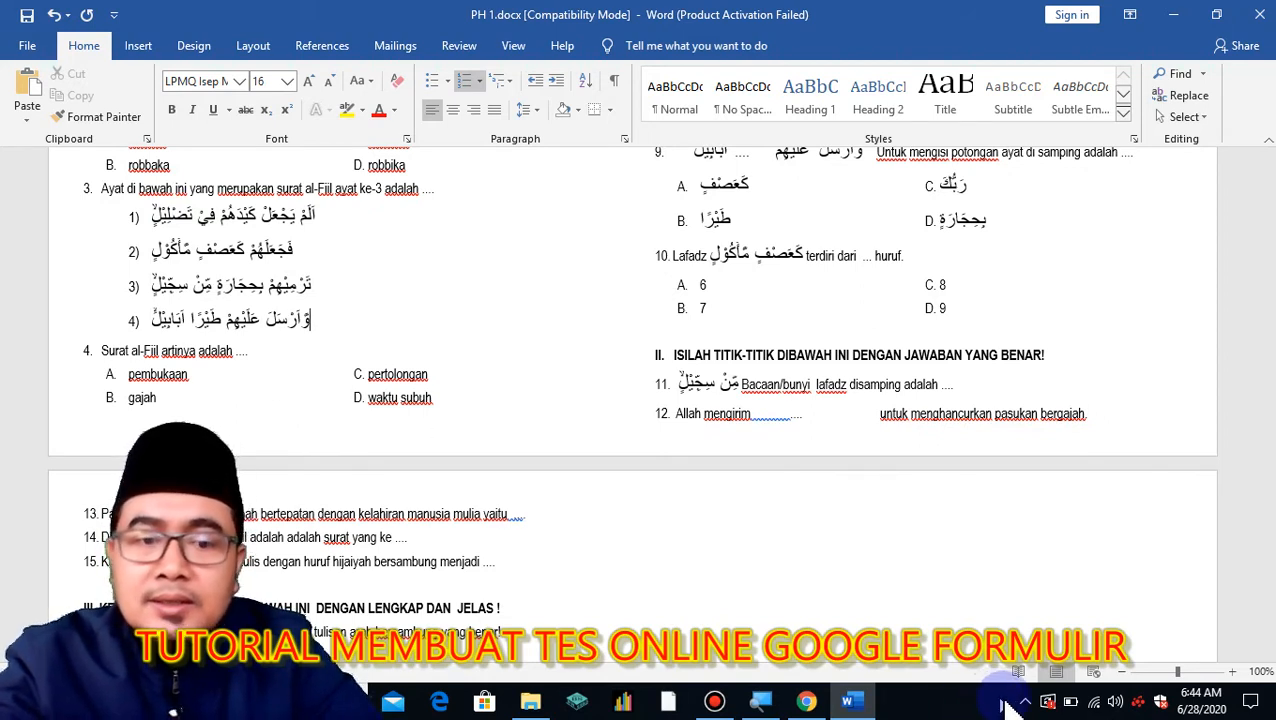
Capture the four numbered Arabic verses with Lightshot.
{"action": "left_click", "coordinate": [1025, 701]}
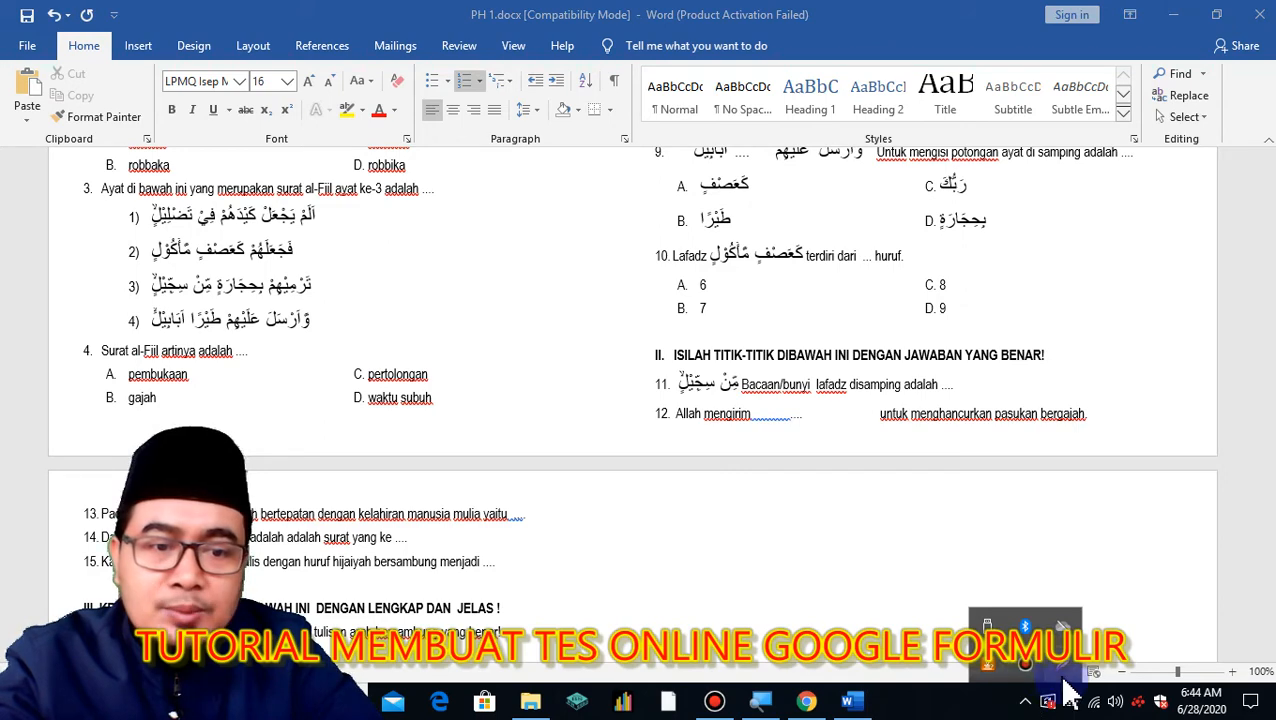
{"action": "left_click", "coordinate": [1064, 672]}
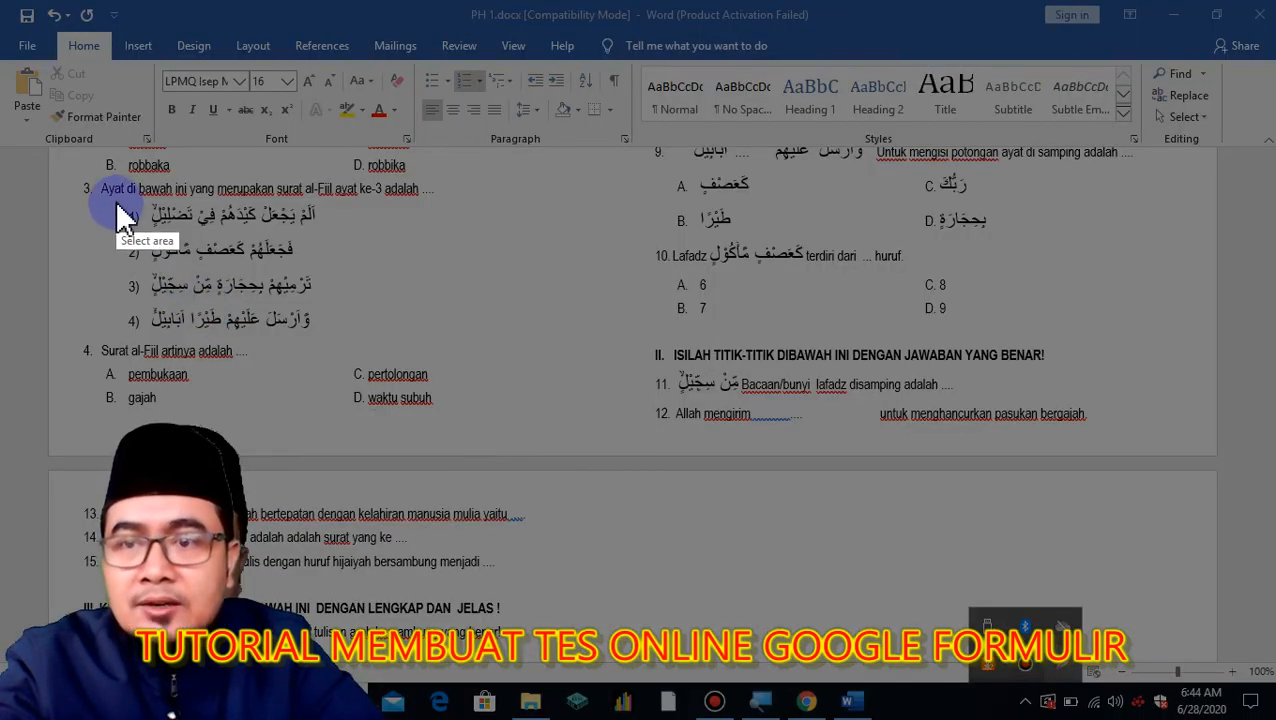
{"action": "left_click_drag", "start_coordinate": [116, 203], "coordinate": [341, 339]}
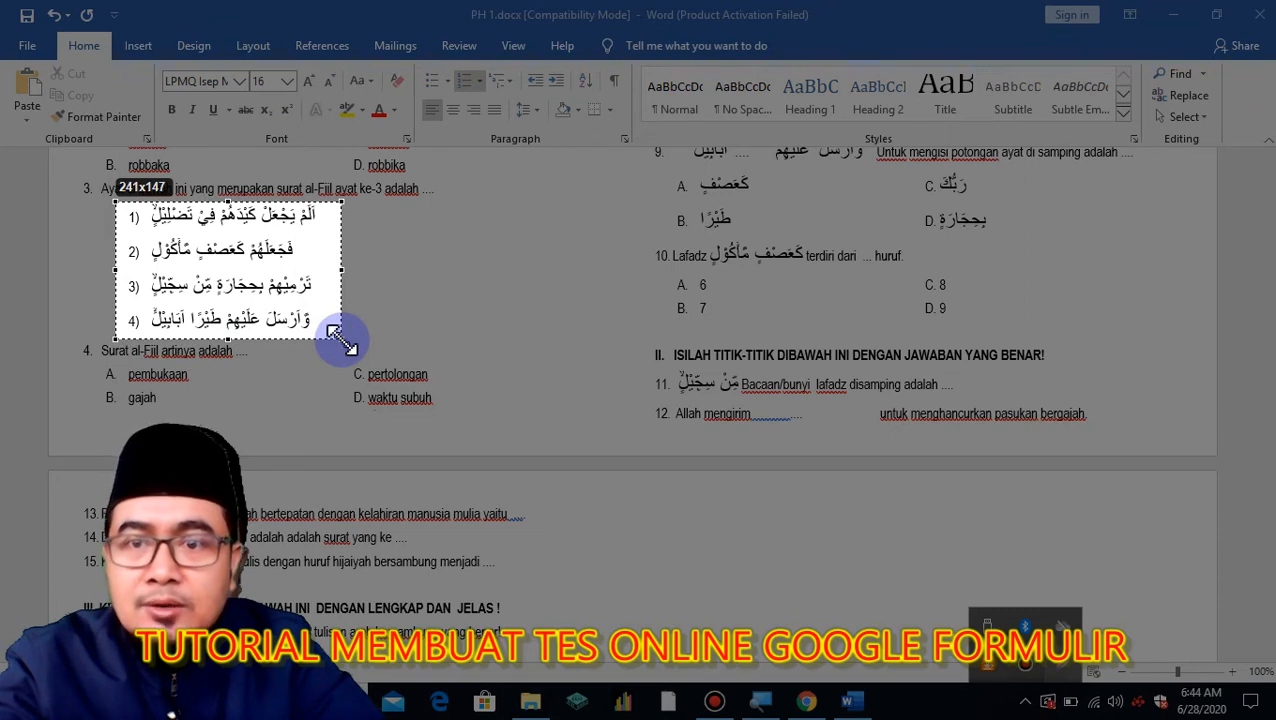
{"action": "left_click_drag", "start_coordinate": [341, 339], "coordinate": [334, 334]}
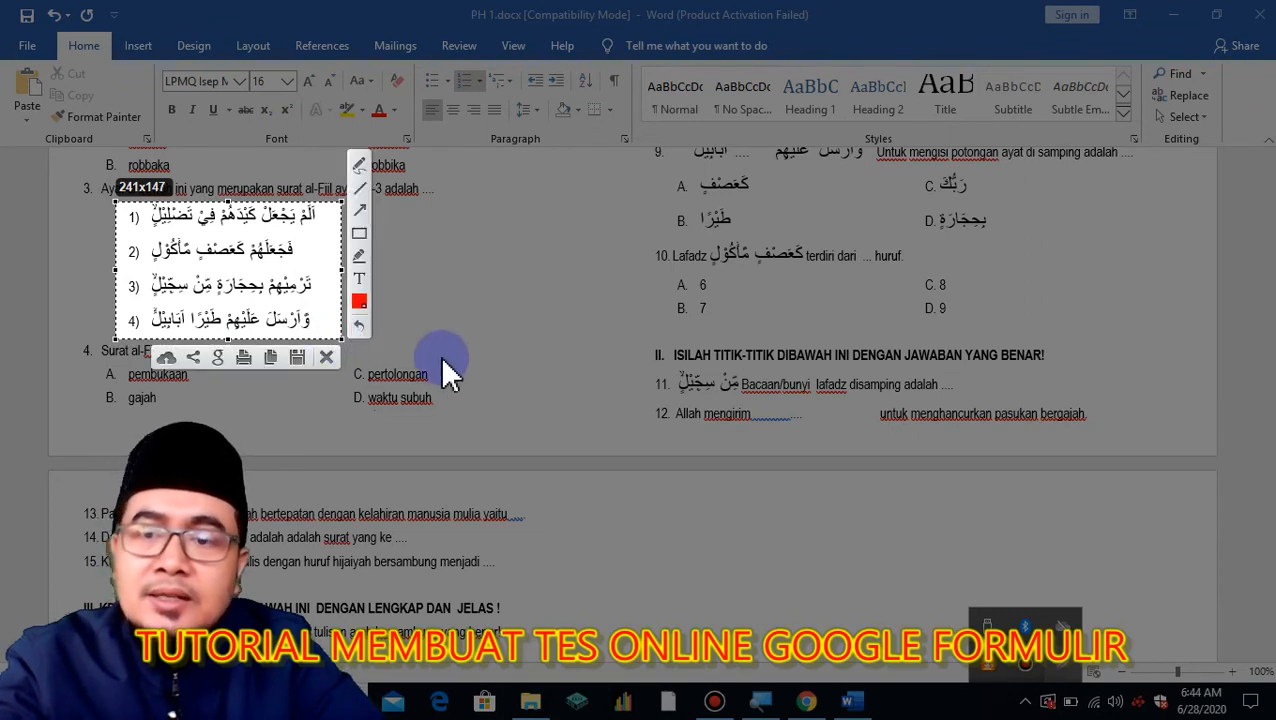
Save the capture as JPEG 'copy ayat' in GOOFORM and return to Google Forms.
{"action": "left_click", "coordinate": [298, 356]}
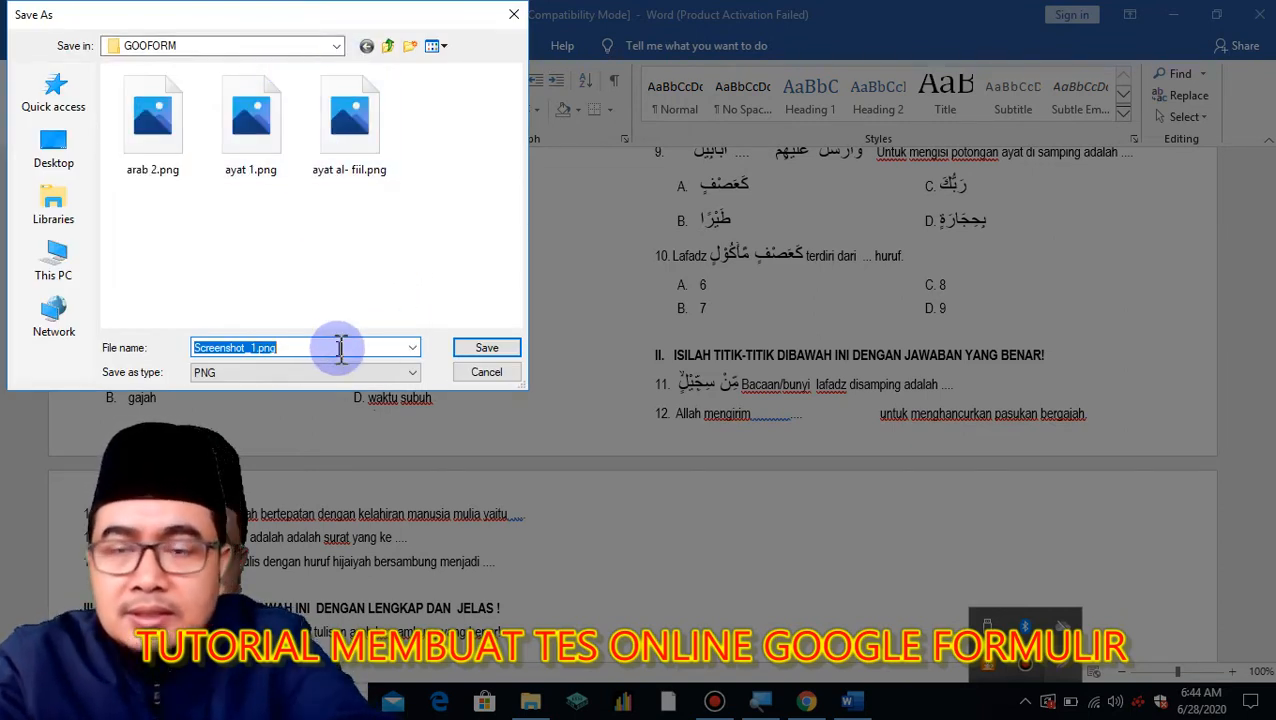
{"action": "type", "text": "copy ayat"}
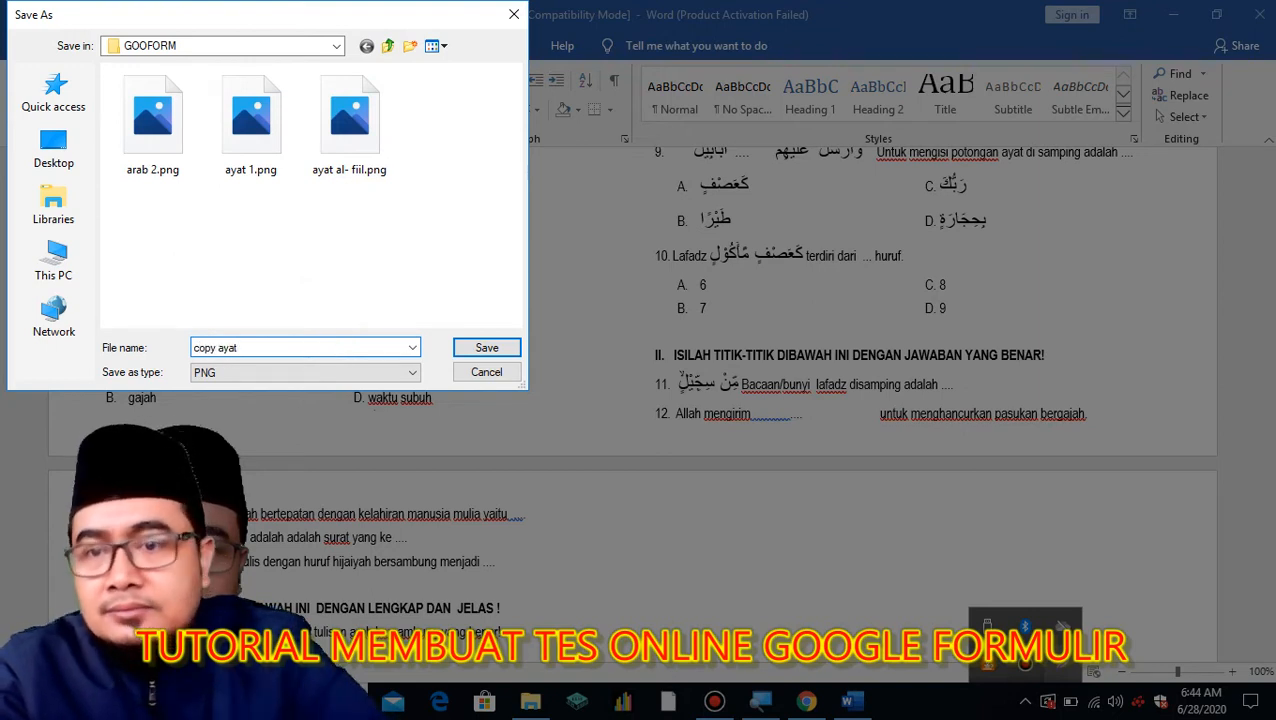
{"action": "left_click", "coordinate": [366, 373]}
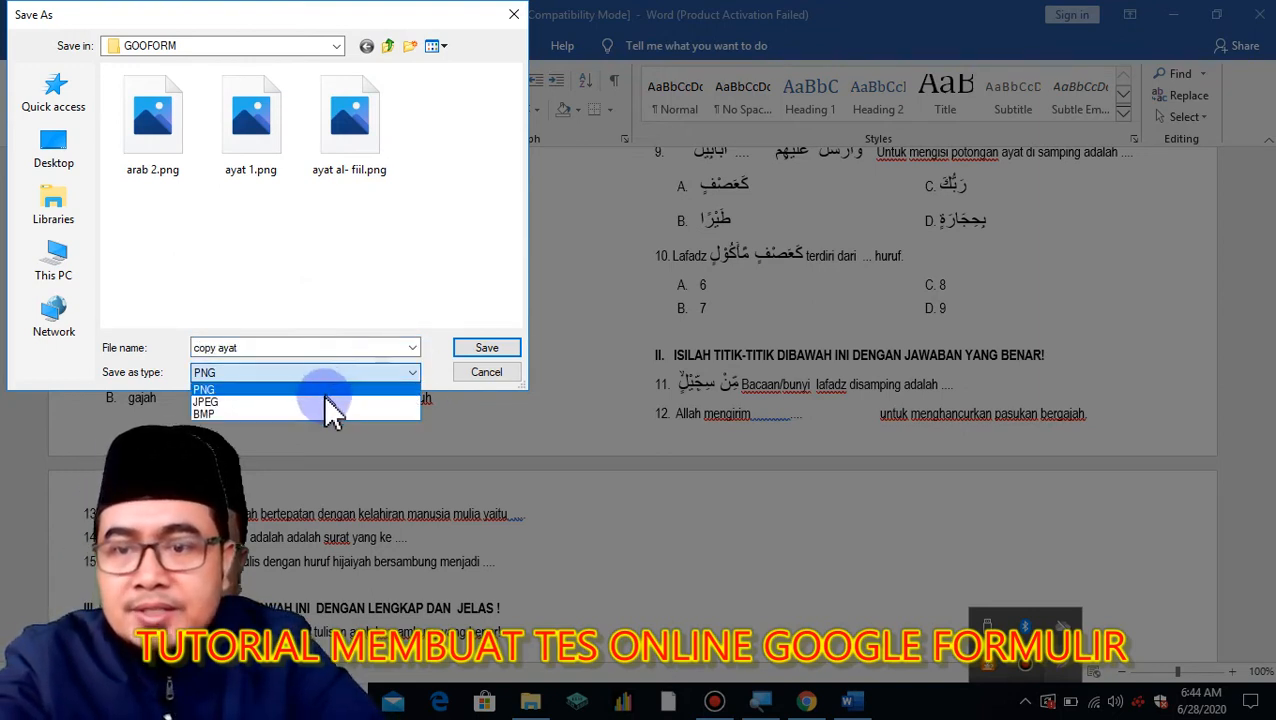
{"action": "left_click", "coordinate": [324, 400]}
{"action": "left_click", "coordinate": [486, 350]}
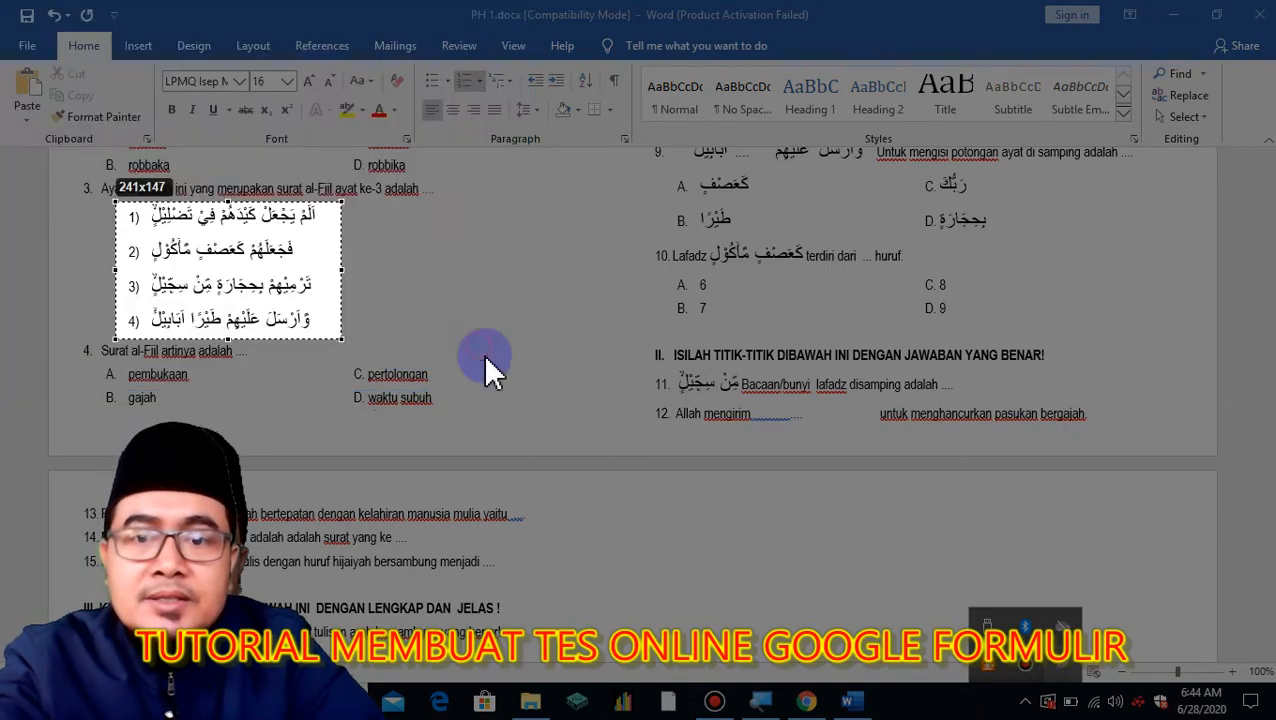
{"action": "left_click", "coordinate": [806, 701]}
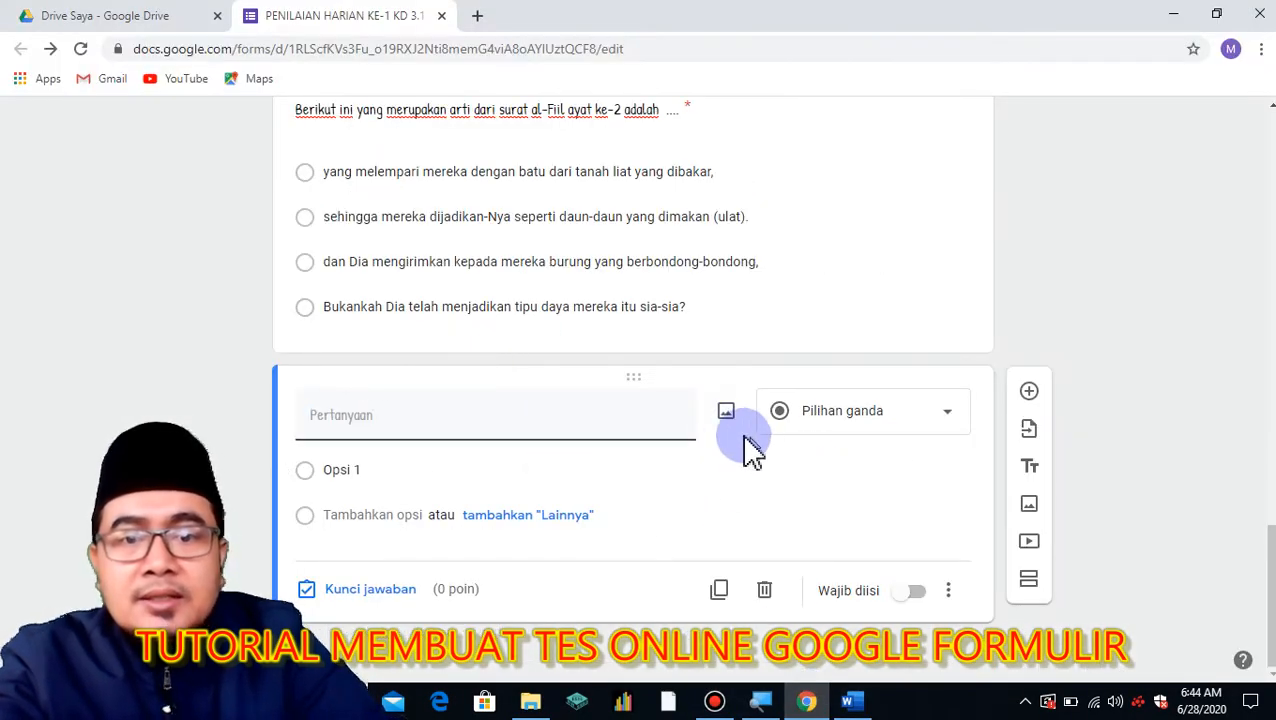
Upload copy ayat.jpg from D:\GOOFORM as the new question's image.
{"action": "left_click", "coordinate": [727, 416]}
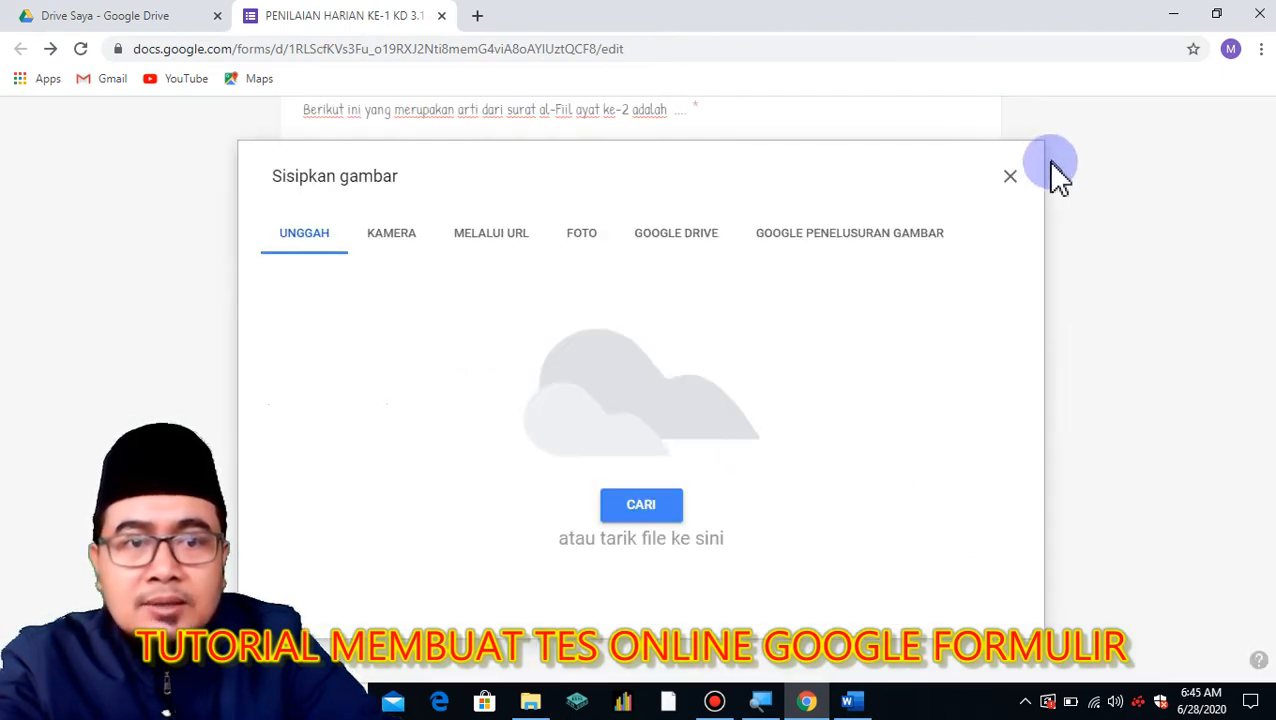
{"action": "left_click", "coordinate": [1010, 178]}
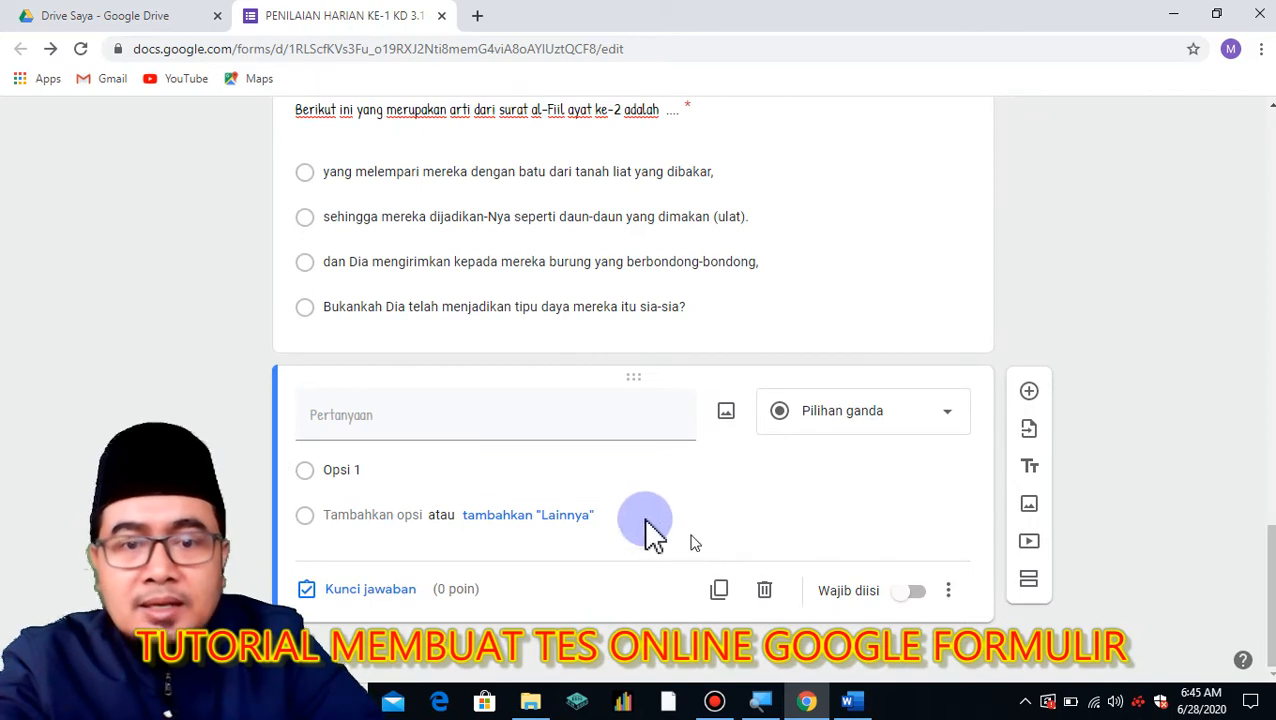
{"action": "left_click", "coordinate": [724, 420]}
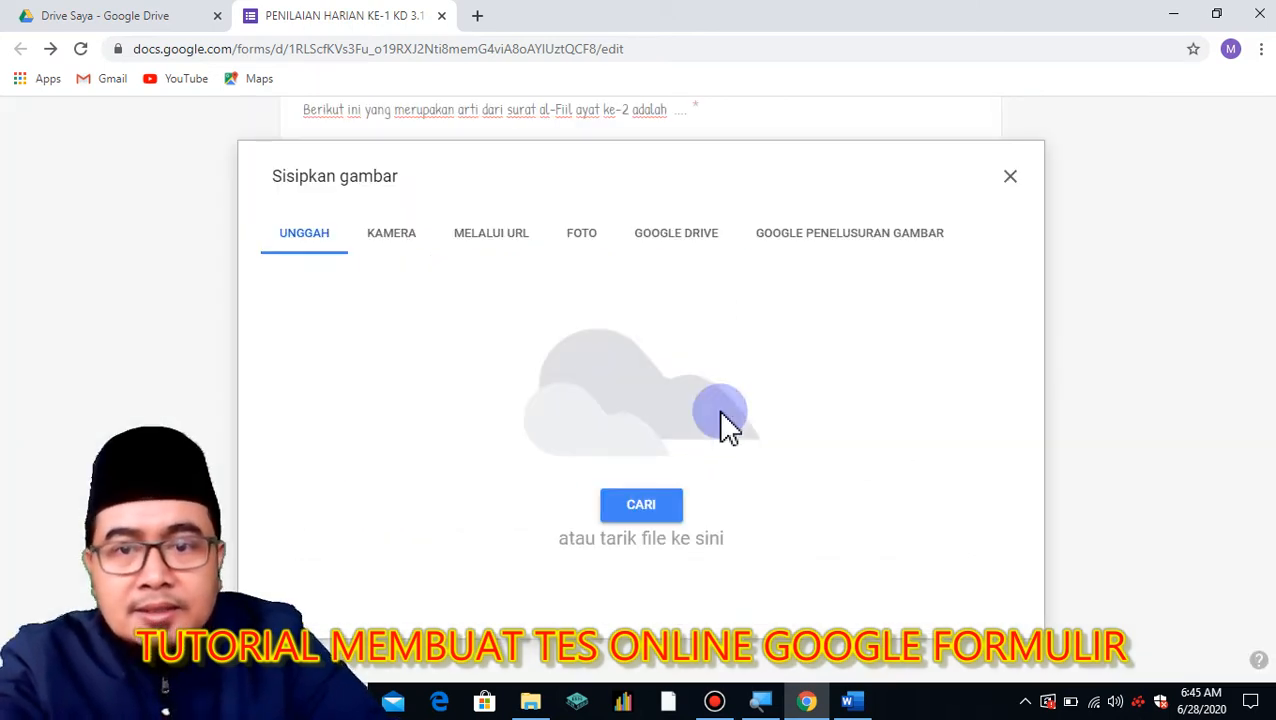
{"action": "left_click", "coordinate": [640, 500]}
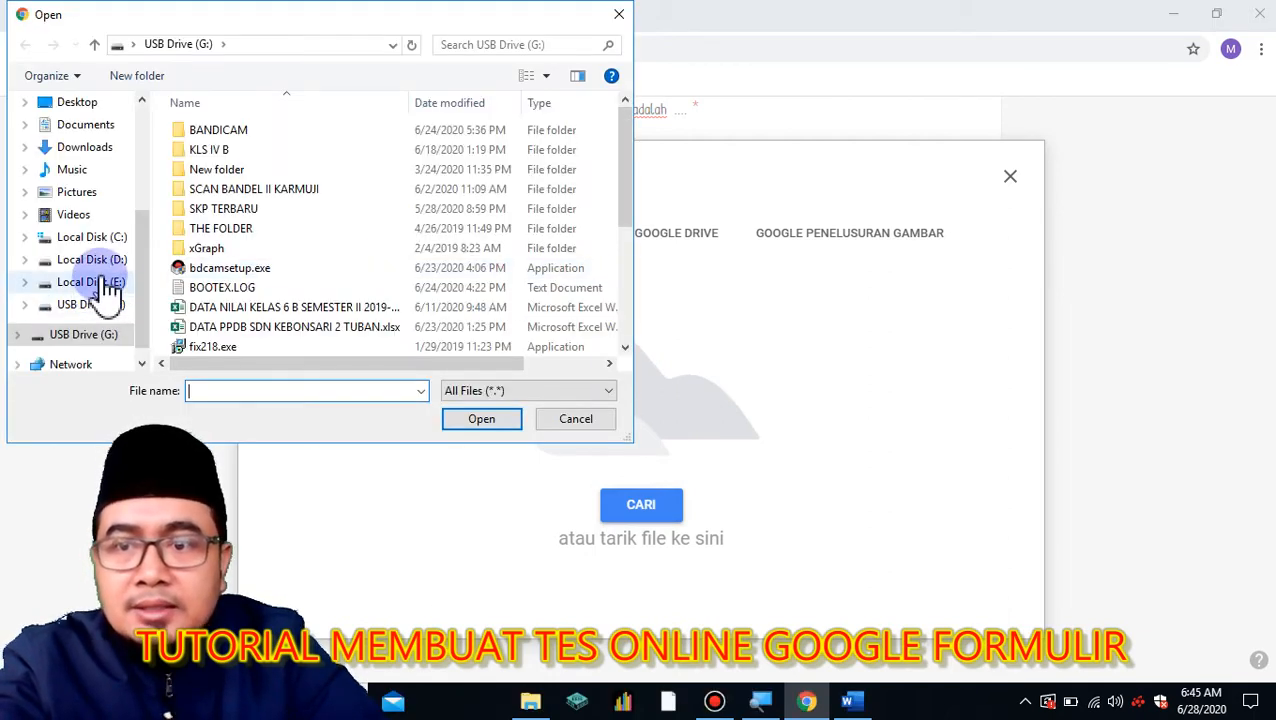
{"action": "left_click", "coordinate": [100, 259]}
{"action": "double_click", "coordinate": [226, 152]}
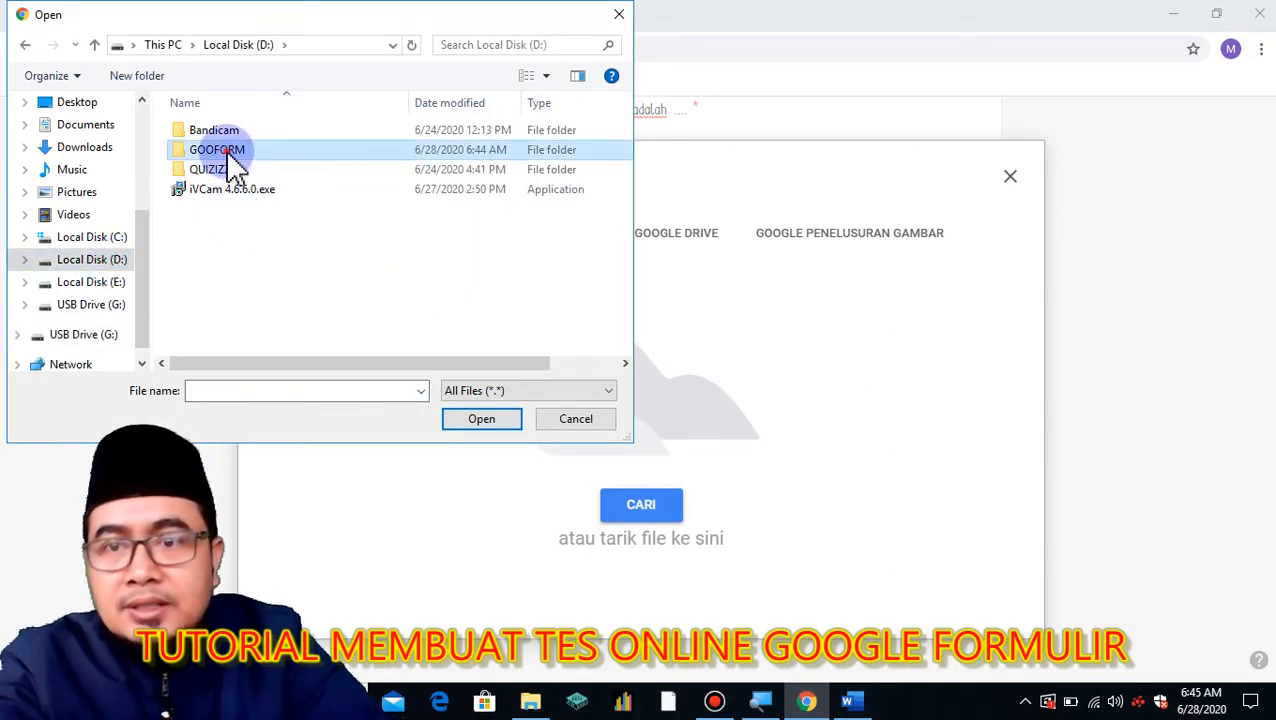
{"action": "left_click", "coordinate": [570, 185]}
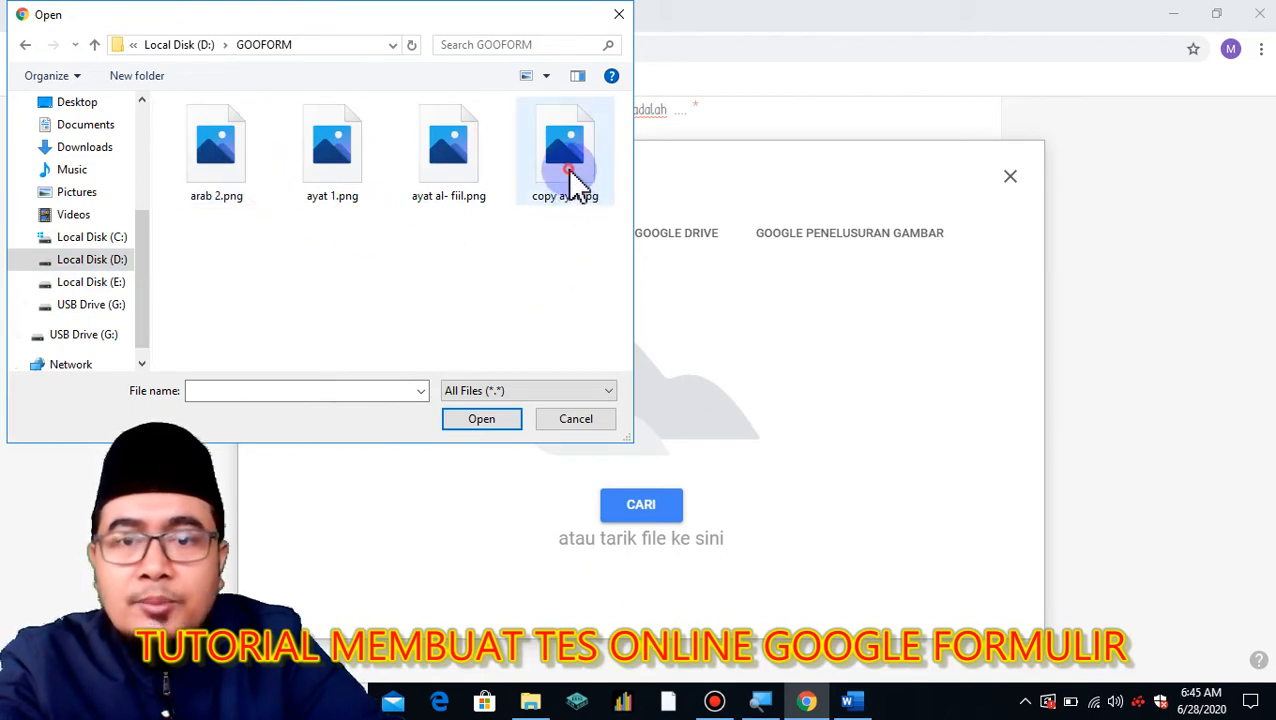
{"action": "left_click", "coordinate": [482, 419]}
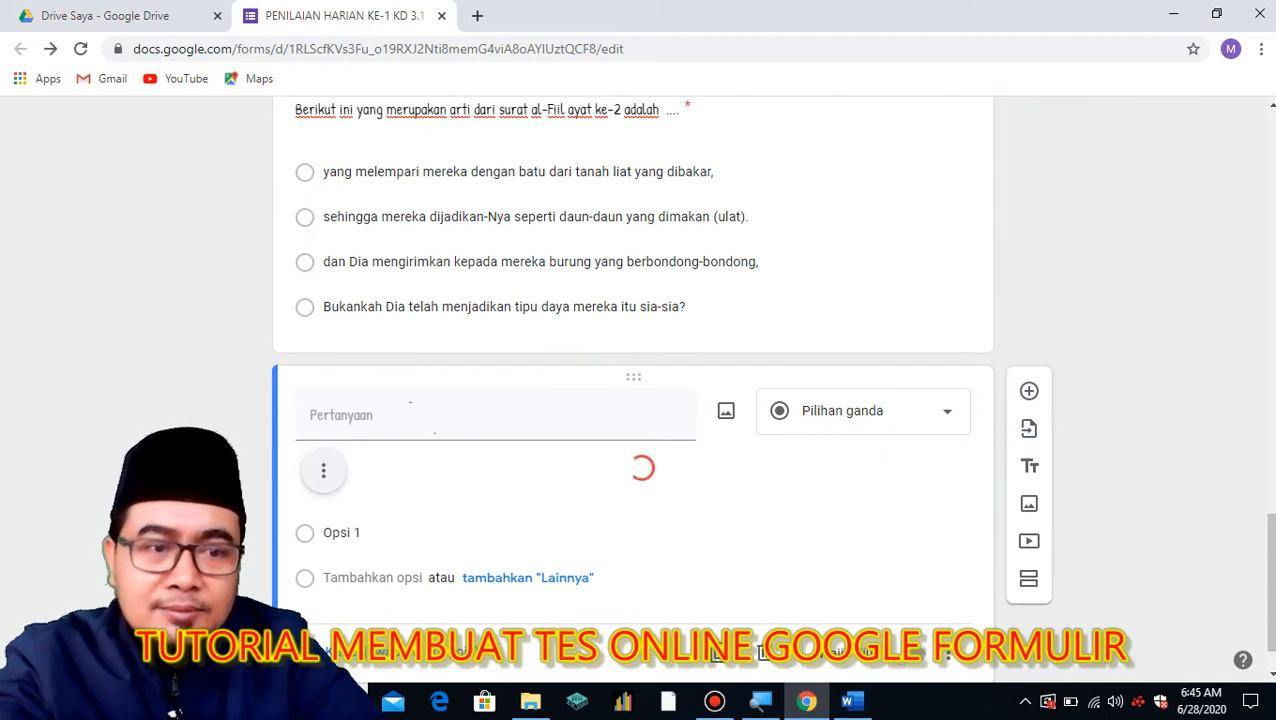
Enlarge the verse image in the question, then switch back to PH 1.docx in Word.
{"action": "left_click_drag", "start_coordinate": [1273, 565], "coordinate": [1274, 607]}
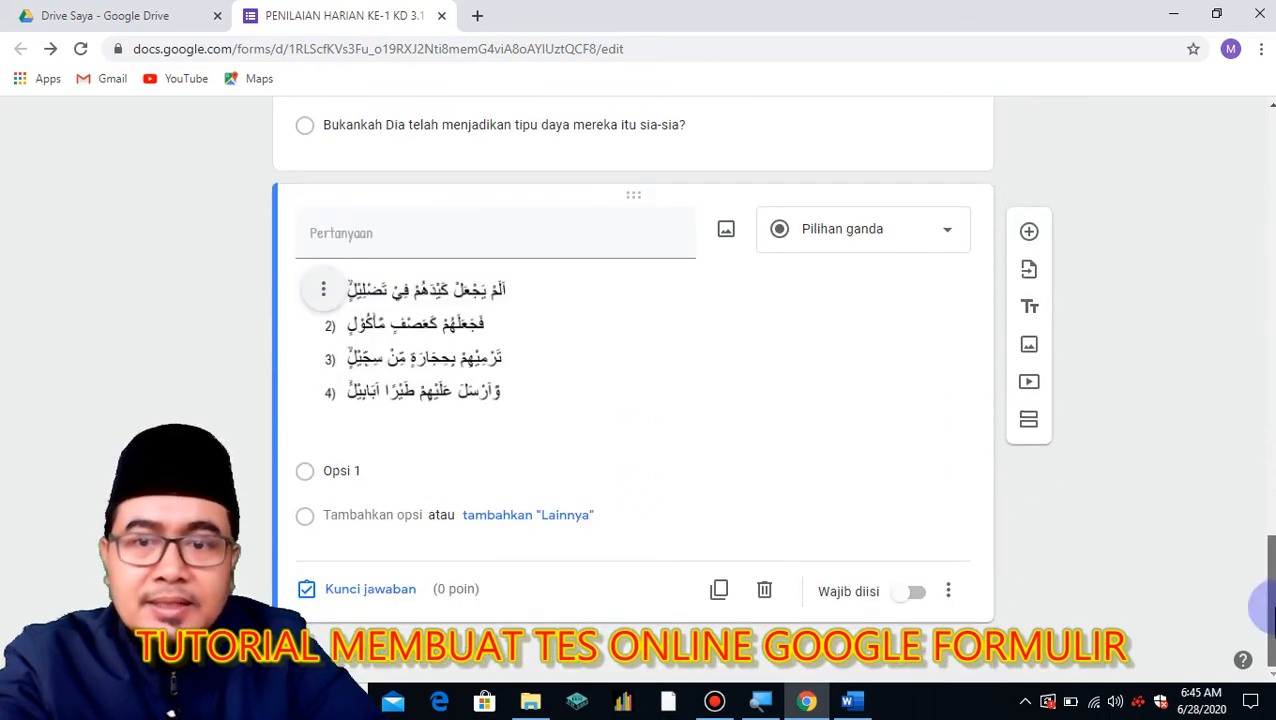
{"action": "left_click", "coordinate": [527, 400]}
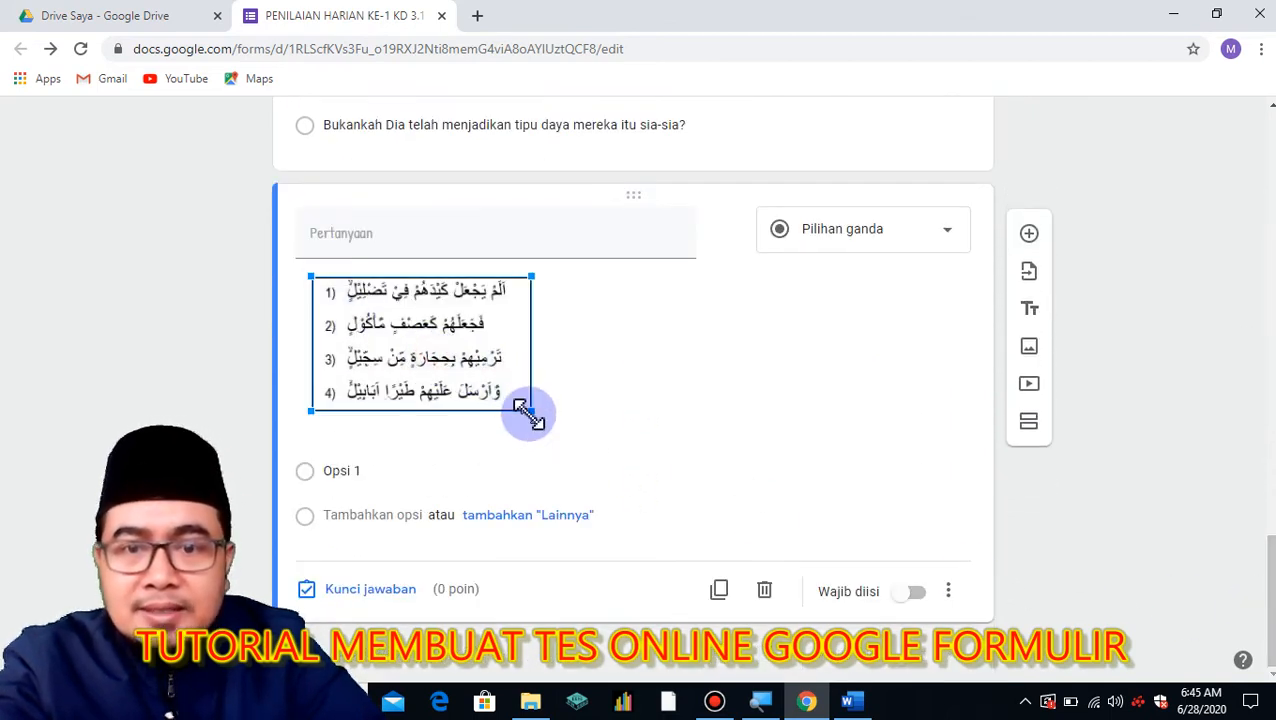
{"action": "left_click_drag", "start_coordinate": [532, 410], "coordinate": [618, 440]}
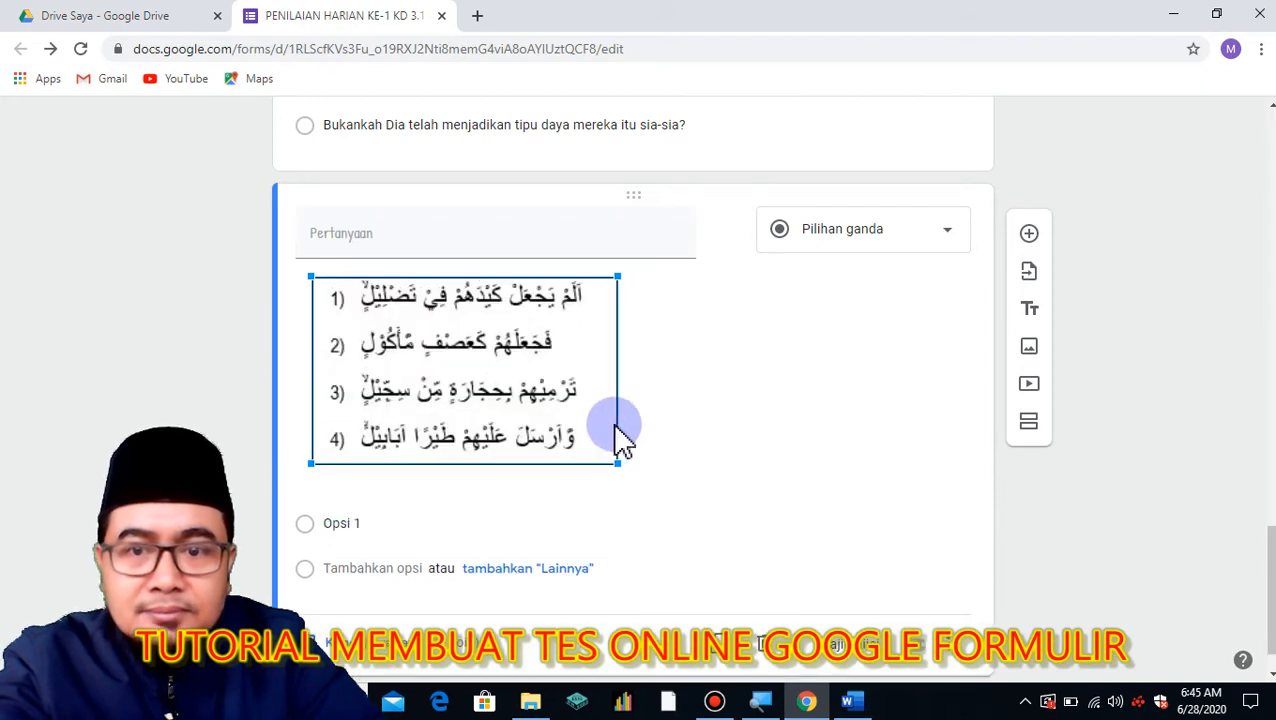
{"action": "left_click", "coordinate": [735, 385]}
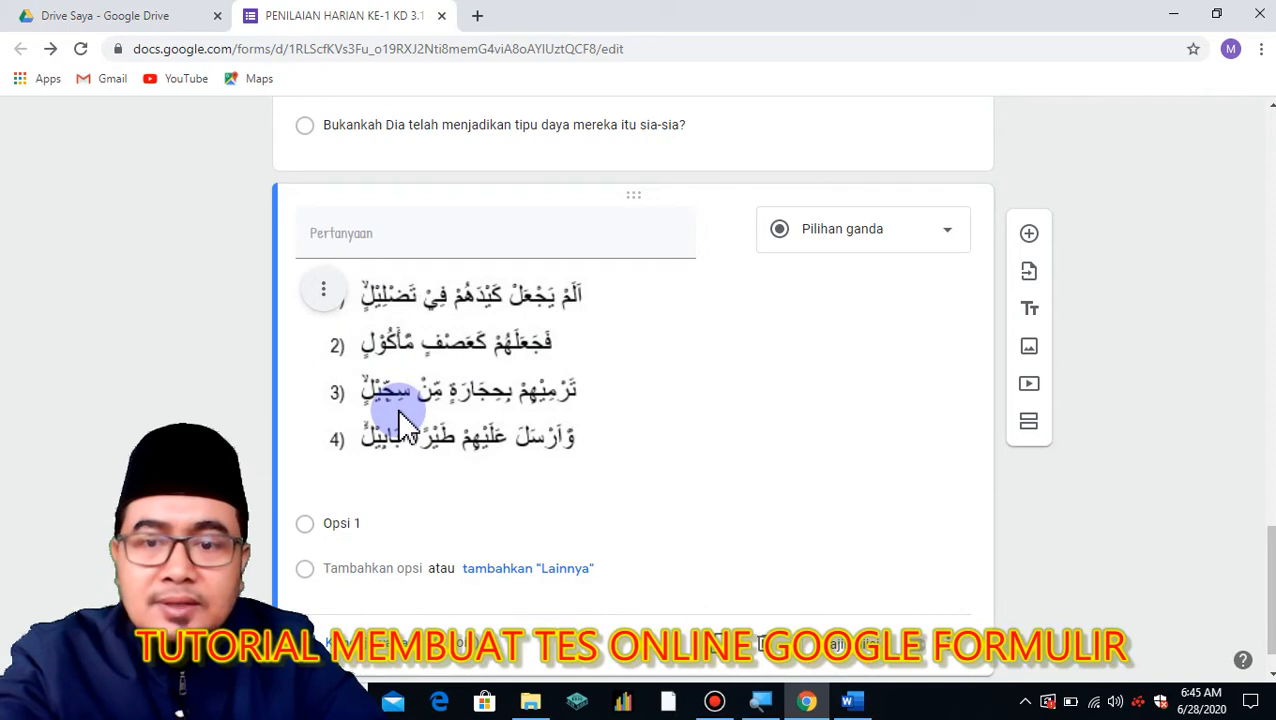
{"action": "left_click", "coordinate": [850, 701]}
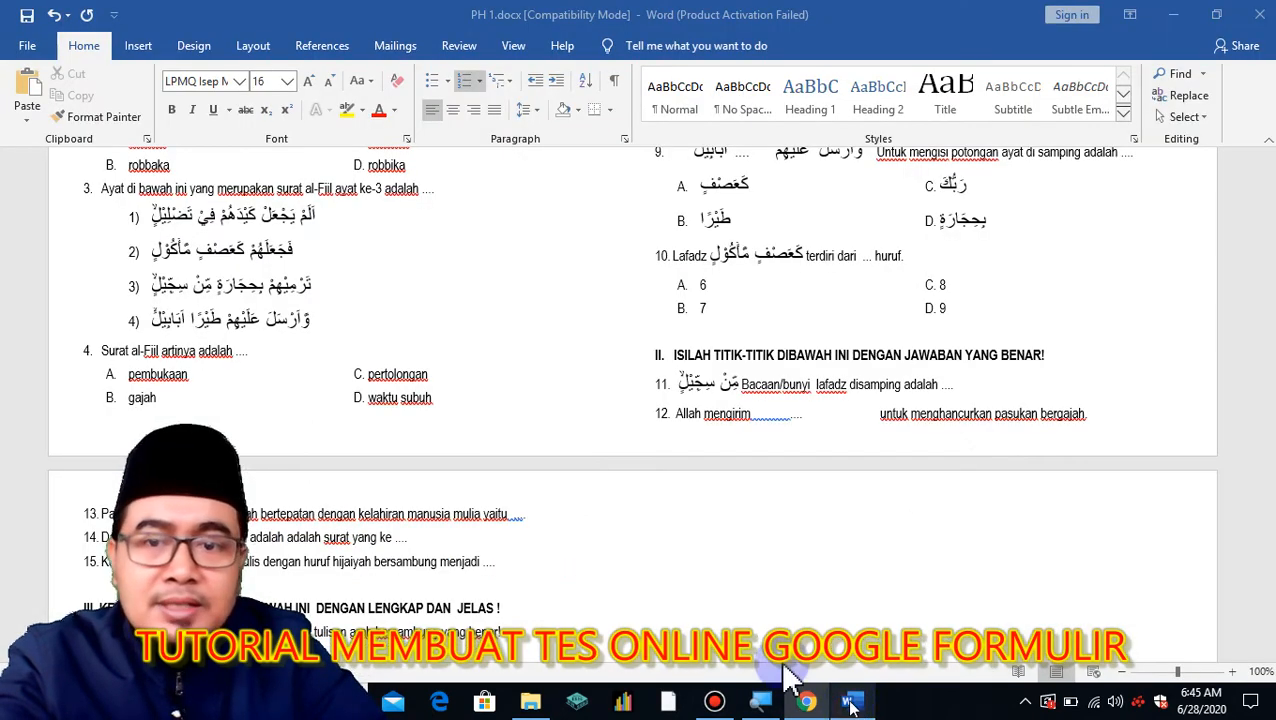
{"action": "scroll", "coordinate": [430, 410], "scroll_direction": "up", "scroll_amount": 3}
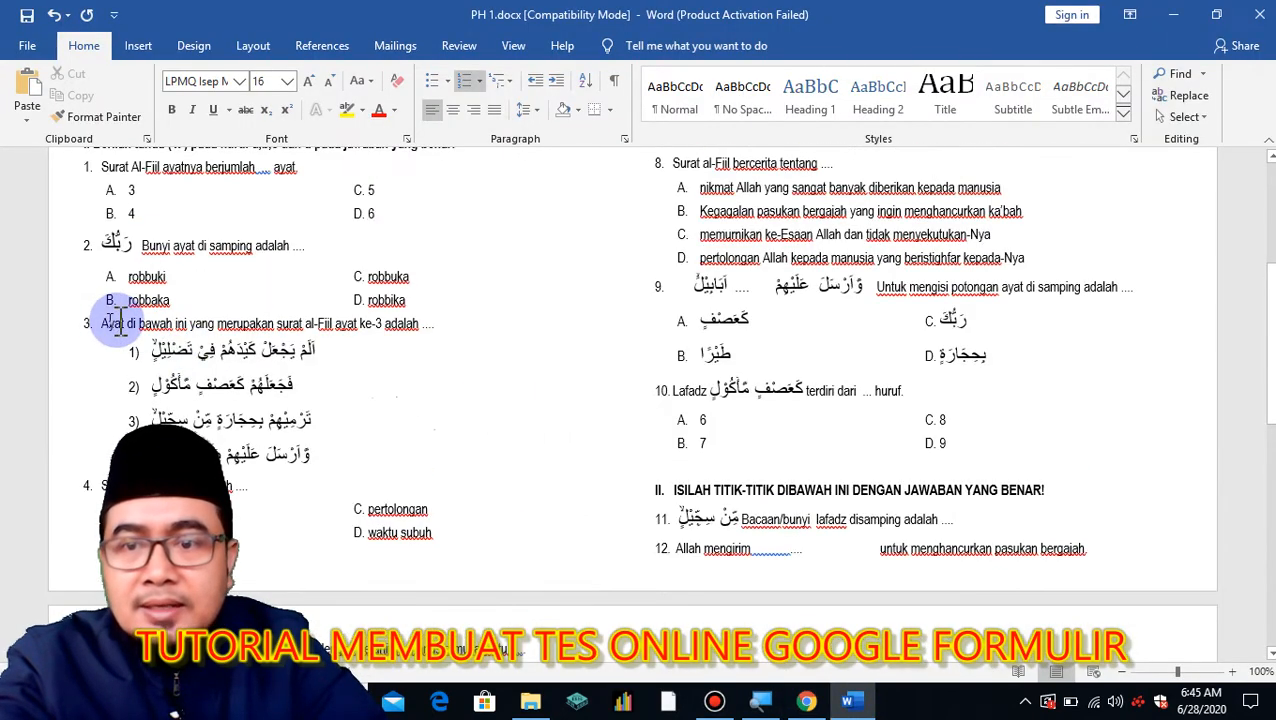
Copy the question 3 prompt about surat al-Fiil and go back to the form.
{"action": "left_click_drag", "start_coordinate": [104, 325], "coordinate": [438, 330]}
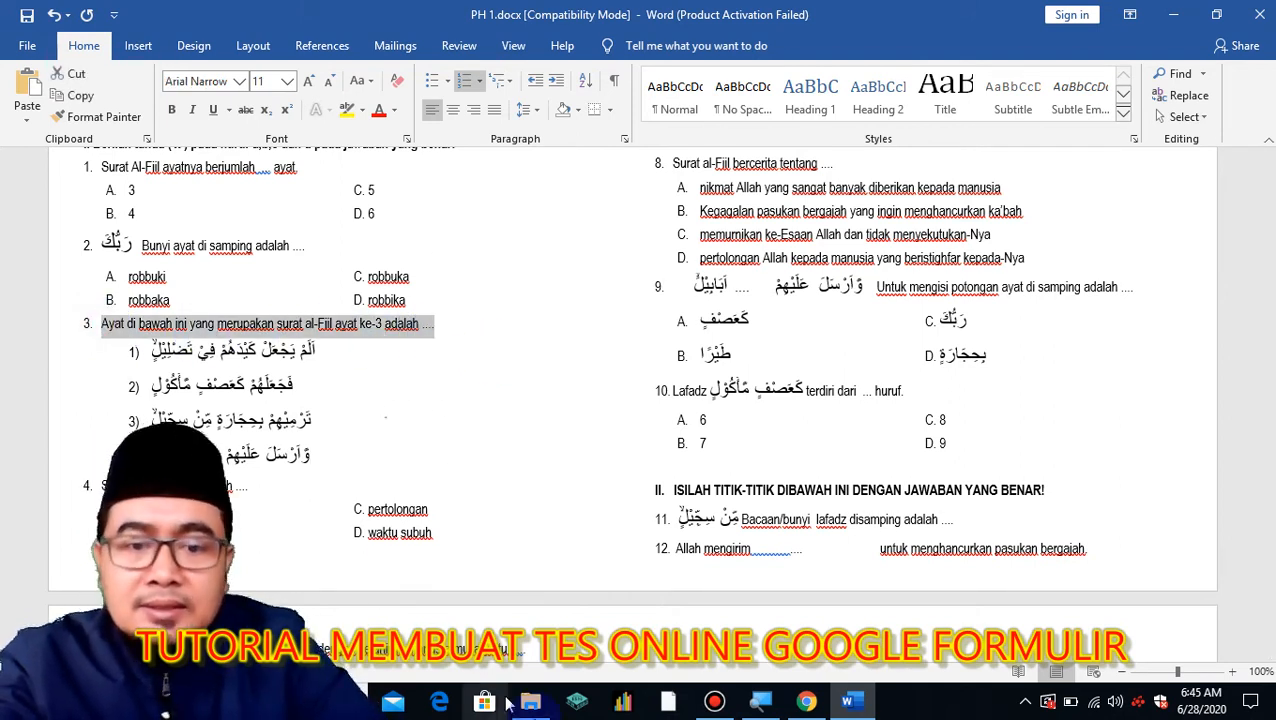
{"action": "left_click", "coordinate": [806, 701]}
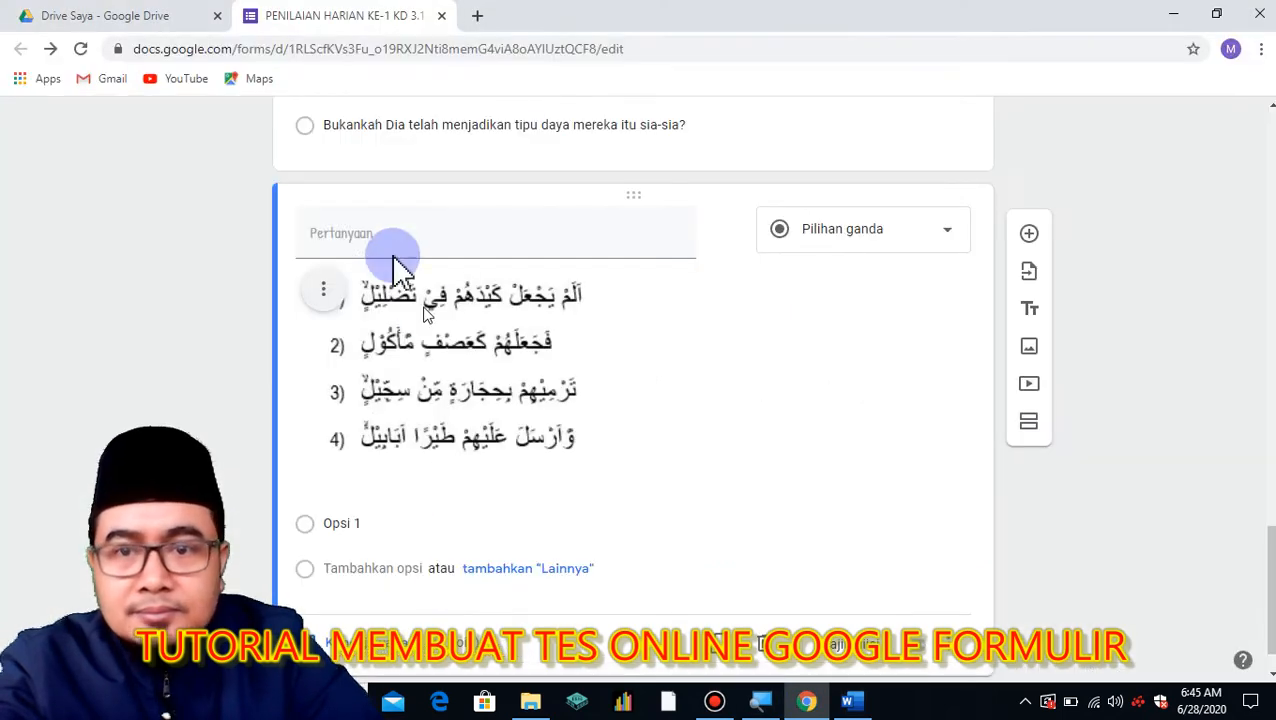
Paste the prompt as the question title, drop the leading '3. ', and change 'di bawah' to 'berikut'.
{"action": "left_click", "coordinate": [376, 230]}
{"action": "right_click", "coordinate": [376, 232]}
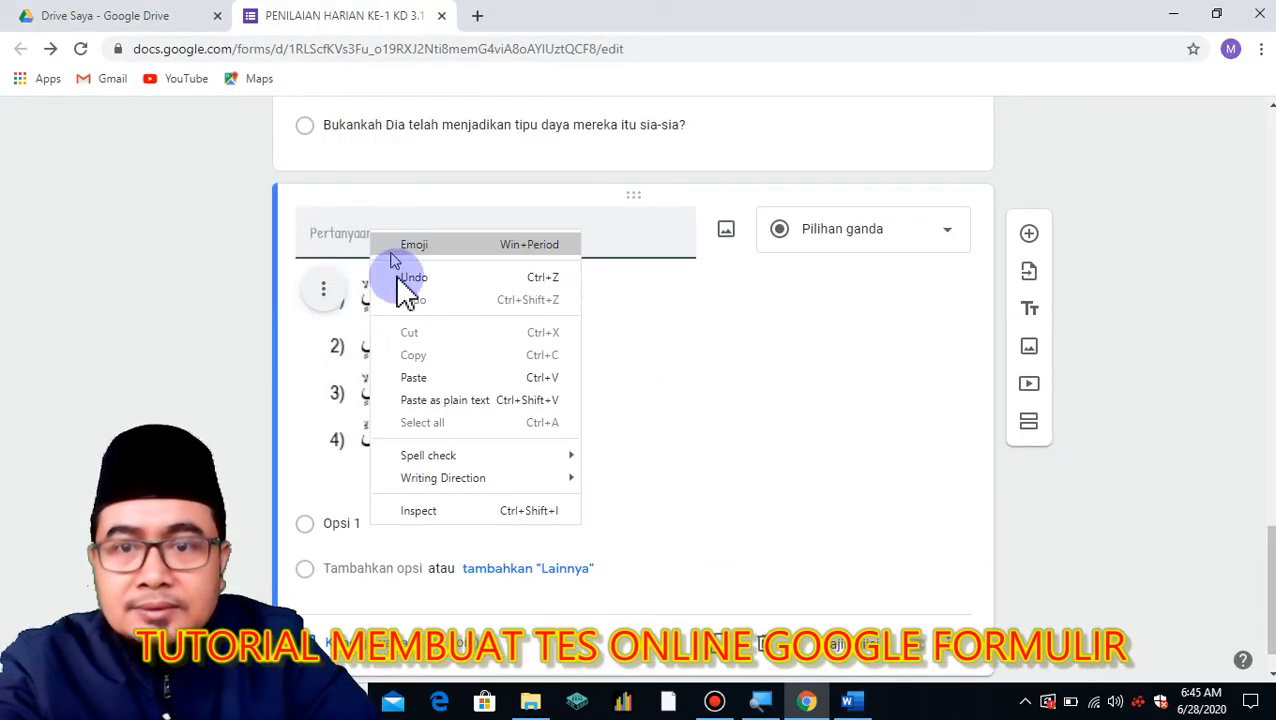
{"action": "left_click", "coordinate": [420, 374]}
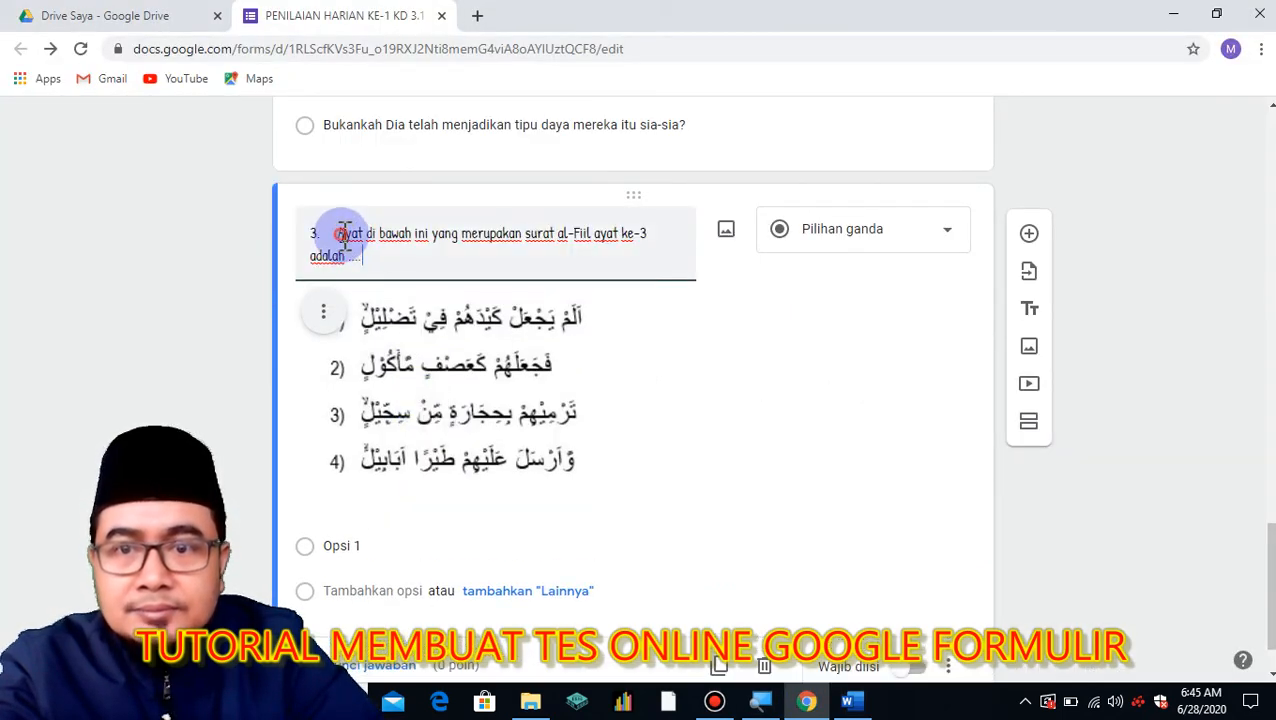
{"action": "key", "text": "BackSpace"}
{"action": "key", "text": "BackSpace"}
{"action": "key", "text": "BackSpace"}
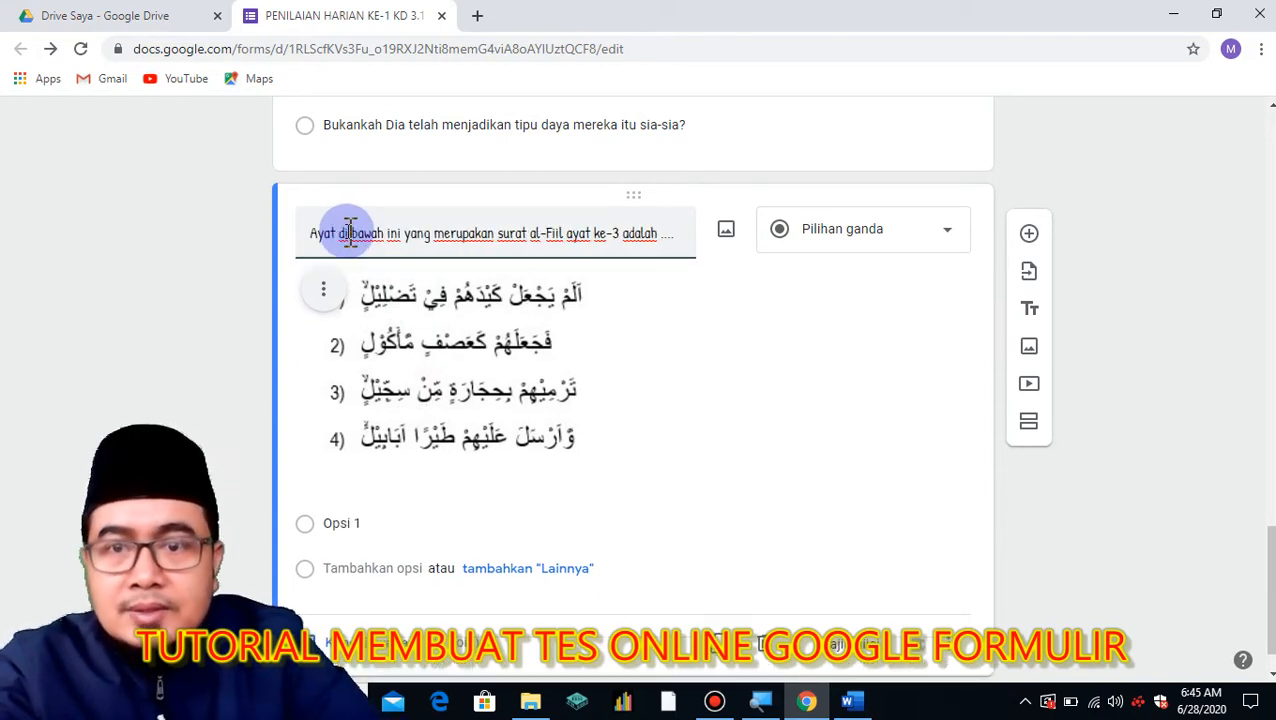
{"action": "double_click", "coordinate": [345, 234]}
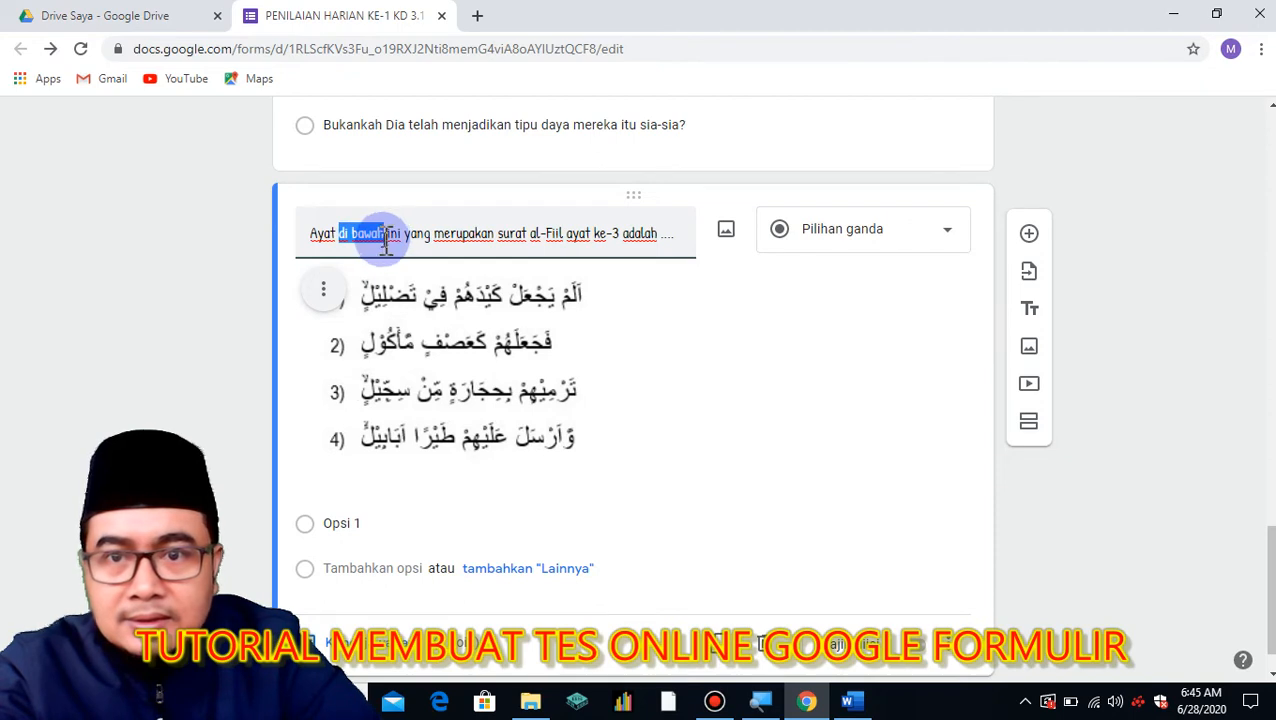
{"action": "type", "text": "berikut"}
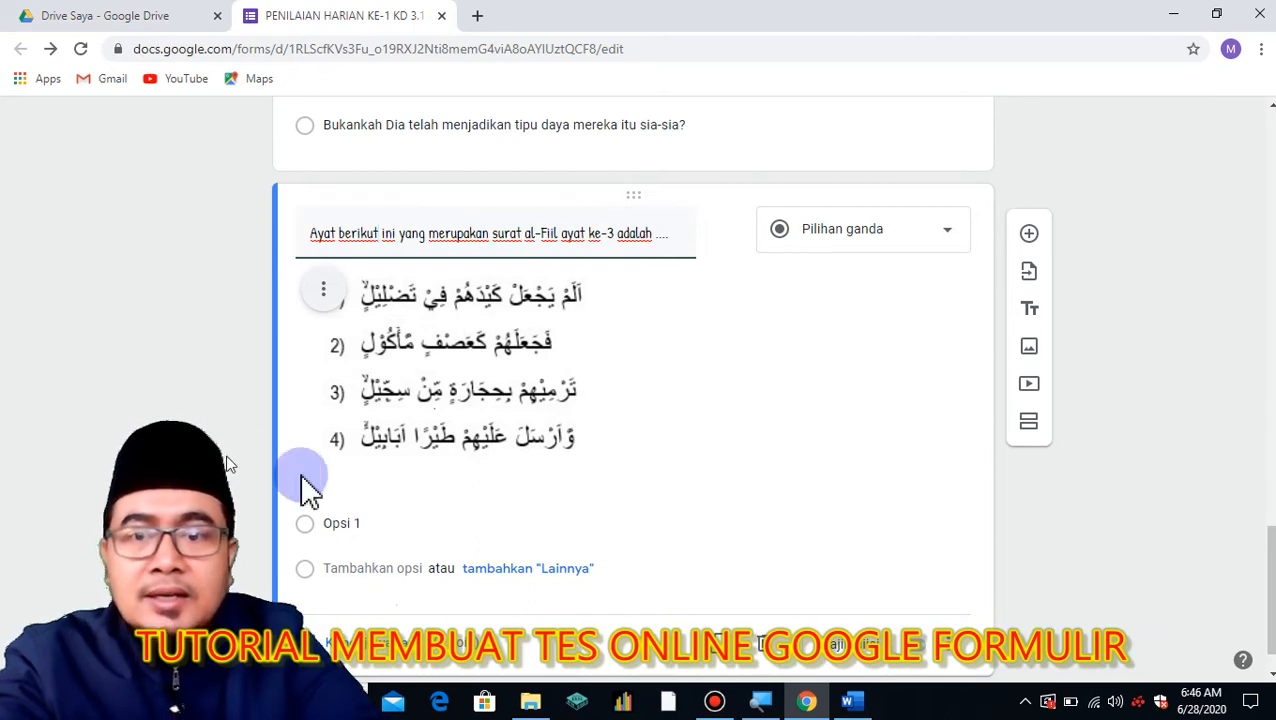
{"action": "scroll", "coordinate": [265, 478], "scroll_direction": "down", "scroll_amount": 1}
Add answer options 1, 2, 3 and 4 to the verse question.
{"action": "left_click", "coordinate": [342, 470]}
{"action": "type", "text": "1"}
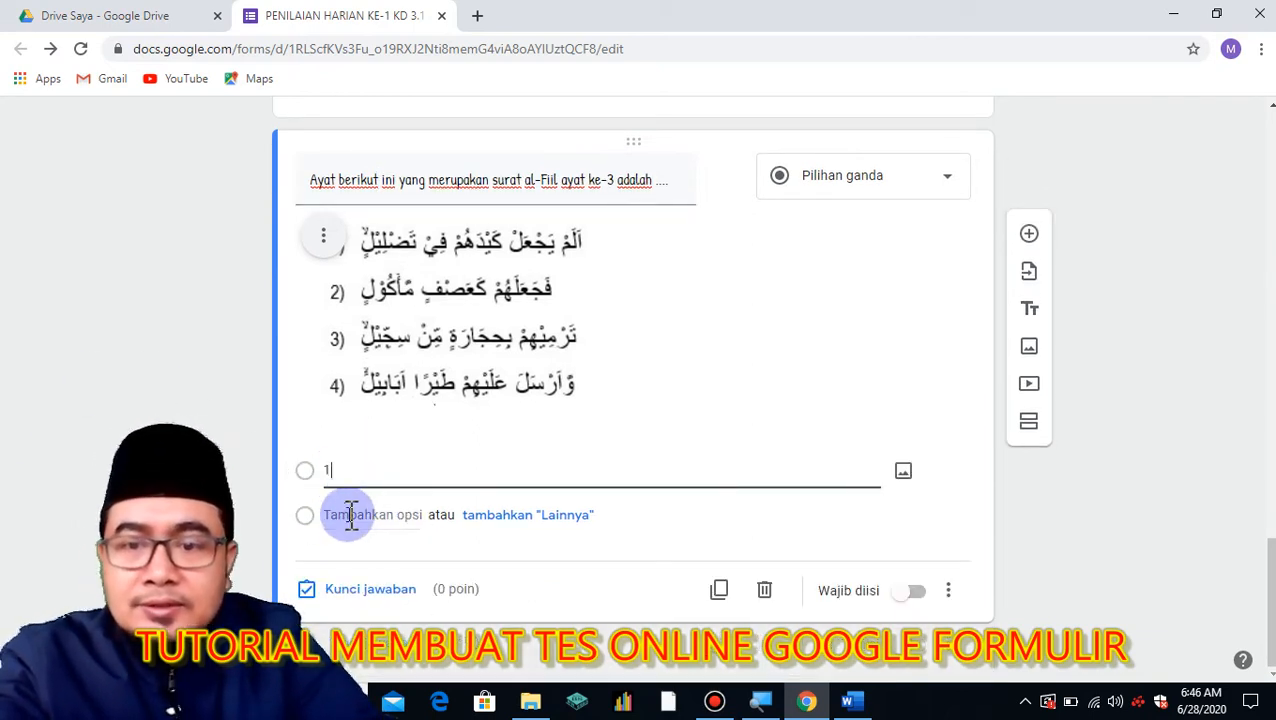
{"action": "left_click", "coordinate": [352, 514]}
{"action": "type", "text": "2"}
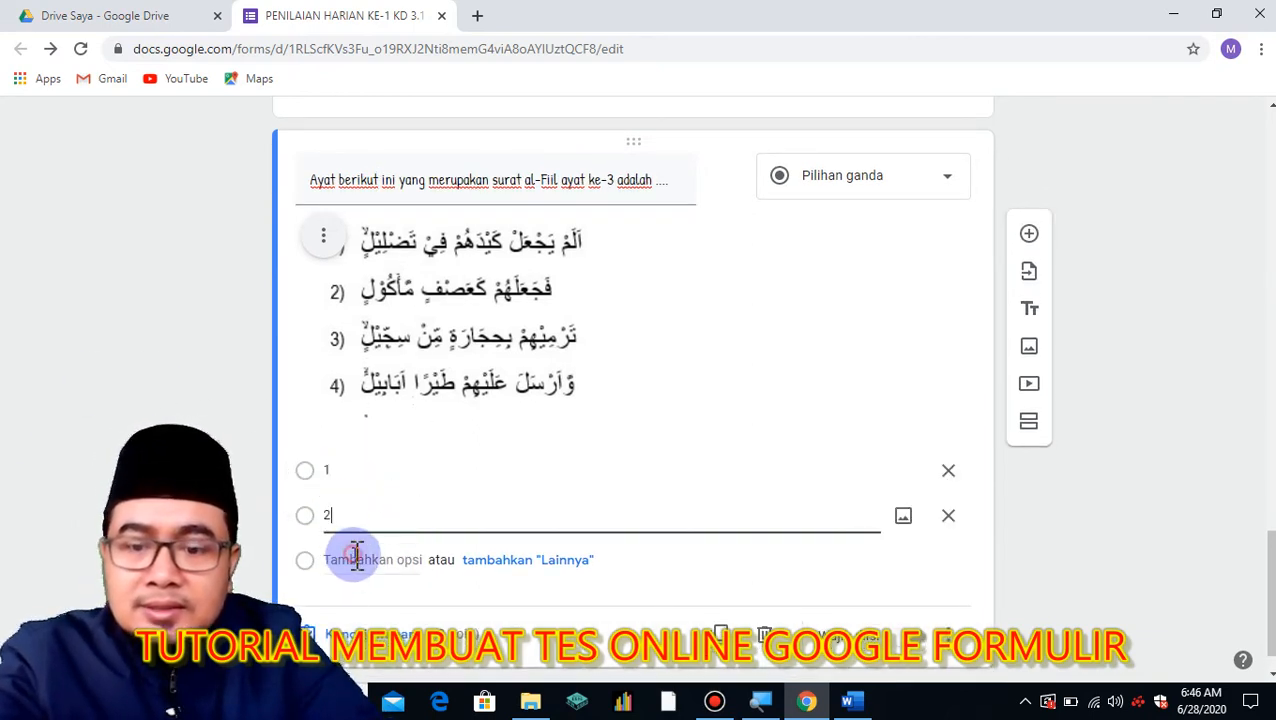
{"action": "left_click", "coordinate": [356, 556]}
{"action": "type", "text": "3"}
{"action": "left_click", "coordinate": [348, 603]}
{"action": "type", "text": "4"}
{"action": "left_click", "coordinate": [1150, 502]}
Mark 4 as the correct answer worth 10 points and make the question required.
{"action": "scroll", "coordinate": [1245, 518], "scroll_direction": "down", "scroll_amount": 1}
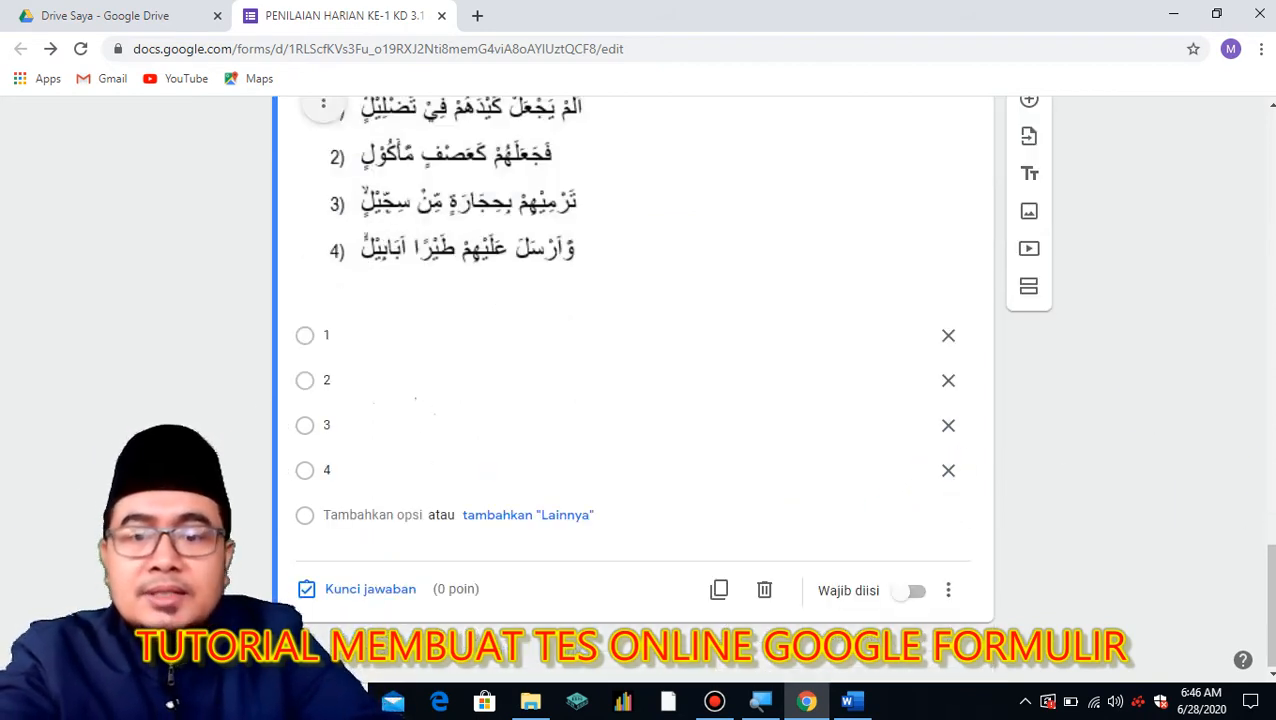
{"action": "left_click", "coordinate": [402, 589]}
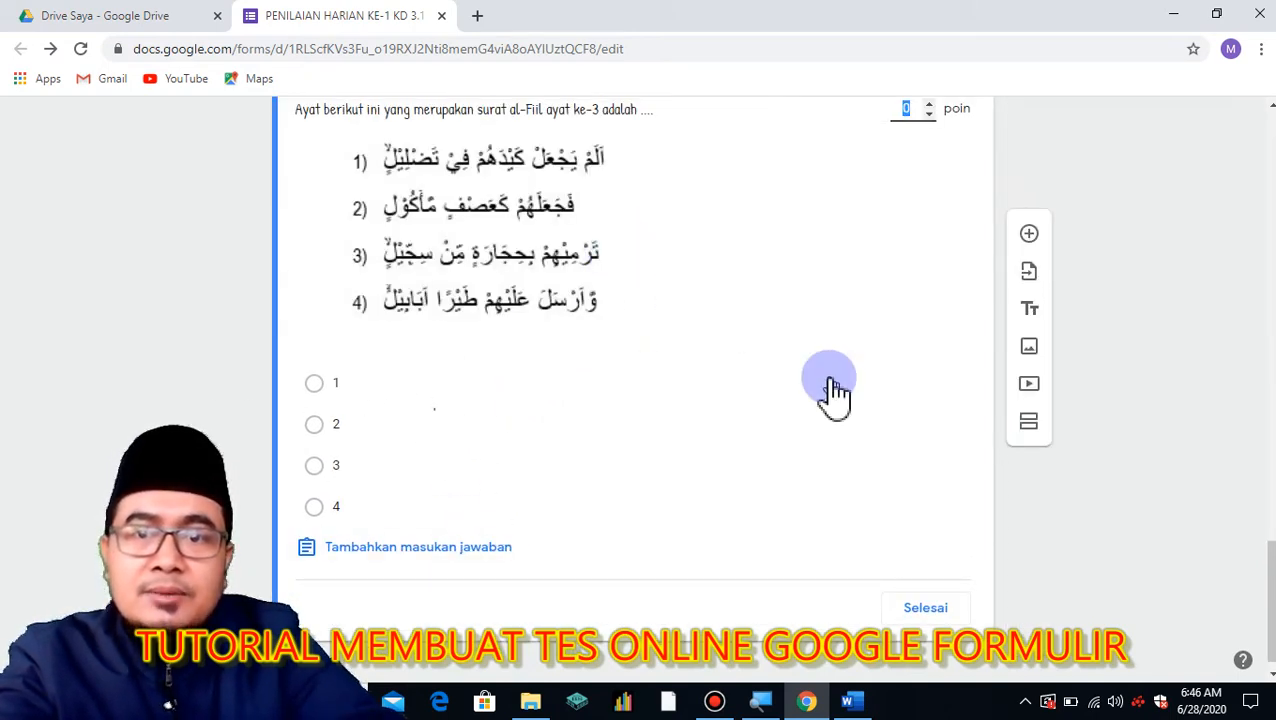
{"action": "left_click", "coordinate": [322, 507]}
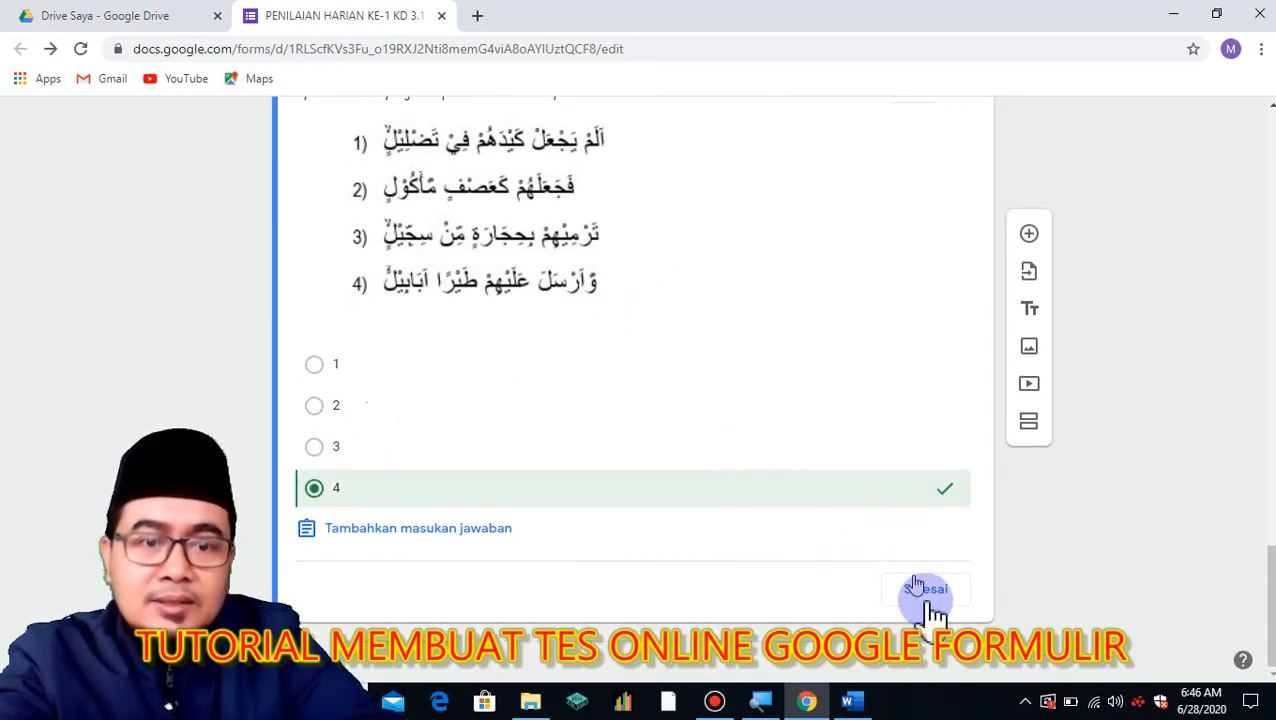
{"action": "scroll", "coordinate": [845, 265], "scroll_direction": "up", "scroll_amount": 3}
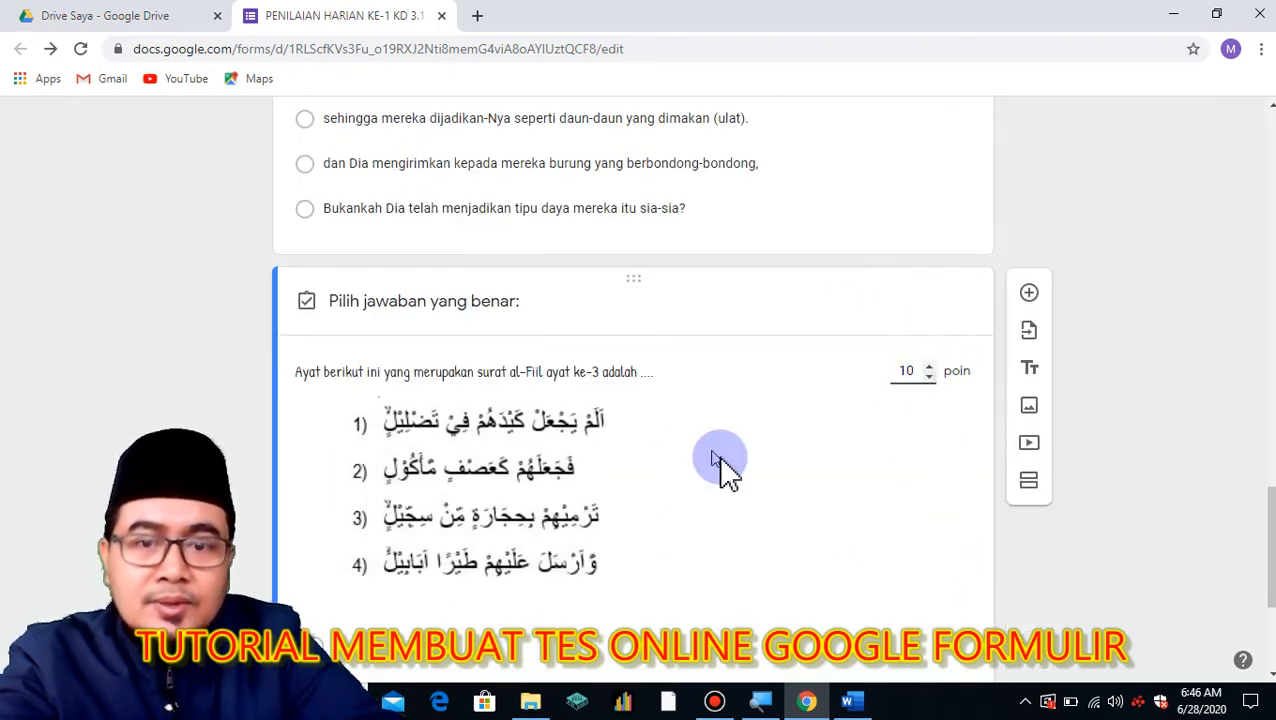
{"action": "scroll", "coordinate": [760, 500], "scroll_direction": "down", "scroll_amount": 3}
{"action": "left_click", "coordinate": [913, 590]}
{"action": "left_click", "coordinate": [920, 588]}
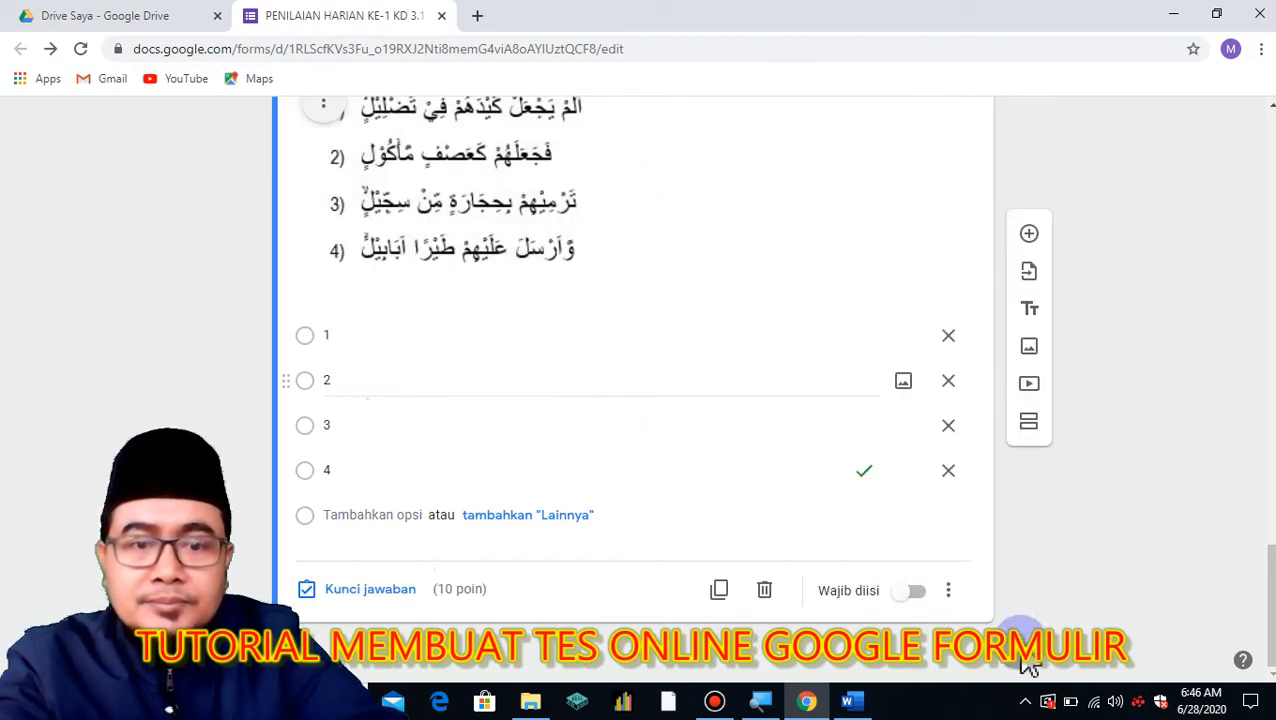
{"action": "left_click", "coordinate": [916, 591]}
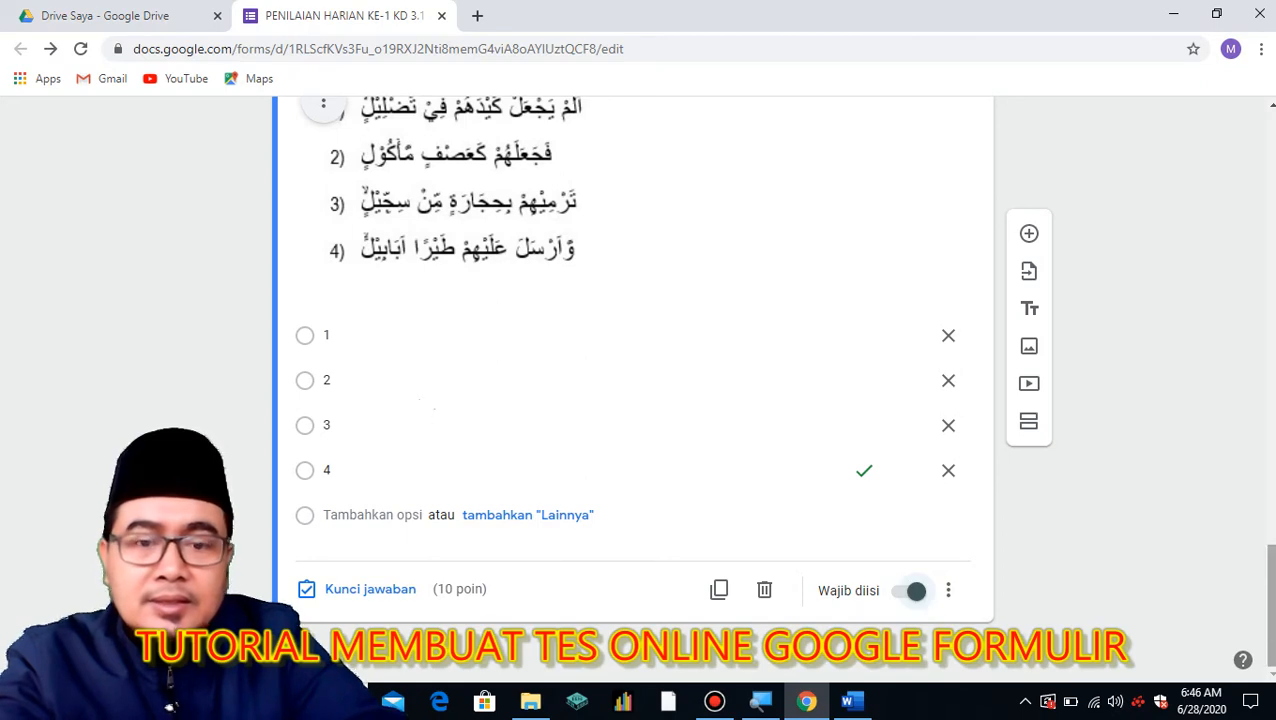
{"action": "scroll", "coordinate": [632, 400], "scroll_direction": "up", "scroll_amount": 20}
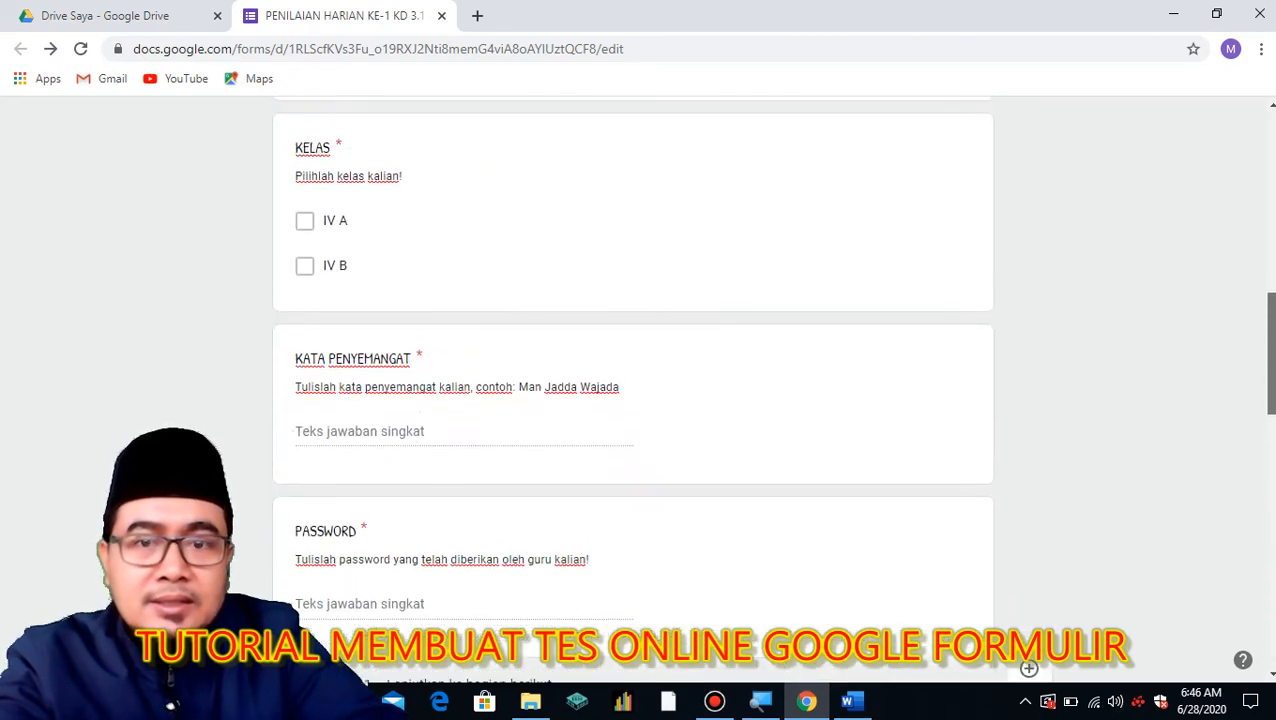
{"action": "scroll", "coordinate": [323, 390], "scroll_direction": "down", "scroll_amount": 15}
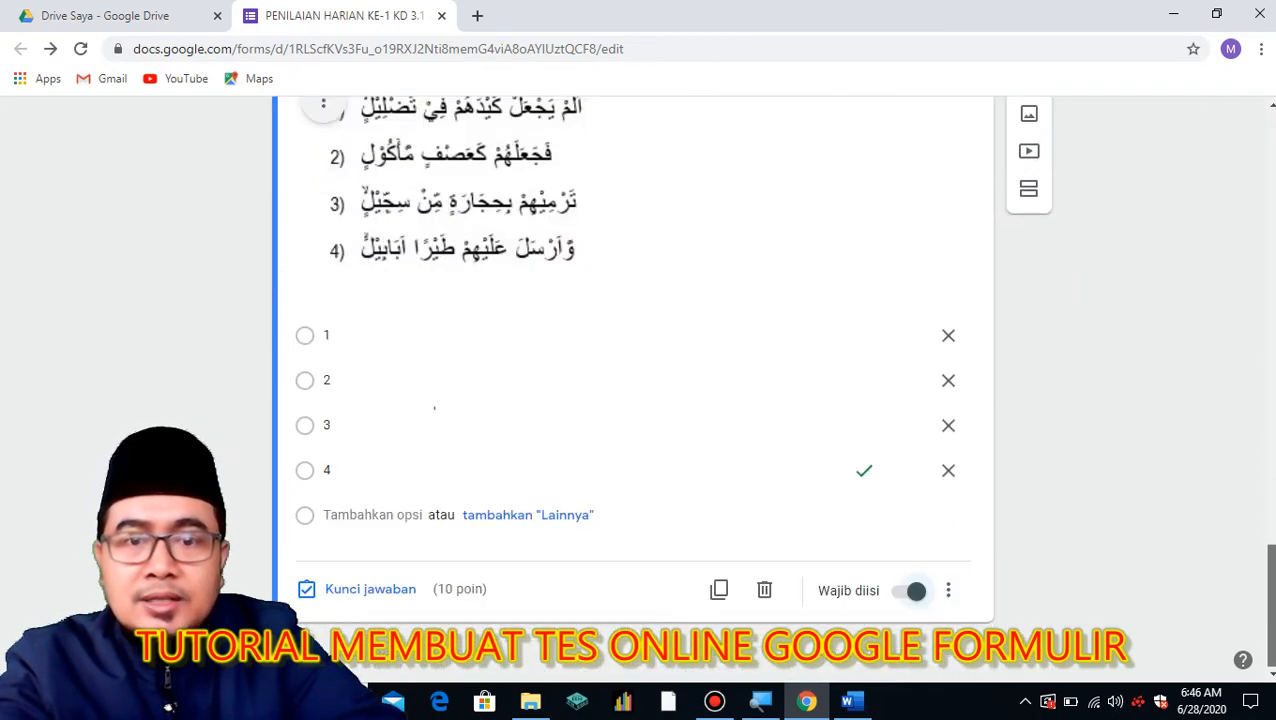
{"action": "scroll", "coordinate": [323, 390], "scroll_direction": "up", "scroll_amount": 3}
{"action": "scroll", "coordinate": [632, 400], "scroll_direction": "up", "scroll_amount": 3}
{"action": "scroll", "coordinate": [632, 400], "scroll_direction": "down", "scroll_amount": 5}
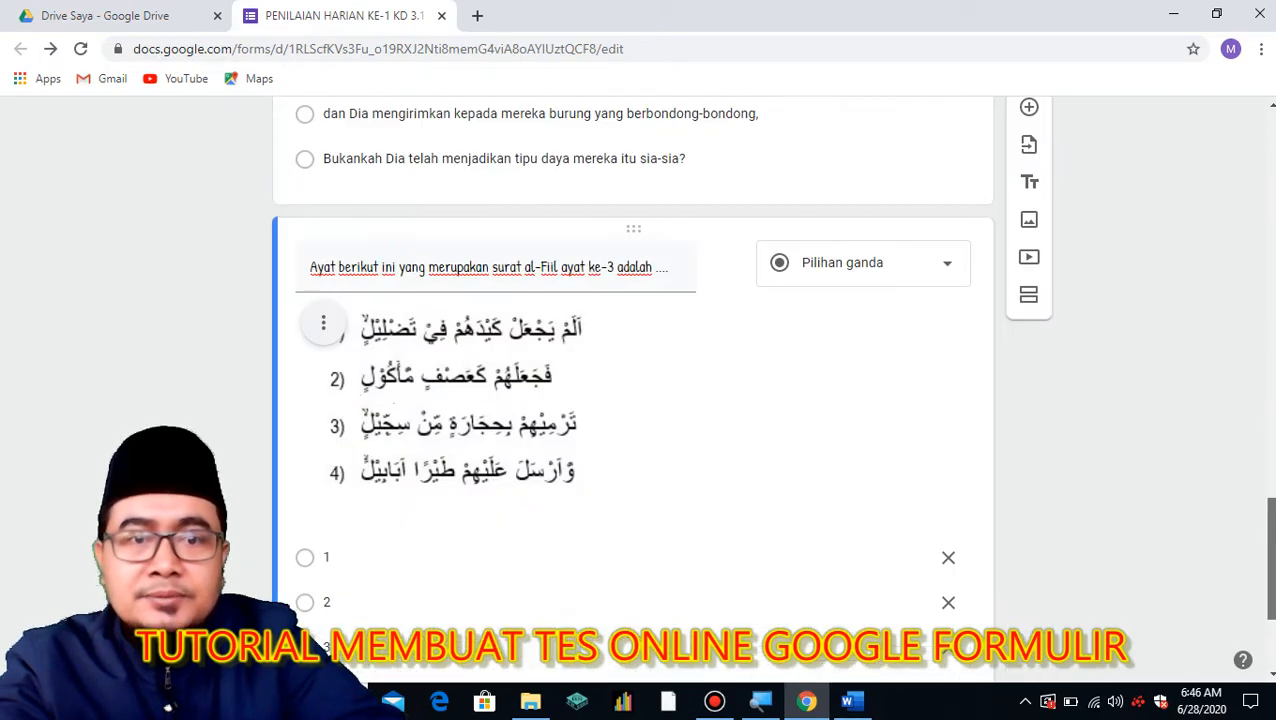
{"action": "scroll", "coordinate": [632, 390], "scroll_direction": "up", "scroll_amount": 10}
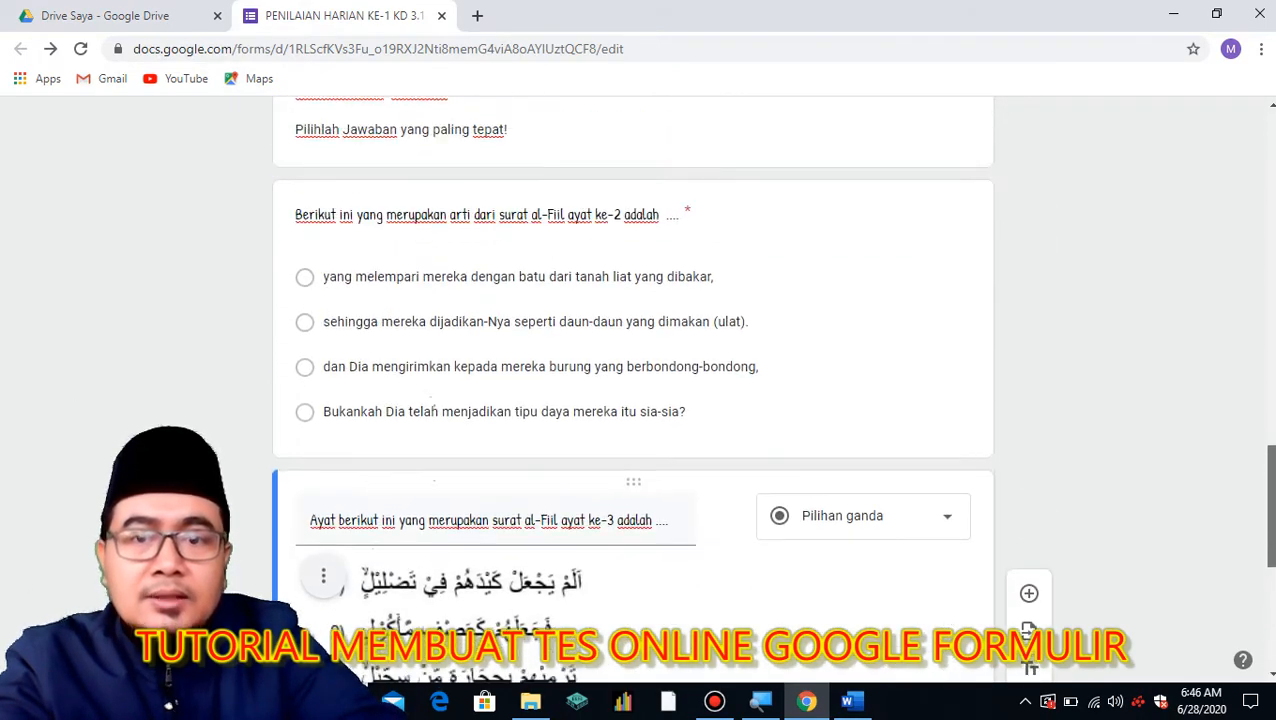
{"action": "left_click_drag", "start_coordinate": [1271, 440], "coordinate": [1271, 188]}
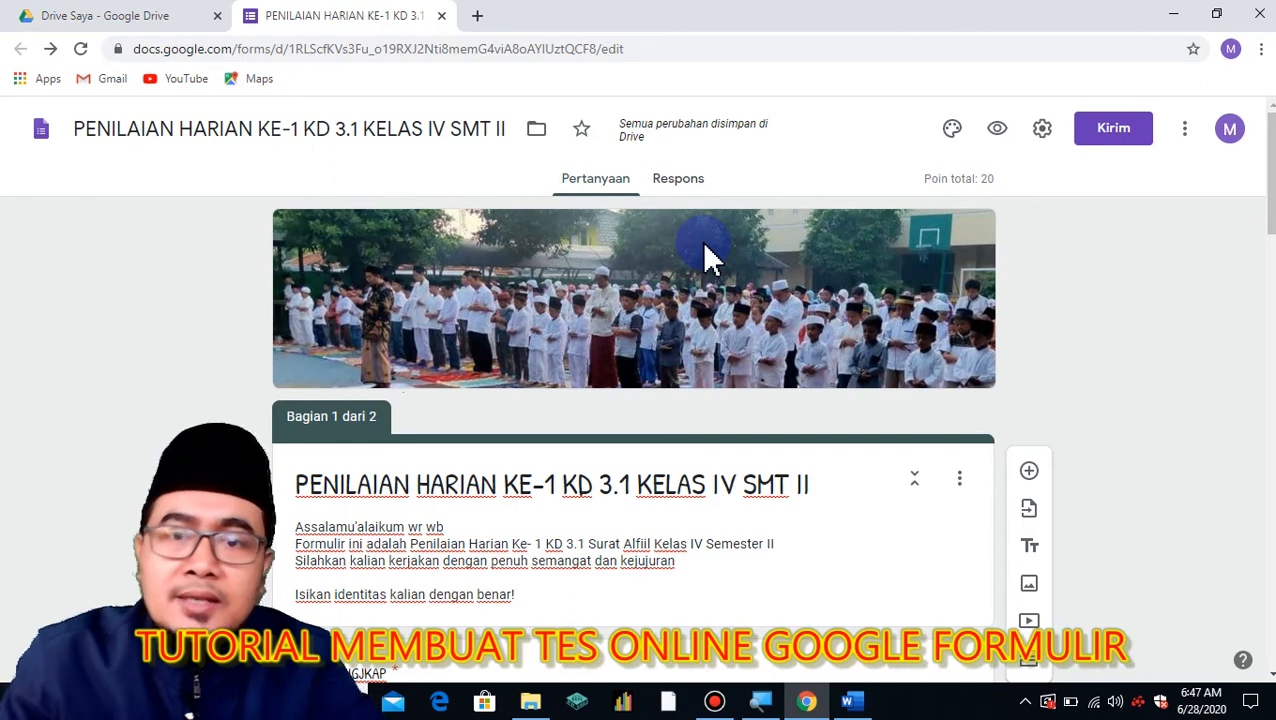
Open the formLimiter add-on page in the G Suite Marketplace from the More menu.
{"action": "left_click", "coordinate": [1185, 138]}
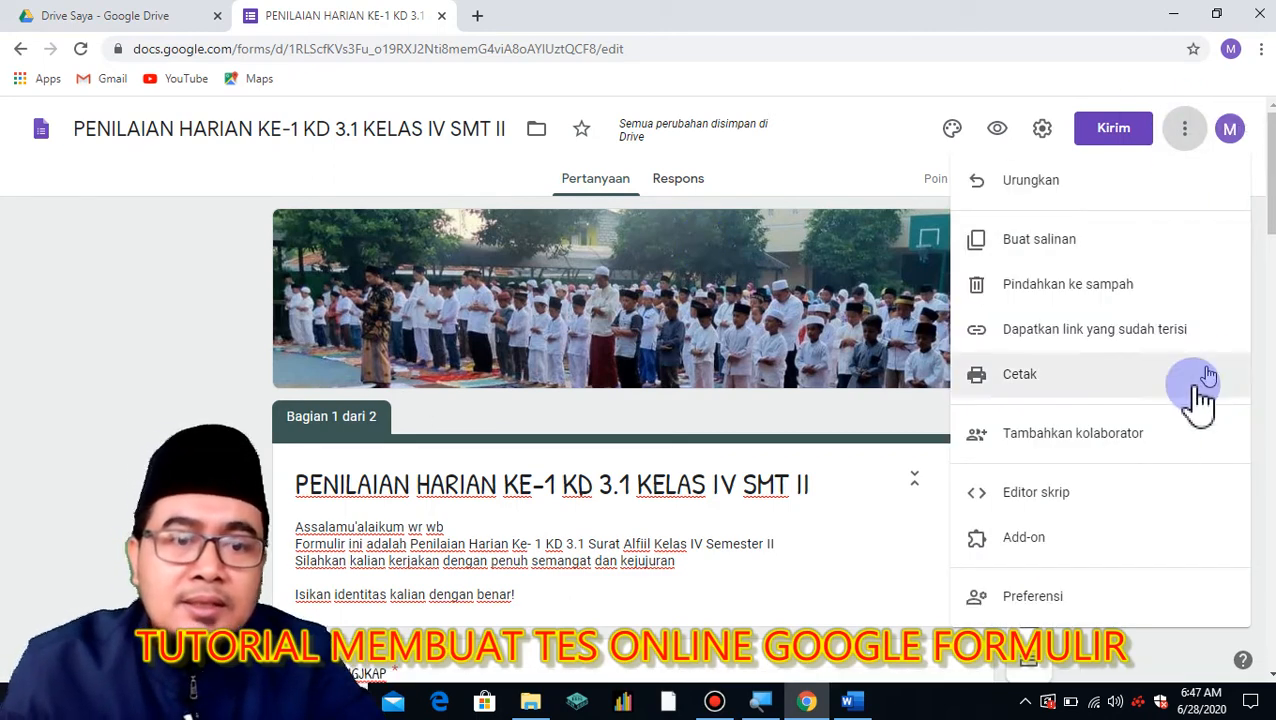
{"action": "left_click", "coordinate": [1050, 548]}
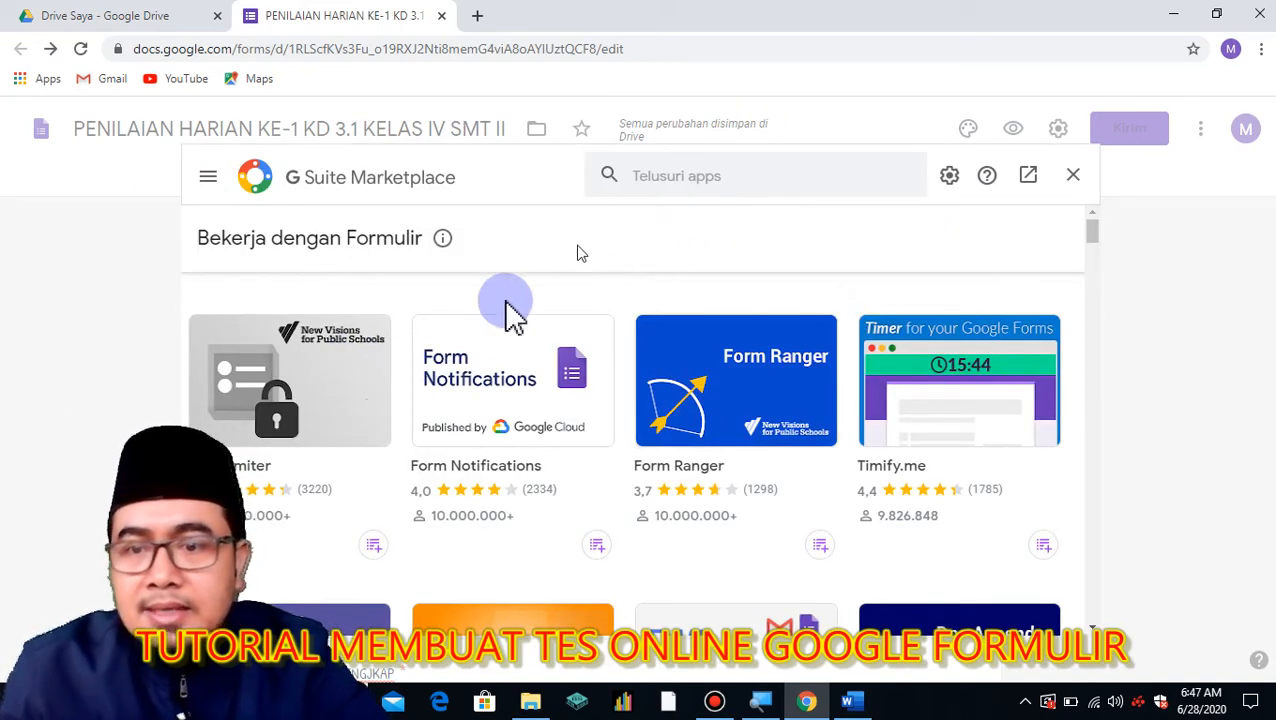
{"action": "left_click", "coordinate": [310, 415]}
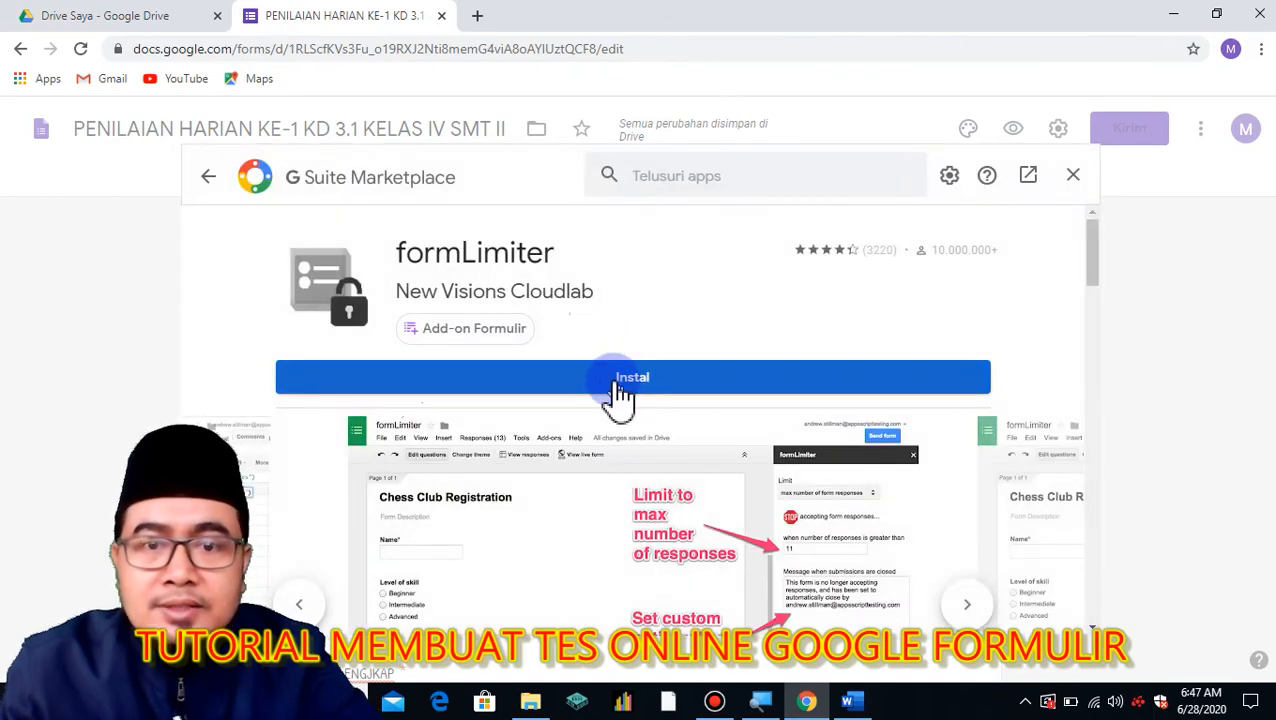
Install formLimiter, choose the form owner's Google account, and allow its permissions.
{"action": "left_click", "coordinate": [618, 390]}
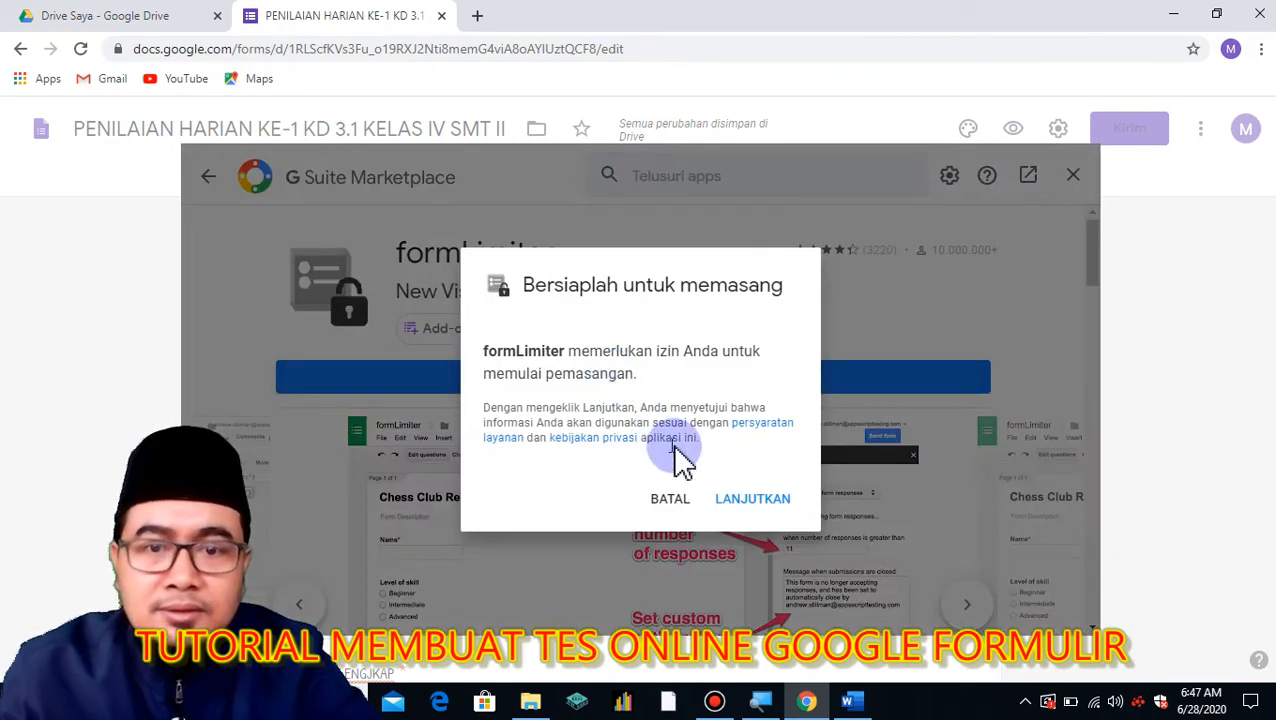
{"action": "left_click", "coordinate": [755, 510]}
{"action": "left_click", "coordinate": [340, 95]}
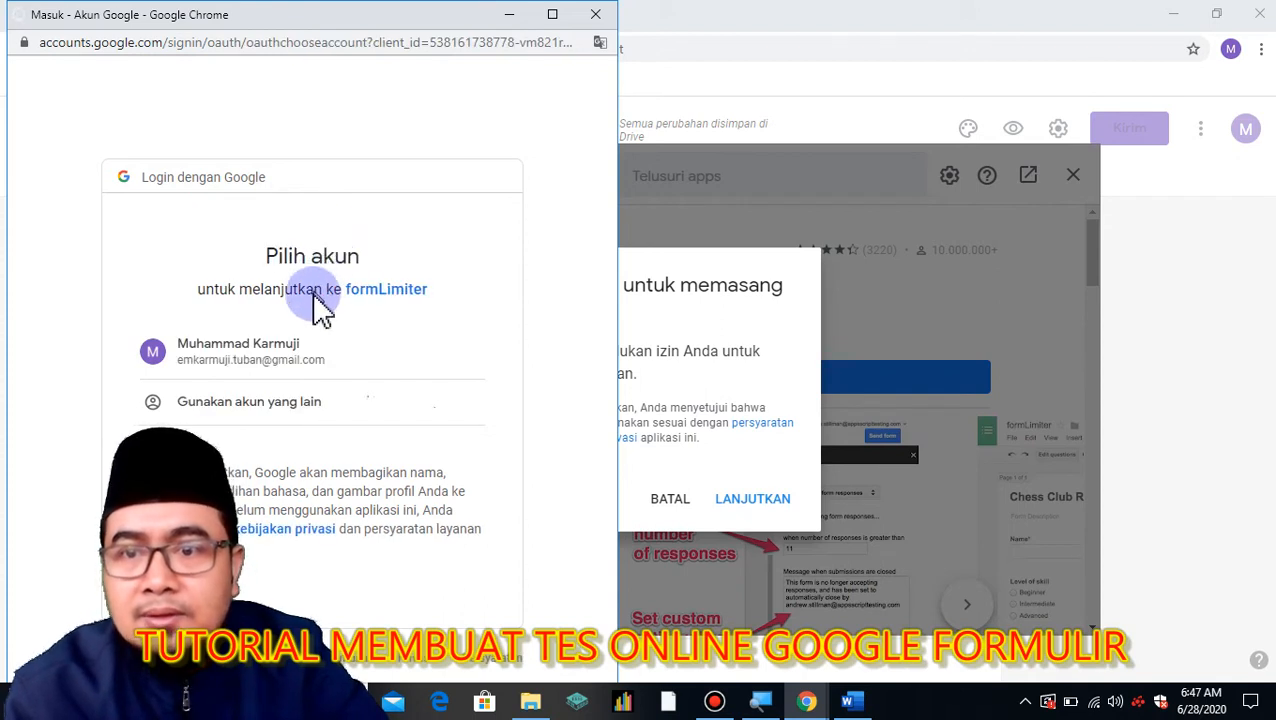
{"action": "left_click", "coordinate": [279, 368]}
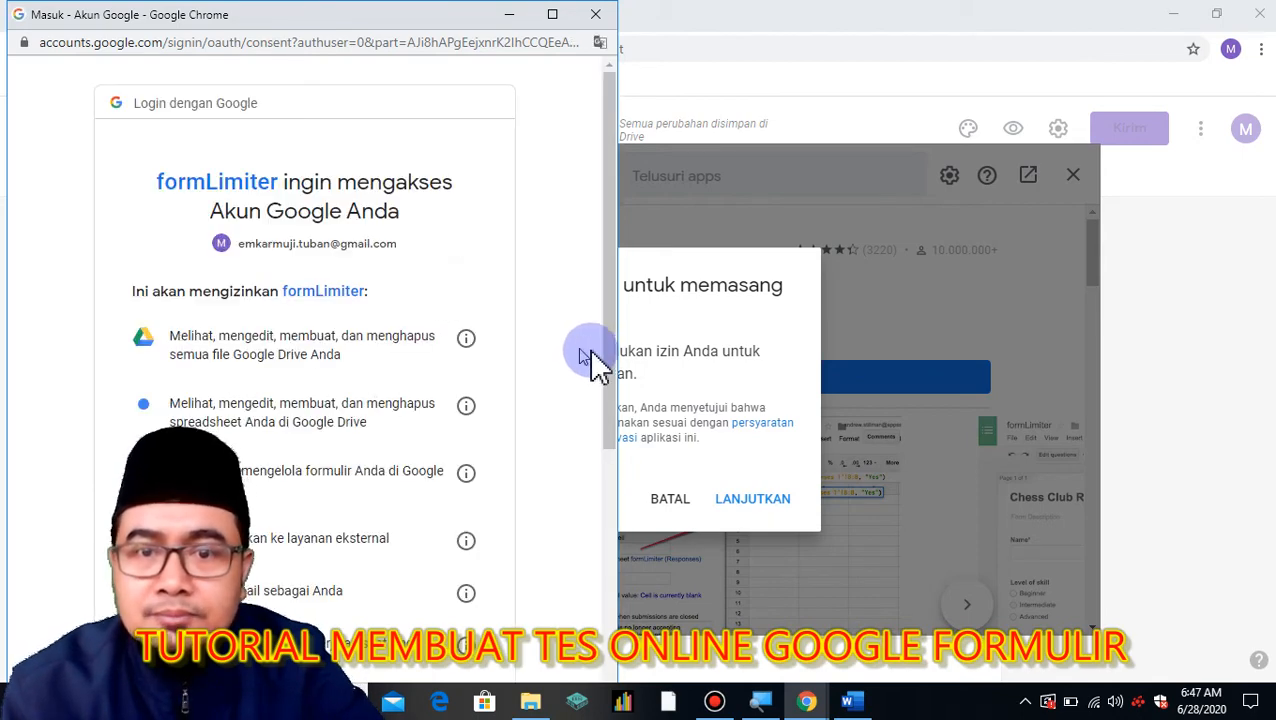
{"action": "left_click_drag", "start_coordinate": [606, 412], "coordinate": [612, 683]}
{"action": "left_click", "coordinate": [436, 596]}
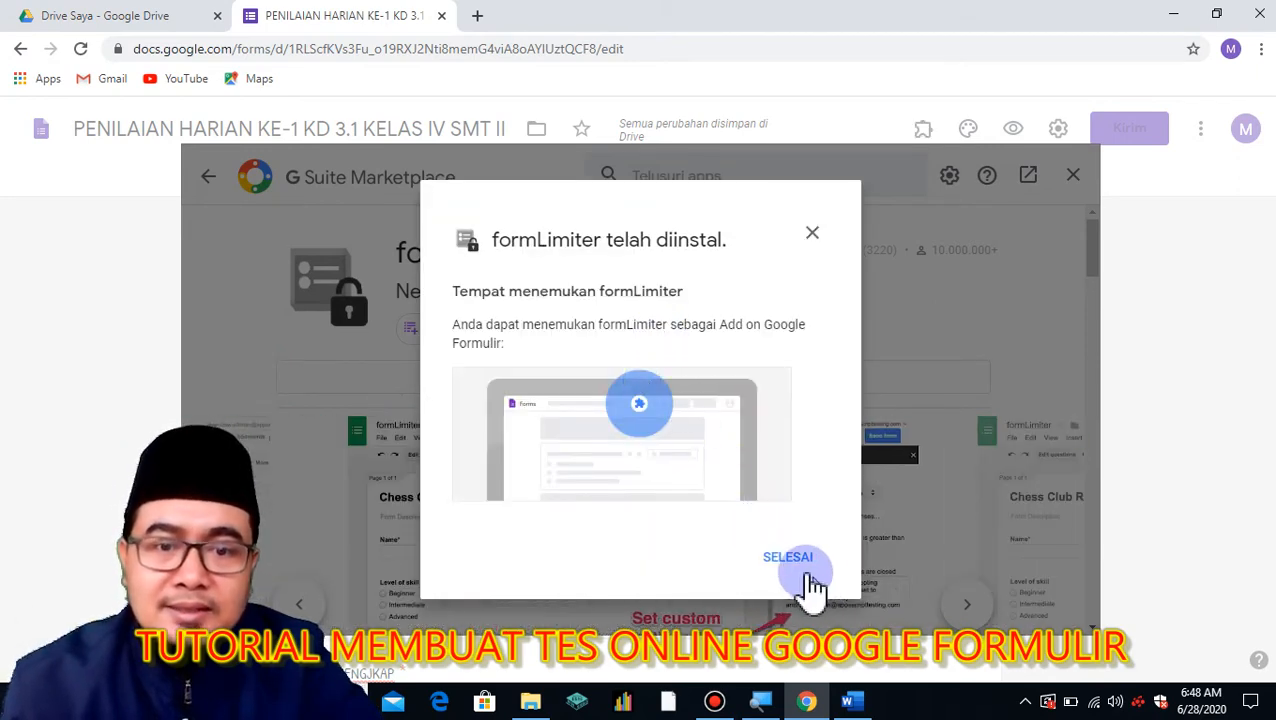
Dismiss the install confirmation and close the formLimiter sidebar and Marketplace dialog.
{"action": "left_click", "coordinate": [789, 560]}
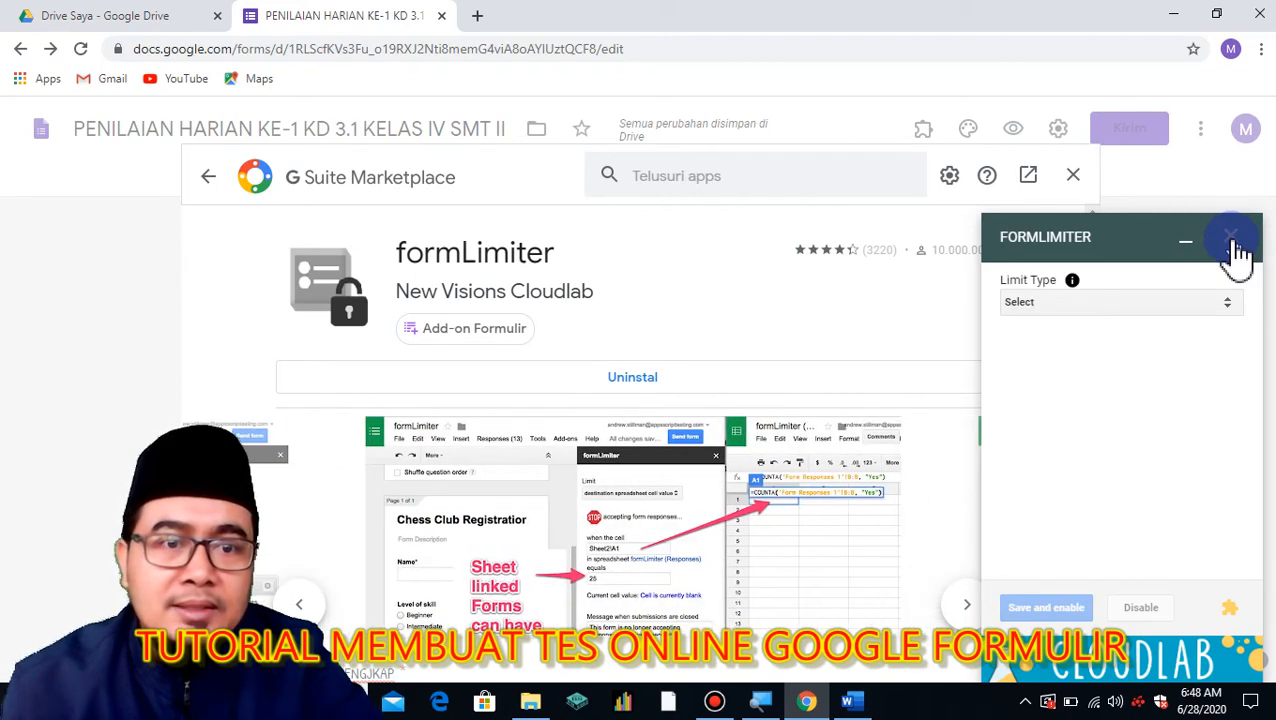
{"action": "left_click", "coordinate": [1230, 304]}
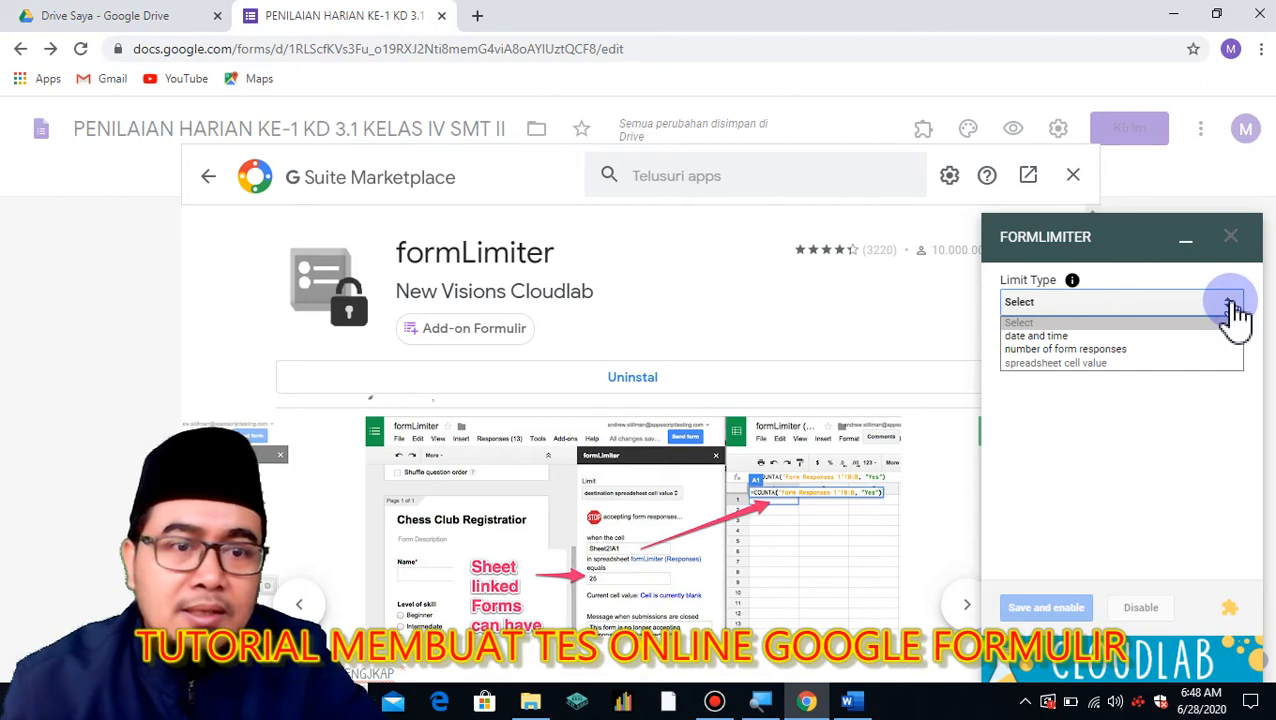
{"action": "left_click", "coordinate": [1234, 308]}
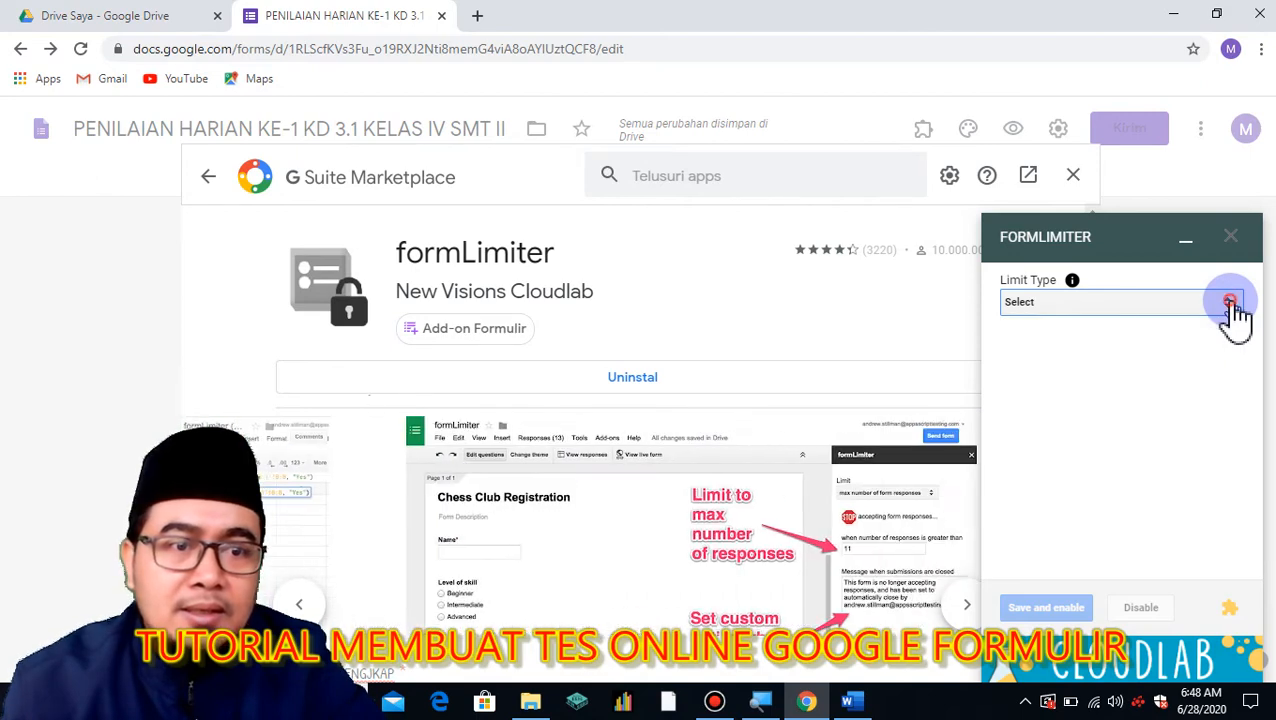
{"action": "left_click", "coordinate": [1236, 244]}
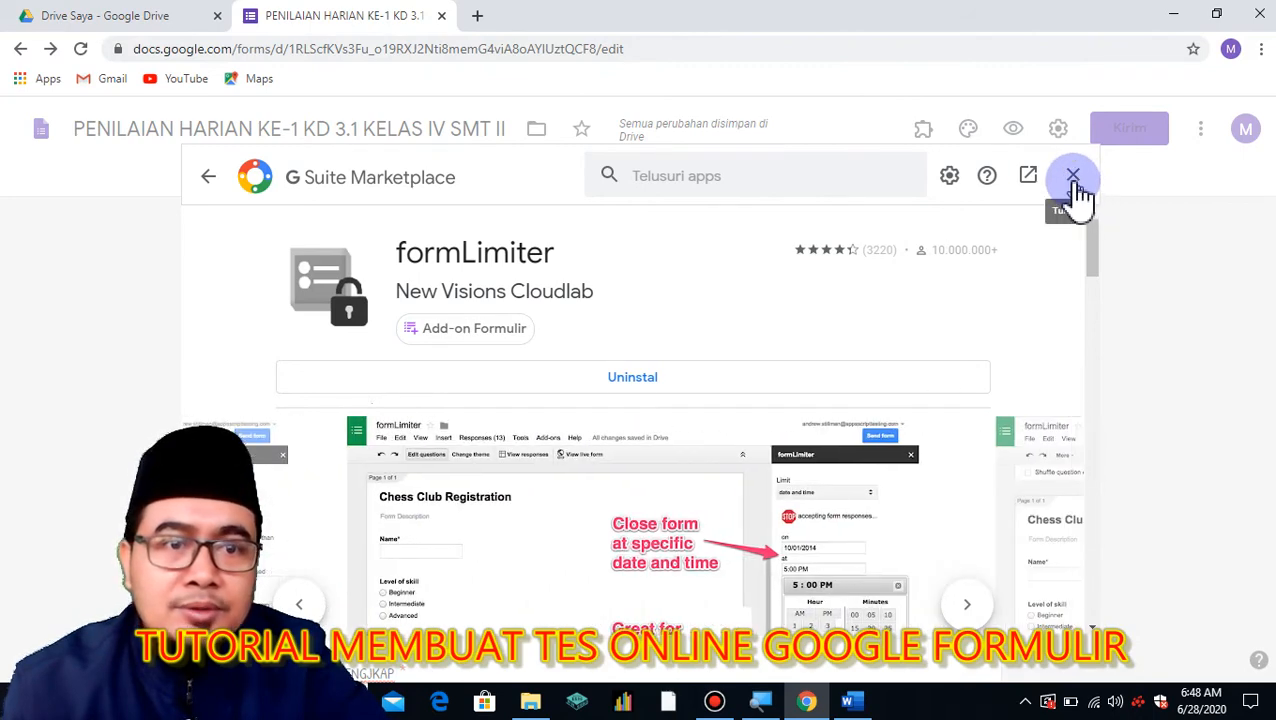
{"action": "left_click", "coordinate": [1075, 180]}
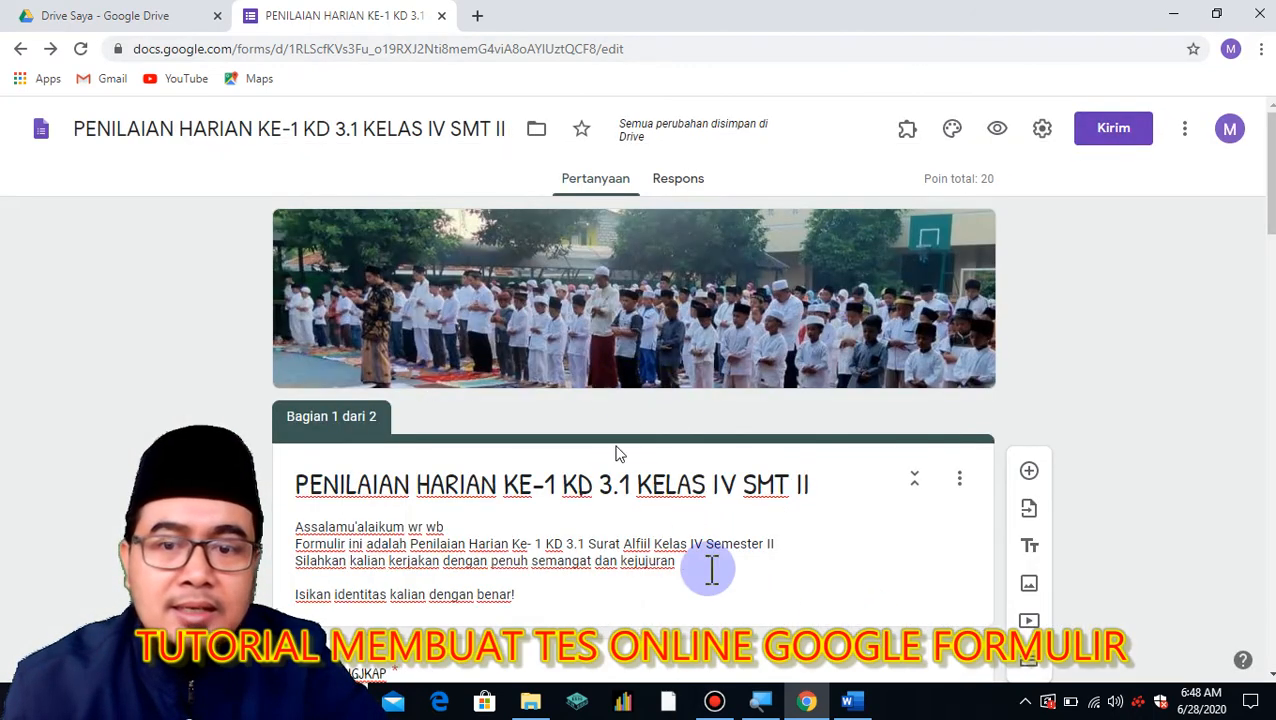
{"action": "scroll", "coordinate": [783, 553], "scroll_direction": "down", "scroll_amount": 5}
{"action": "scroll", "coordinate": [783, 553], "scroll_direction": "up", "scroll_amount": 5}
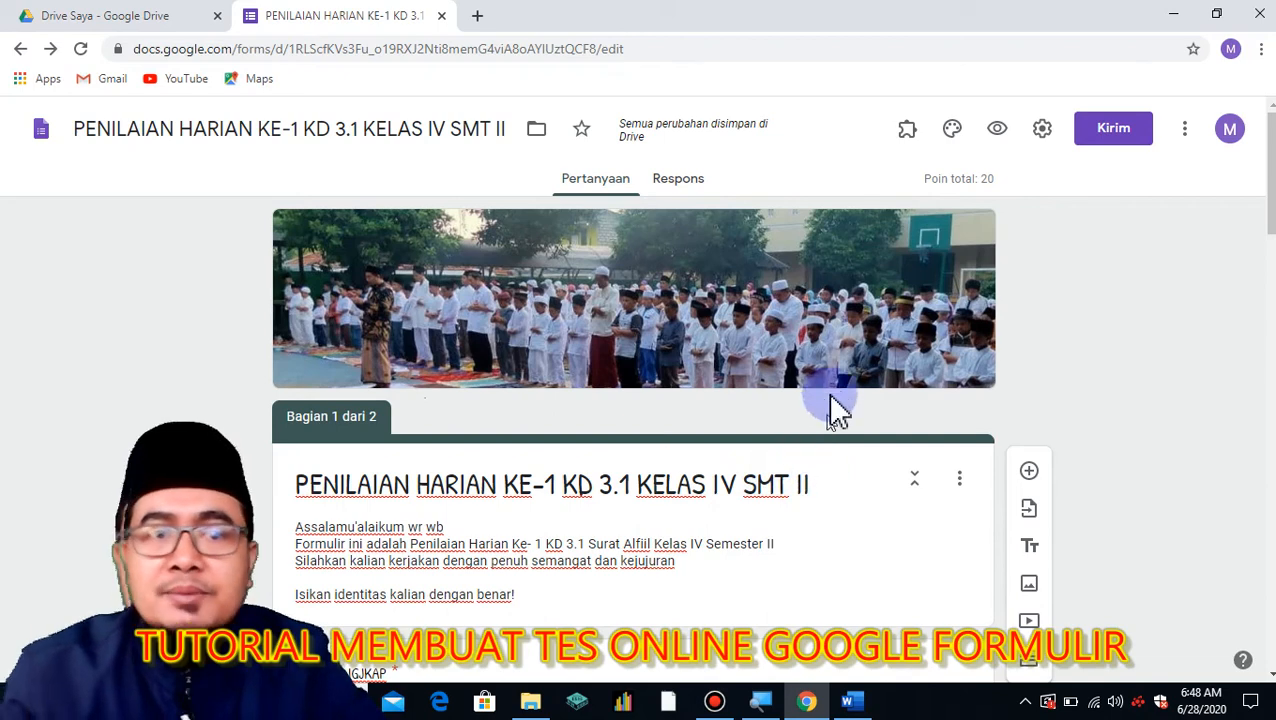
Launch formLimiter – PROD from Add-ons, start a limit, and choose the 'date and time' limit type.
{"action": "left_click", "coordinate": [907, 132]}
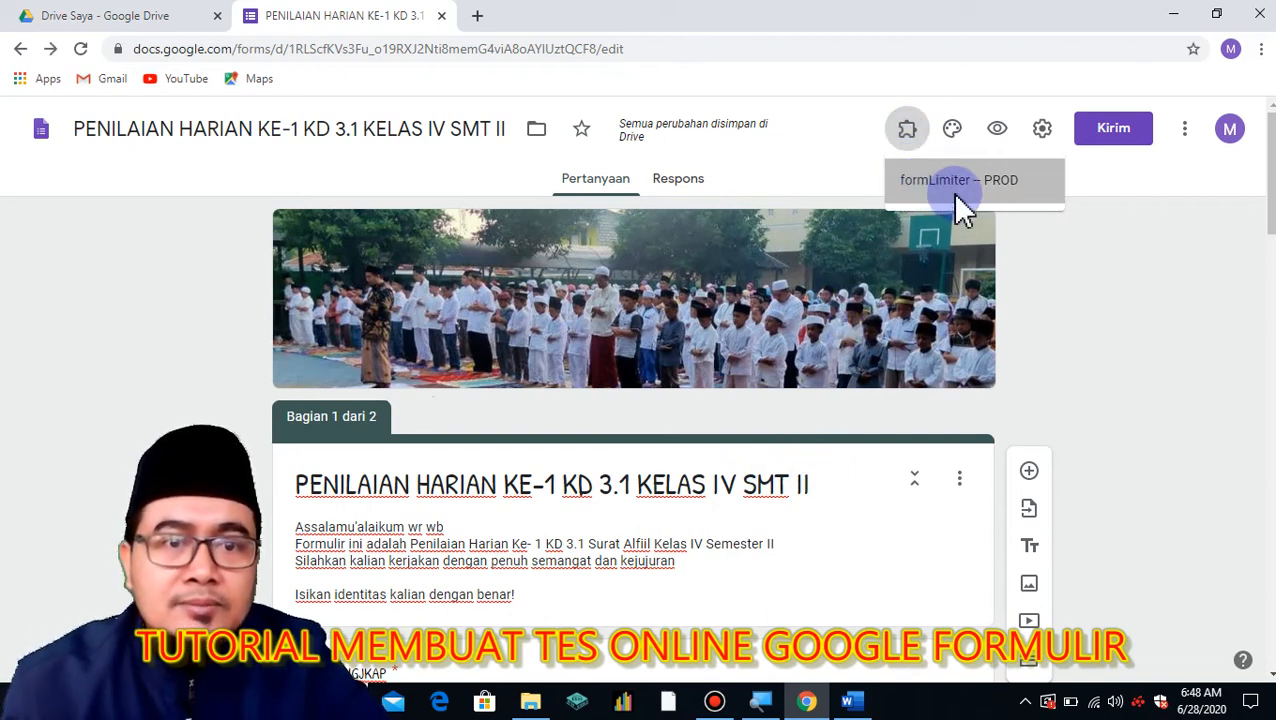
{"action": "left_click", "coordinate": [953, 188]}
{"action": "left_click", "coordinate": [576, 214]}
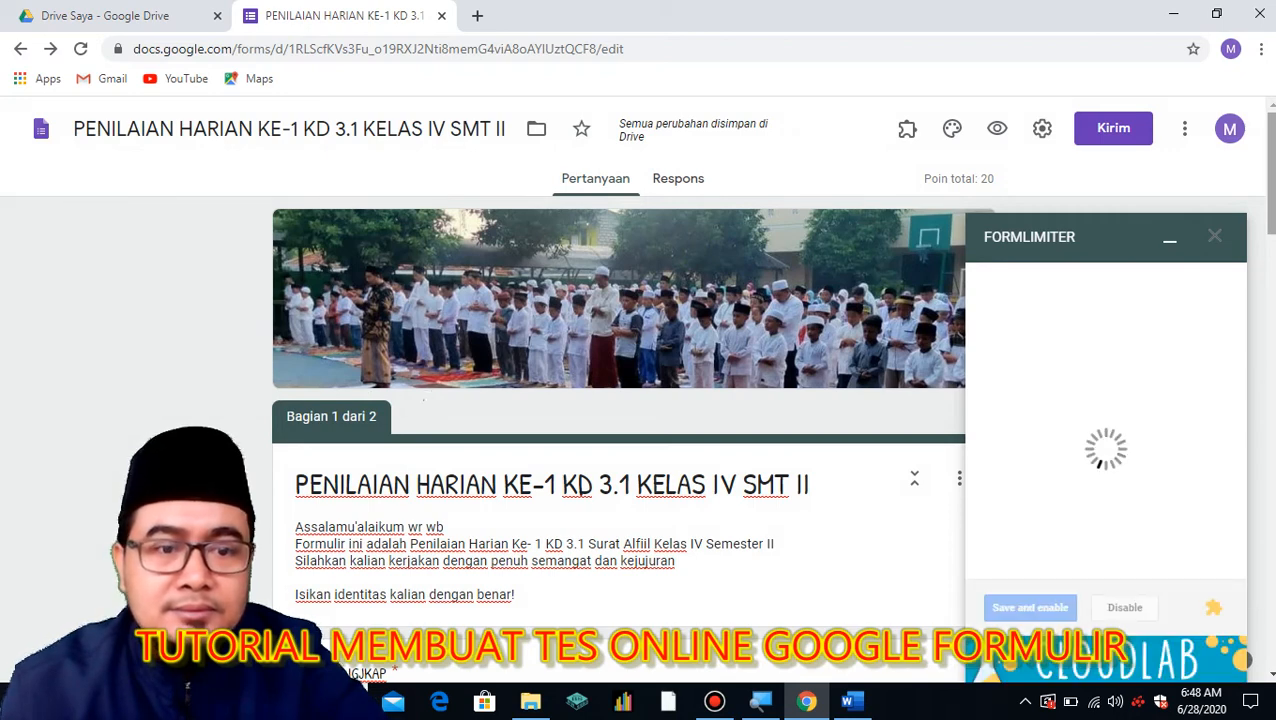
{"action": "left_click", "coordinate": [1180, 304]}
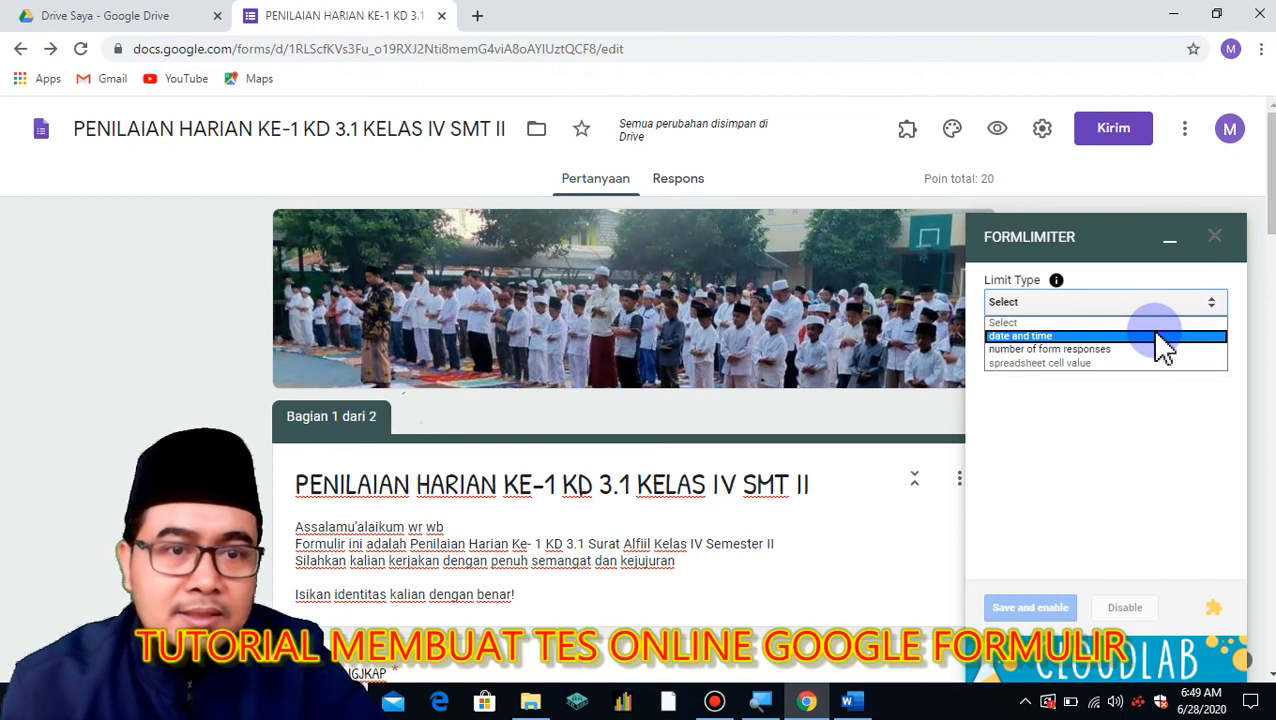
{"action": "left_click", "coordinate": [1157, 336]}
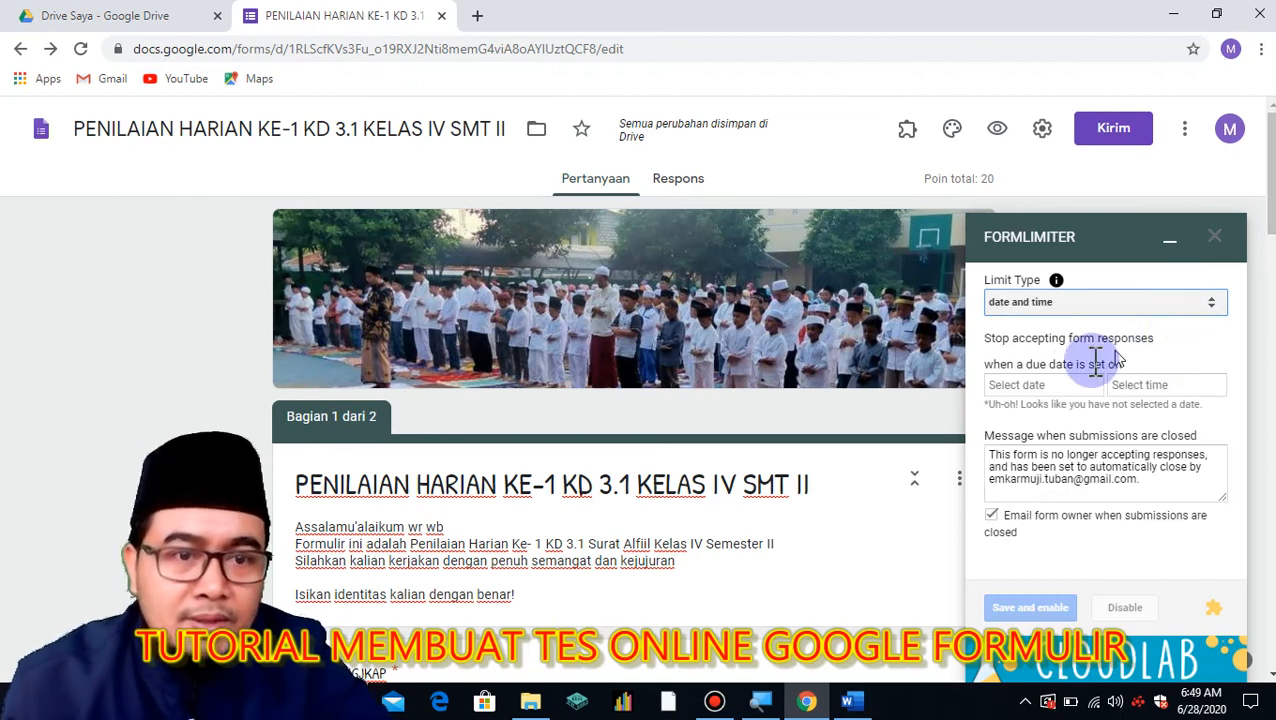
Set the formLimiter closing date to 07/05/2020 at 12:00 AM, then save and enable it.
{"action": "left_click", "coordinate": [1058, 388]}
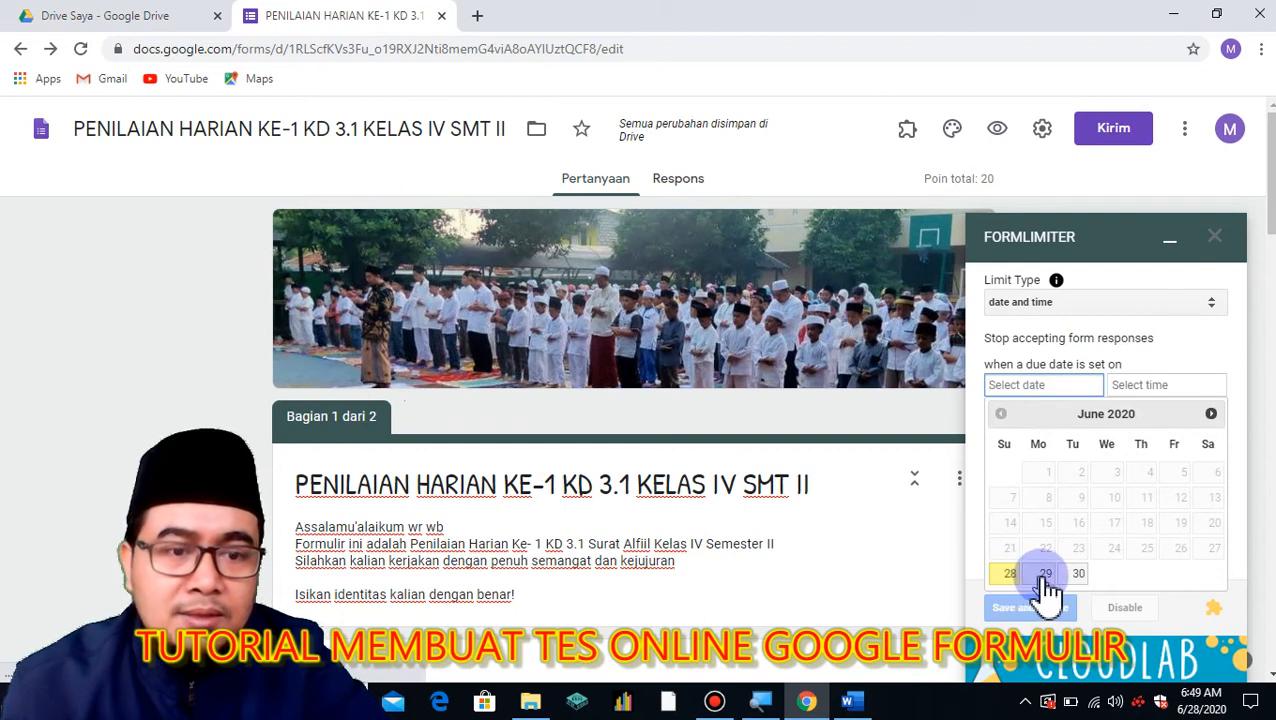
{"action": "left_click", "coordinate": [1212, 414]}
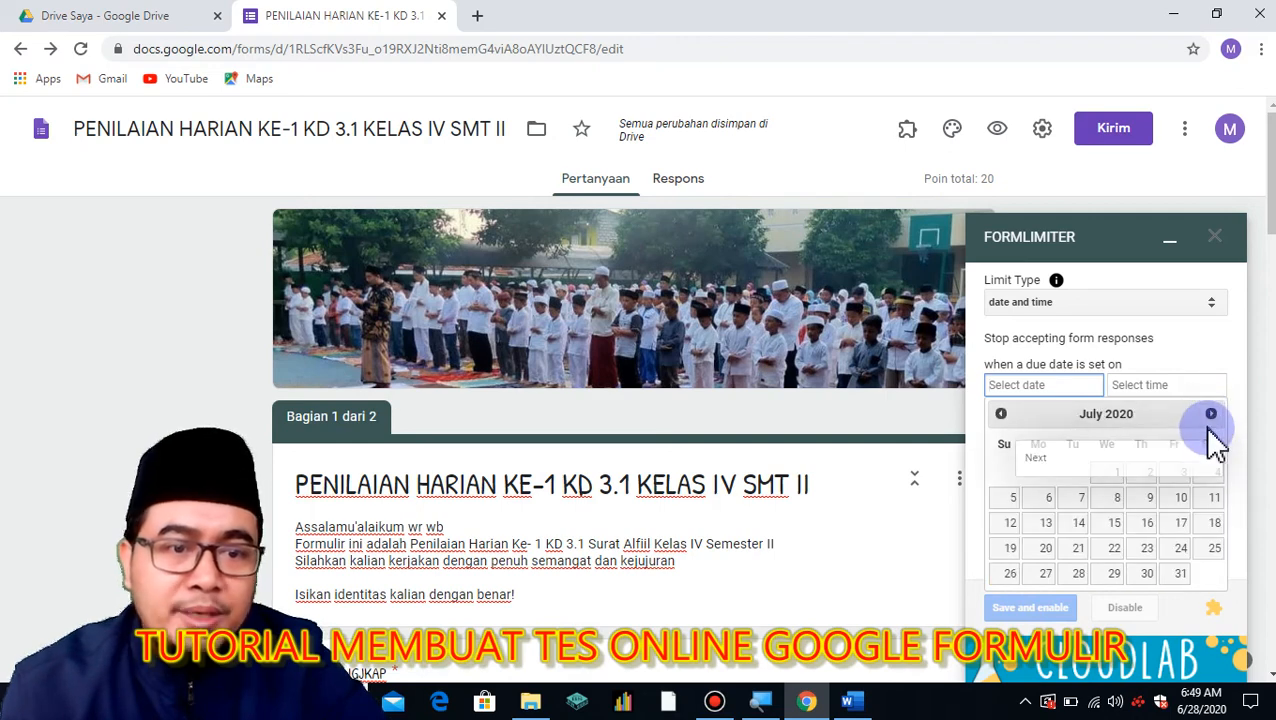
{"action": "left_click", "coordinate": [1016, 500]}
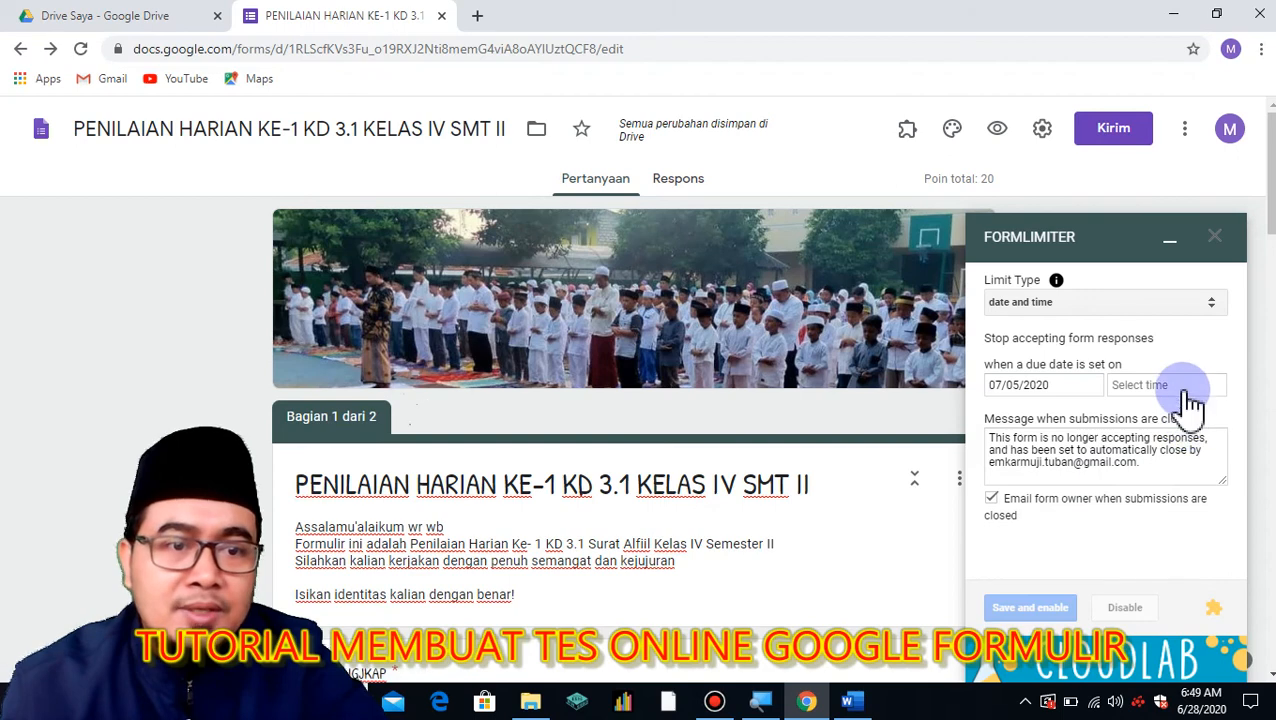
{"action": "left_click", "coordinate": [1183, 386]}
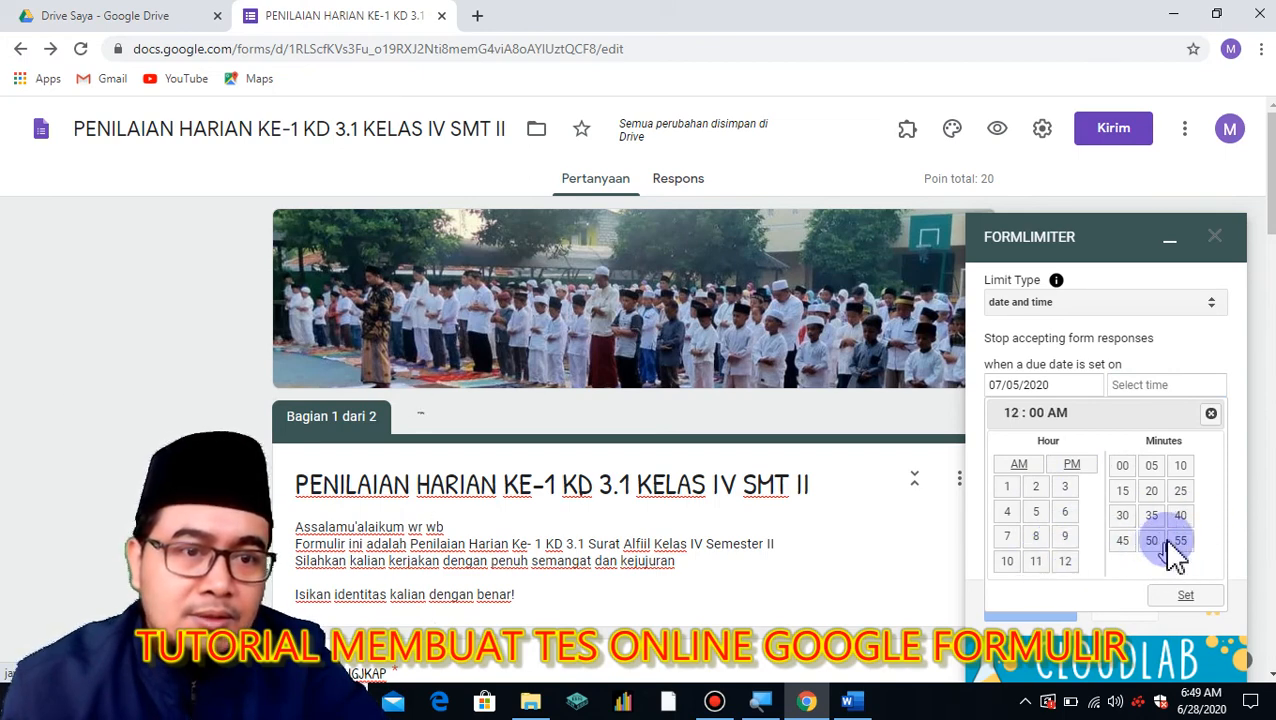
{"action": "left_click", "coordinate": [1185, 595]}
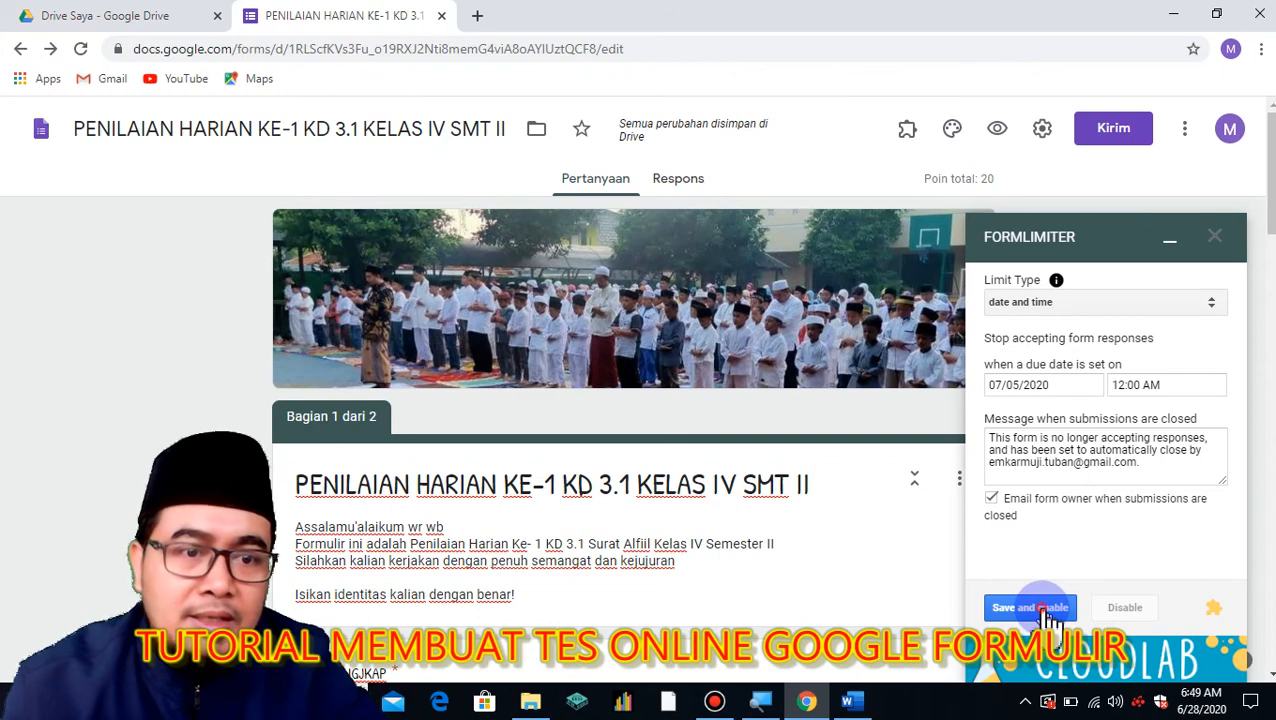
{"action": "left_click", "coordinate": [1030, 608]}
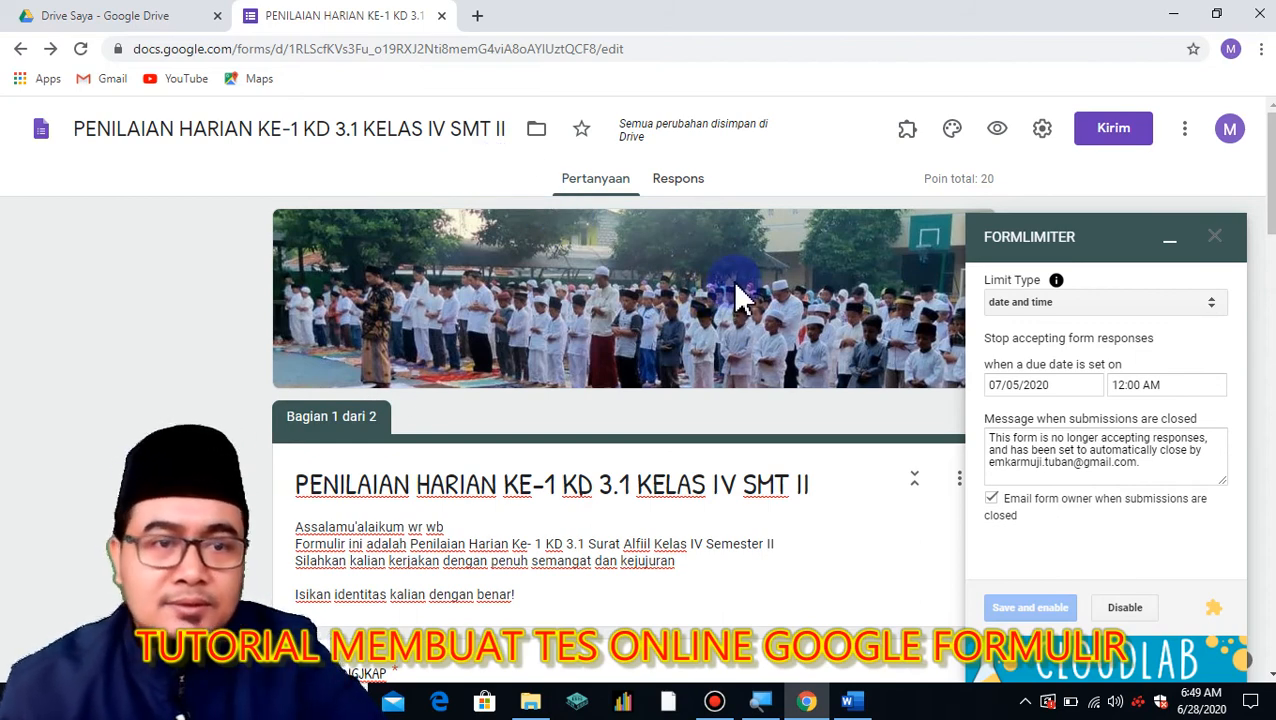
Close the formLimiter sidebar once the limit has finished saving.
{"action": "left_click", "coordinate": [1216, 241]}
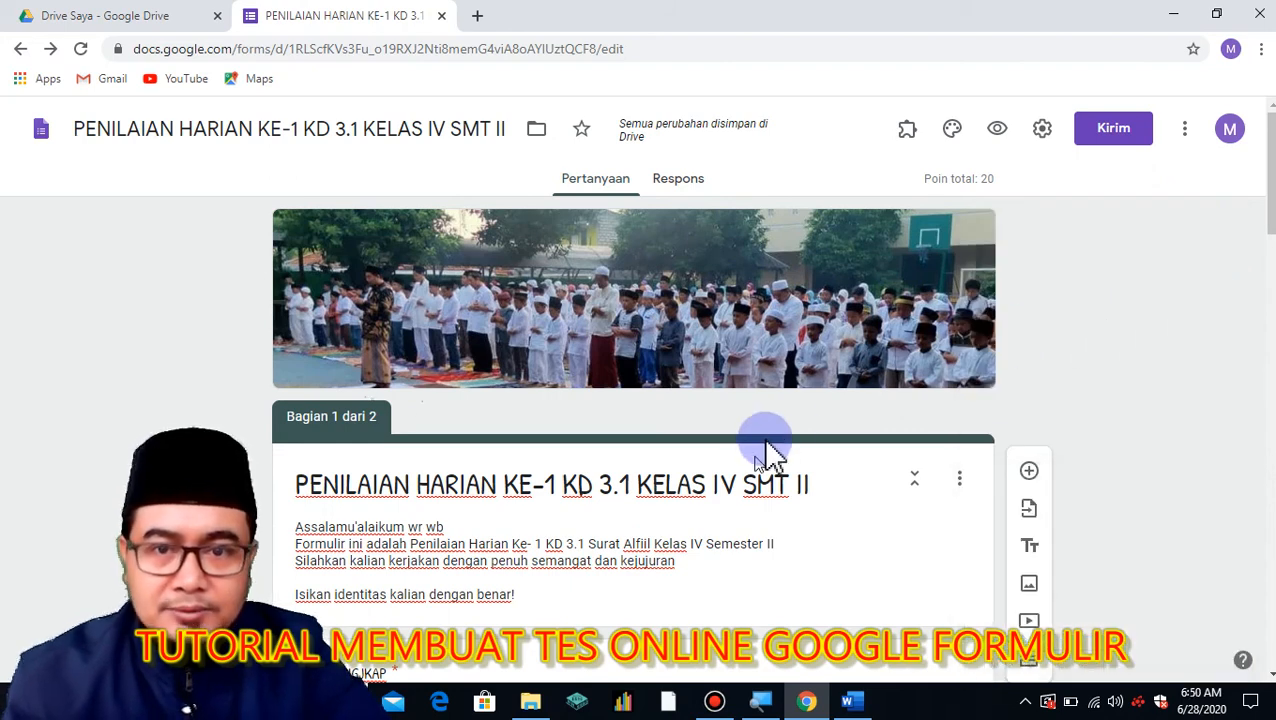
Open the Kirim dialog's link option, tick Perpendek URL, and copy the forms.gle link.
{"action": "left_click", "coordinate": [1110, 132]}
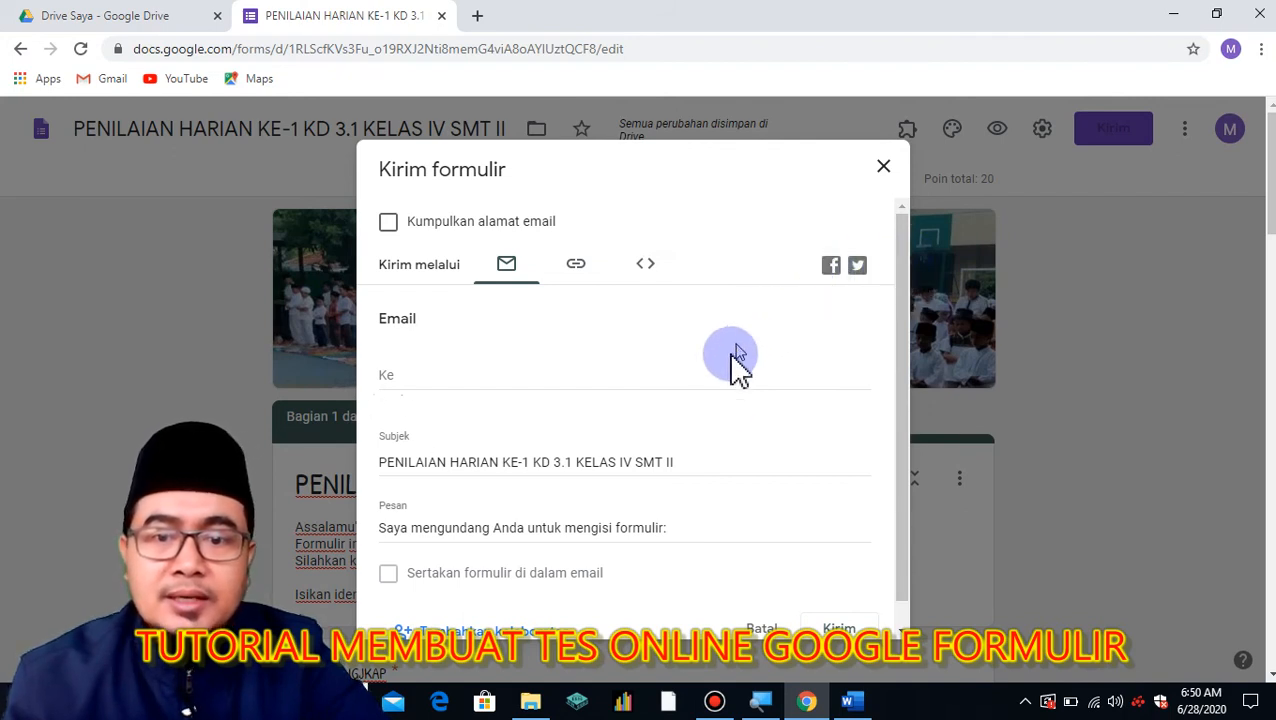
{"action": "scroll", "coordinate": [901, 395], "scroll_direction": "down", "scroll_amount": 1}
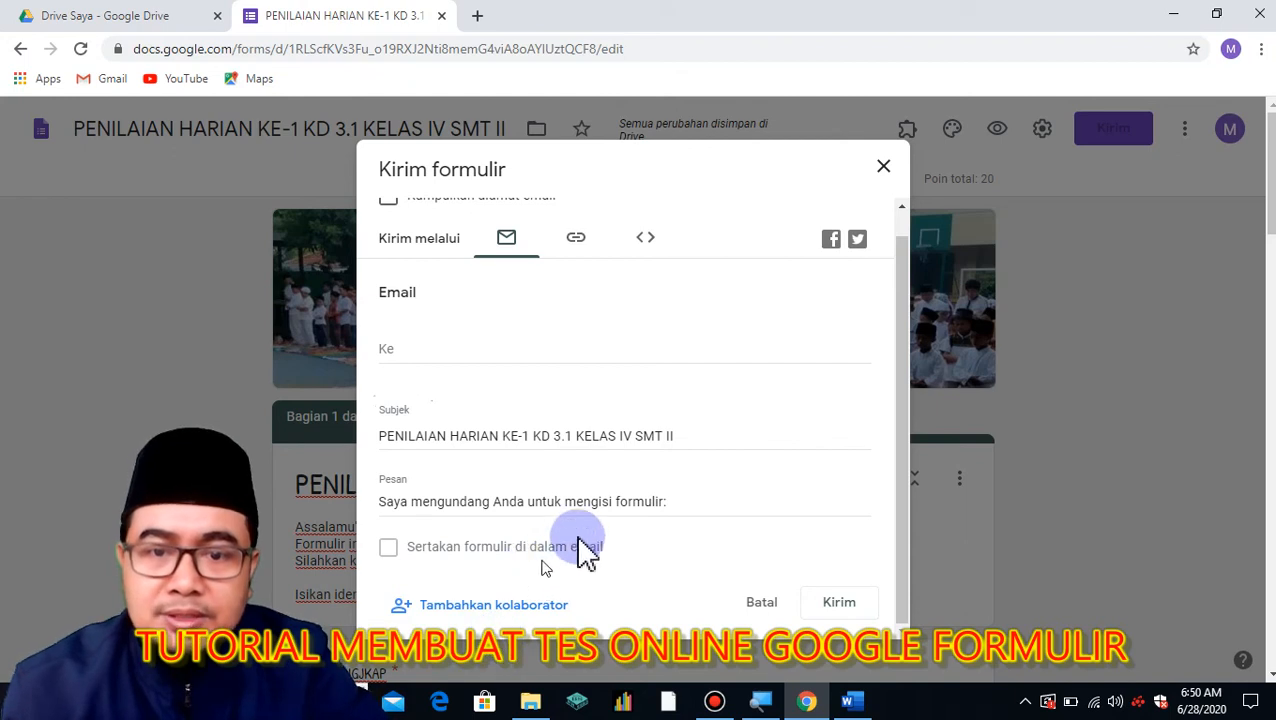
{"action": "scroll", "coordinate": [668, 350], "scroll_direction": "up", "scroll_amount": 1}
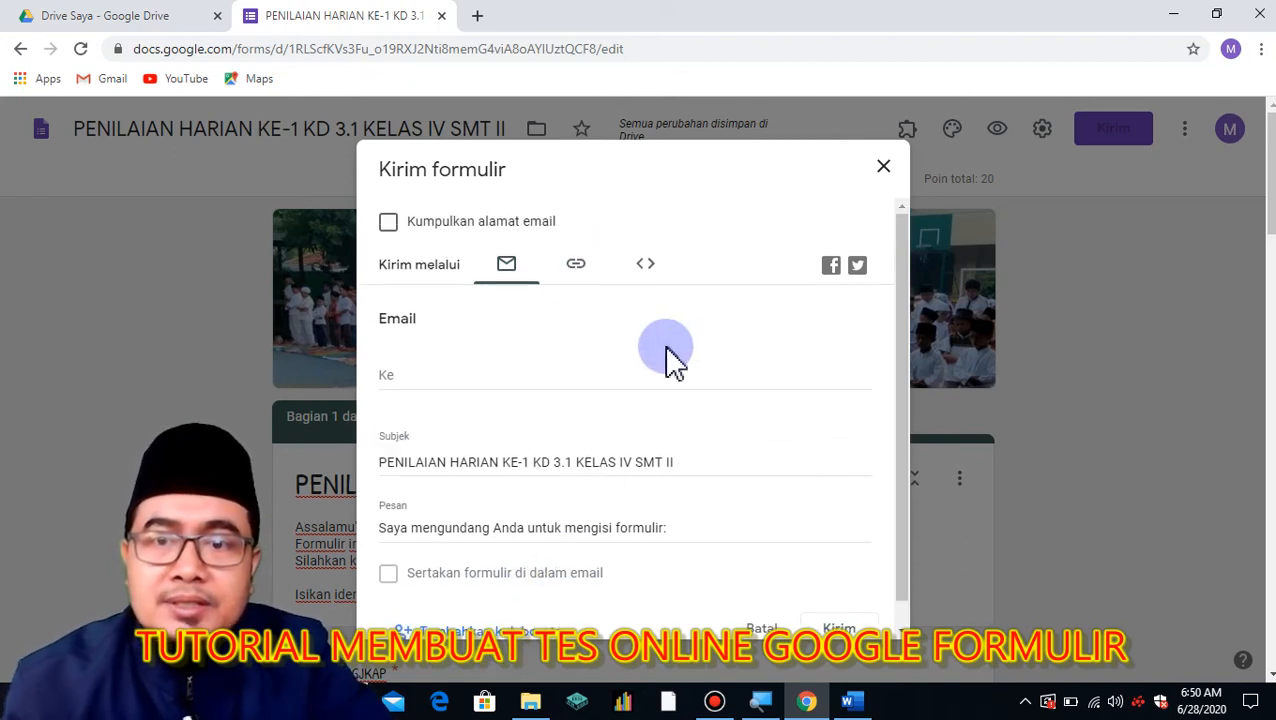
{"action": "left_click", "coordinate": [576, 267]}
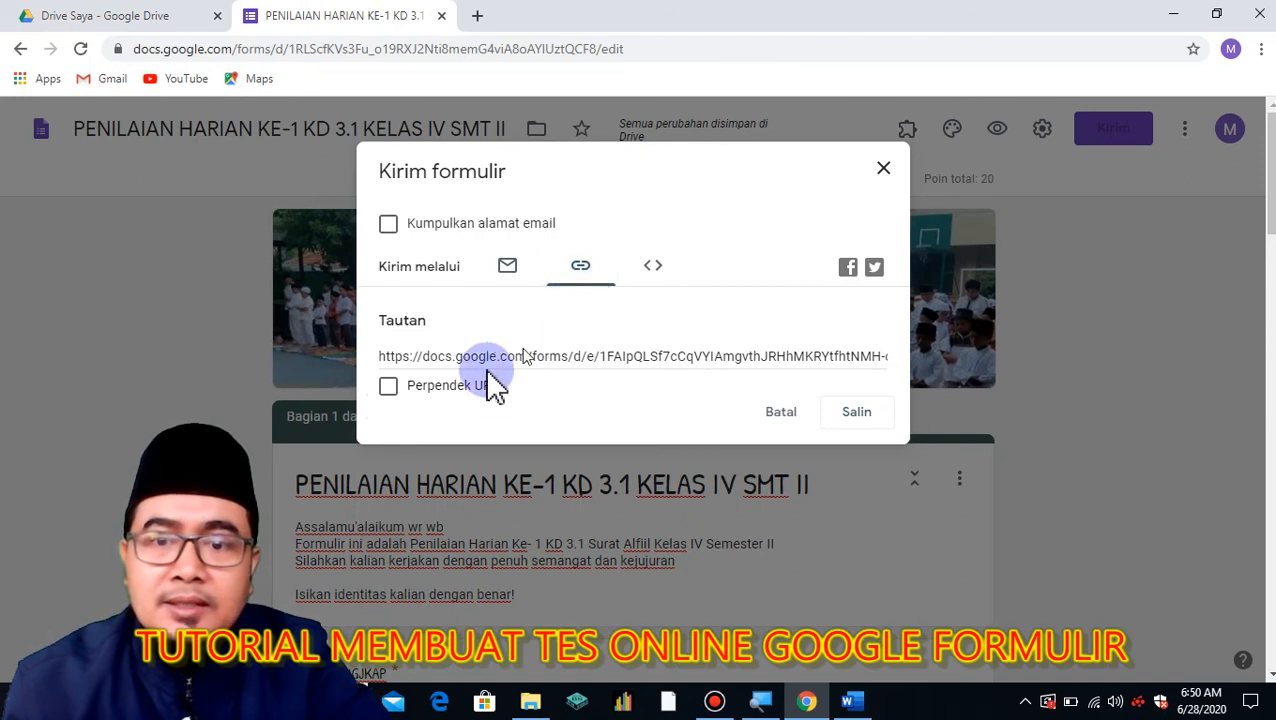
{"action": "left_click", "coordinate": [388, 388]}
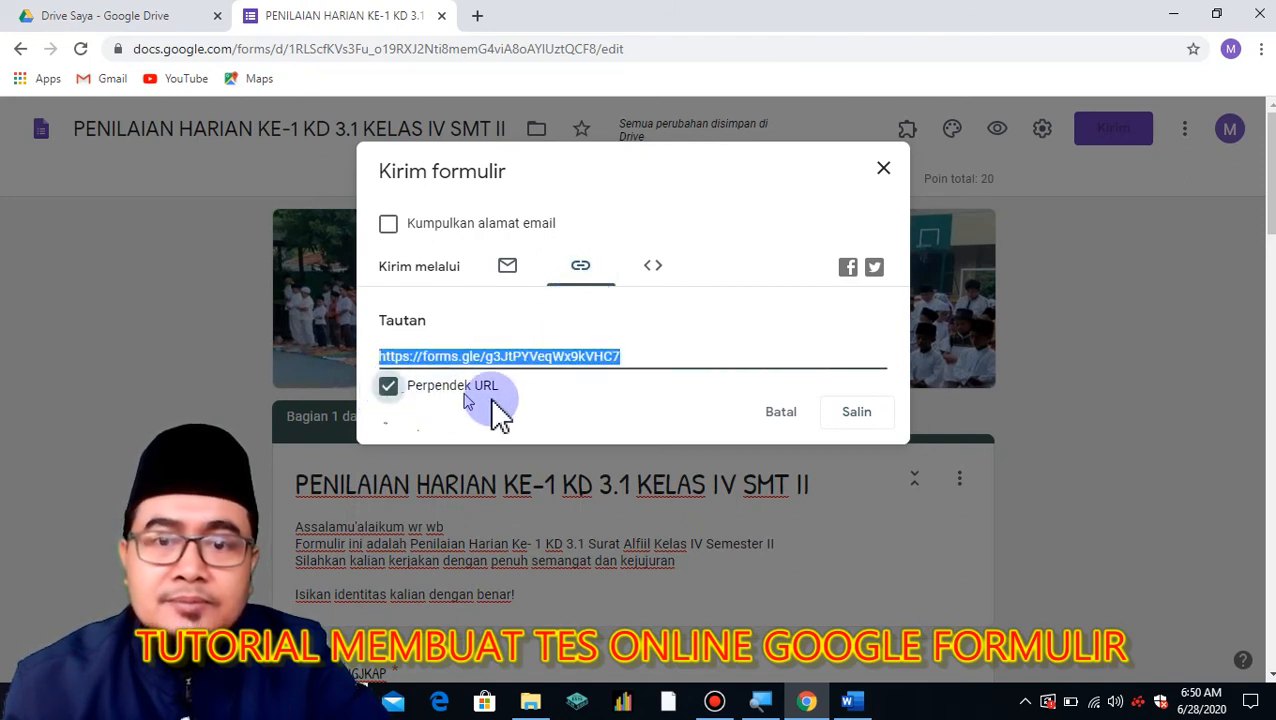
{"action": "left_click", "coordinate": [830, 420]}
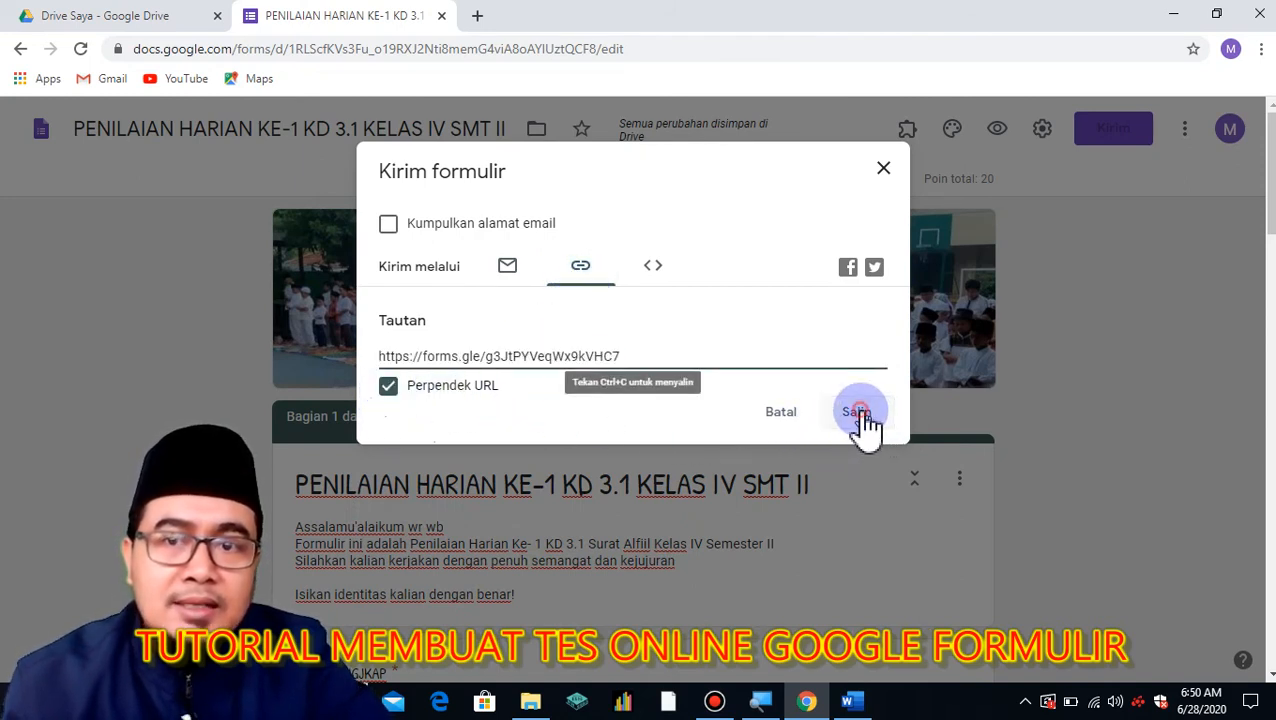
{"action": "left_click", "coordinate": [860, 414]}
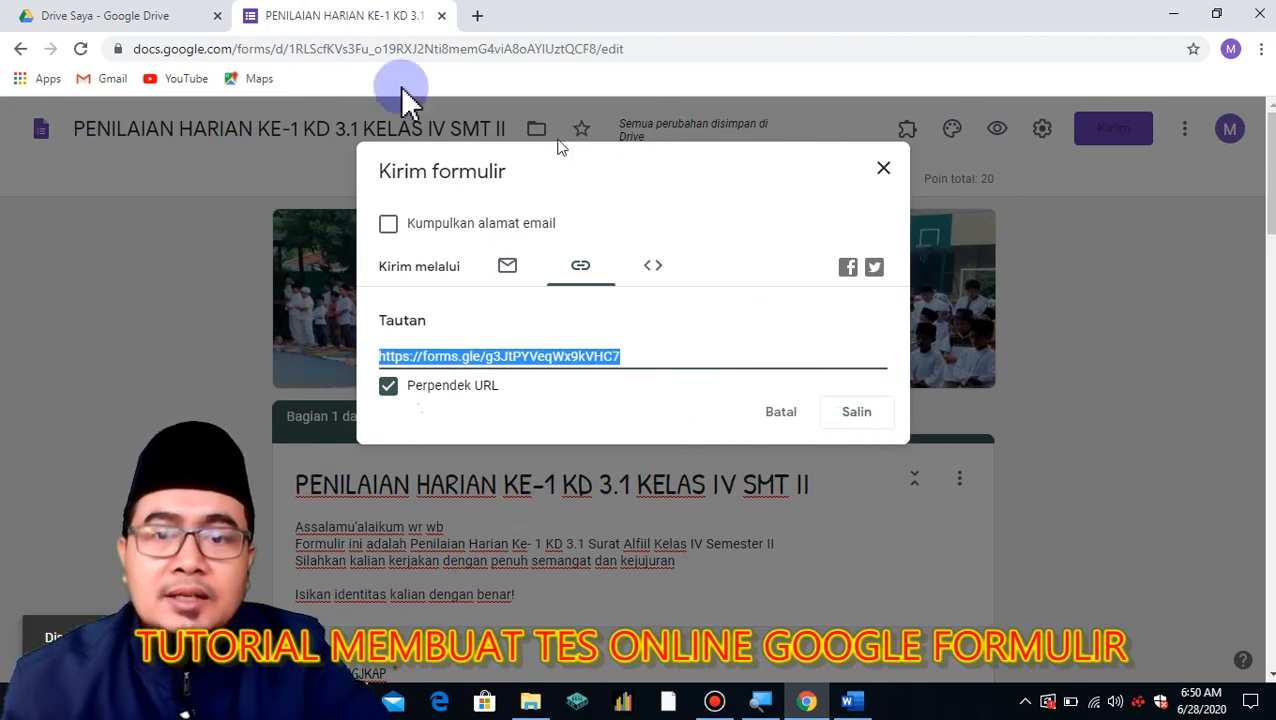
Switch over to the Drive Saya browser tab.
{"action": "left_click", "coordinate": [133, 18]}
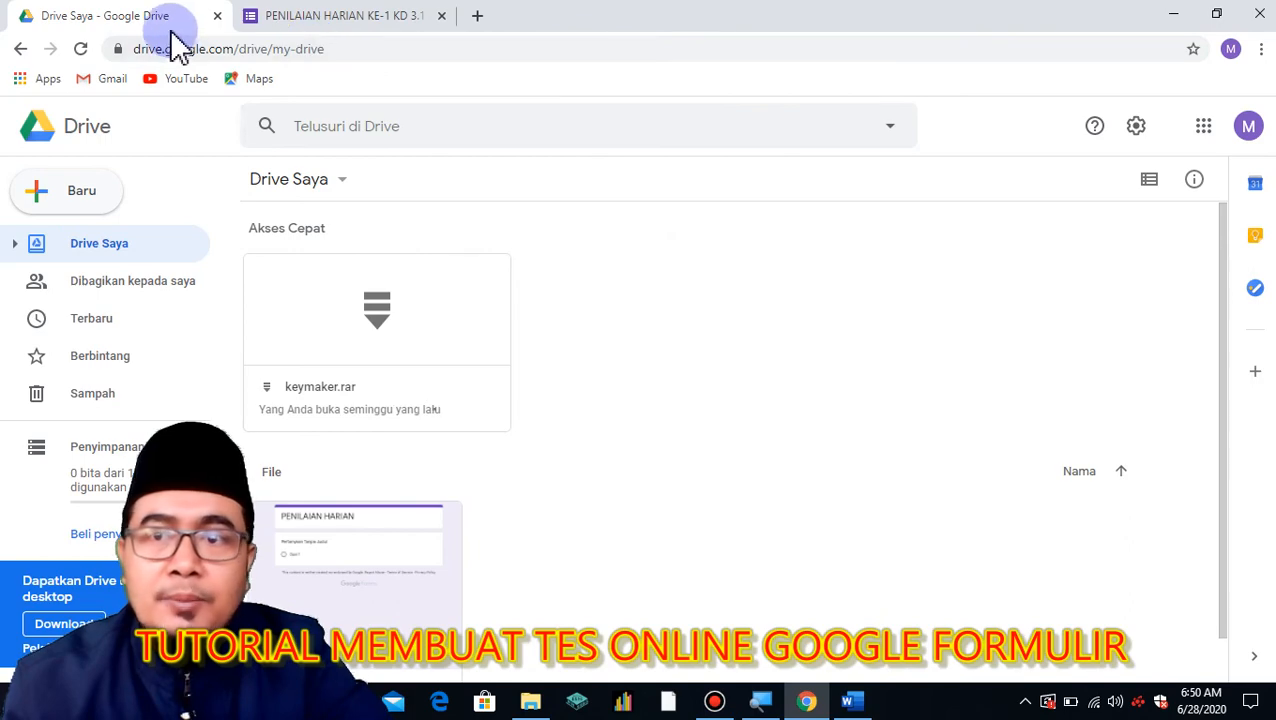
{"action": "left_click", "coordinate": [318, 16]}
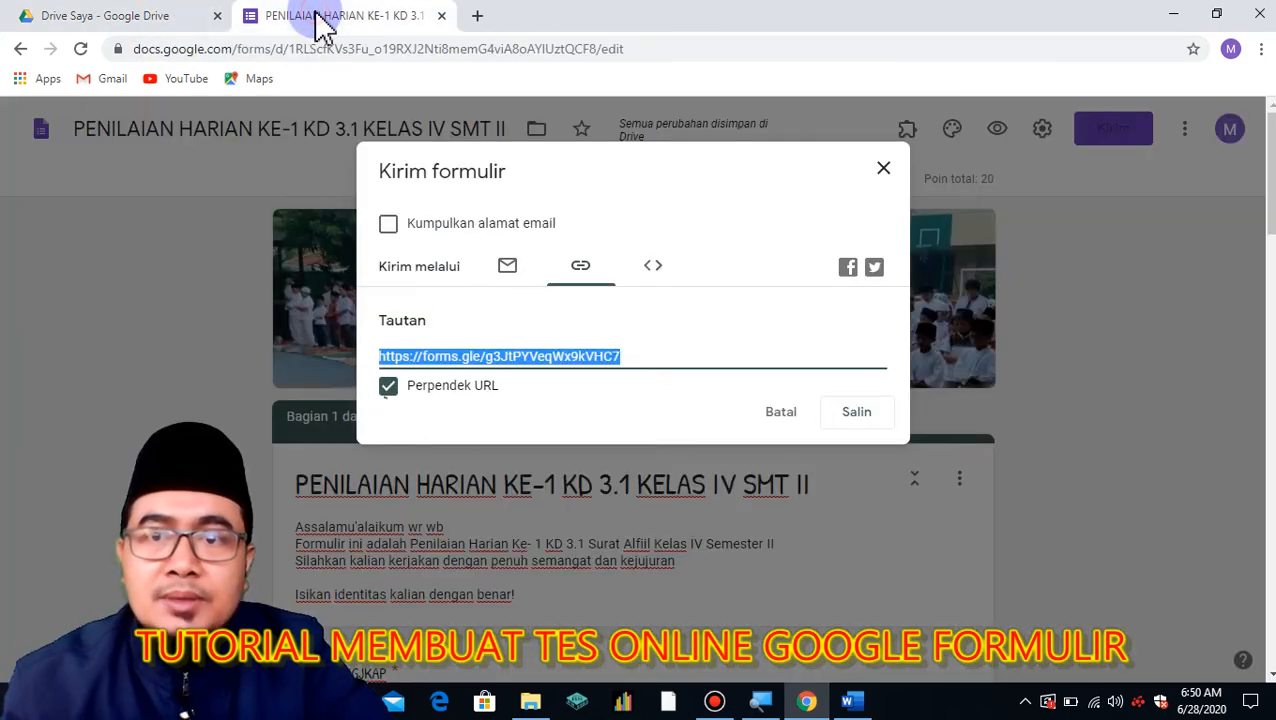
{"action": "left_click", "coordinate": [162, 22]}
{"action": "left_click", "coordinate": [476, 16]}
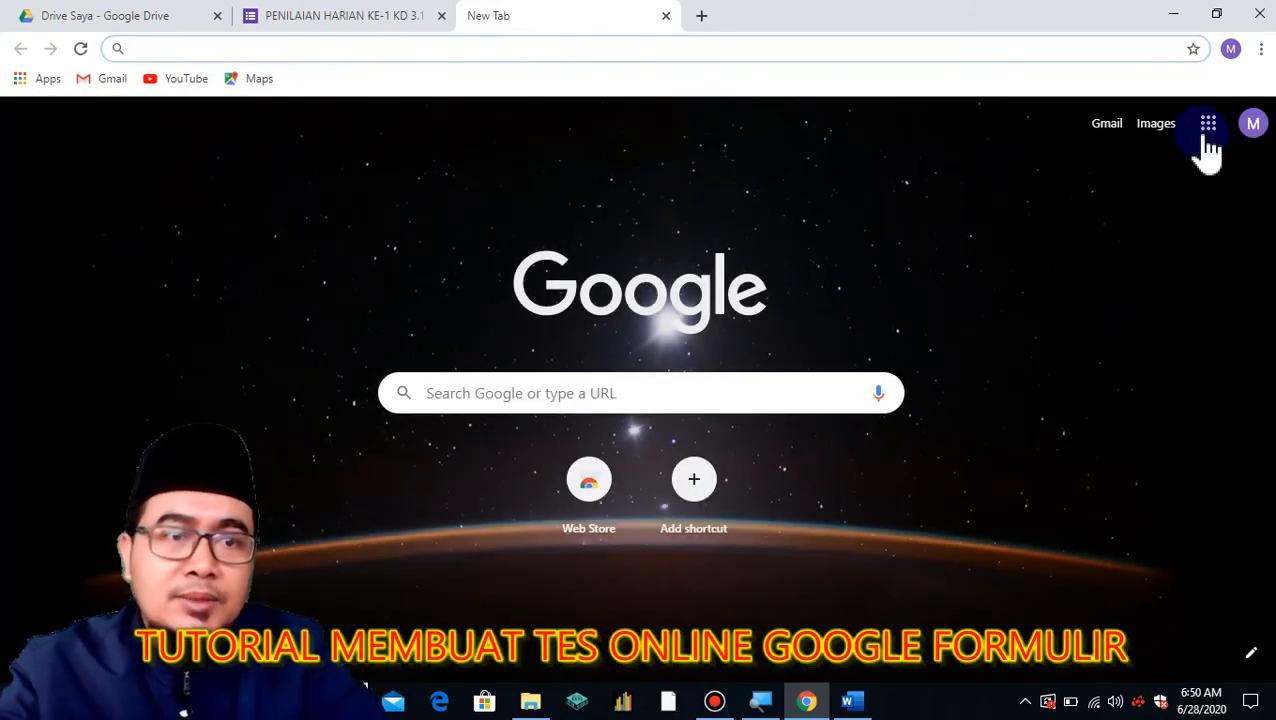
{"action": "left_click", "coordinate": [1208, 125]}
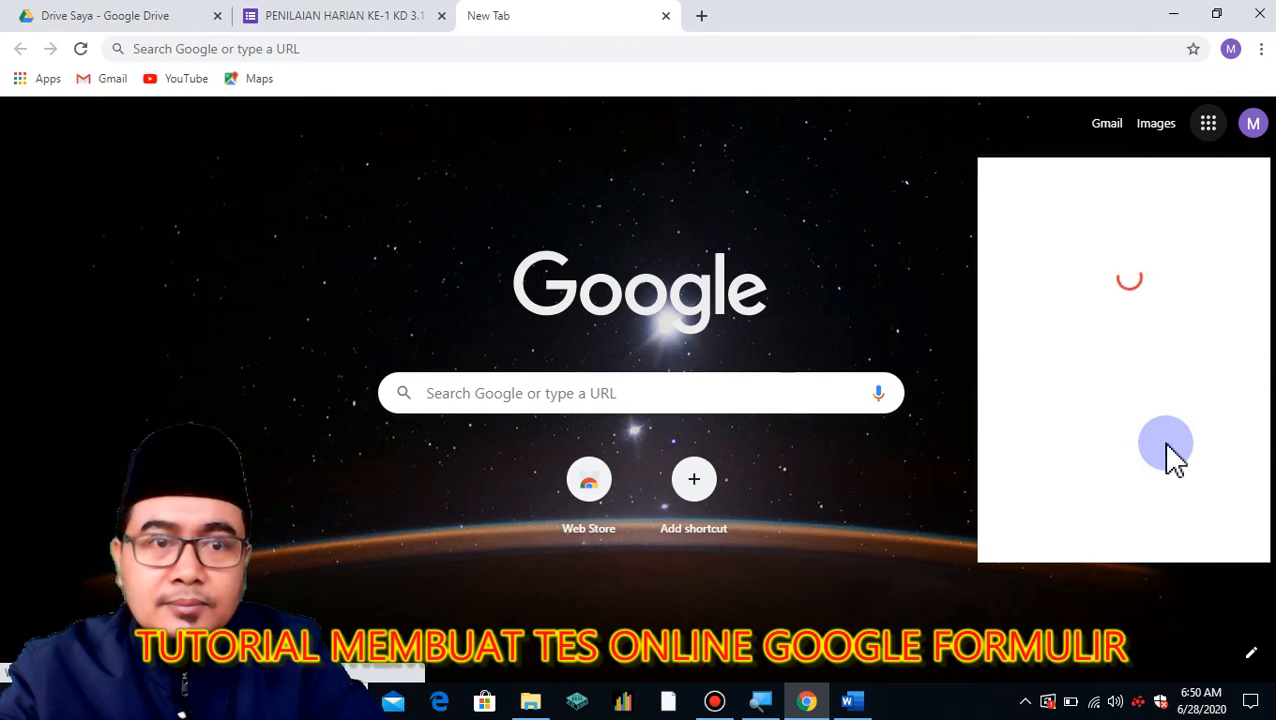
{"action": "left_click", "coordinate": [666, 15]}
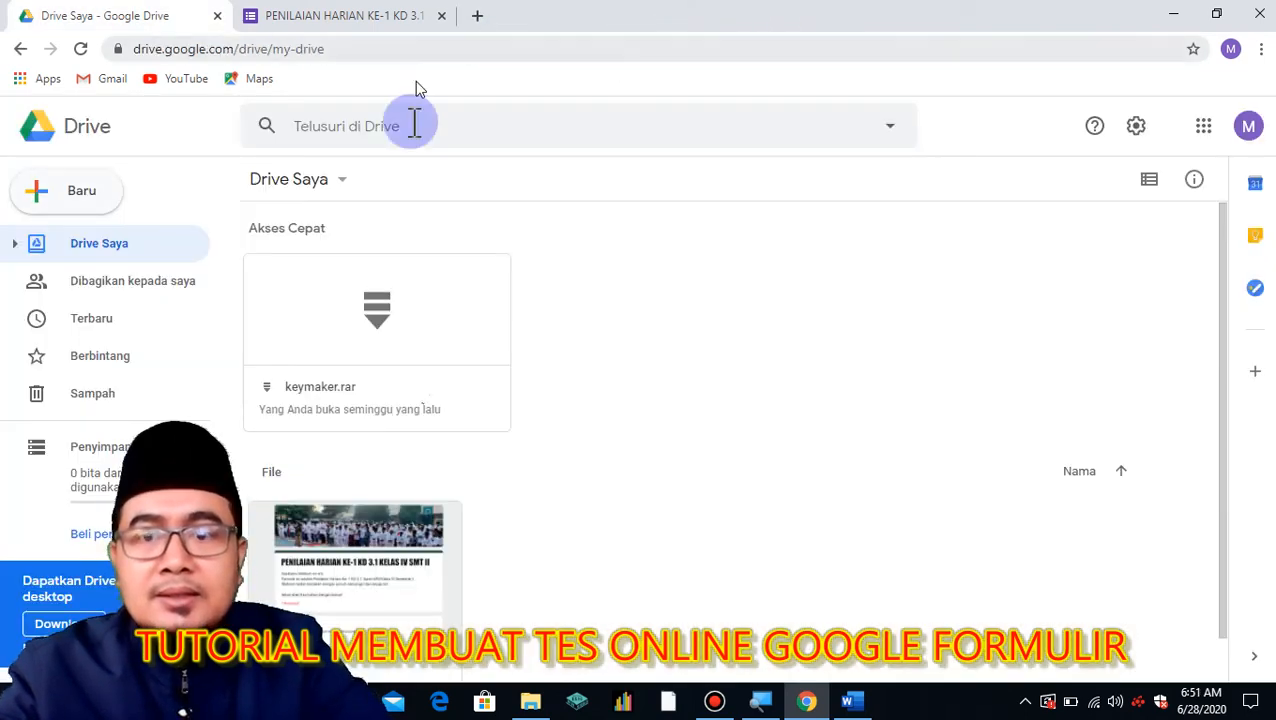
{"action": "left_click", "coordinate": [384, 16]}
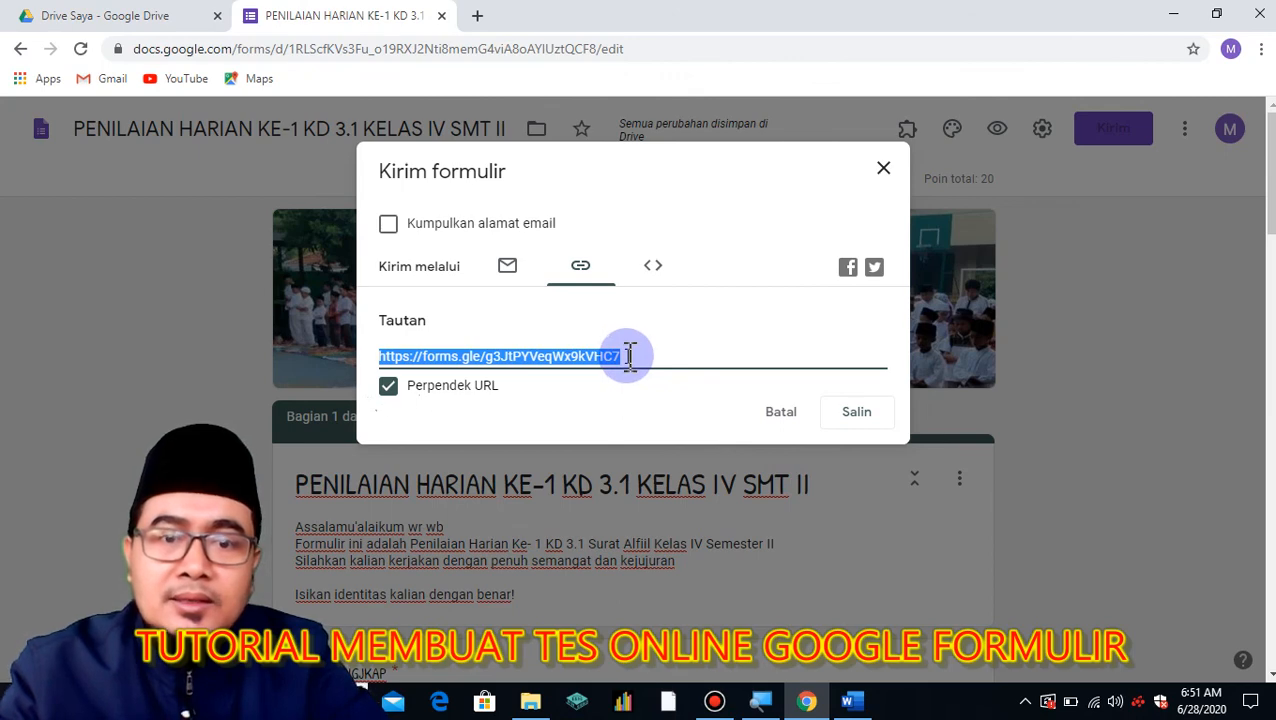
Close the send dialog and open the live form preview.
{"action": "left_click", "coordinate": [885, 175]}
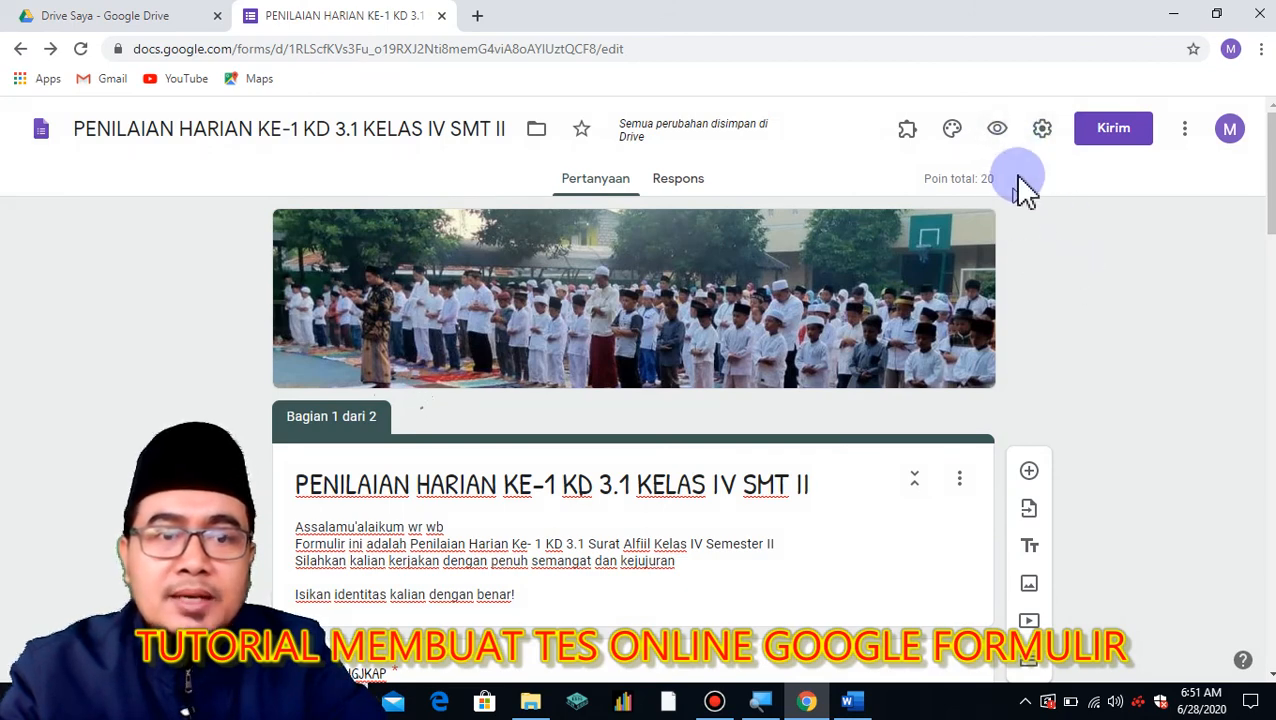
{"action": "left_click", "coordinate": [998, 130]}
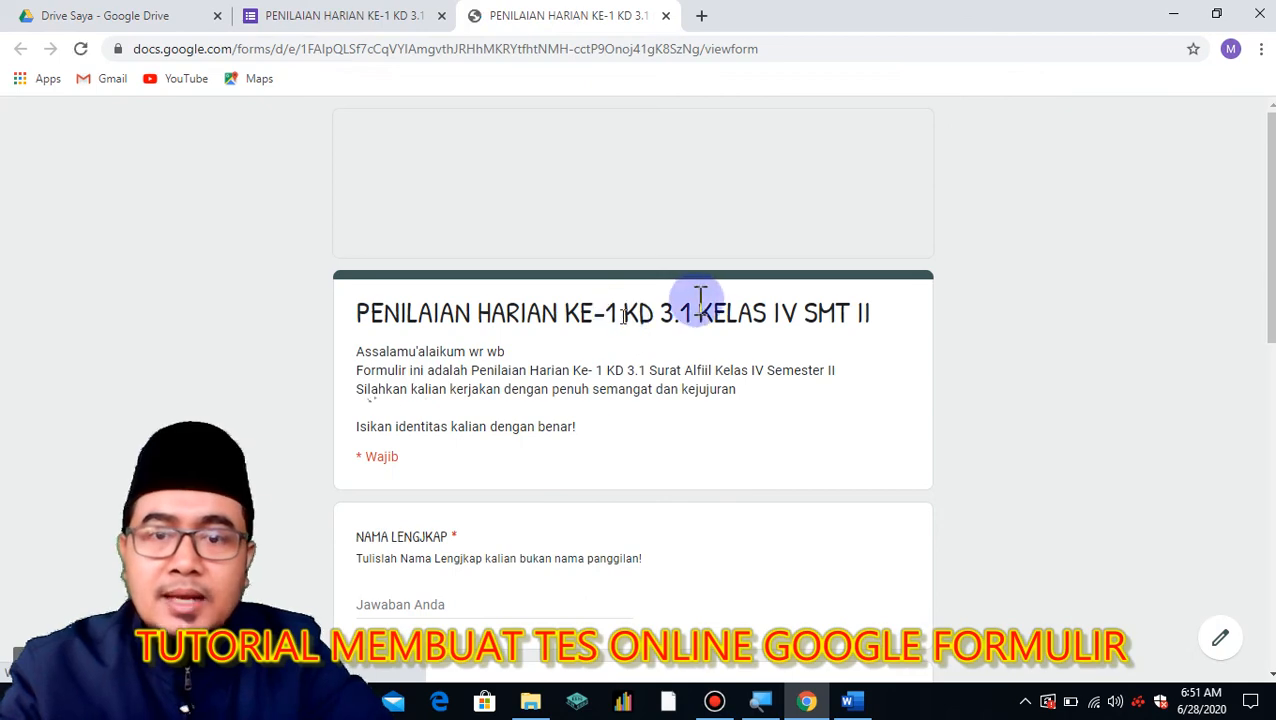
{"action": "scroll", "coordinate": [678, 283], "scroll_direction": "down", "scroll_amount": 1}
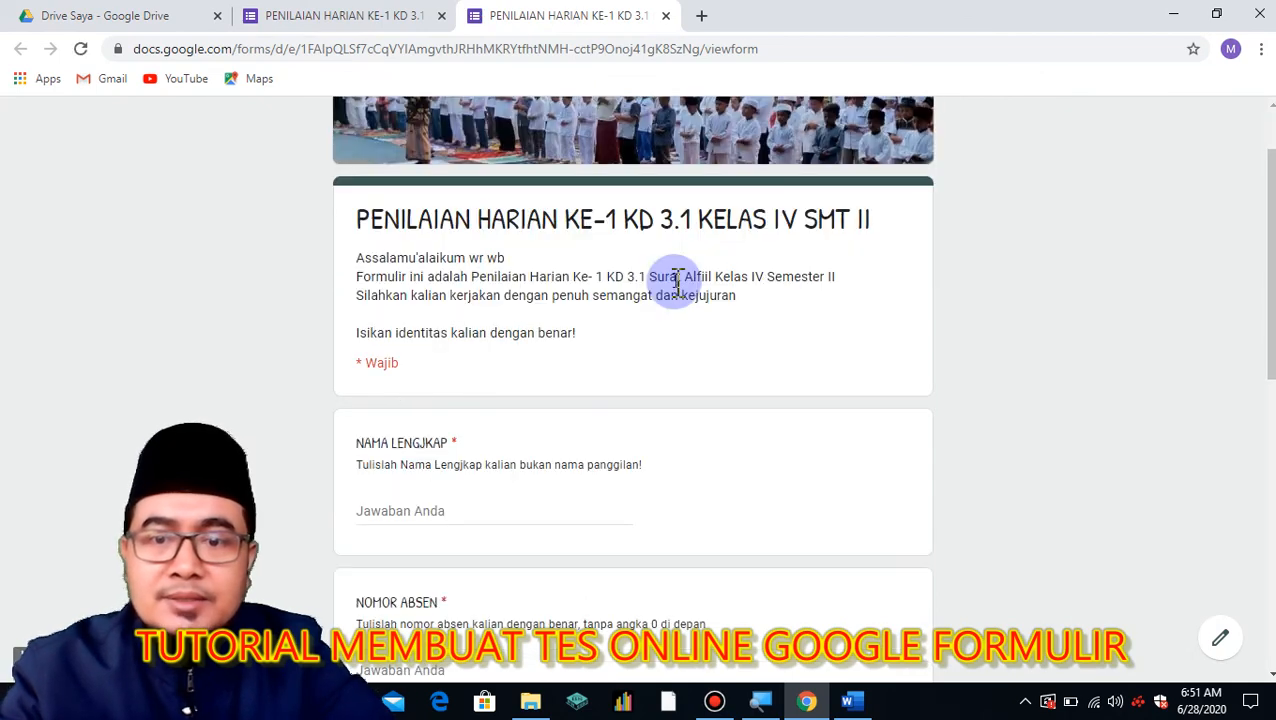
Check that empty NAMA LENGKAP and NOMOR ABSEN fields block Berikutnya, then close the preview.
{"action": "left_click", "coordinate": [409, 505]}
{"action": "scroll", "coordinate": [470, 460], "scroll_direction": "down", "scroll_amount": 3}
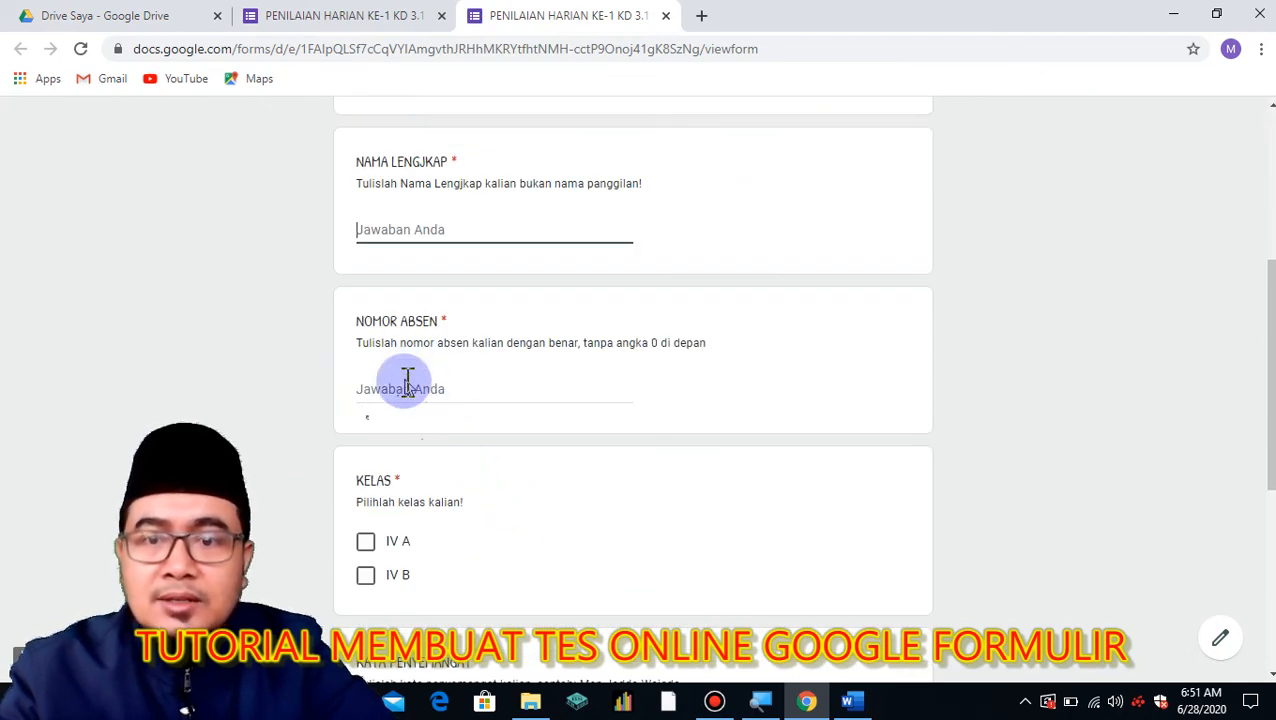
{"action": "left_click", "coordinate": [408, 388]}
{"action": "scroll", "coordinate": [500, 440], "scroll_direction": "down", "scroll_amount": 5}
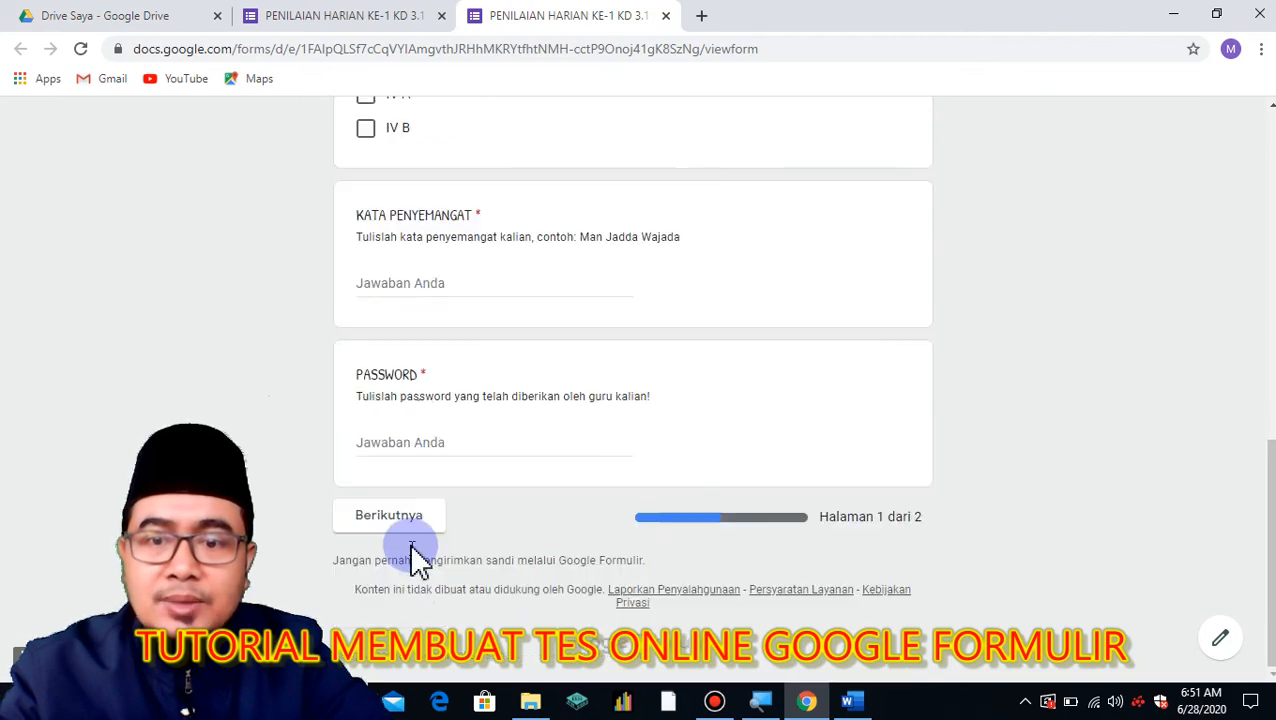
{"action": "left_click", "coordinate": [378, 532]}
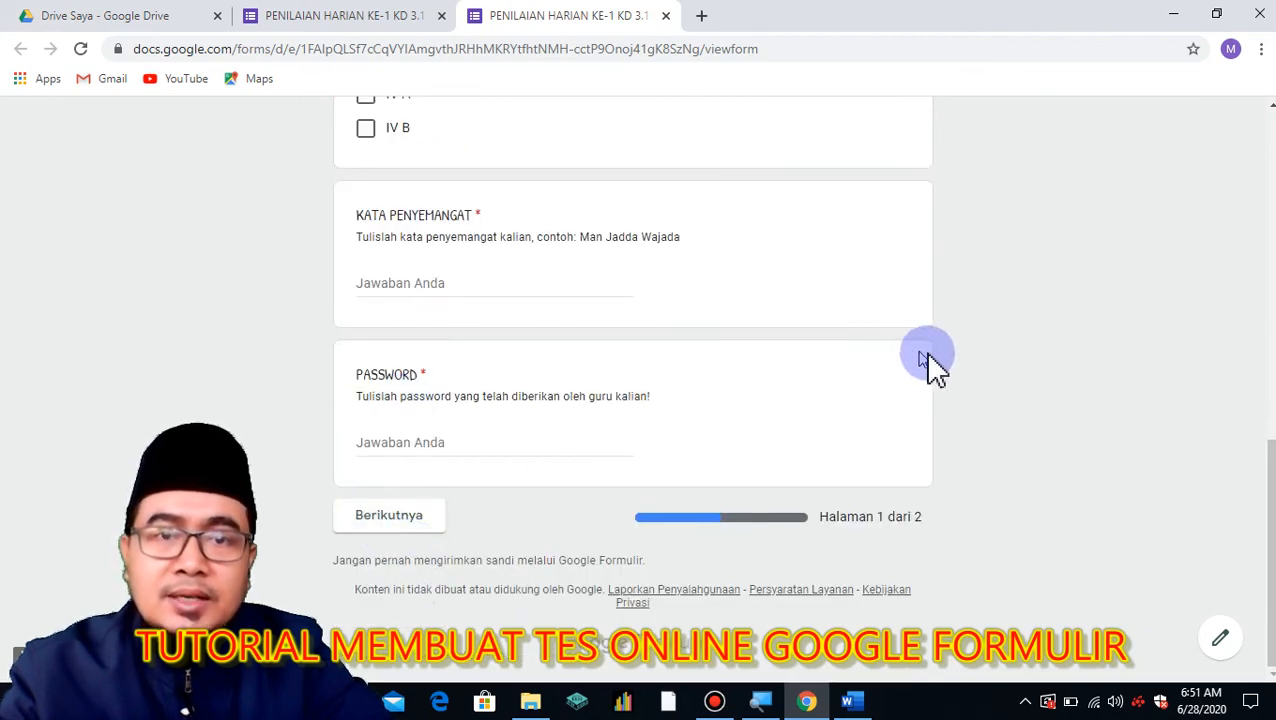
{"action": "scroll", "coordinate": [925, 375], "scroll_direction": "up", "scroll_amount": 1}
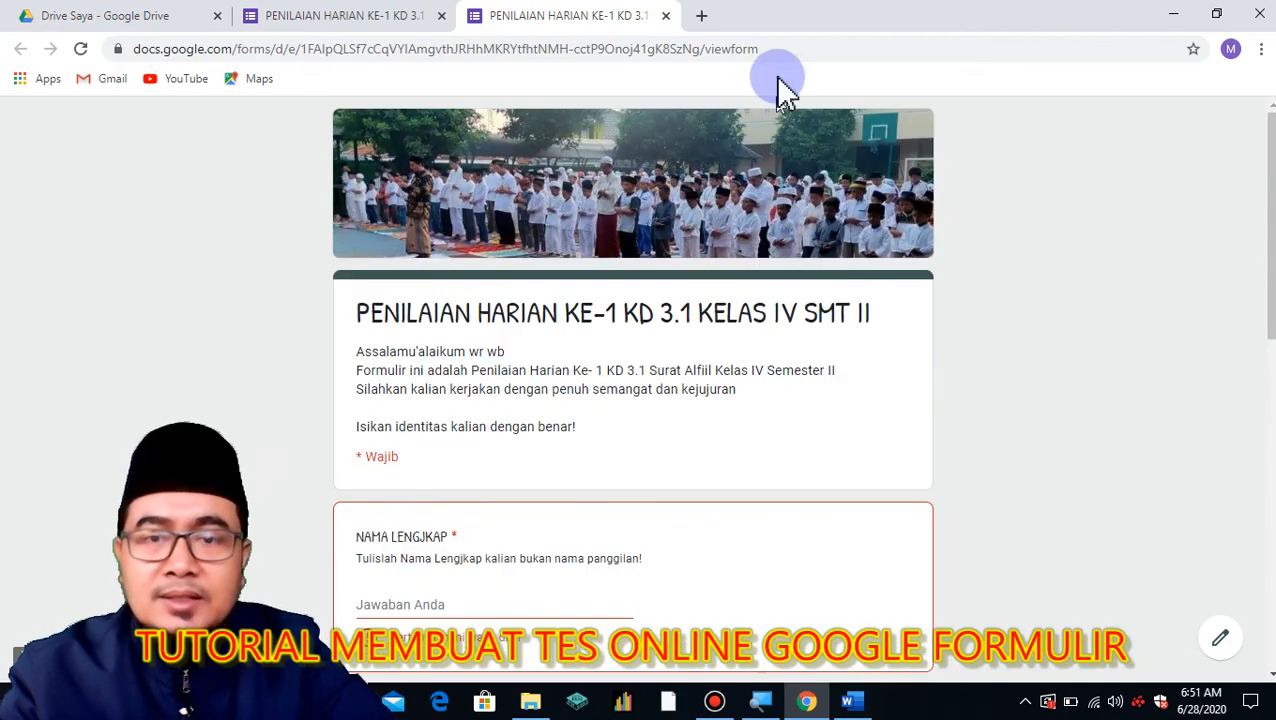
{"action": "left_click", "coordinate": [665, 17]}
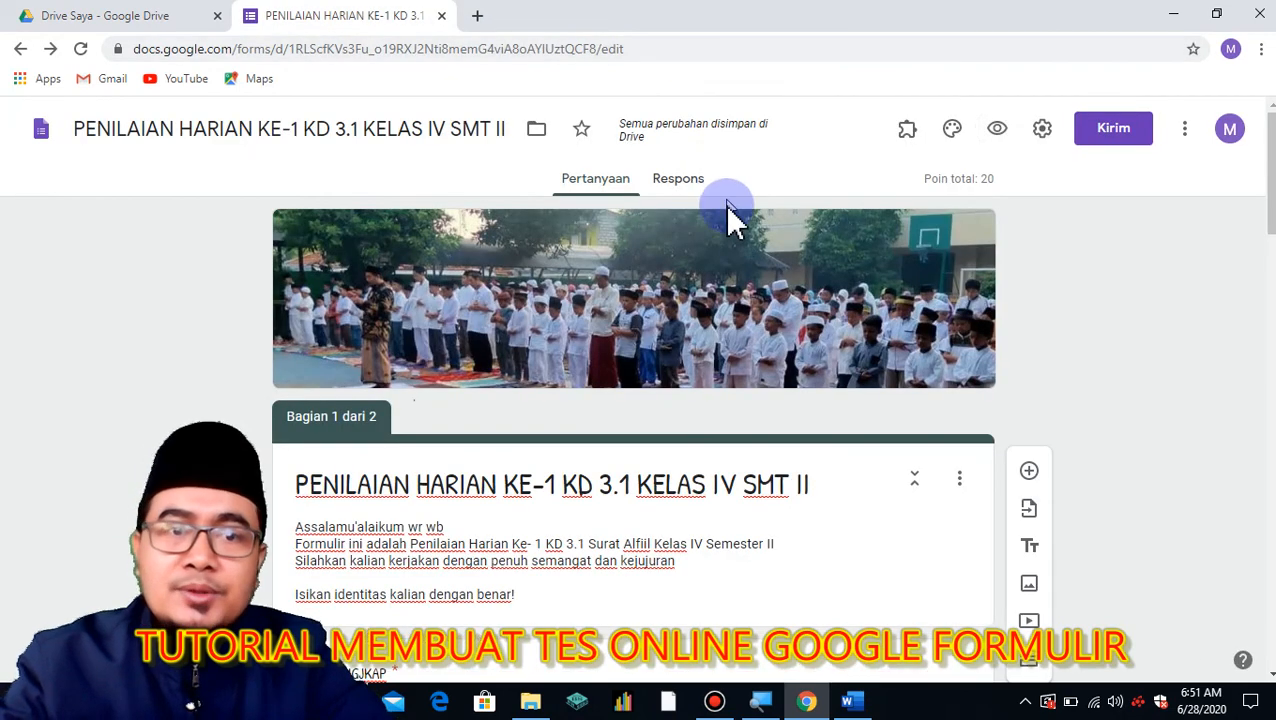